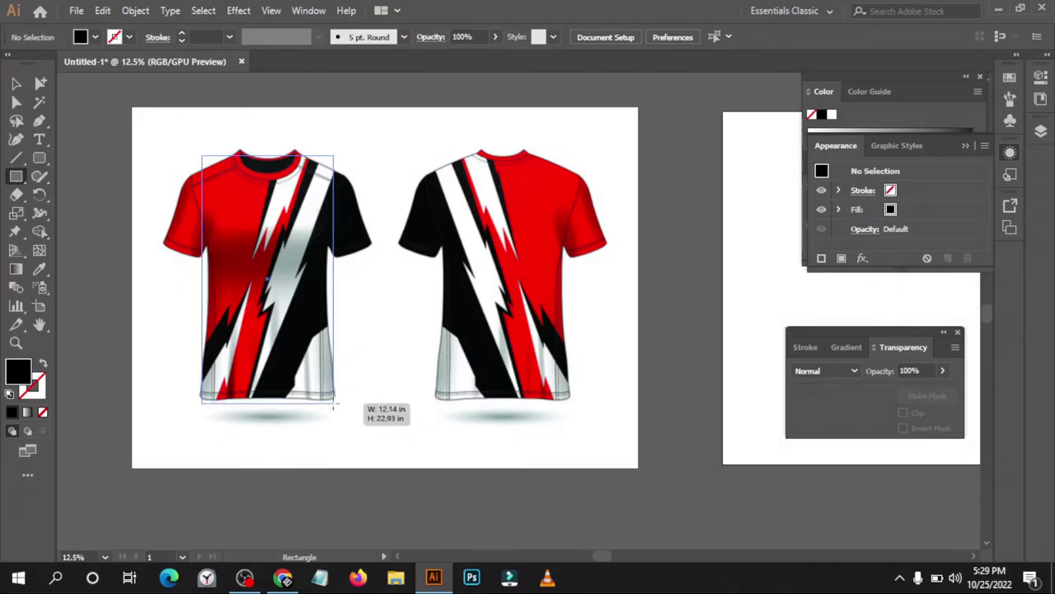
Draw a rectangle over the left shirt's front with no fill so the shirt shows through
drag(335, 404, 335, 404)
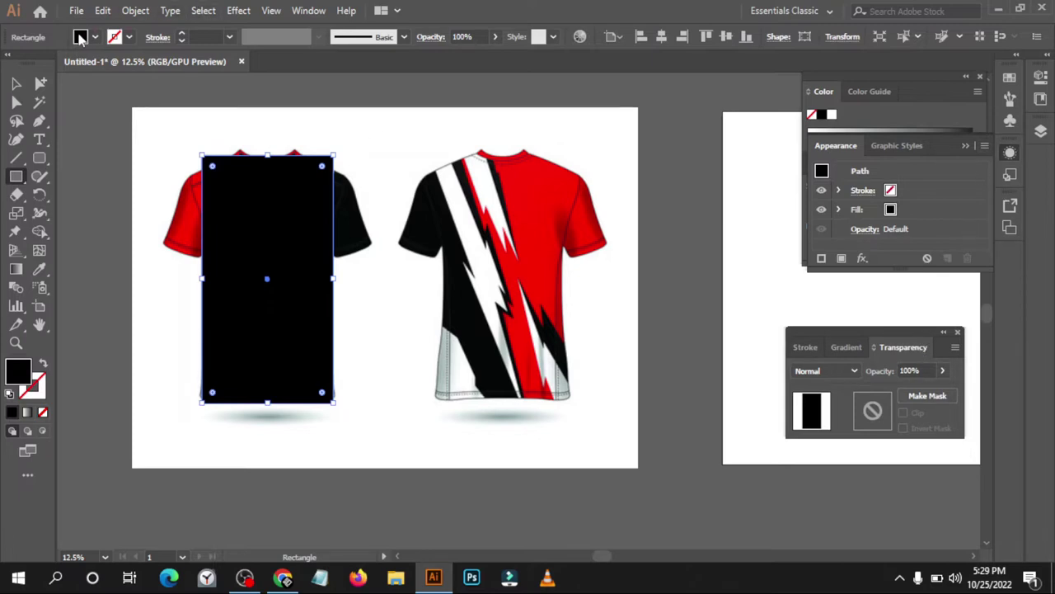
click(80, 37)
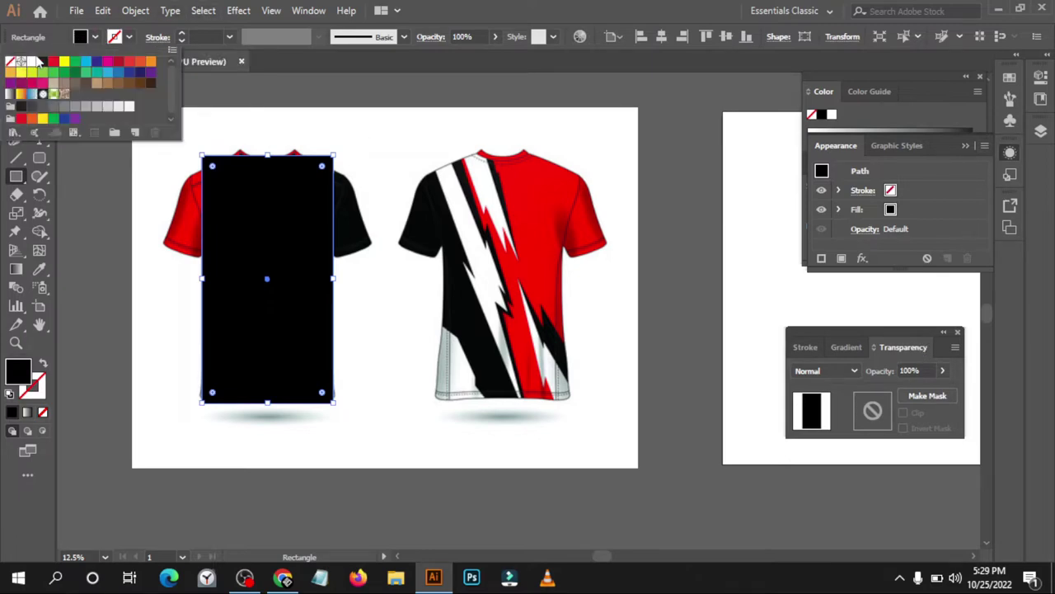
click(12, 64)
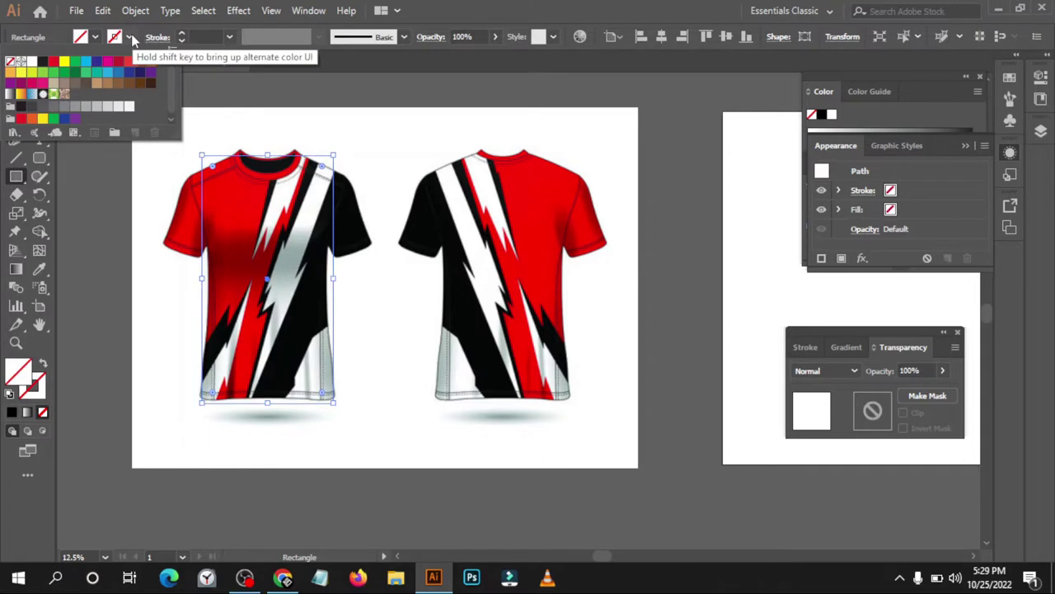
click(88, 170)
scroll(217, 278, up, 1)
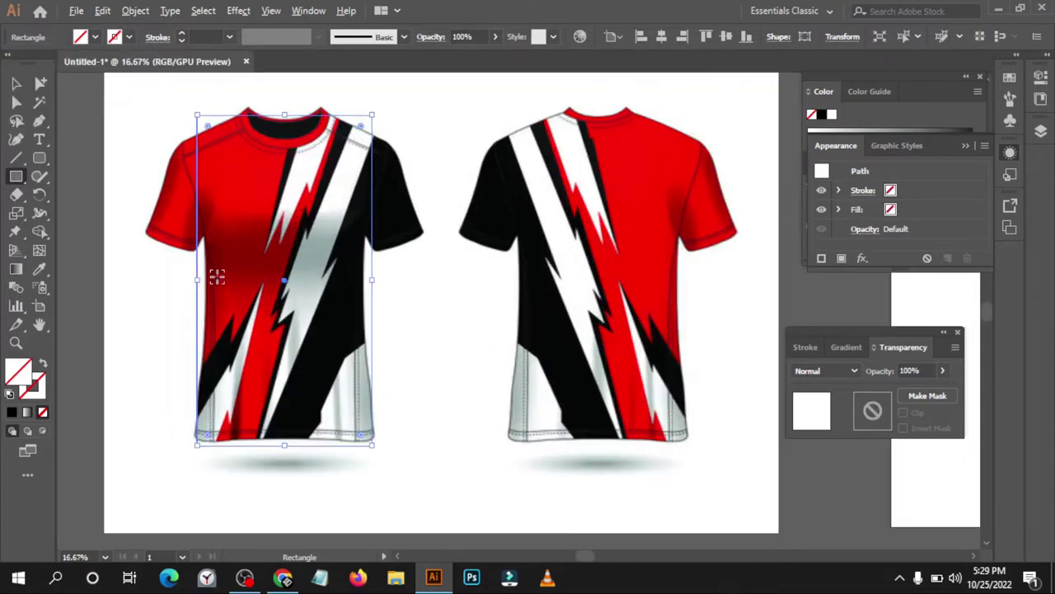
scroll(285, 116, up, 2)
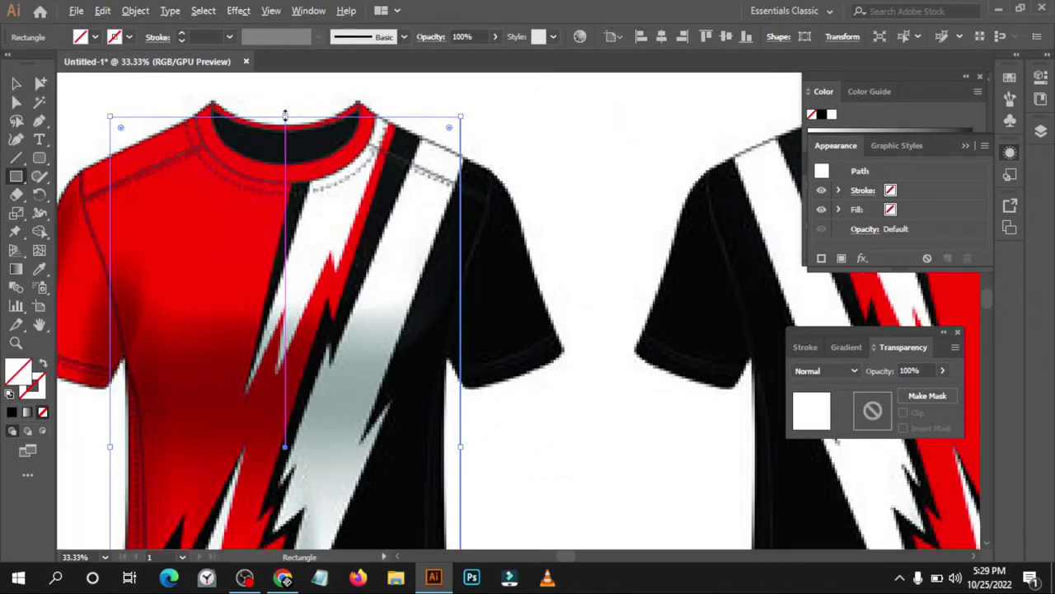
scroll(286, 116, down, 1)
scroll(336, 177, down, 1)
scroll(358, 175, down, 1)
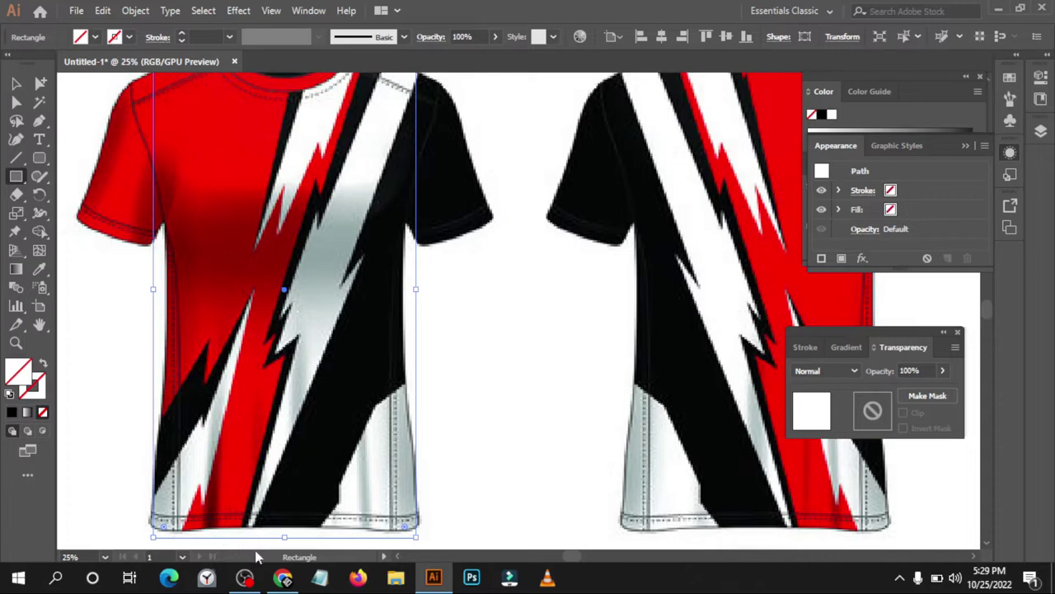
Fit the rectangle's bottom and top edges to the shirt body and fill it red
drag(284, 537, 284, 528)
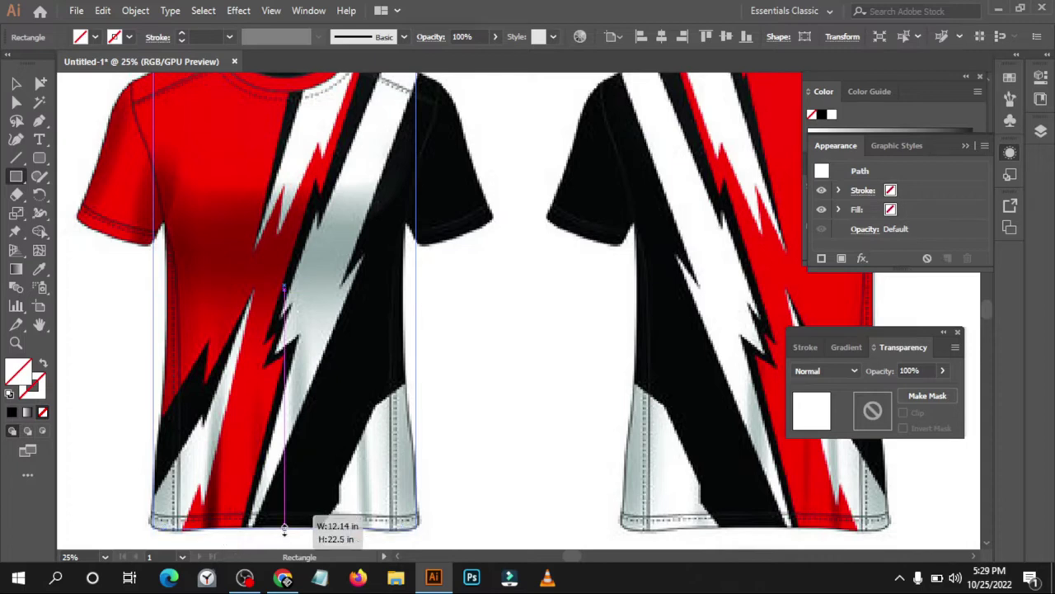
scroll(422, 324, down, 1)
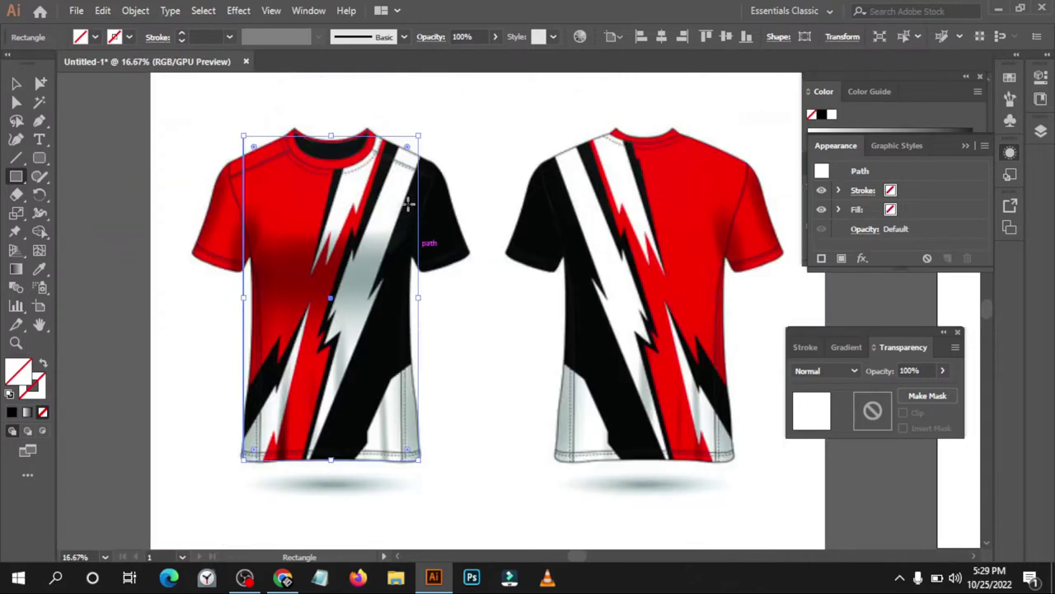
scroll(358, 150, up, 1)
scroll(300, 99, up, 1)
drag(321, 138, 328, 145)
scroll(328, 145, down, 2)
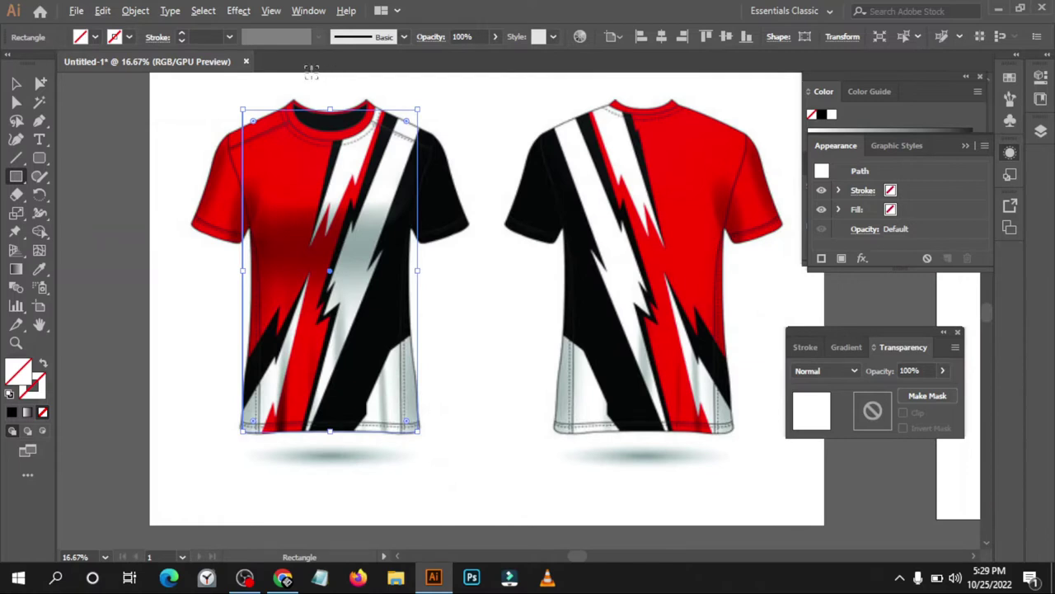
scroll(309, 79, down, 1)
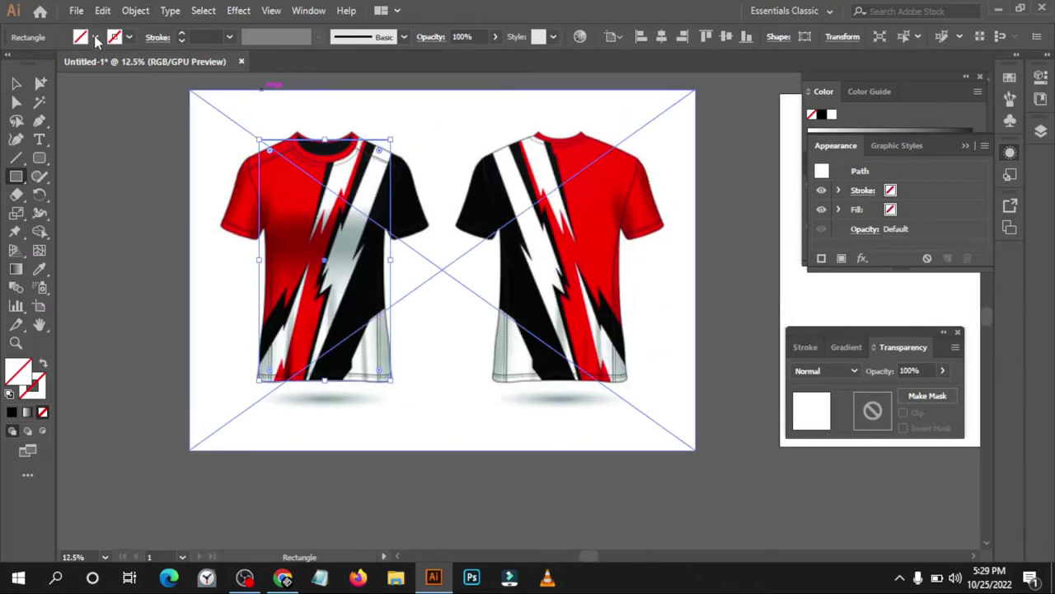
click(95, 38)
click(53, 63)
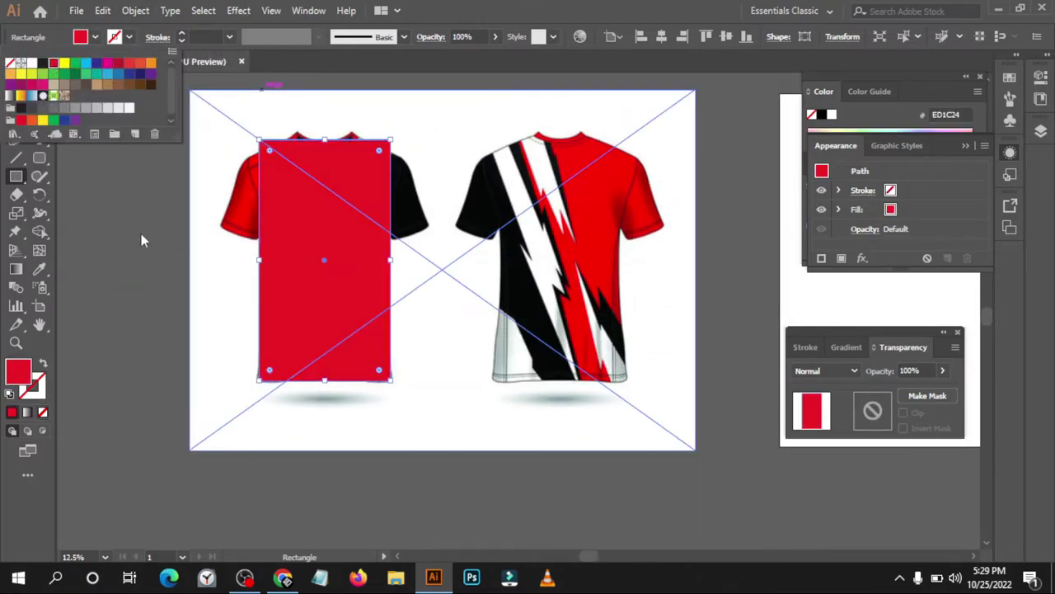
Select the rectangle and shirt together and make a clipping mask
click(15, 84)
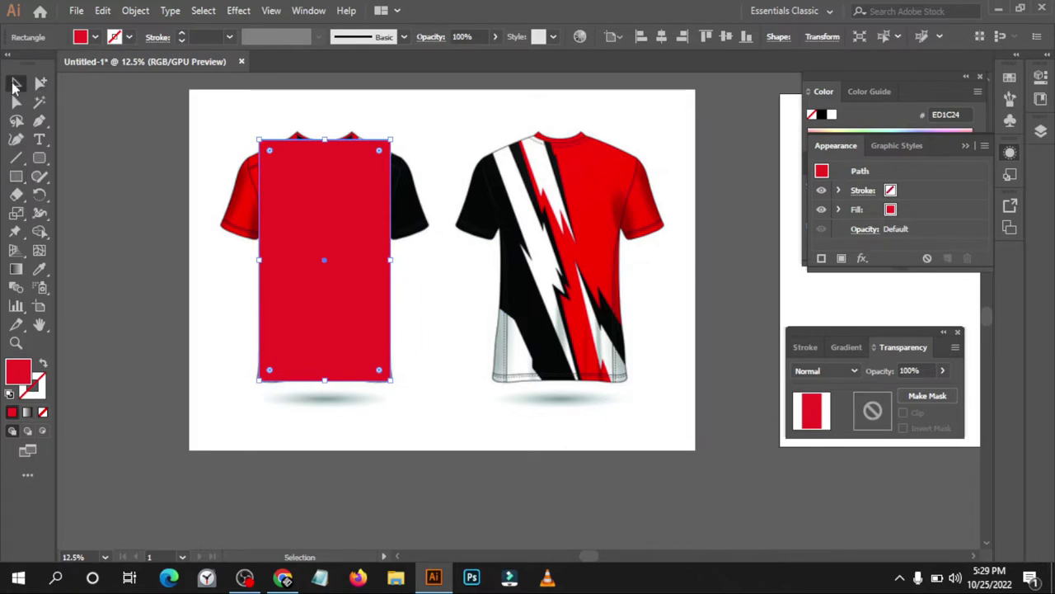
key(ctrl+a)
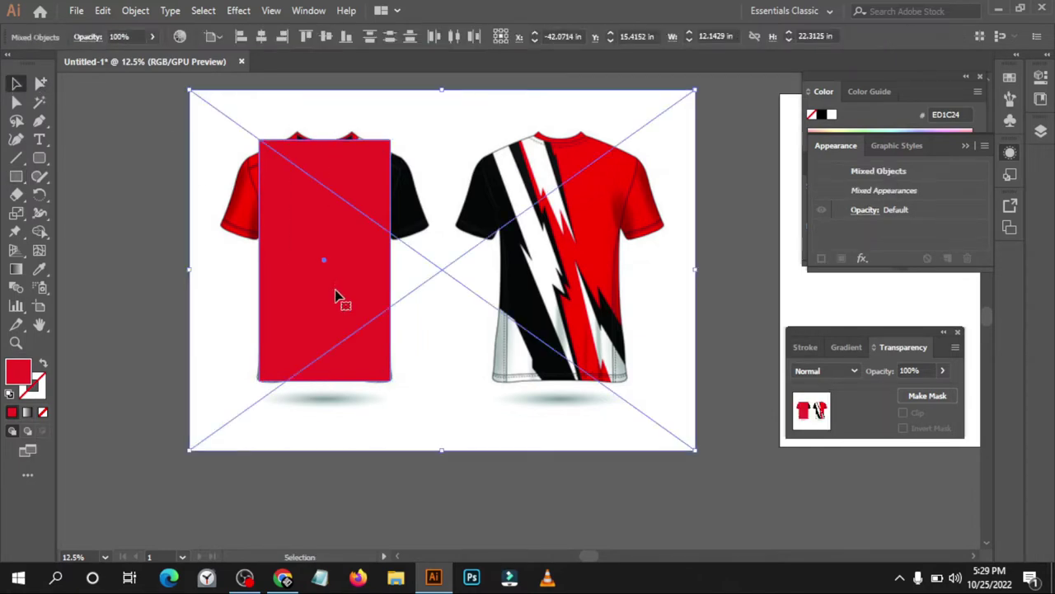
right_click(321, 245)
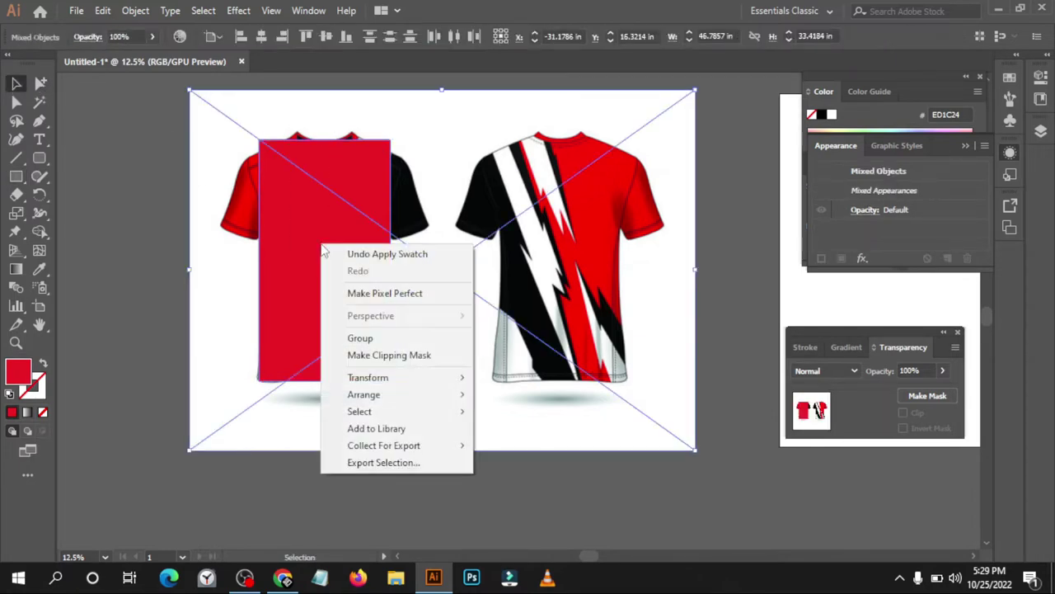
click(376, 355)
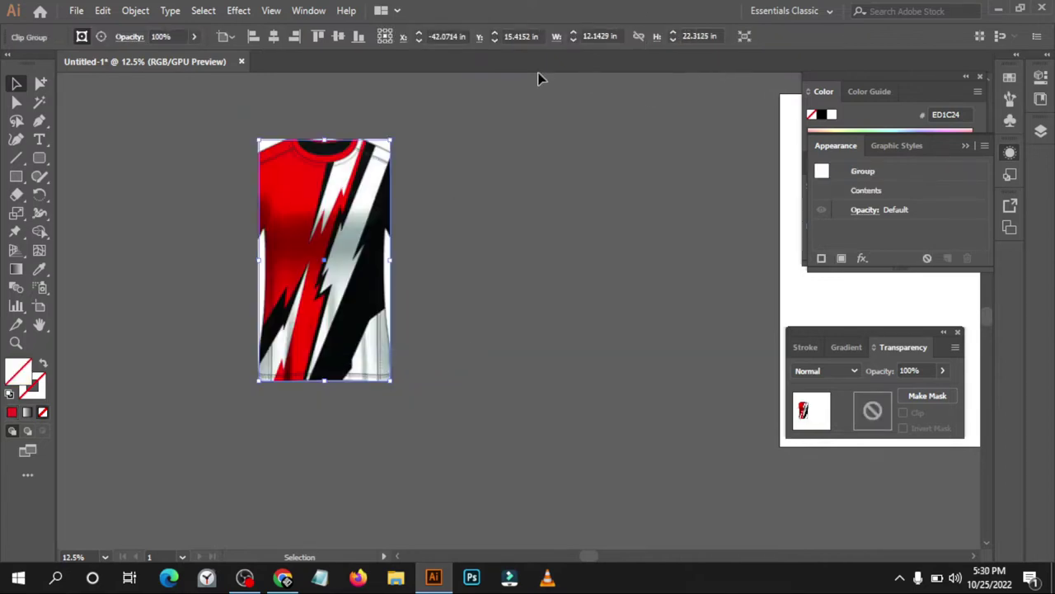
Resize the clipped artwork to 21 in wide by 28.5 in high
click(606, 37)
text(21)
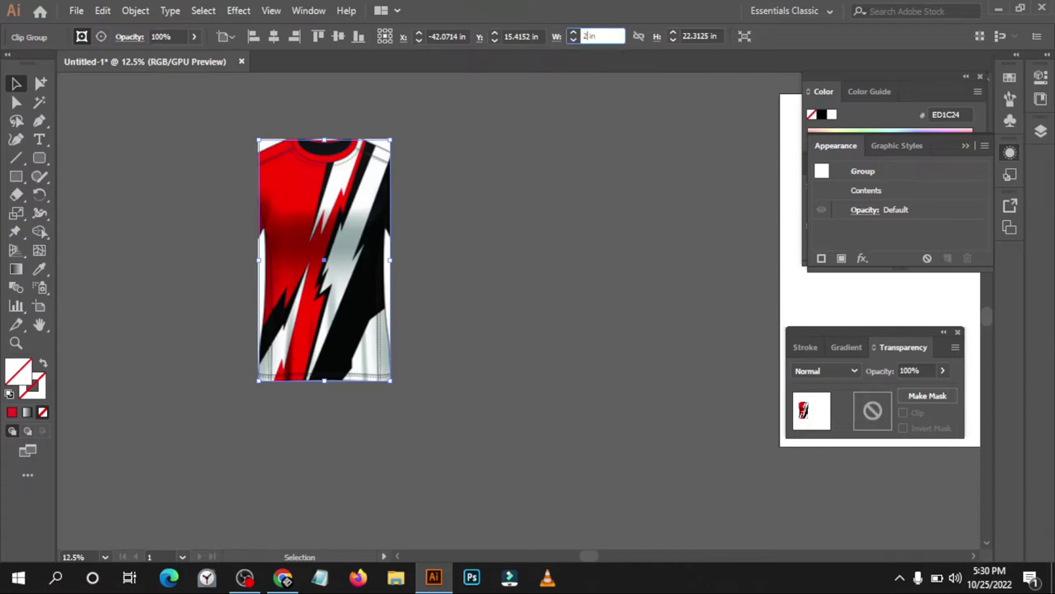
click(695, 36)
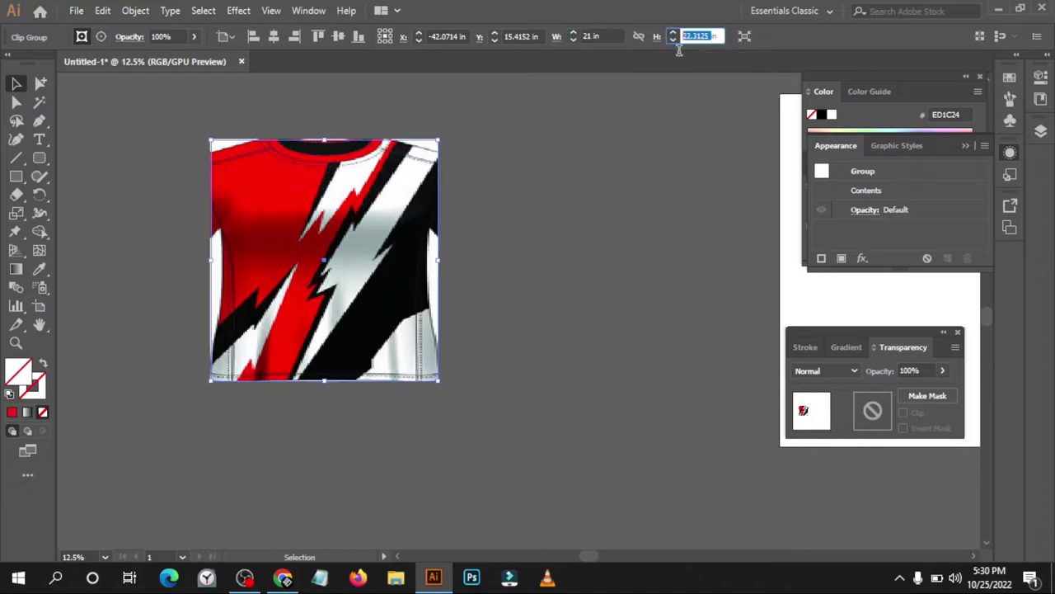
text(28)
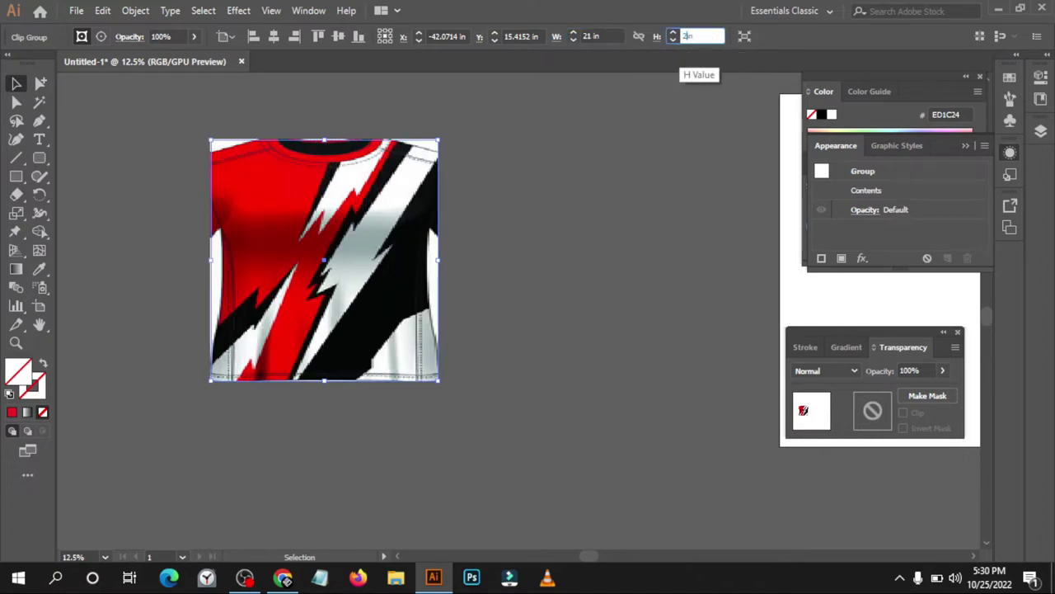
text(.5in)
key(Return)
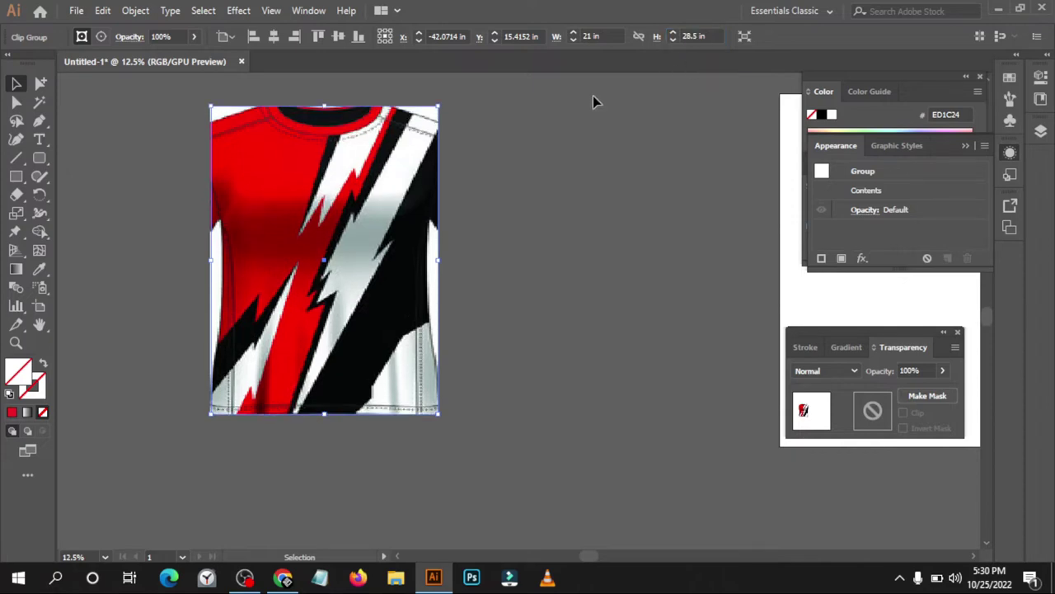
Move the clipped shirt panel right and down into position
click(553, 151)
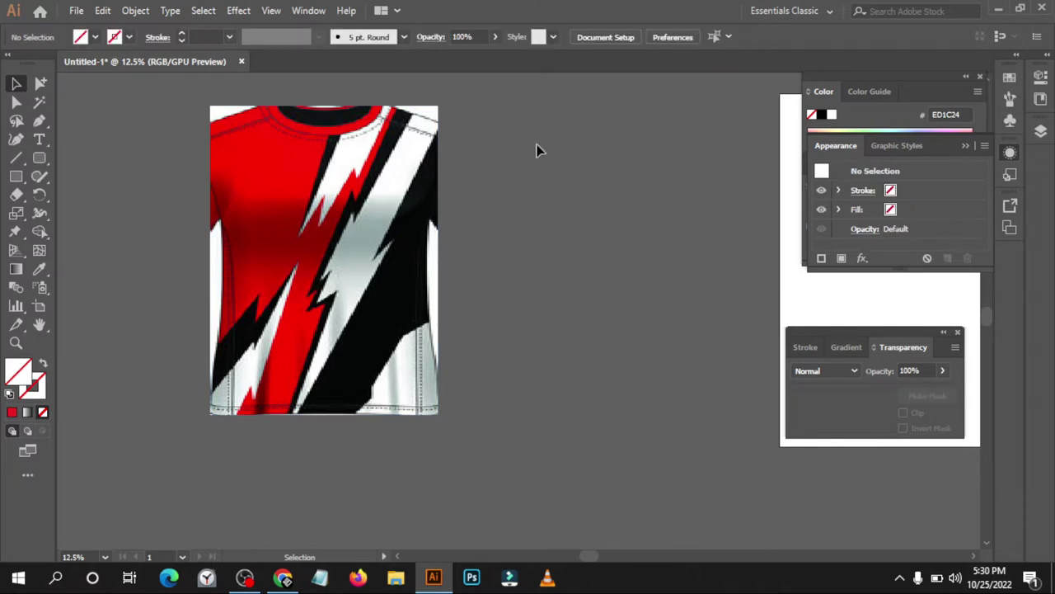
scroll(367, 128, down, 1)
scroll(367, 128, down, 1)
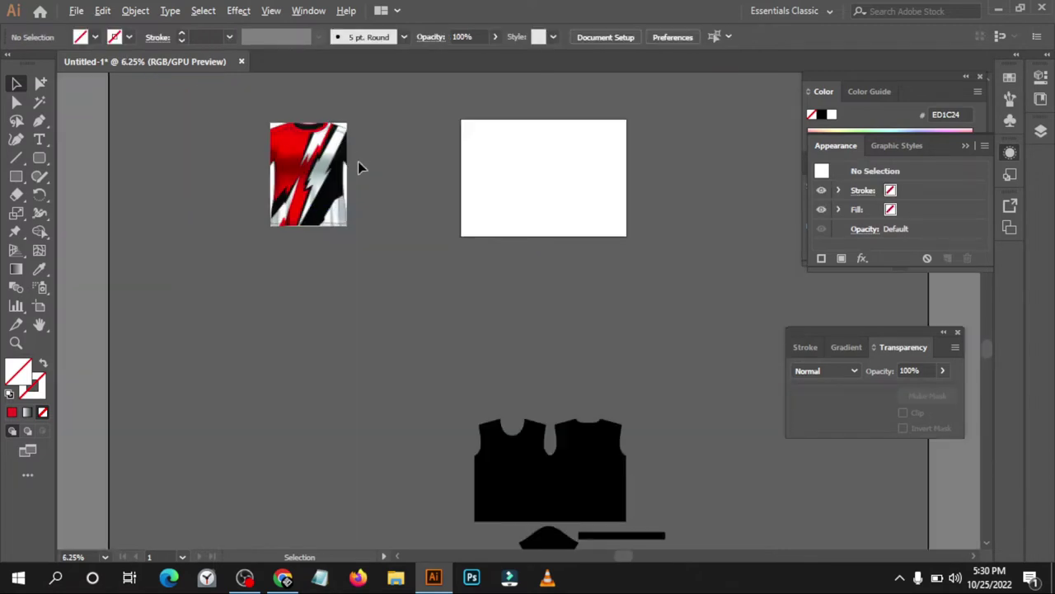
drag(291, 221, 349, 226)
scroll(426, 202, up, 1)
scroll(288, 226, up, 2)
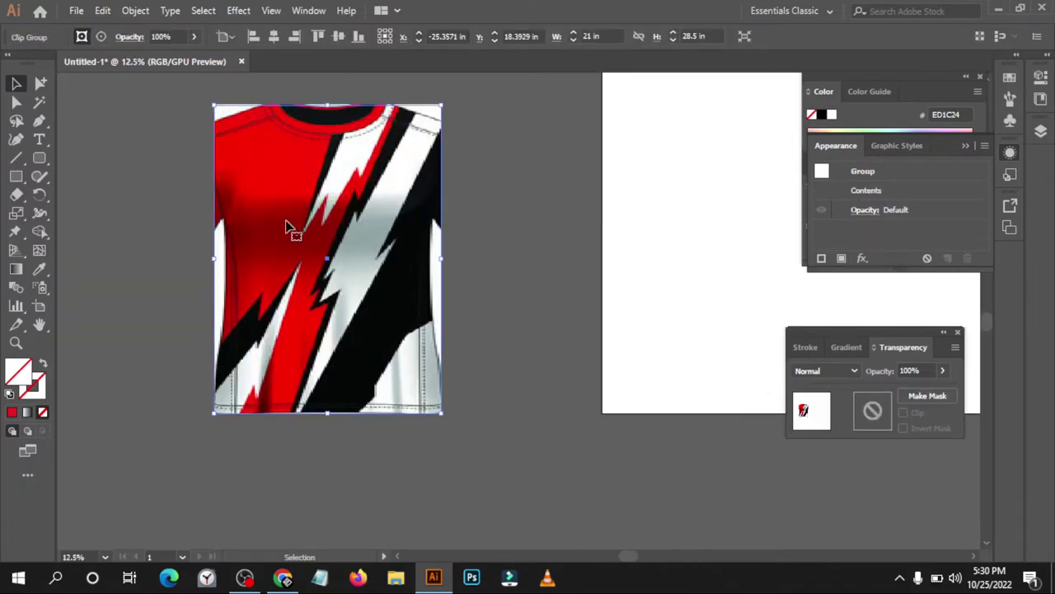
Lock the shirt panel in place with Object > Lock > Selection
click(513, 194)
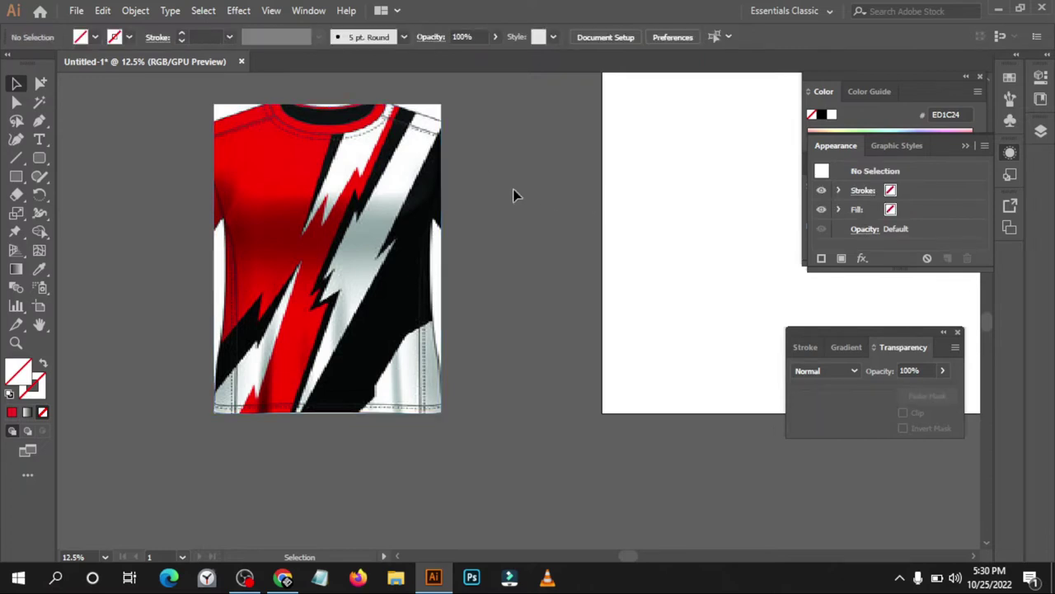
scroll(497, 184, up, 1)
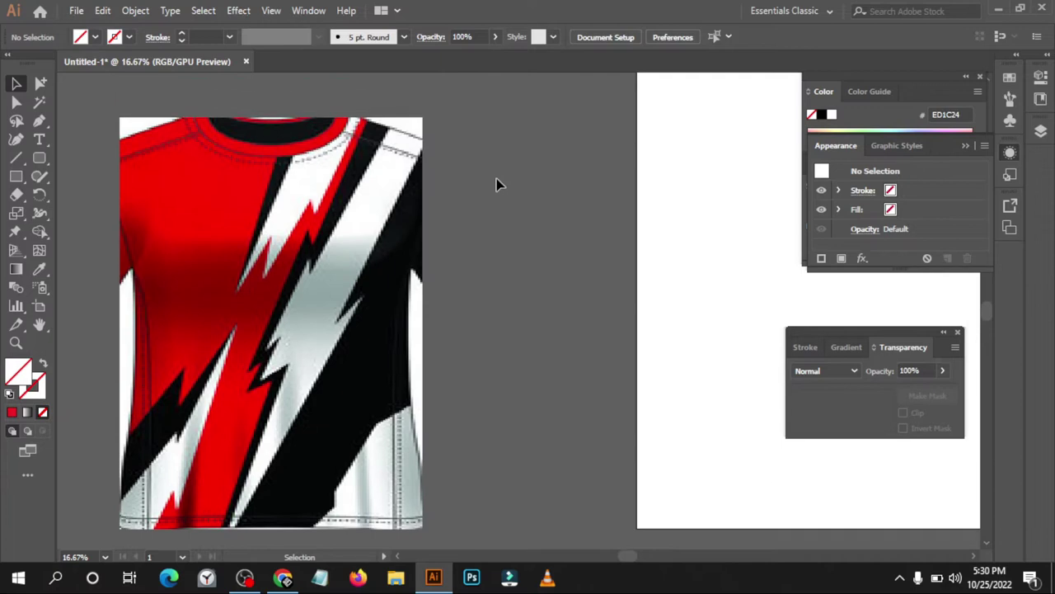
scroll(496, 184, down, 1)
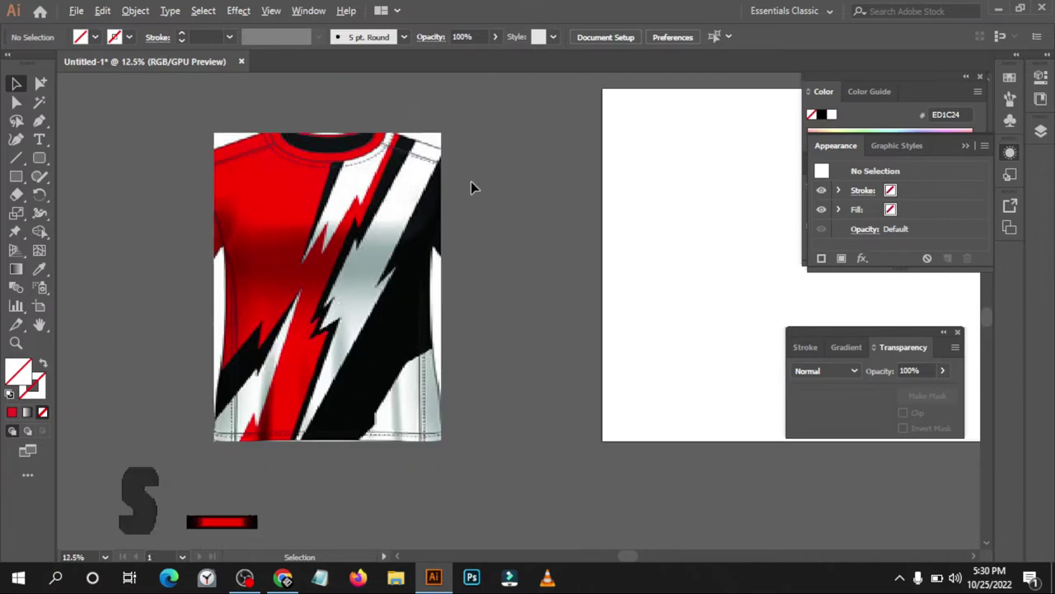
click(244, 155)
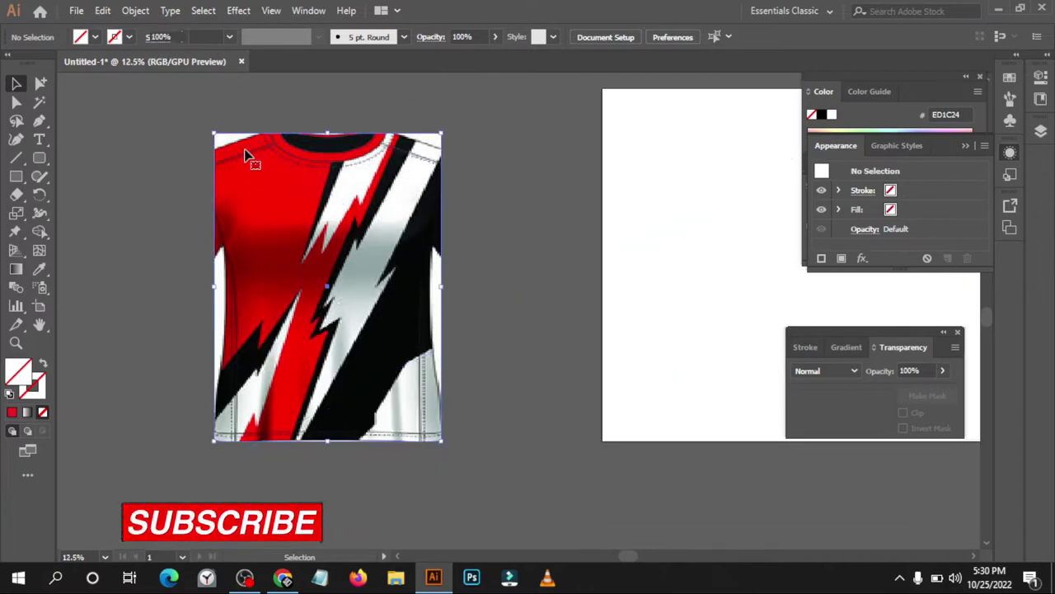
click(136, 11)
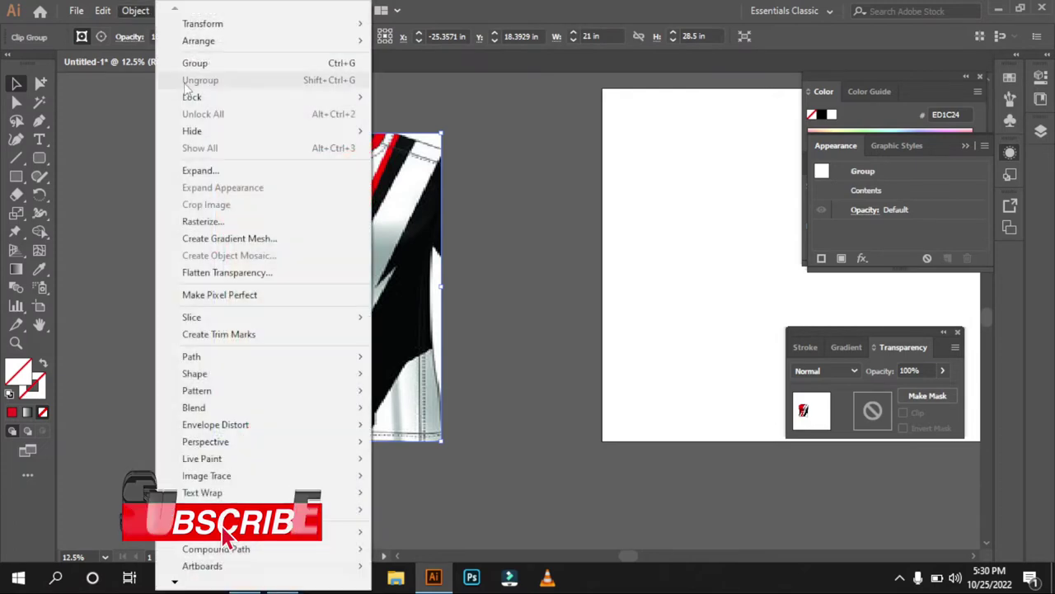
mouse_move(191, 96)
click(408, 98)
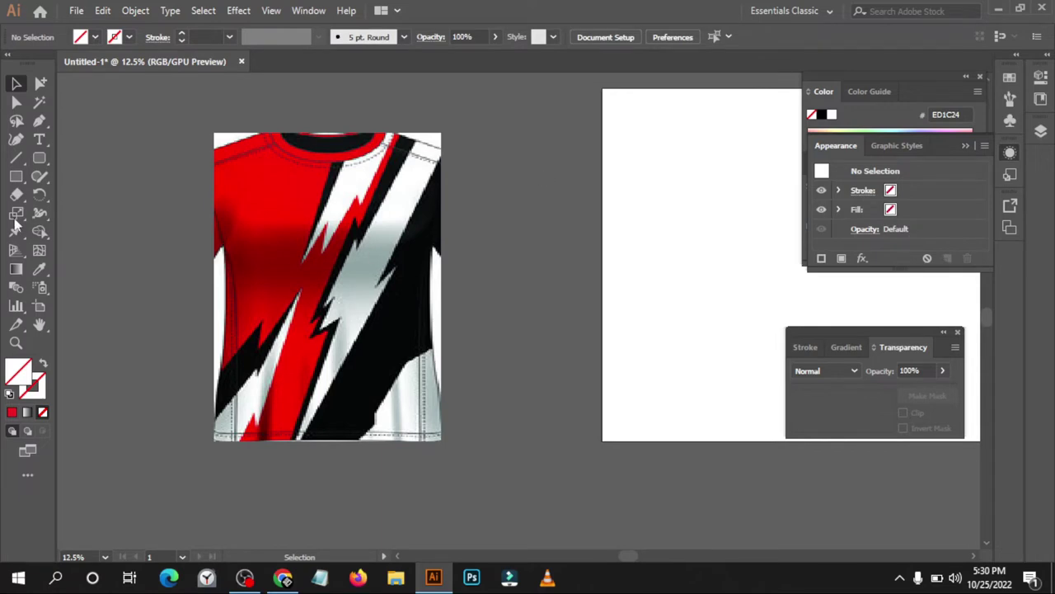
Create a rectangle exactly 21 by 28.5 in
click(14, 178)
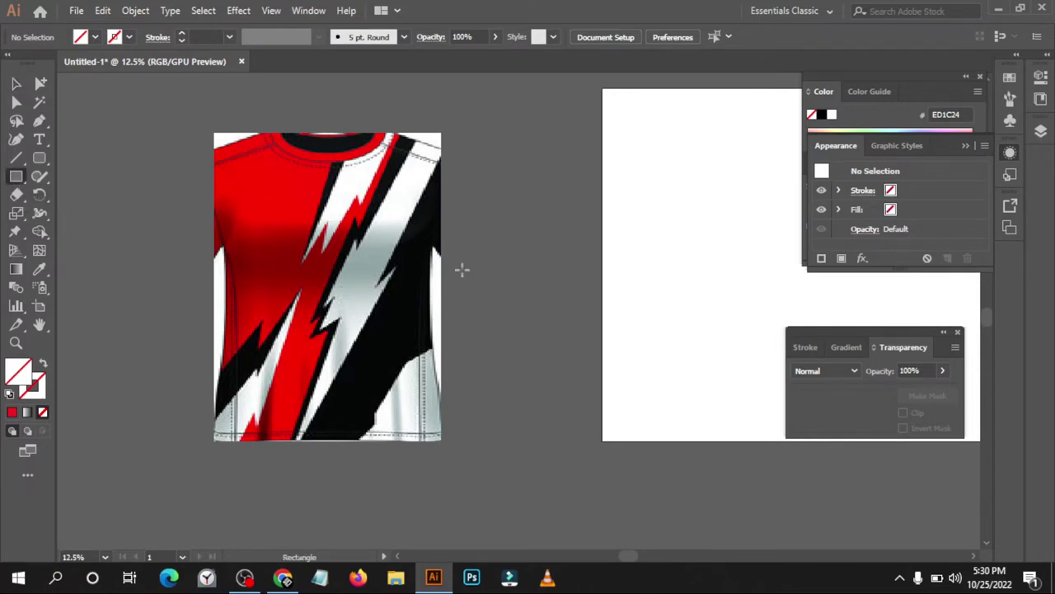
click(509, 264)
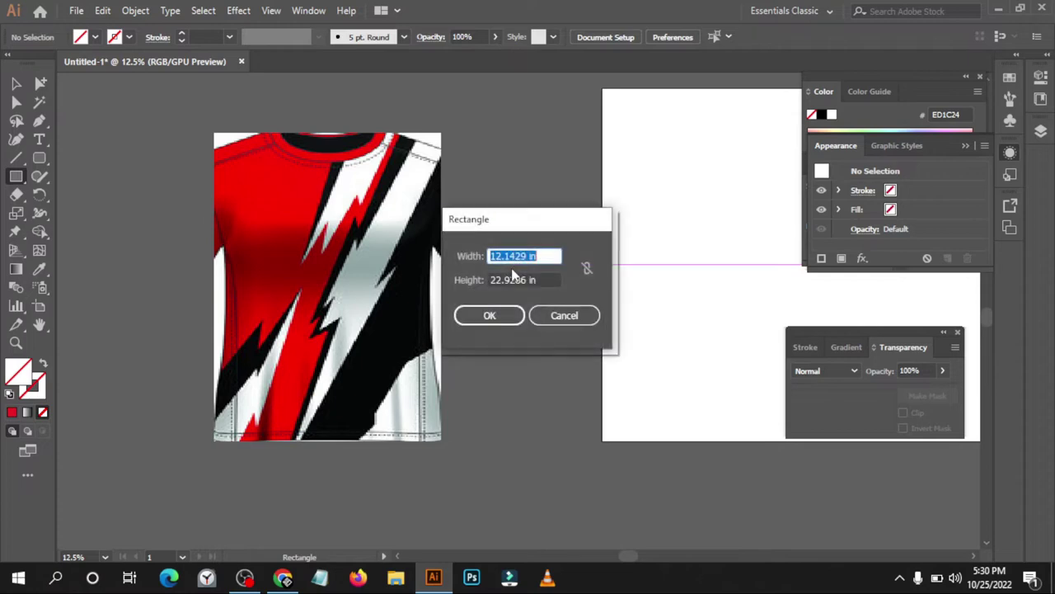
key(BackSpace)
text(21)
key(Tab)
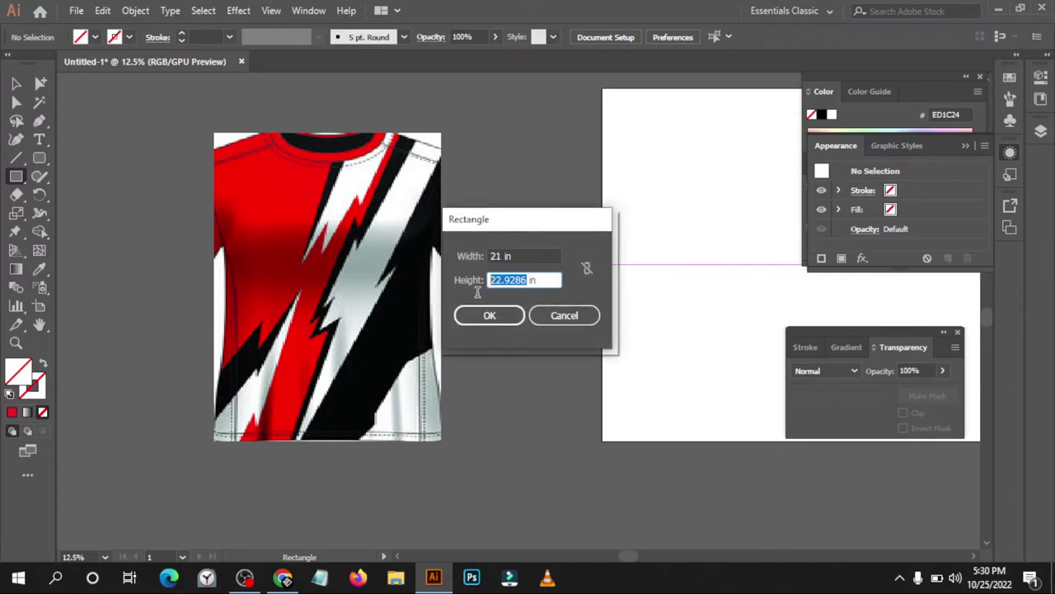
text(28)
text(.5)
click(490, 323)
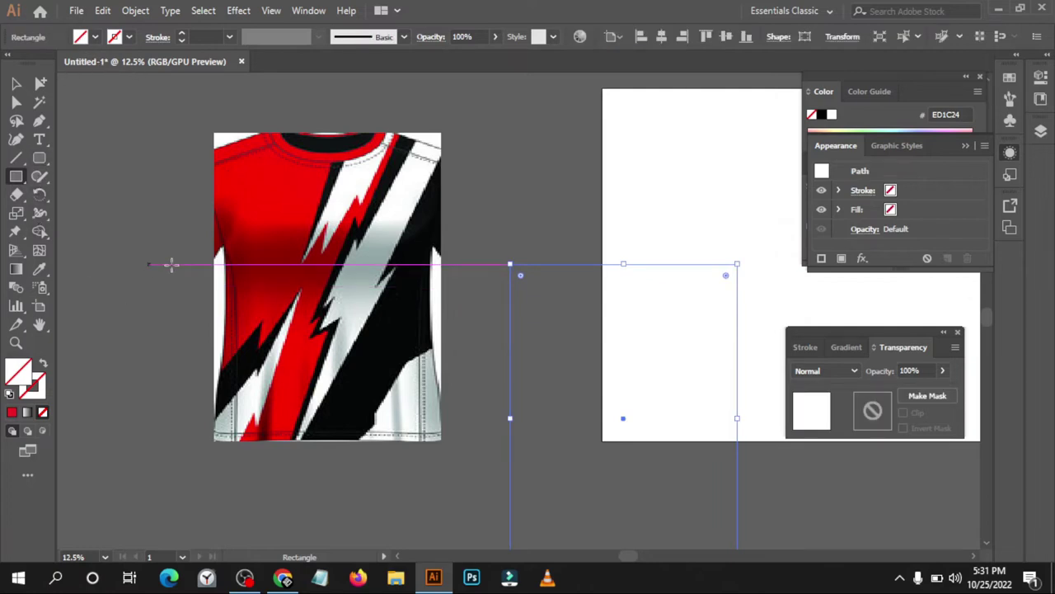
Fill the rectangle with the shirt's red and move it over the shirt artwork
key(i)
click(259, 196)
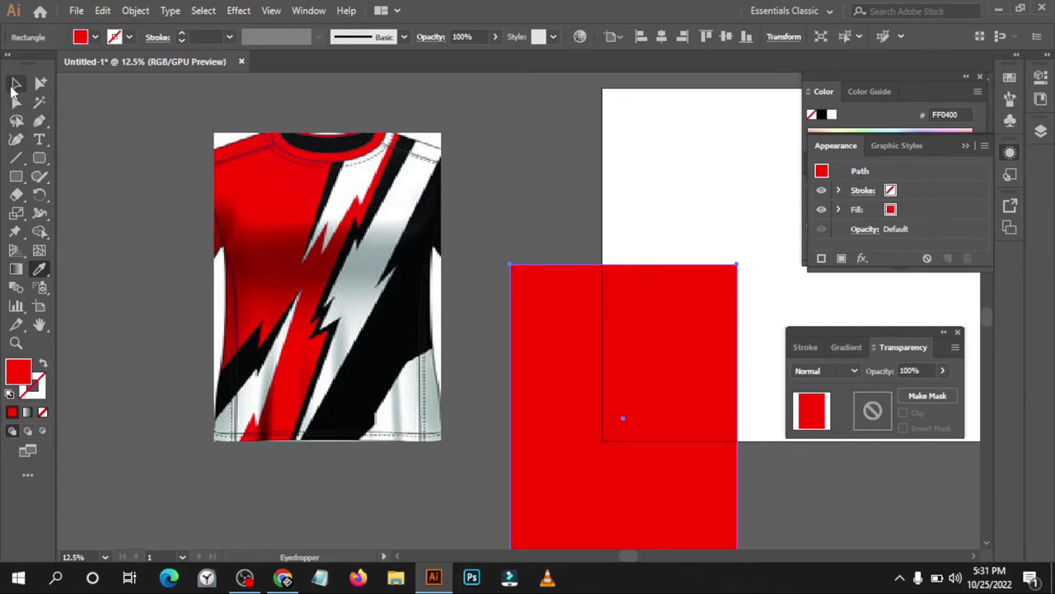
click(15, 86)
drag(588, 400, 289, 274)
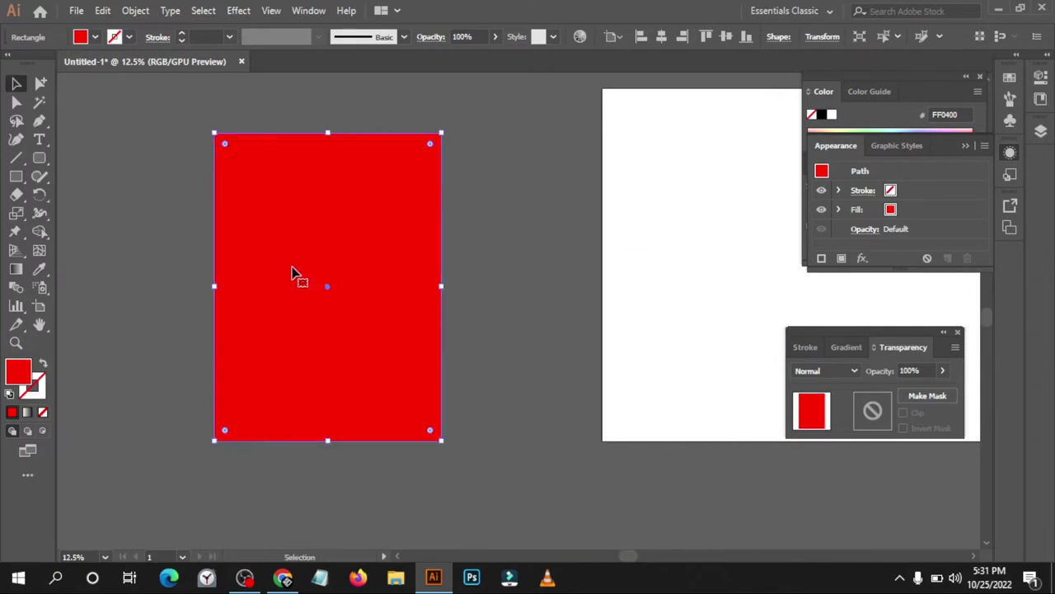
Send the red rectangle to the back behind the shirt artwork and deselect
right_click(379, 244)
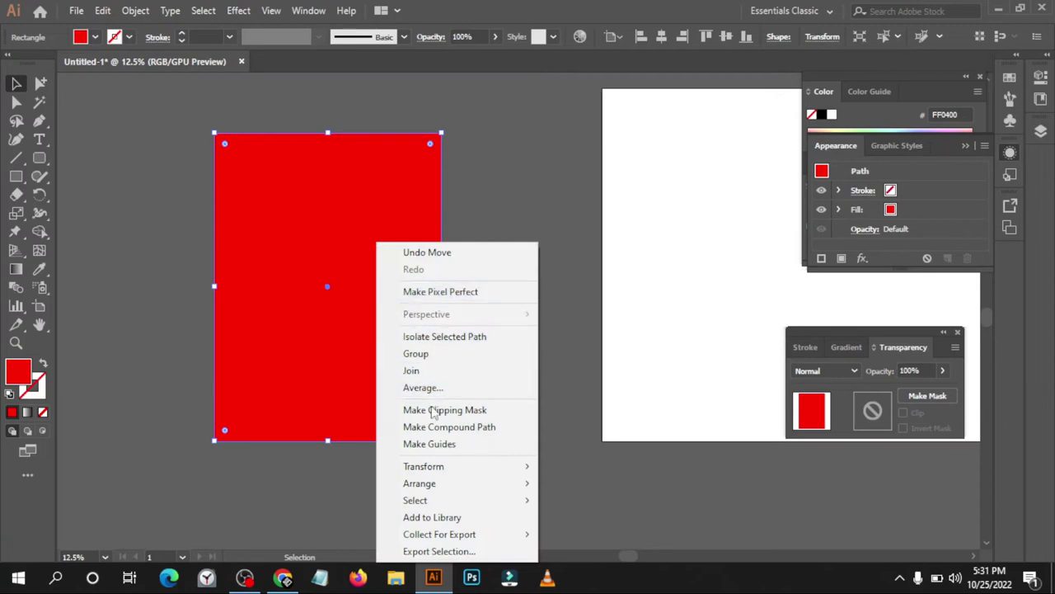
mouse_move(420, 483)
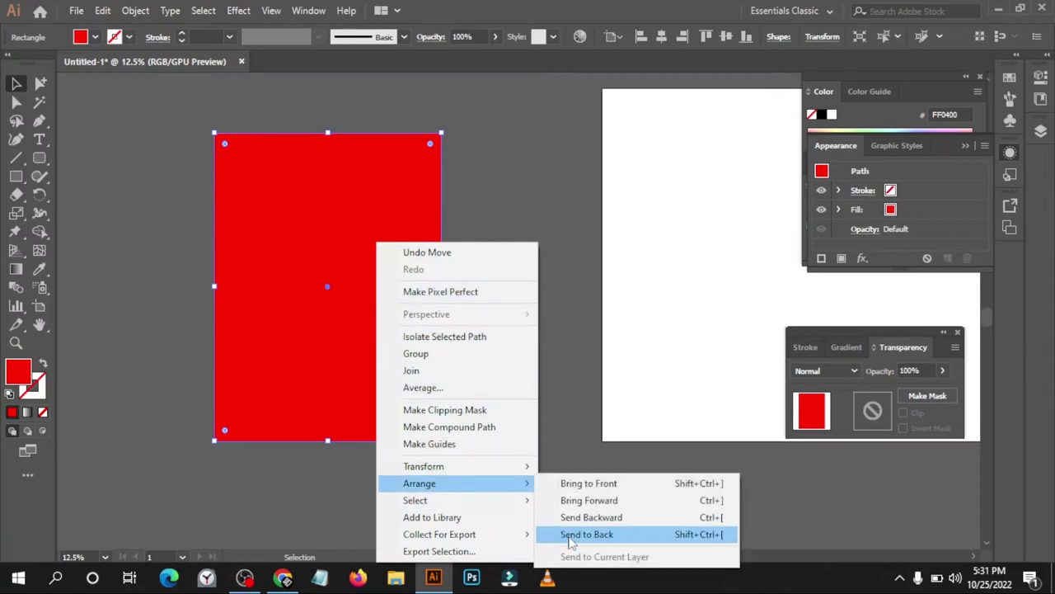
click(547, 534)
click(545, 284)
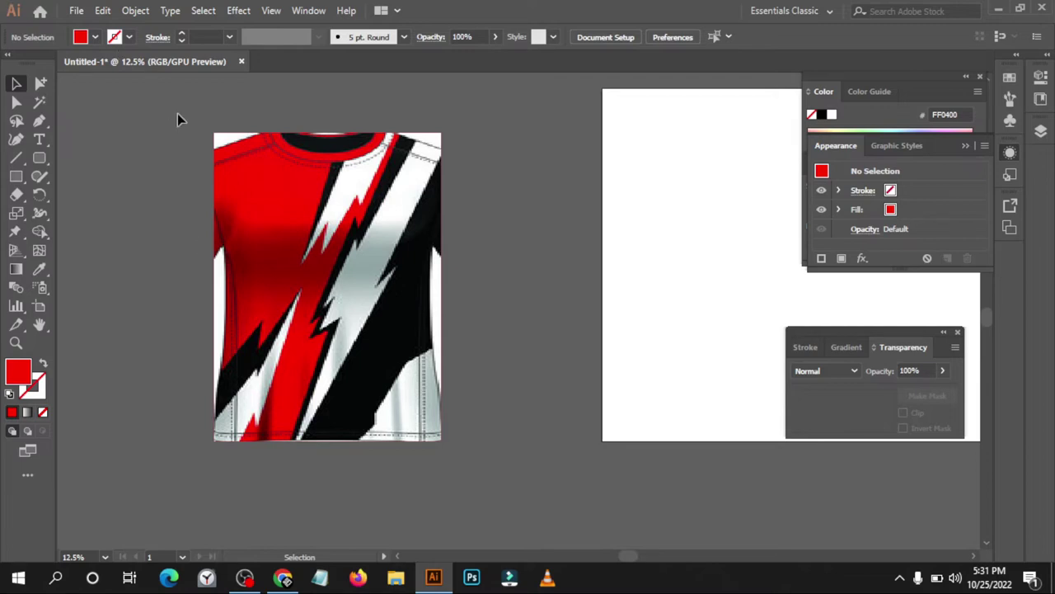
alt+scroll(135, 442, up, 2)
alt+scroll(135, 442, up, 1)
alt+scroll(135, 442, down, 2)
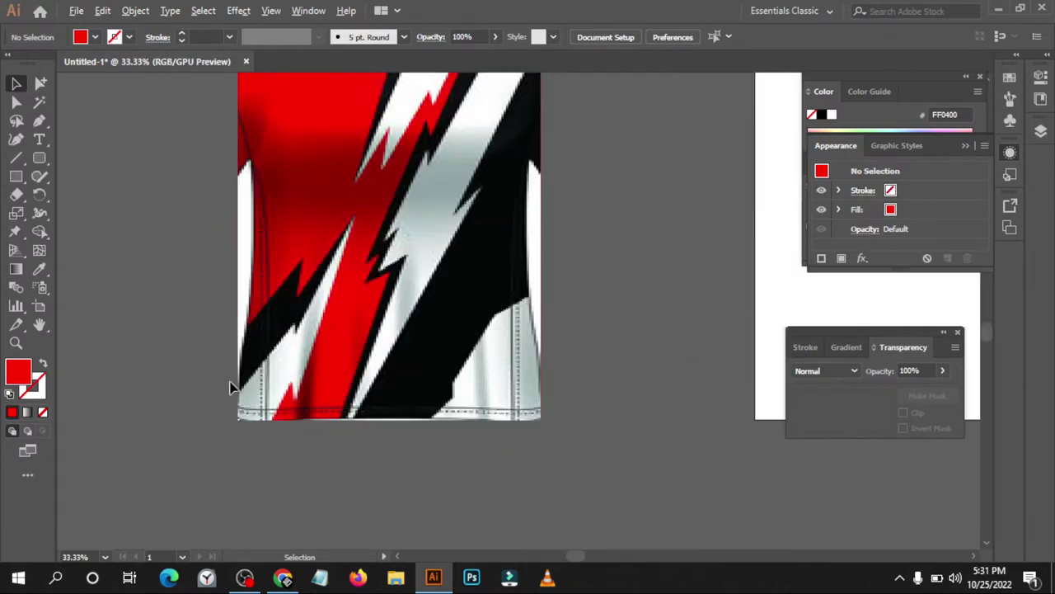
Outline a jagged zigzag bolt on the jersey's lower-left front with the Pen tool
key(p)
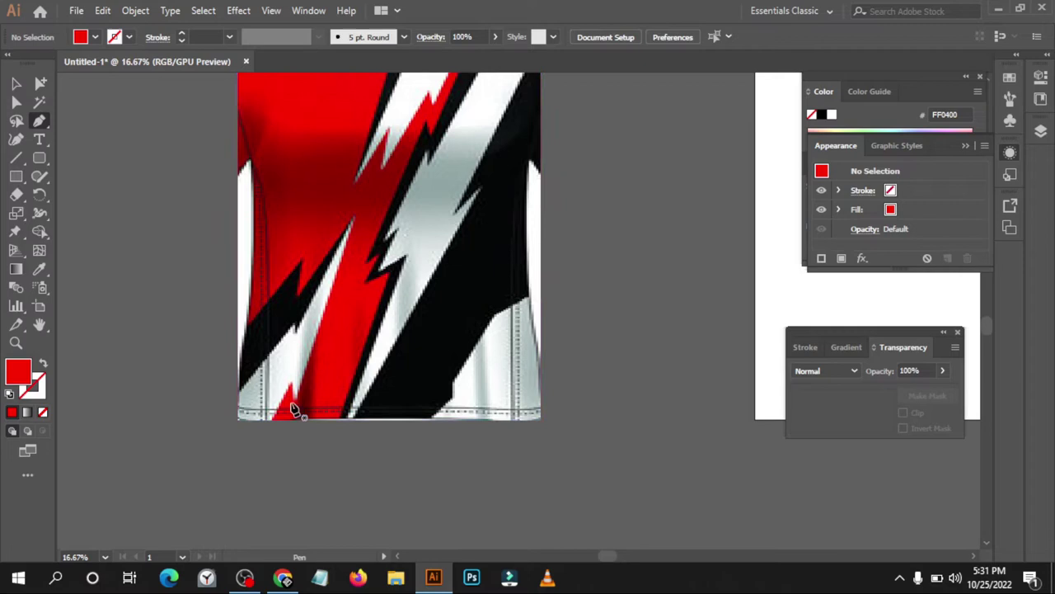
scroll(219, 358, up, 1)
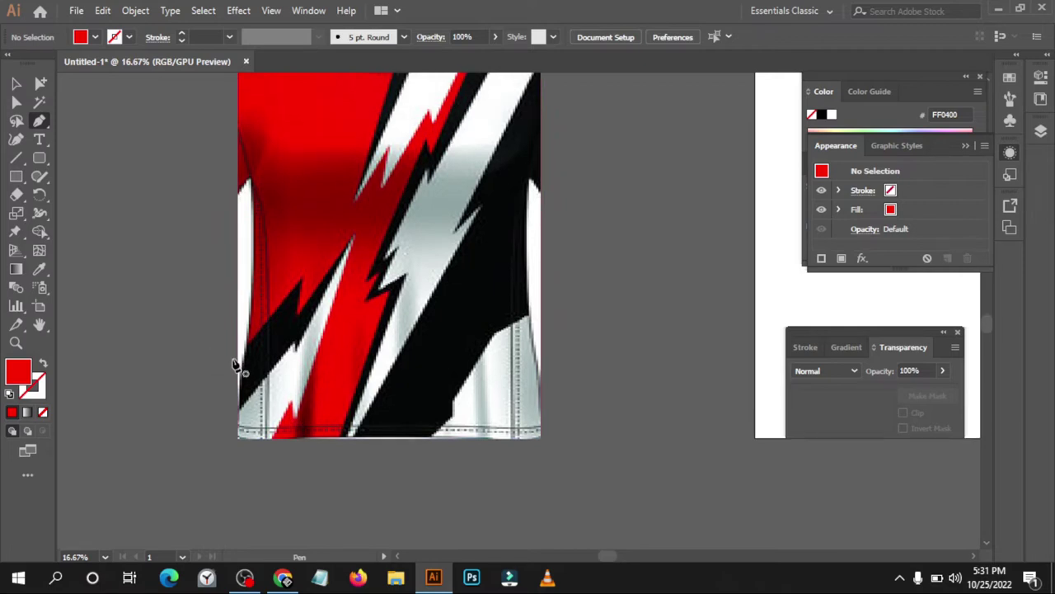
click(234, 358)
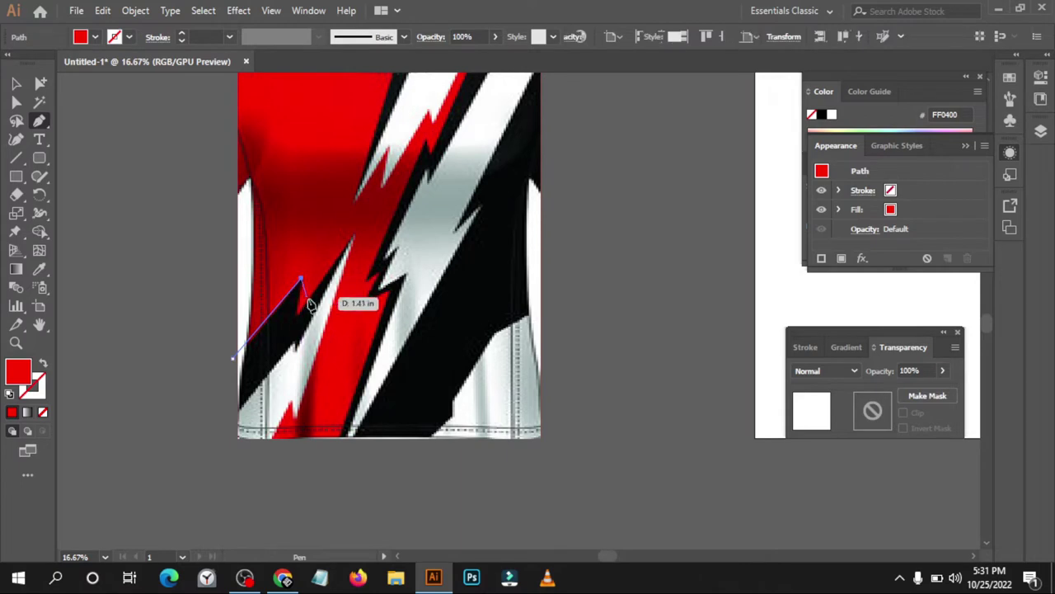
click(300, 279)
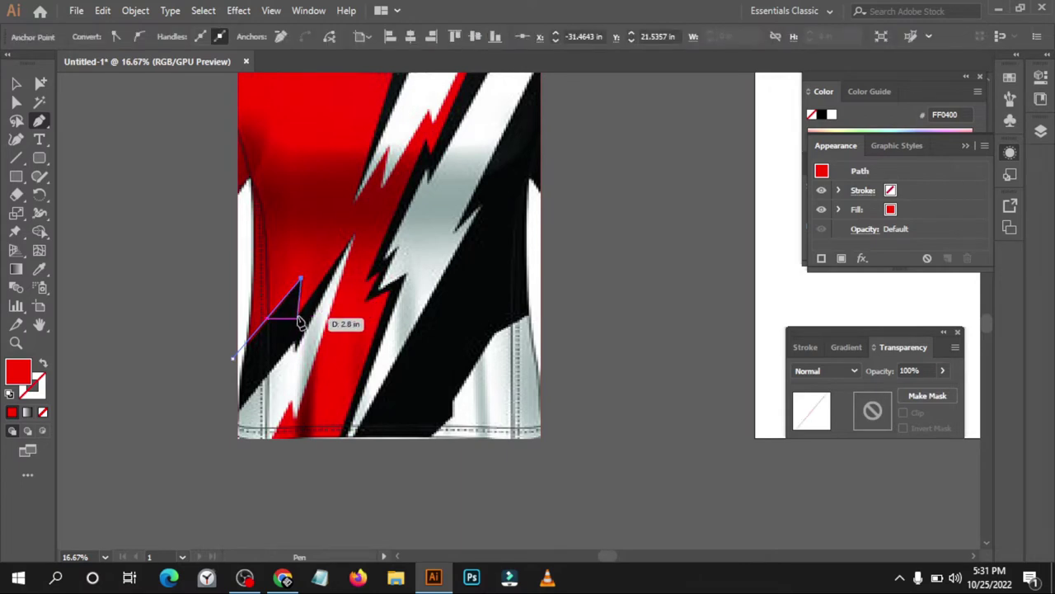
click(298, 318)
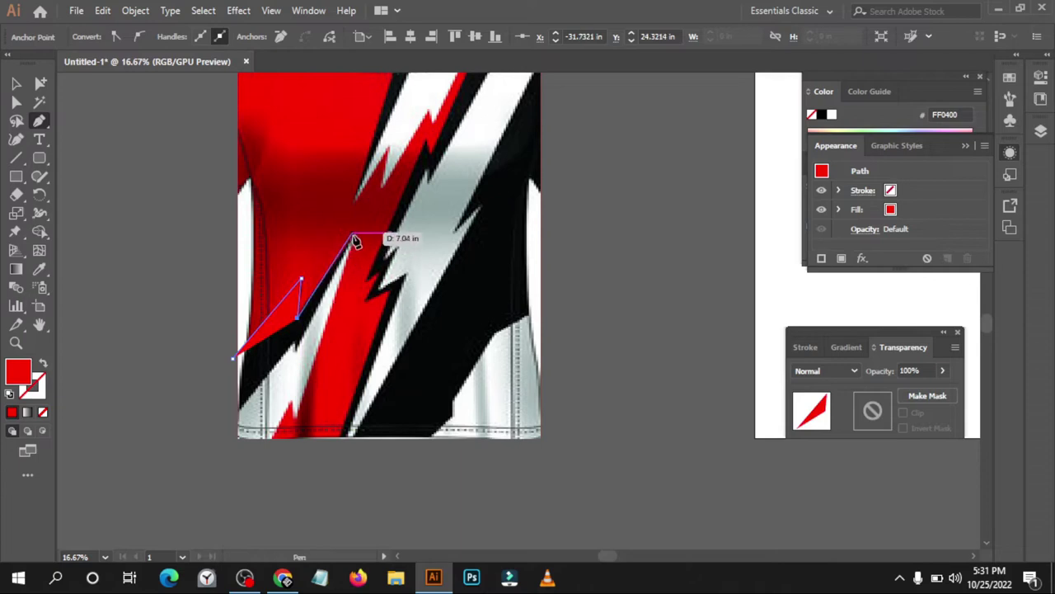
click(354, 237)
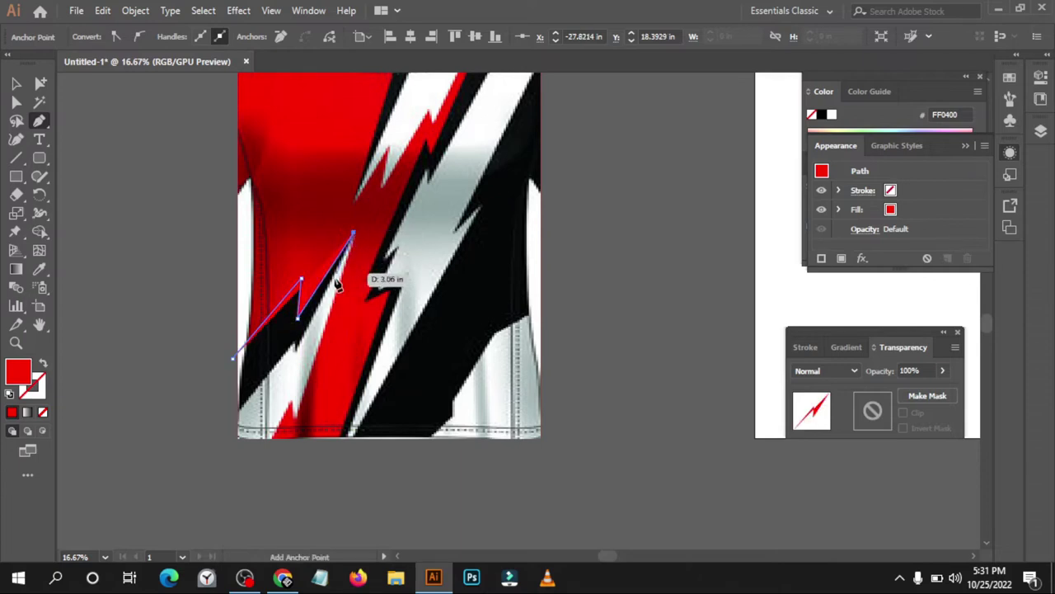
click(295, 344)
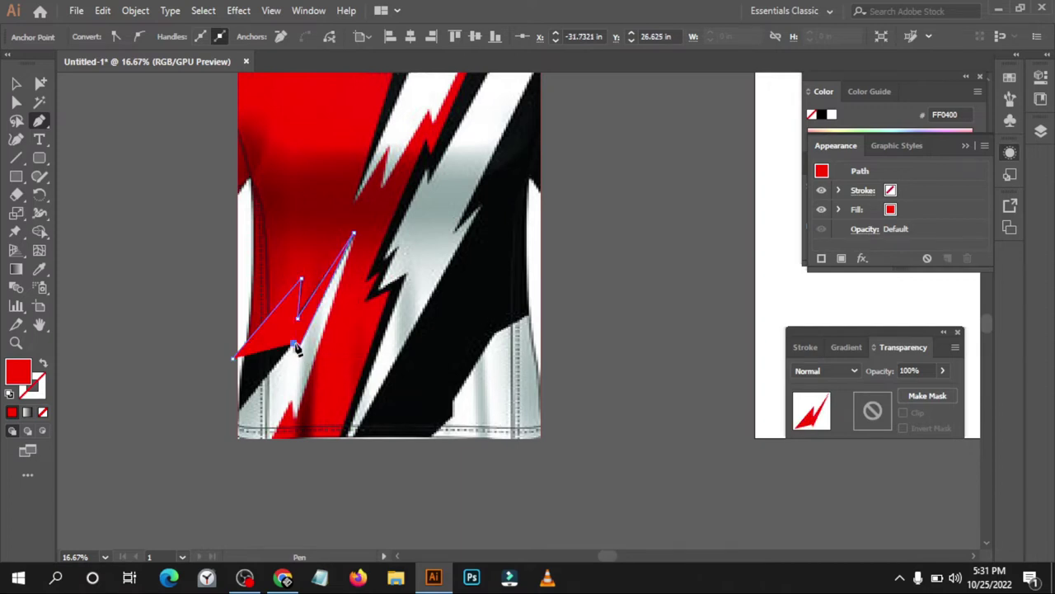
click(238, 415)
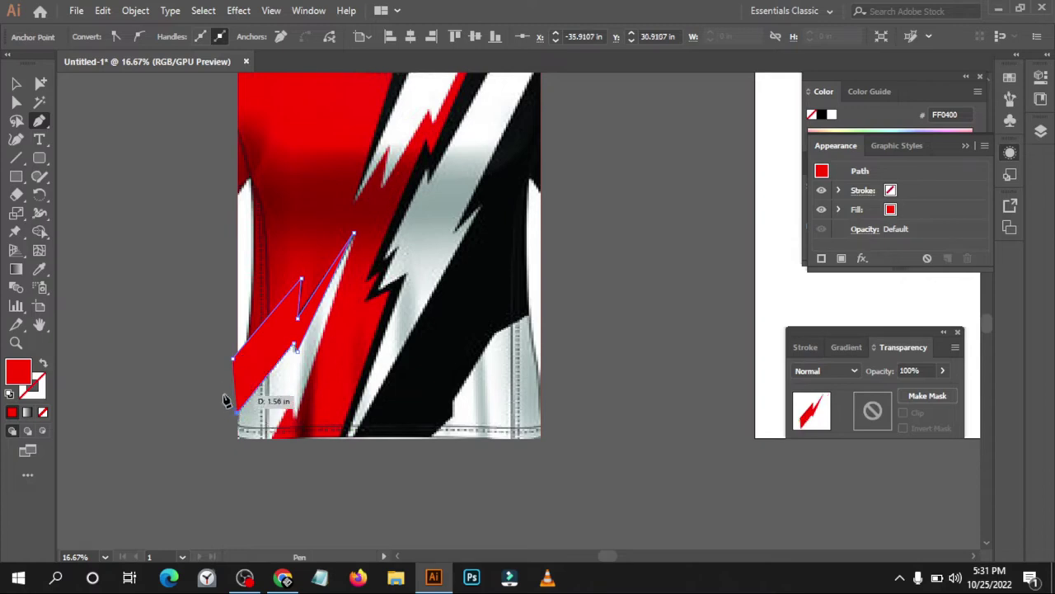
click(232, 358)
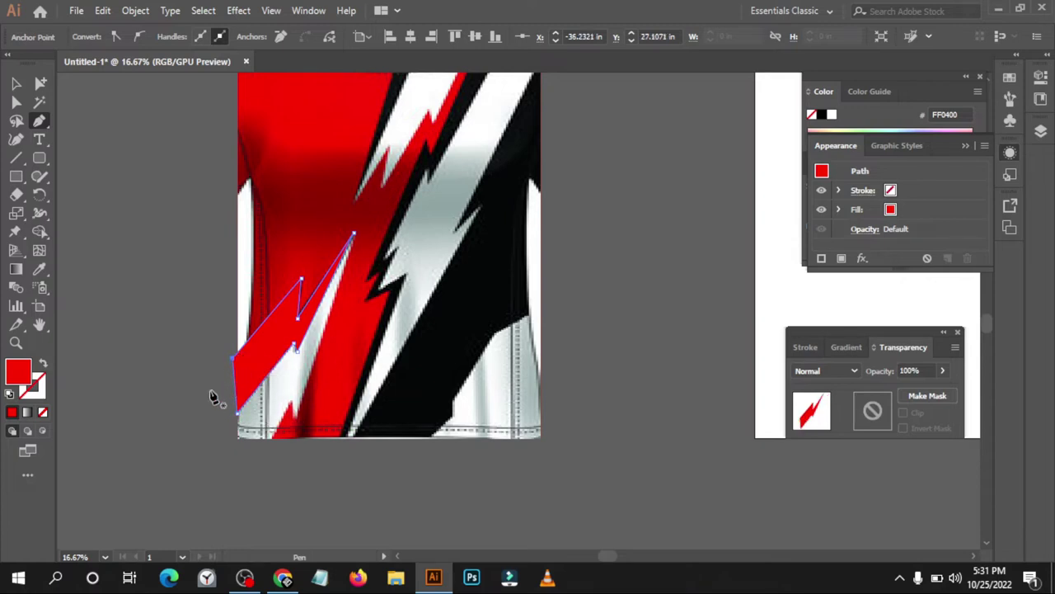
Fill the bolt with the black stripe's colour using the Eyedropper, then deselect
click(15, 84)
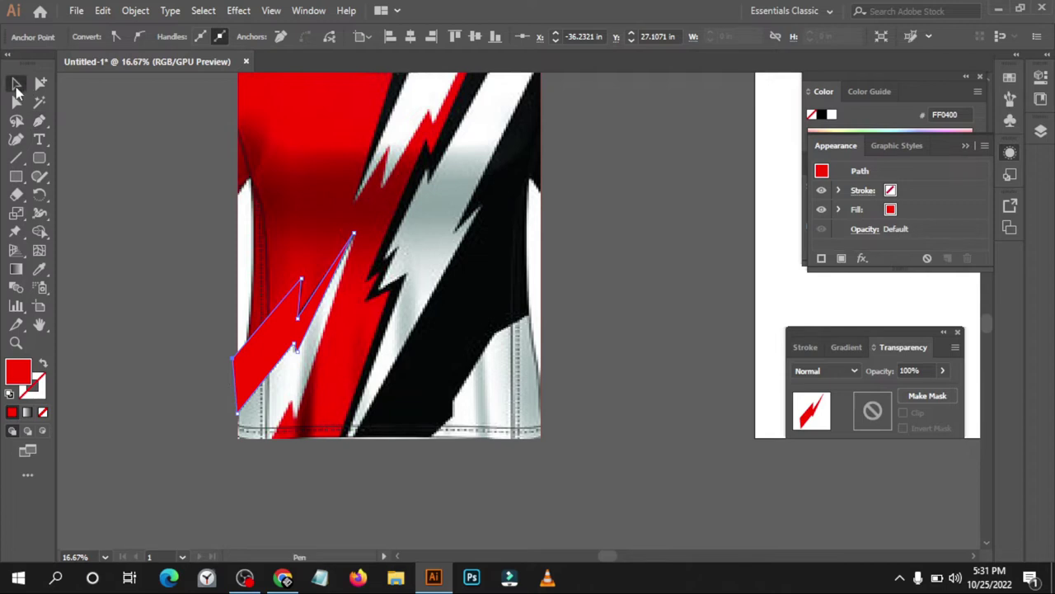
key(i)
click(468, 307)
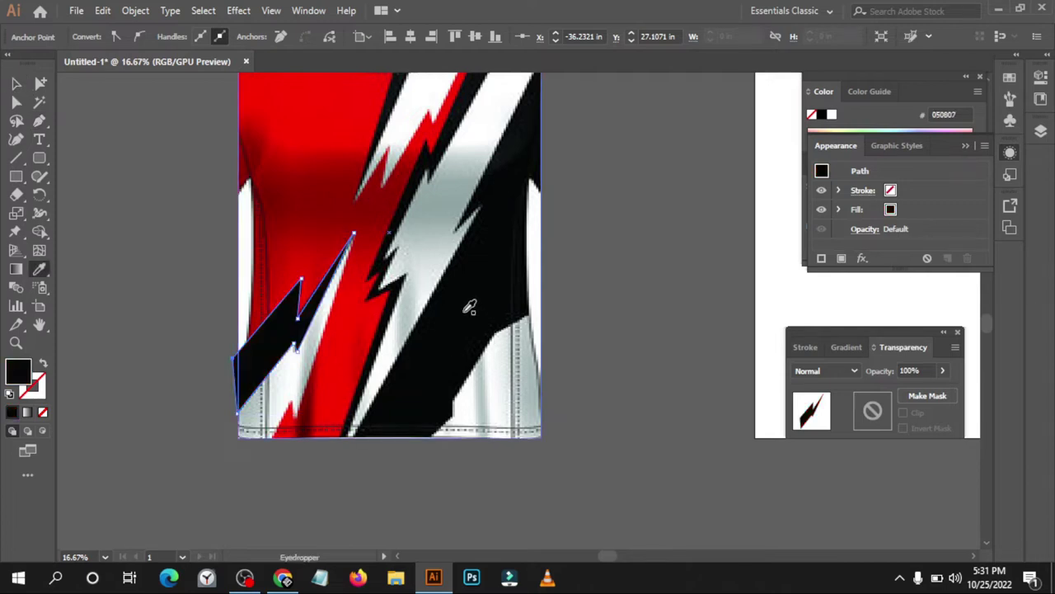
click(16, 85)
click(104, 312)
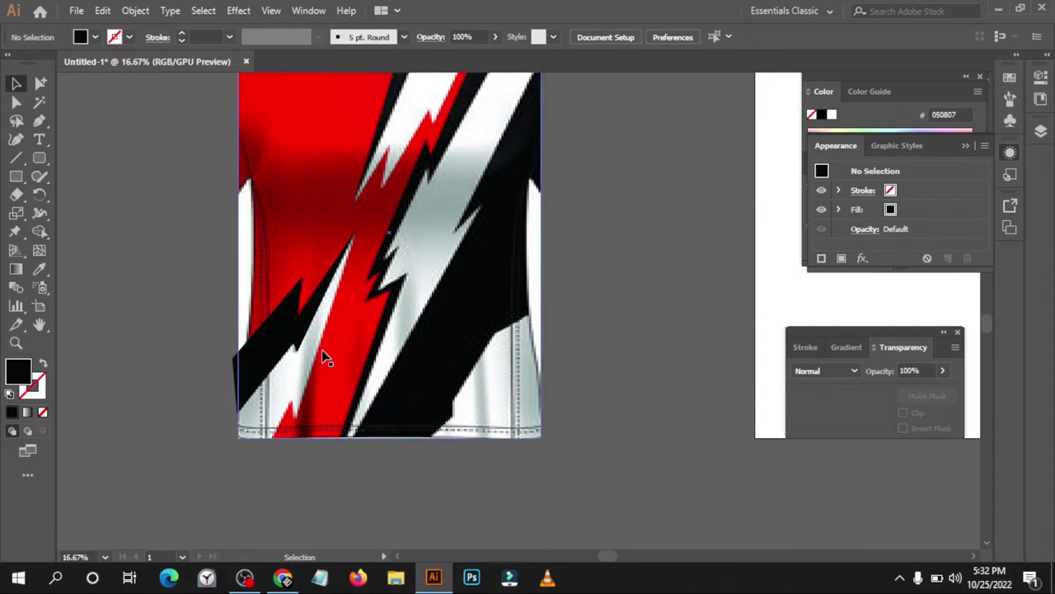
scroll(266, 325, up, 3)
scroll(276, 271, down, 2)
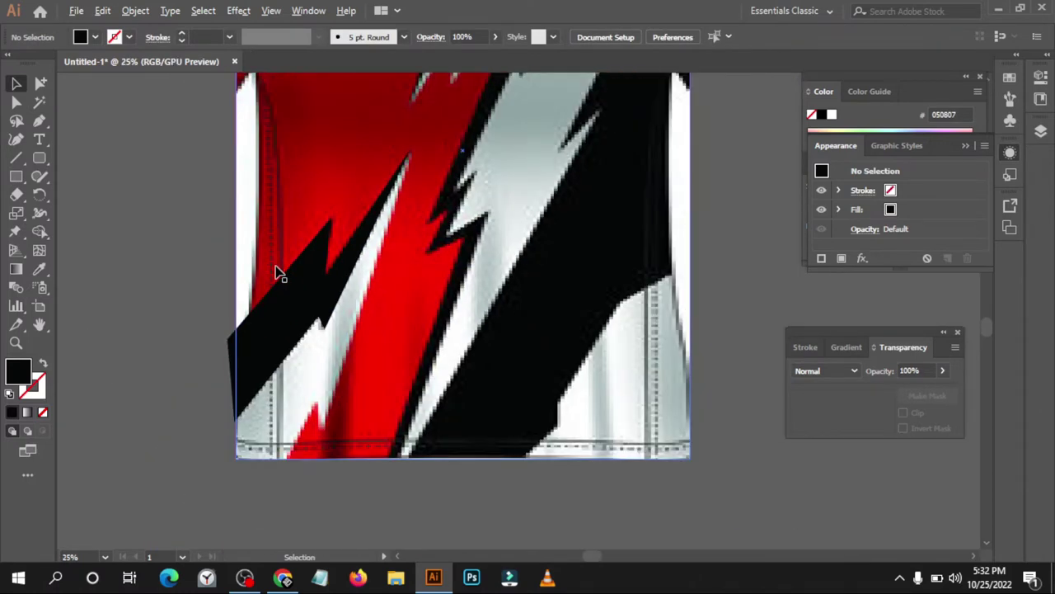
scroll(347, 357, down, 1)
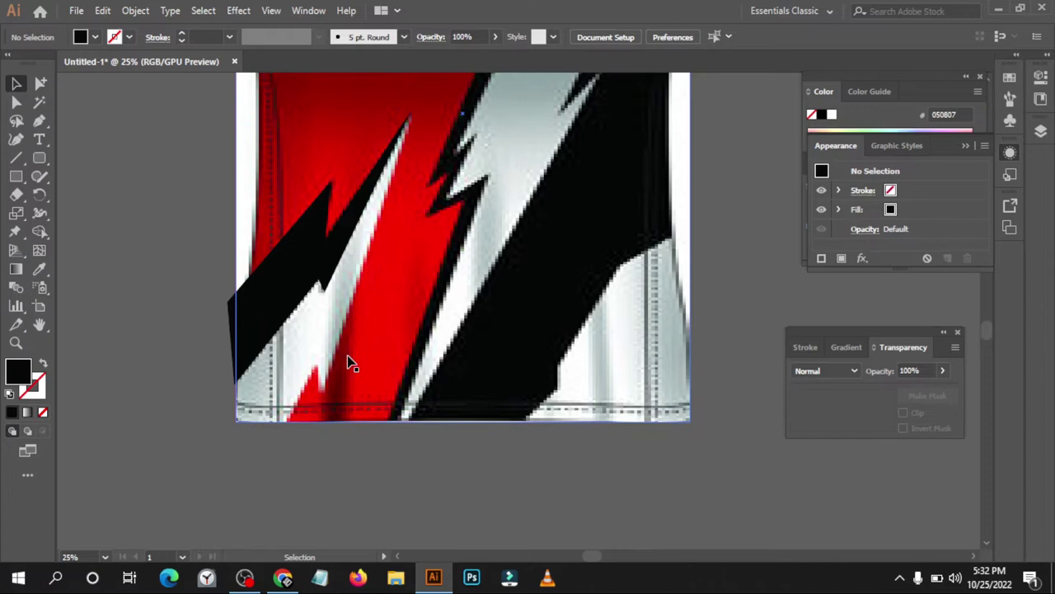
scroll(349, 353, up, 1)
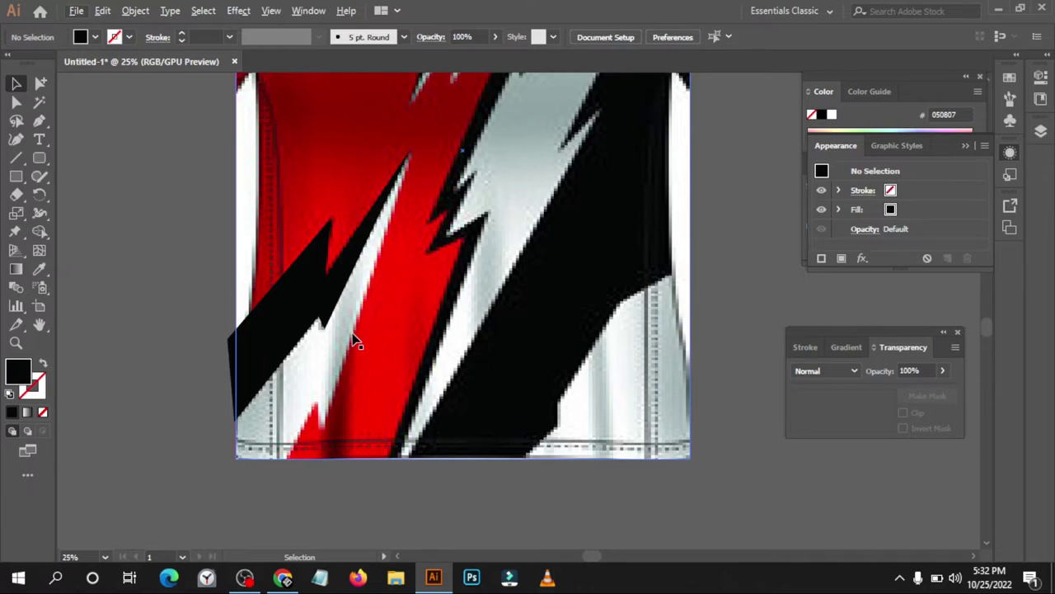
Start a spike path from the white stripe's tip down past the jersey's lower-left
key(p)
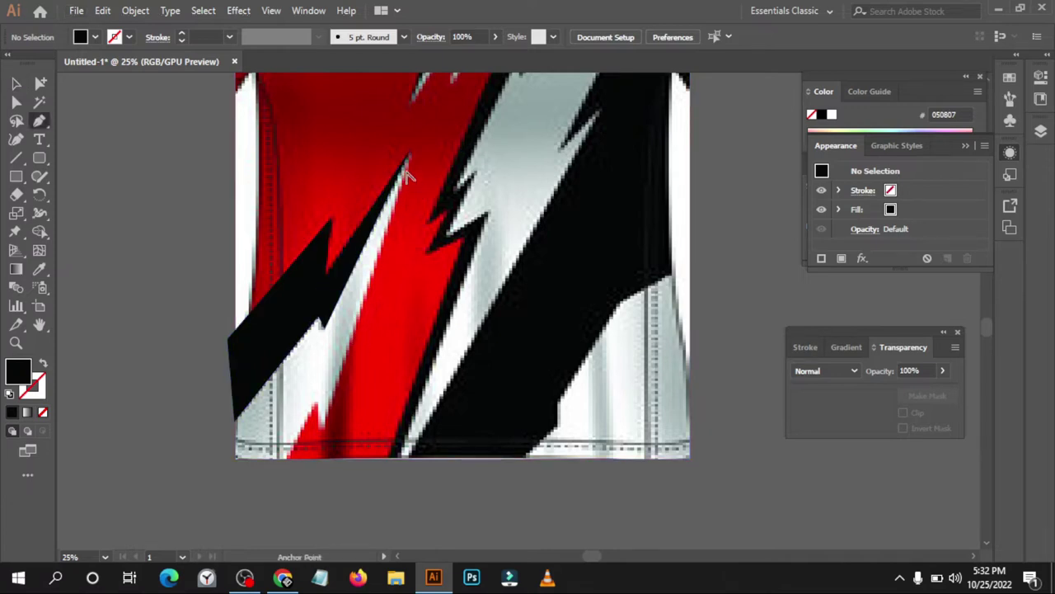
scroll(405, 173, up, 1)
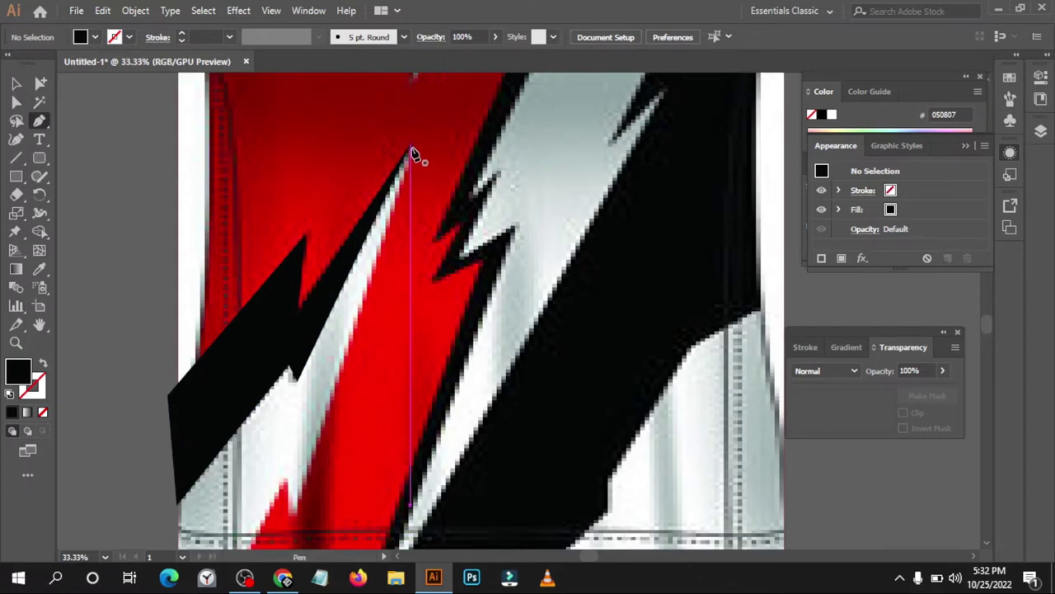
click(411, 150)
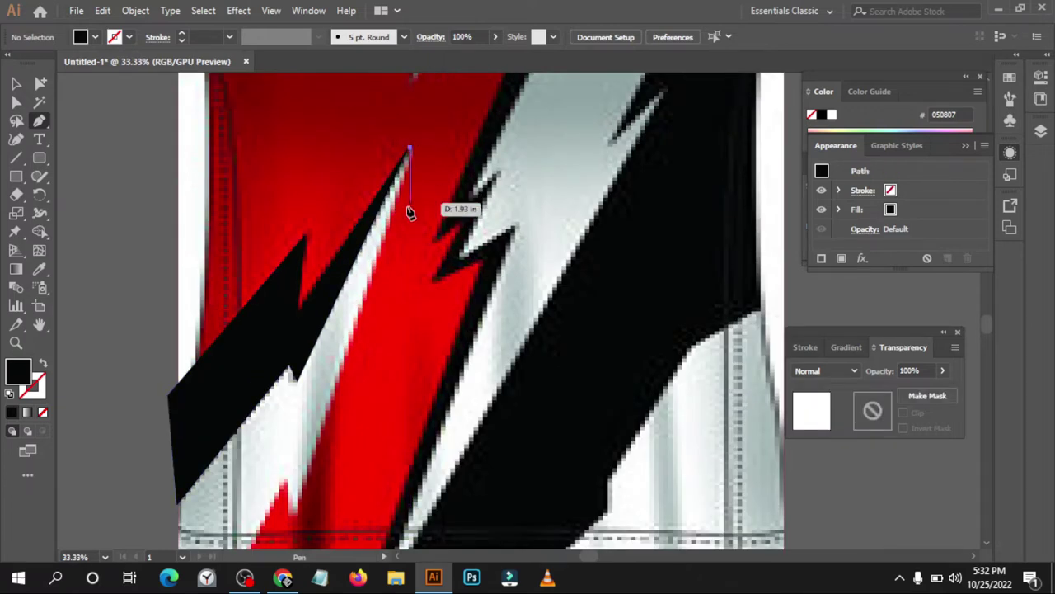
click(290, 520)
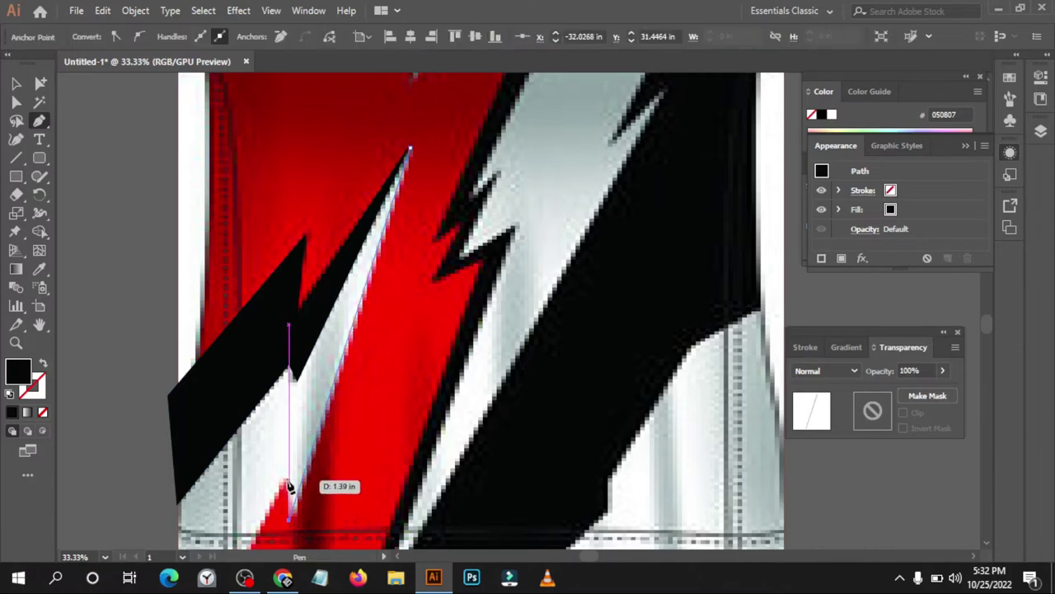
click(292, 488)
scroll(294, 439, down, 2)
scroll(295, 439, down, 1)
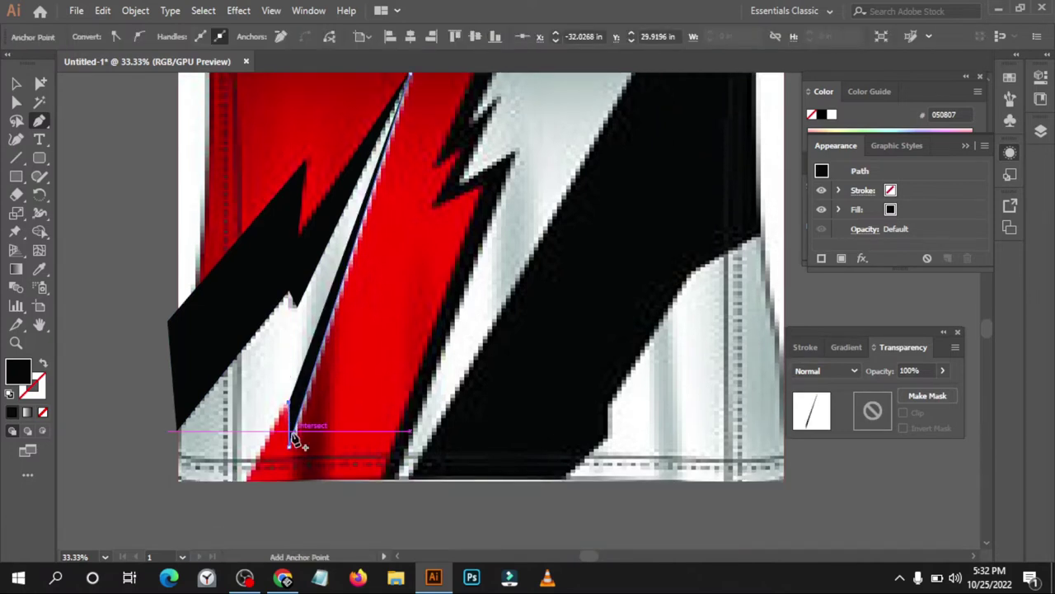
click(237, 498)
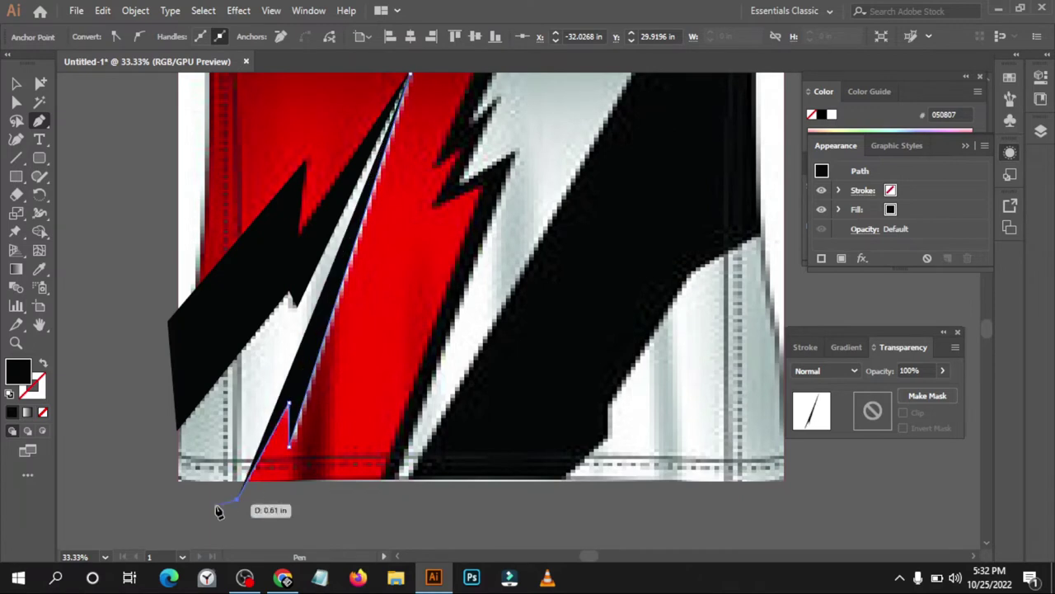
click(120, 490)
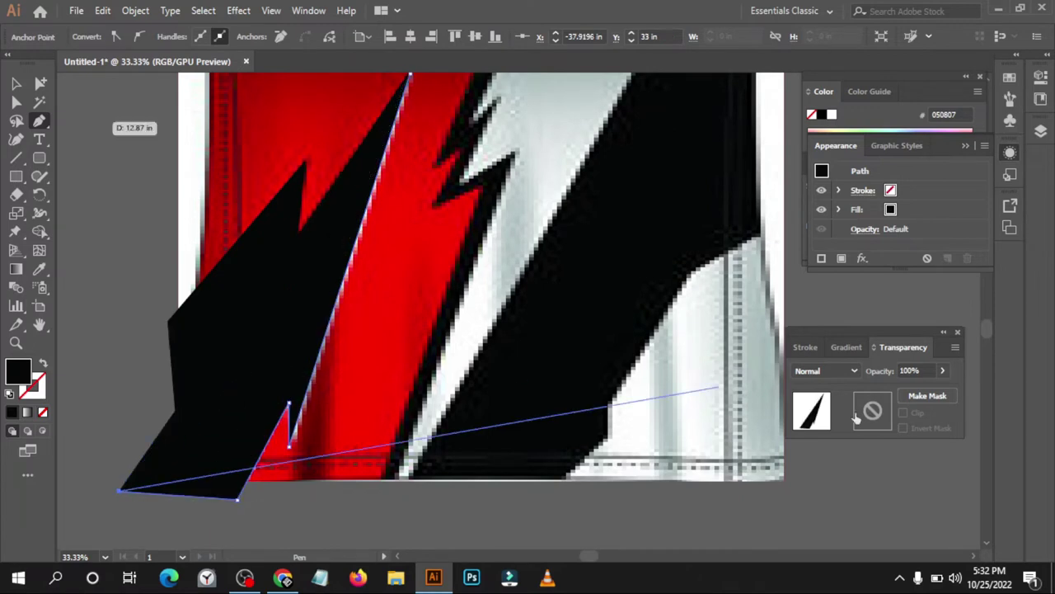
Drop the shape's opacity to 17% and close it along the black bolt's edge
click(944, 371)
drag(942, 389, 893, 386)
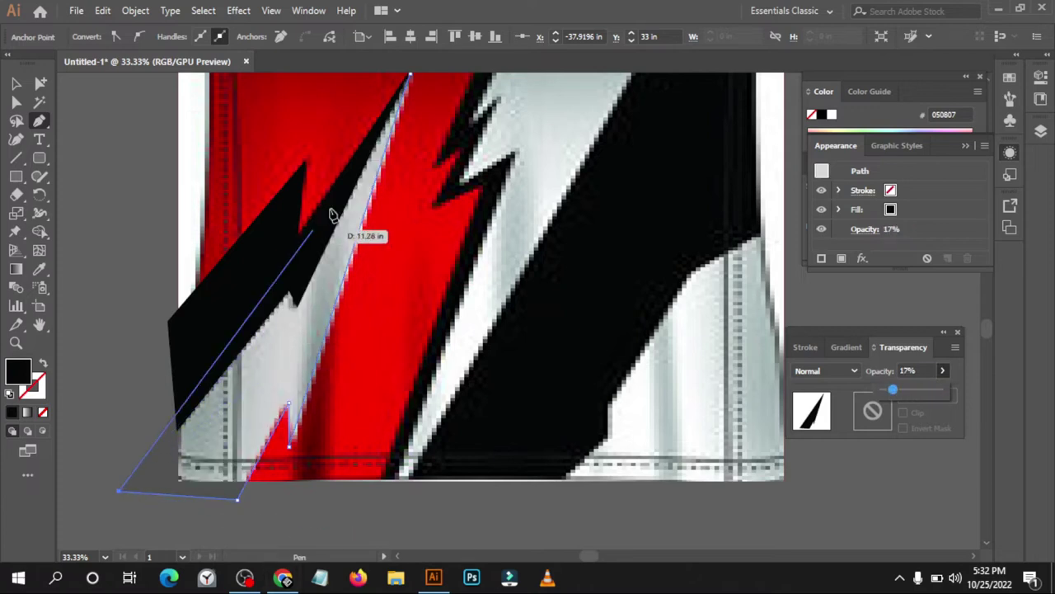
scroll(392, 134, up, 2)
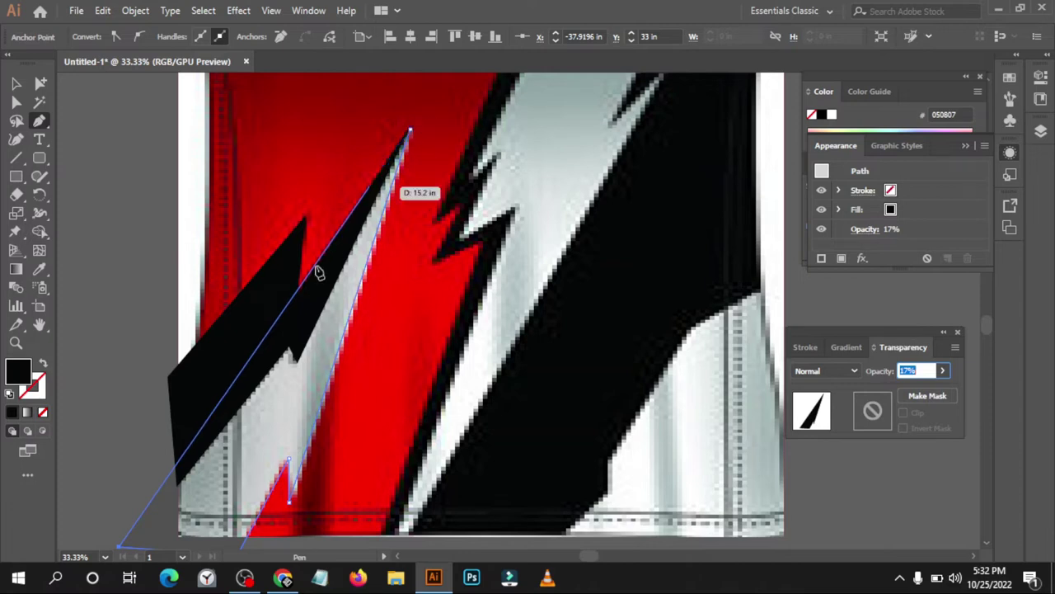
click(298, 329)
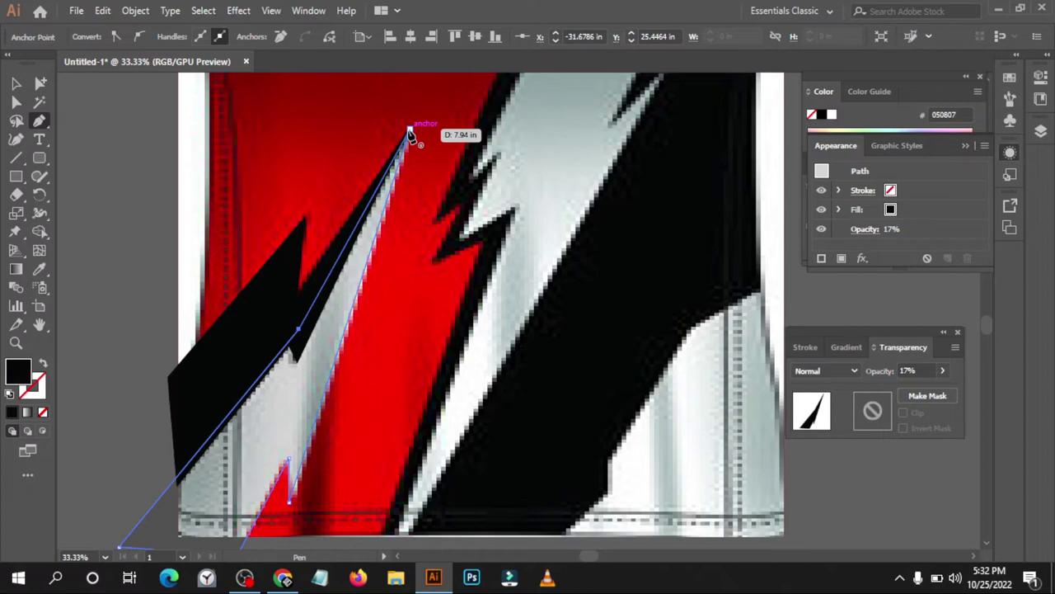
click(410, 132)
Raise the spike's opacity back to 100%
click(16, 83)
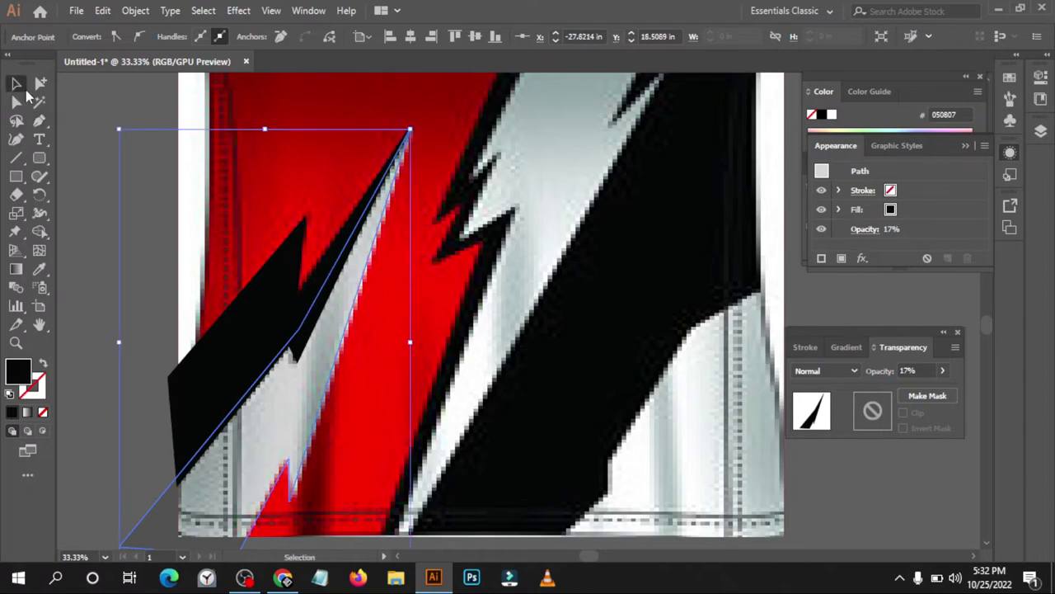
click(942, 370)
drag(896, 389, 978, 426)
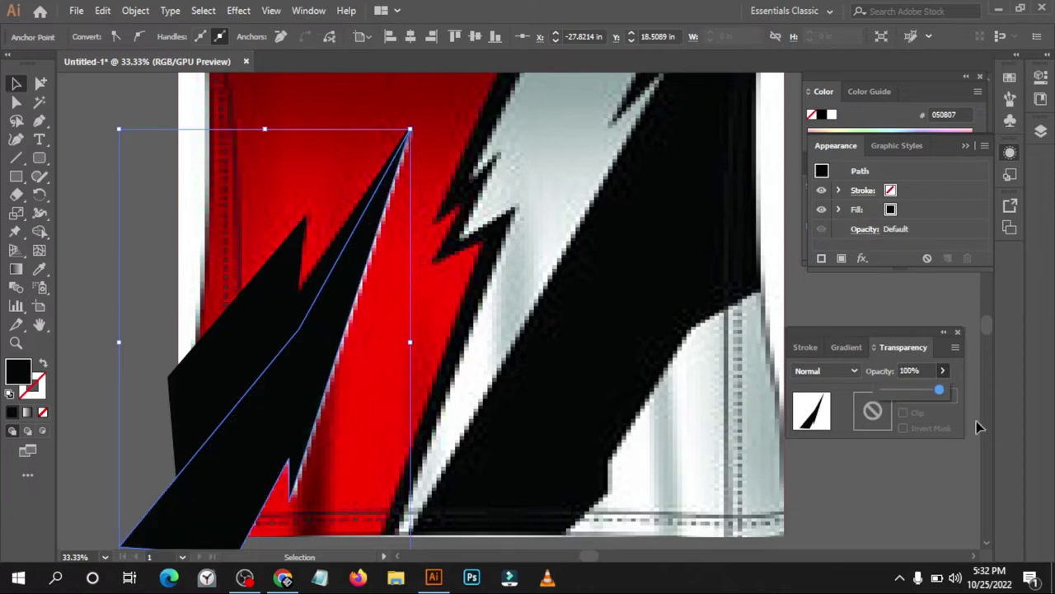
click(92, 240)
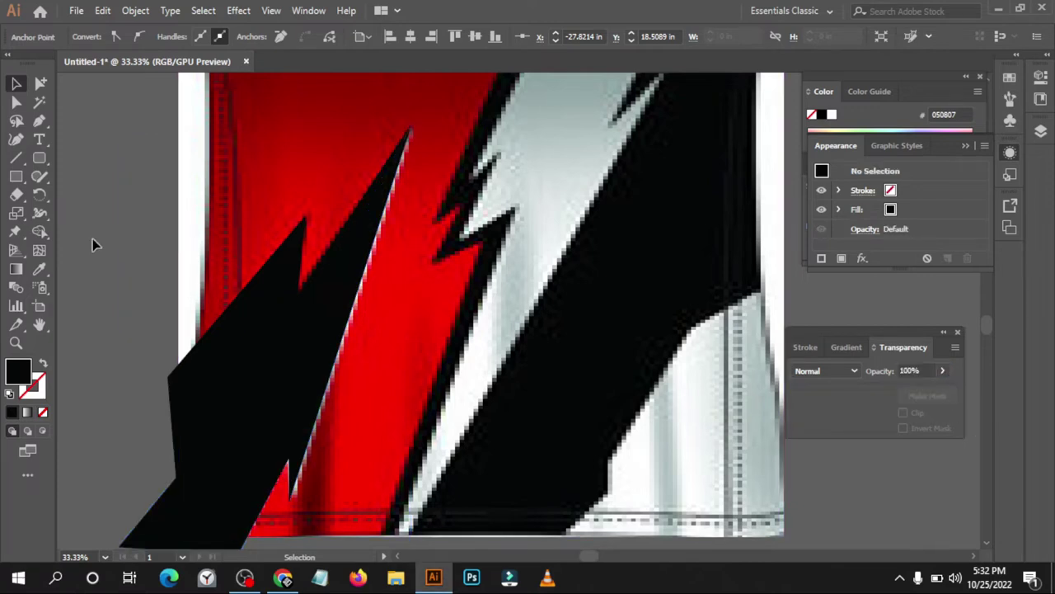
Fill the spike with the lightning stripe's white using the Eyedropper
key(i)
click(521, 268)
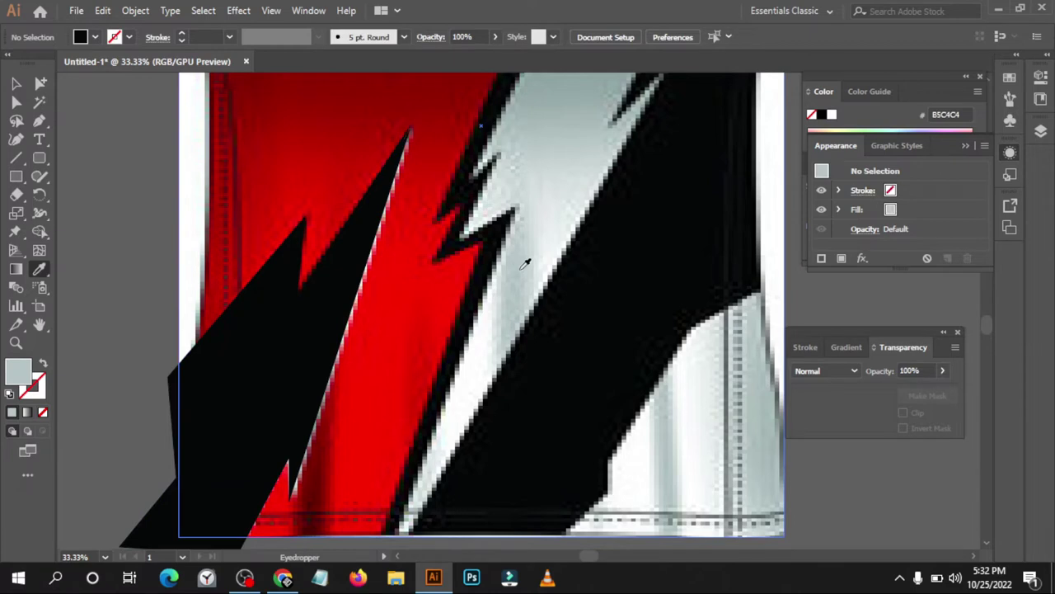
key(v)
click(268, 468)
key(i)
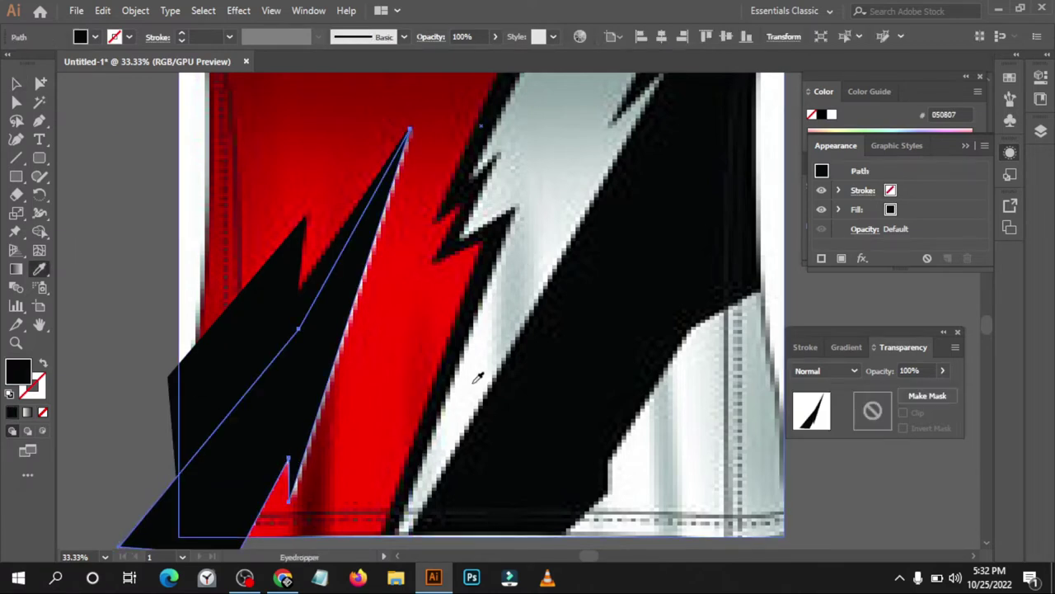
click(472, 381)
click(15, 83)
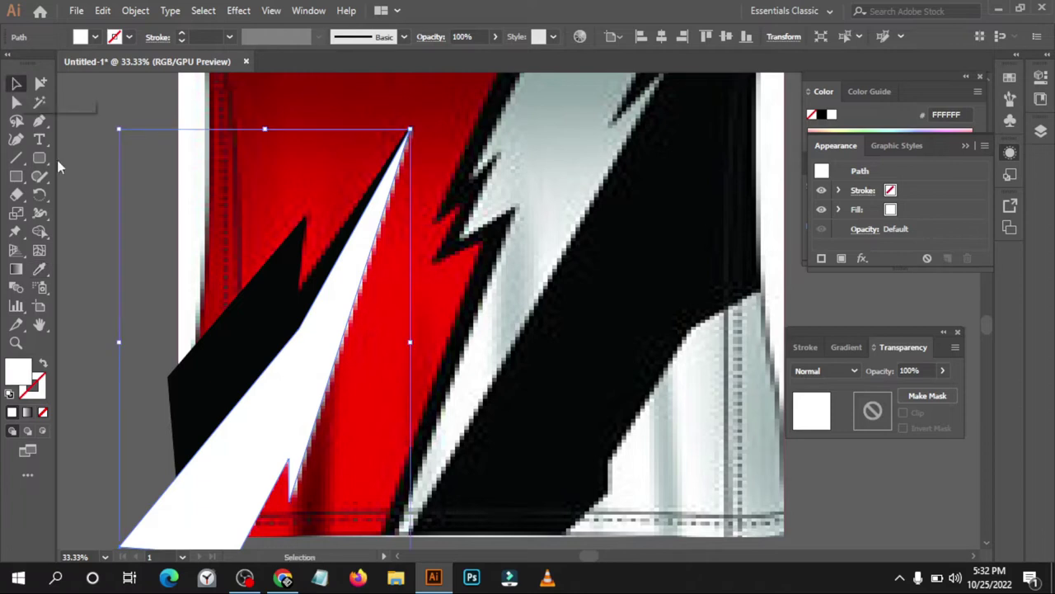
click(107, 238)
Begin a narrow Pen path down the jersey's right edge
scroll(333, 391, down, 1)
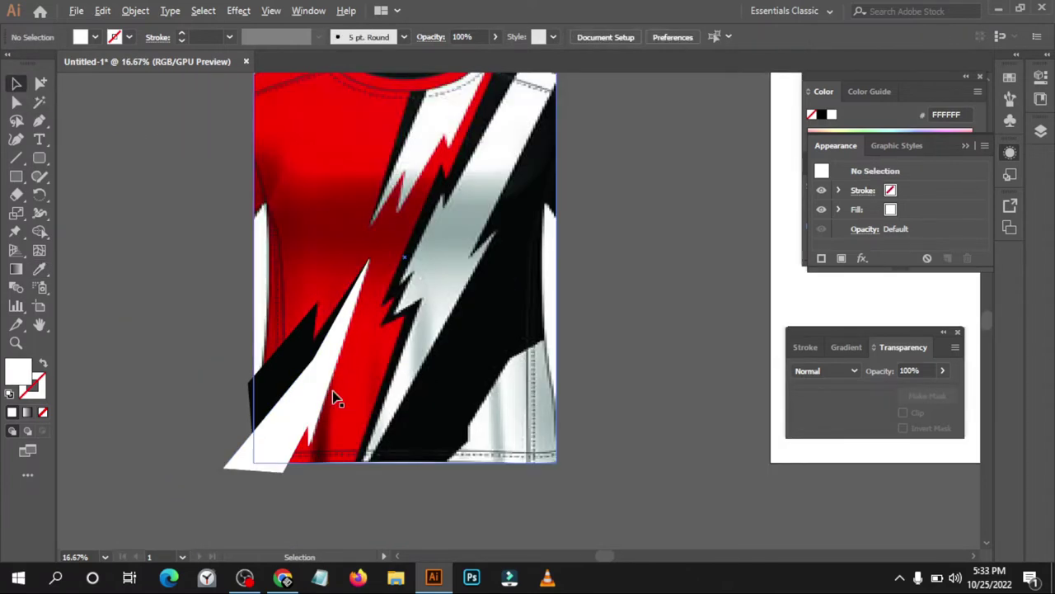
scroll(333, 391, down, 1)
scroll(349, 420, up, 1)
scroll(387, 400, up, 2)
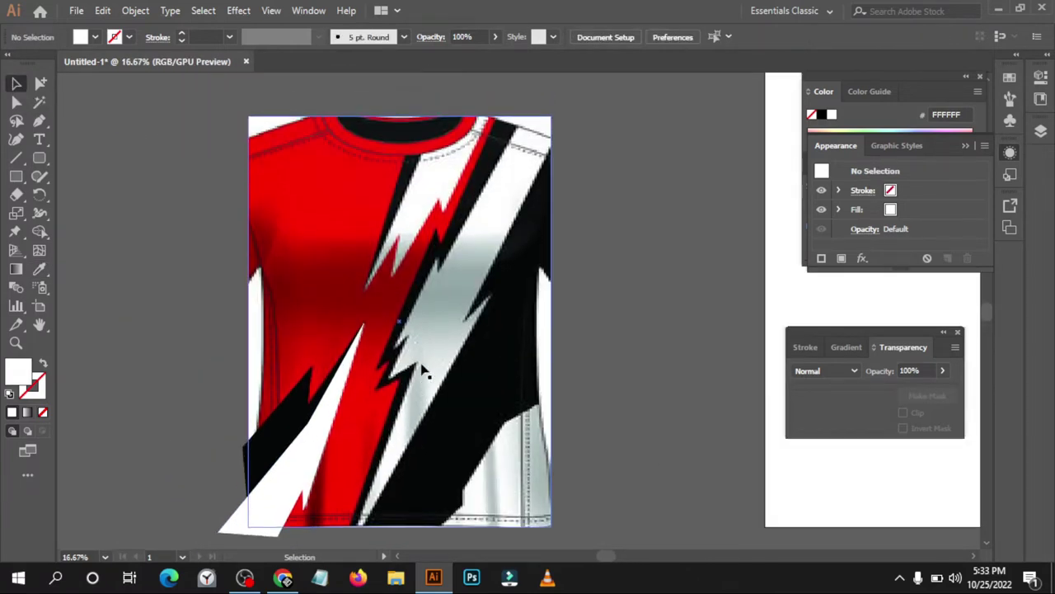
scroll(454, 313, down, 1)
scroll(628, 474, up, 2)
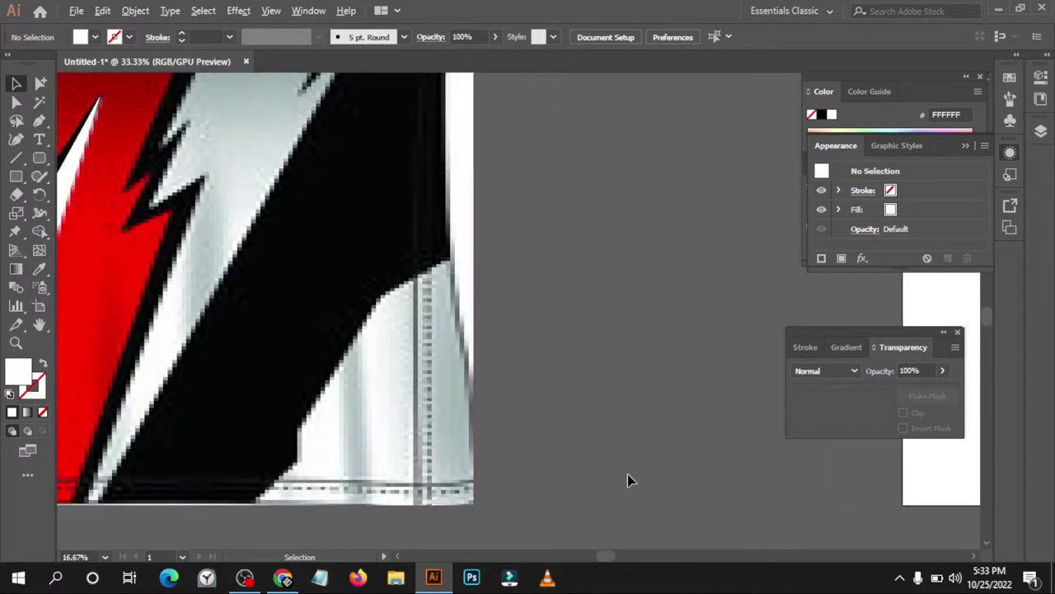
scroll(627, 470, down, 1)
scroll(627, 466, up, 1)
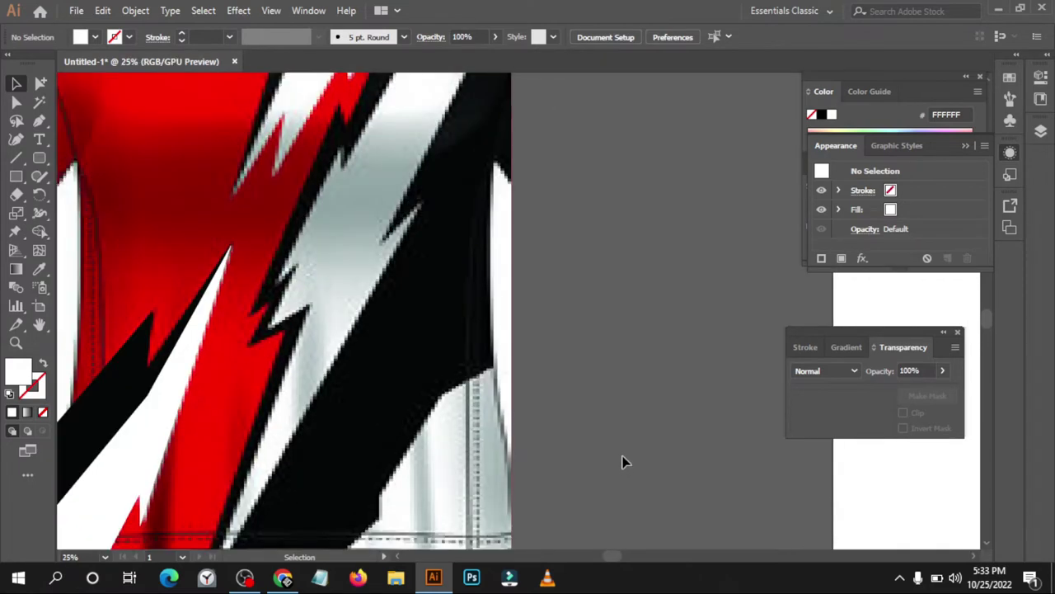
scroll(624, 462, down, 1)
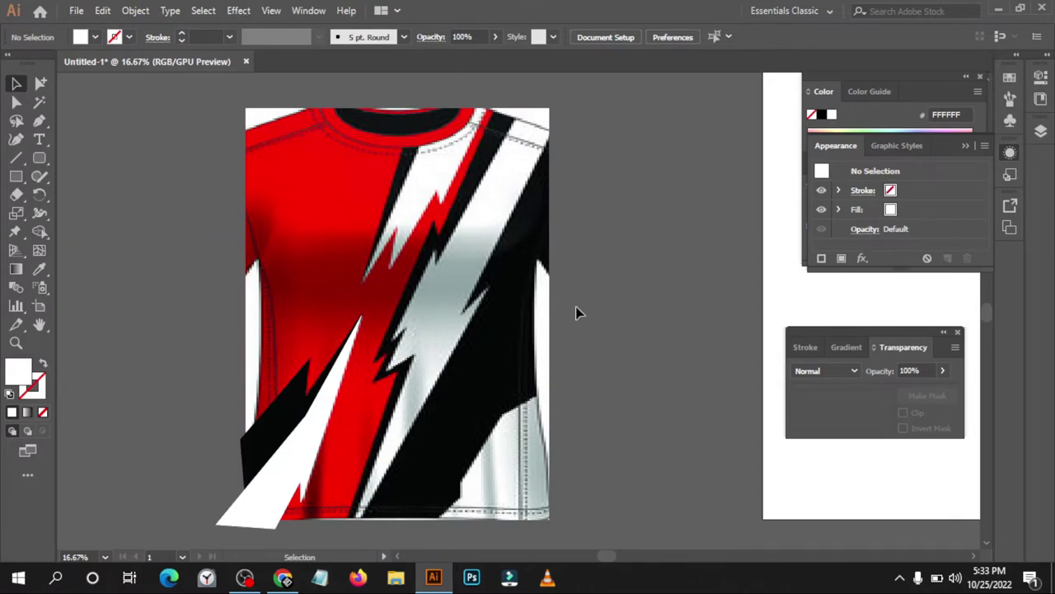
key(p)
scroll(564, 287, up, 2)
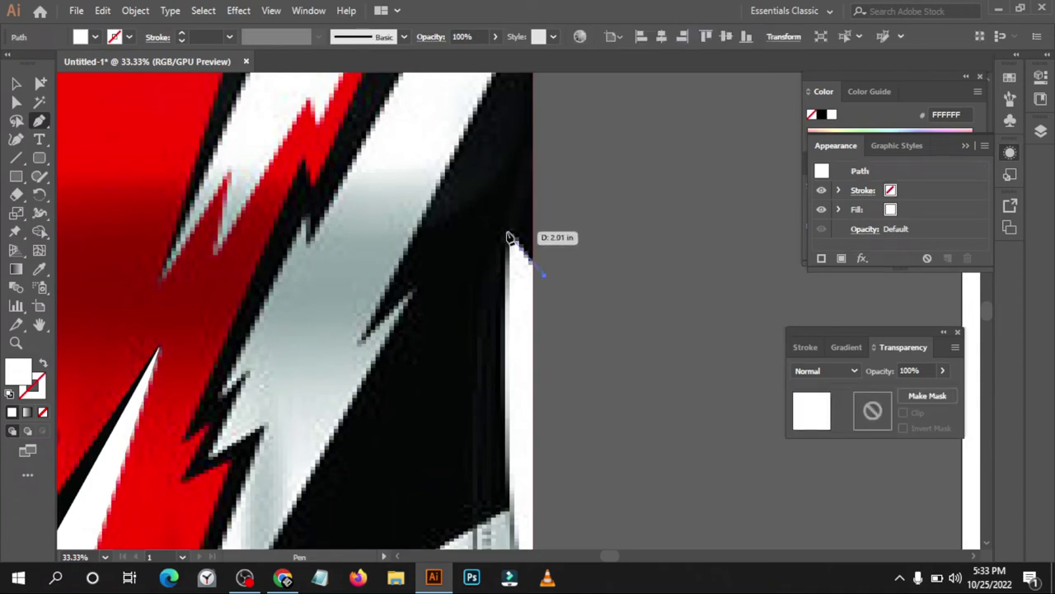
drag(510, 231, 544, 275)
scroll(532, 387, down, 2)
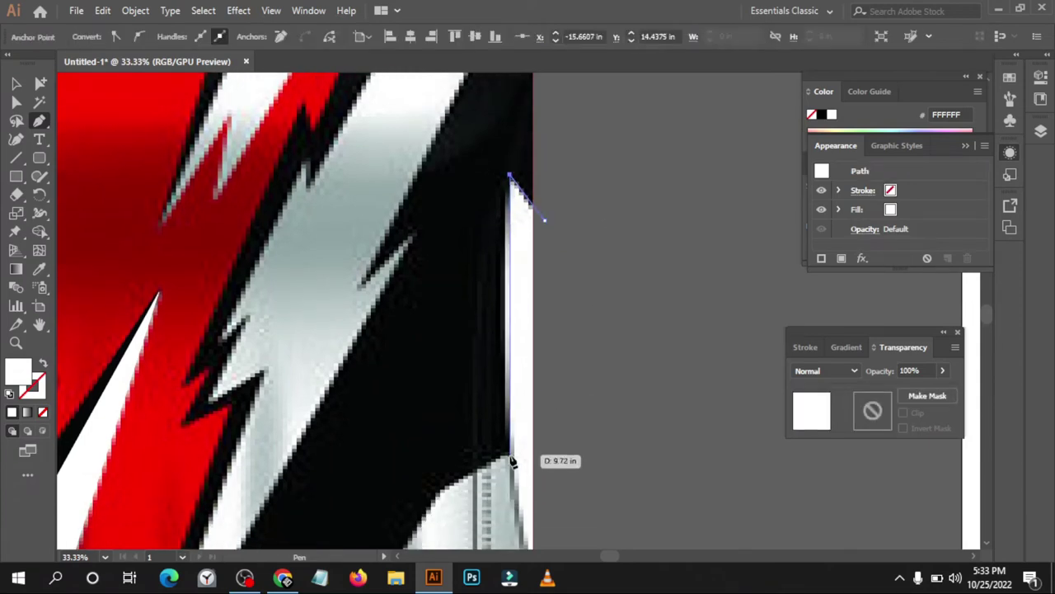
click(511, 452)
Add the bottom corner, close the white sliver at its start, and deselect it
scroll(513, 442, down, 4)
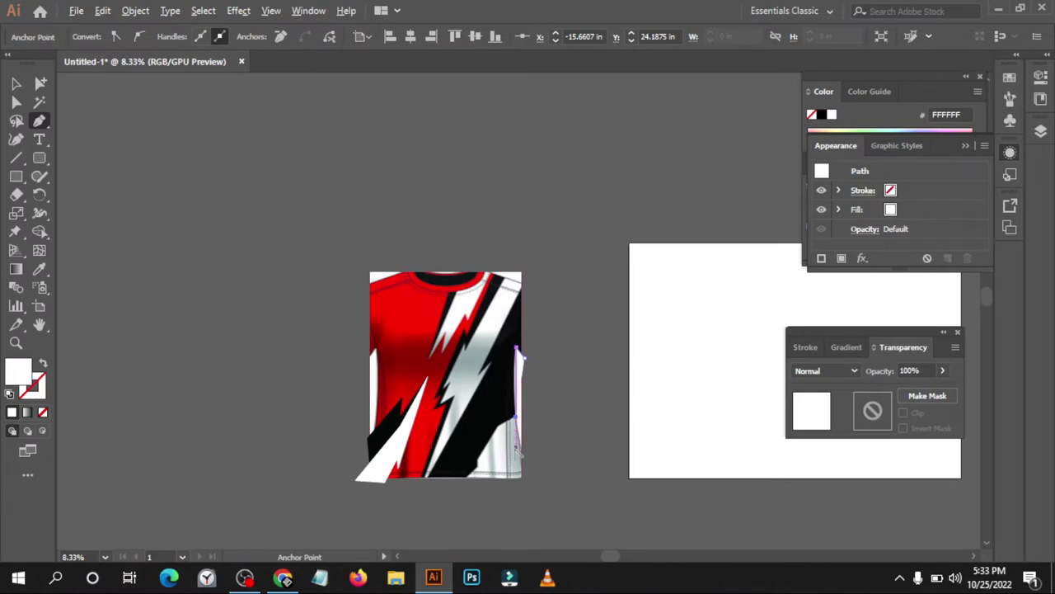
scroll(516, 449, up, 1)
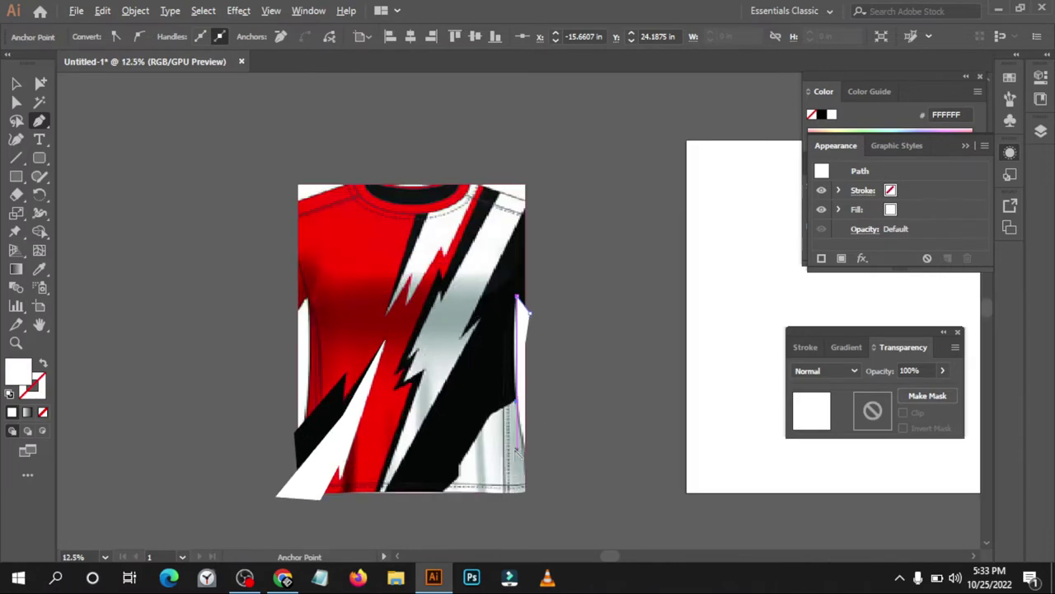
scroll(516, 449, up, 2)
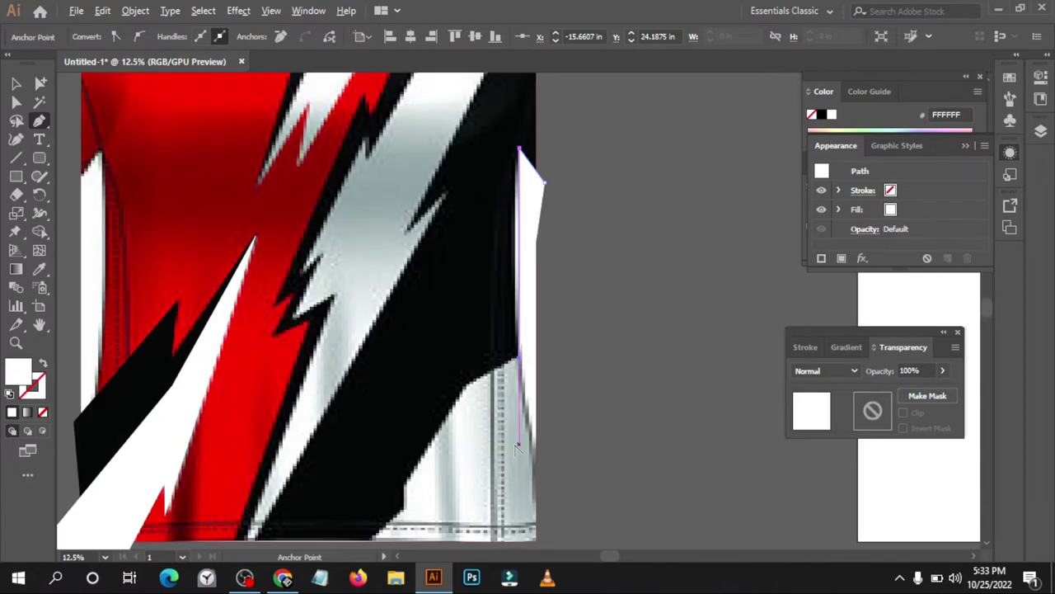
click(540, 500)
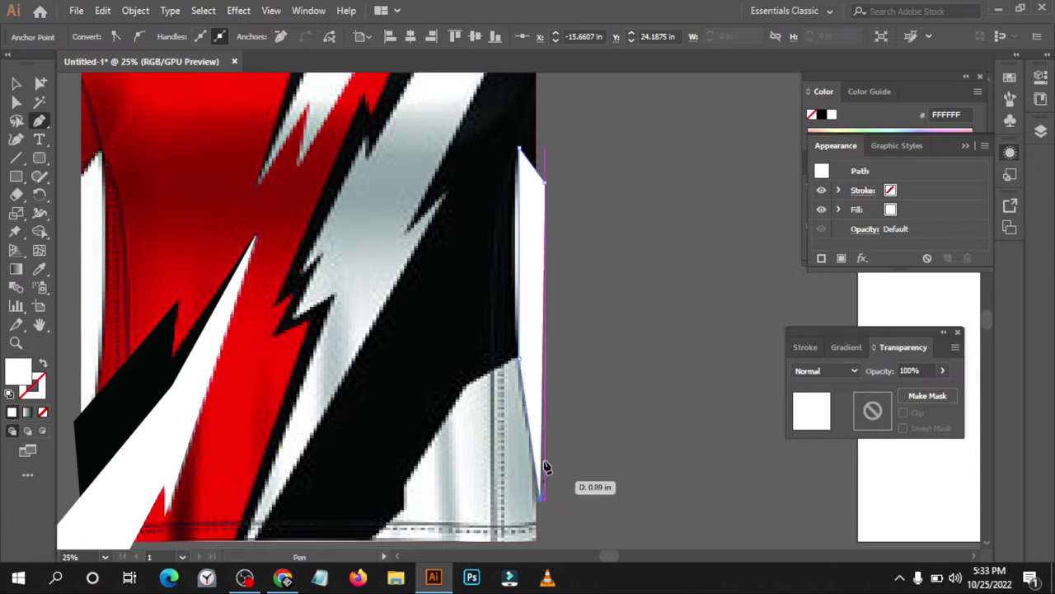
click(547, 184)
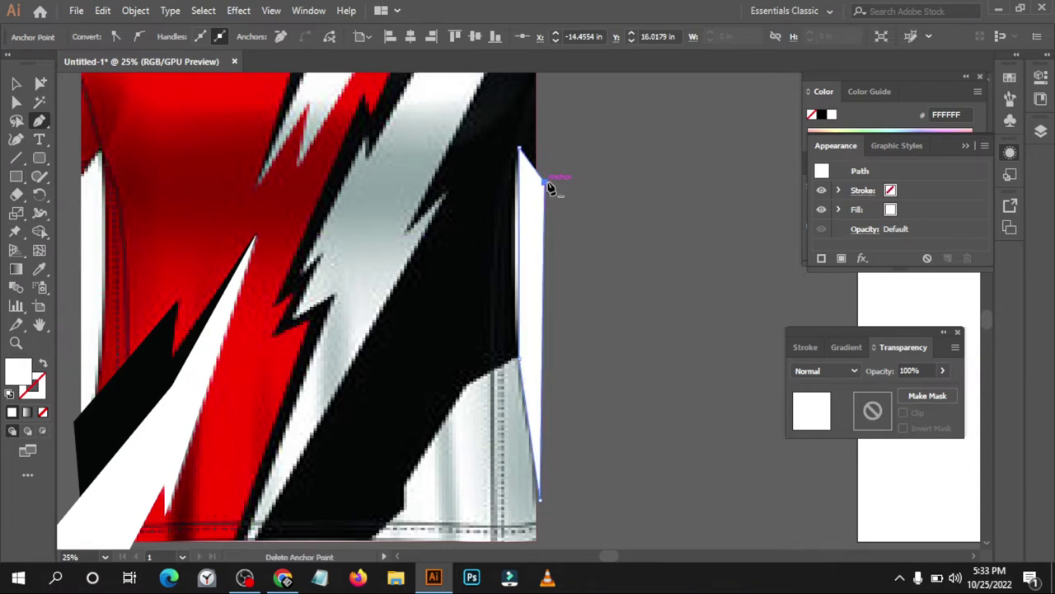
click(16, 84)
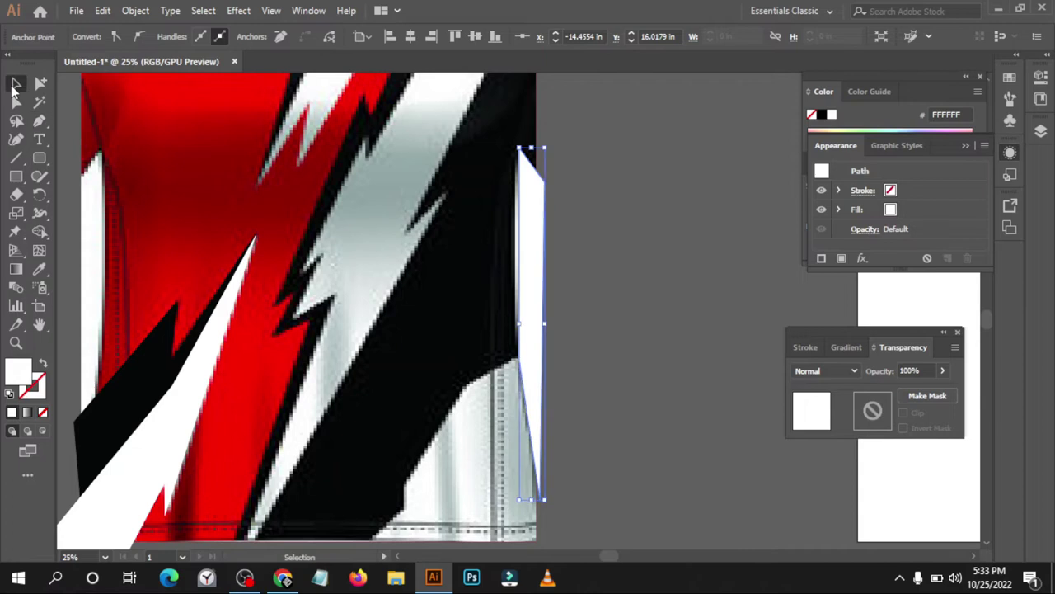
click(607, 291)
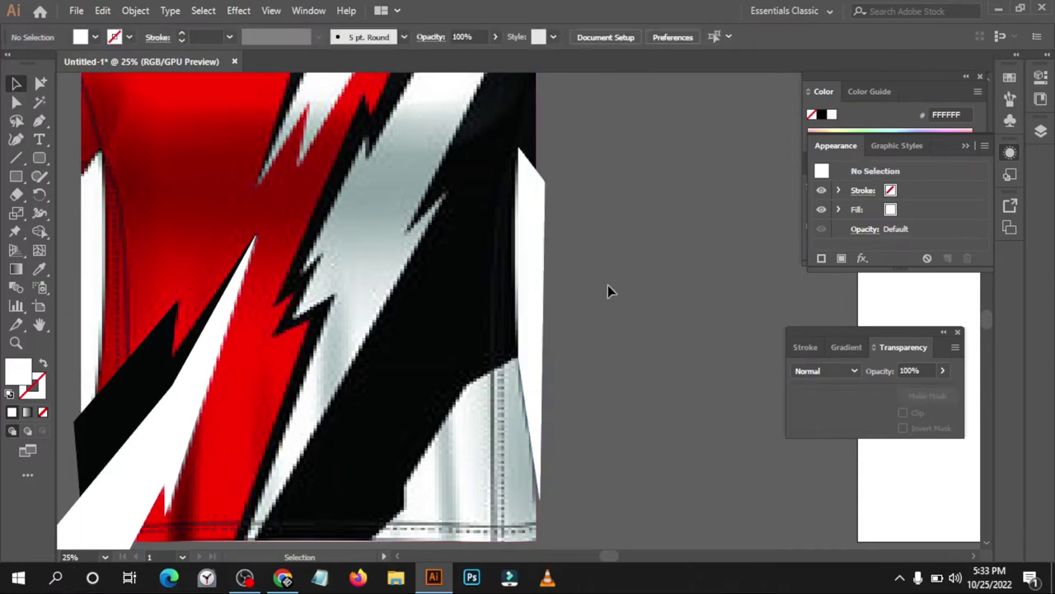
key(p)
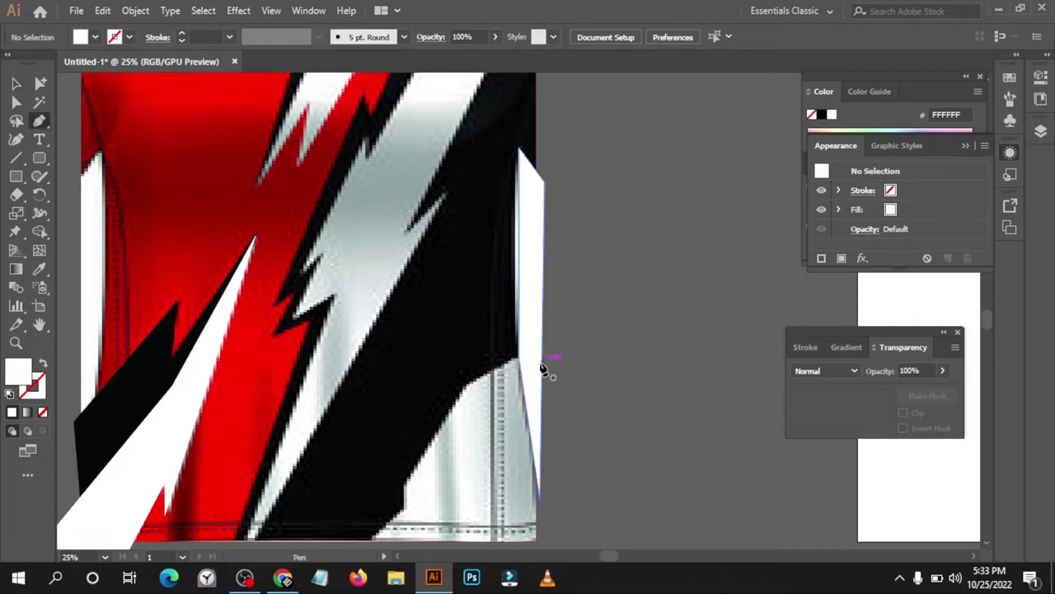
Draw a closed white shape over the jersey's lower-right corner, extending slightly past the hem
click(536, 363)
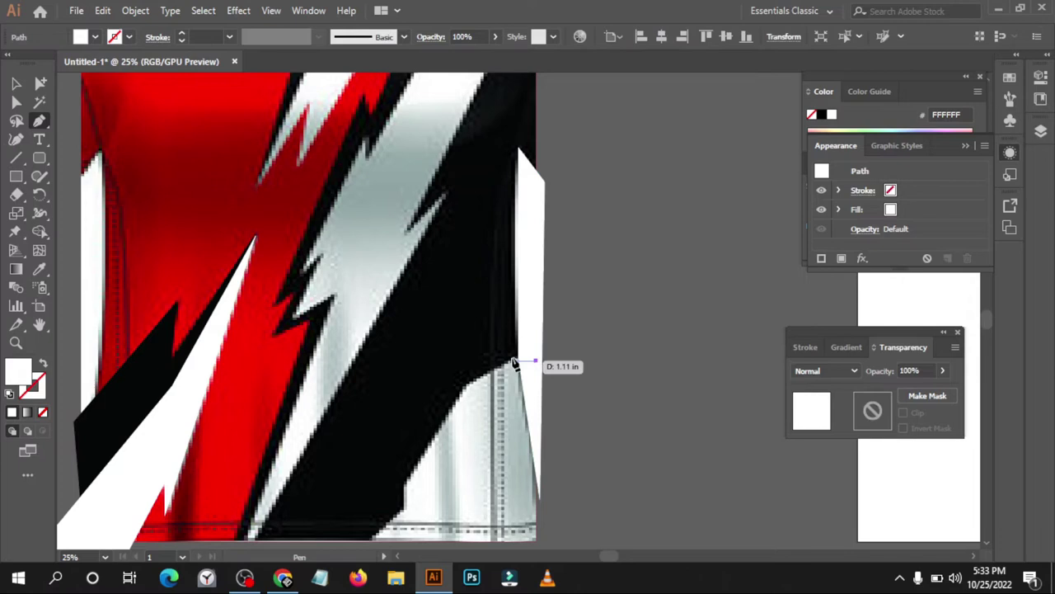
mouse_move(463, 387)
mouse_down()
mouse_move(408, 491)
mouse_move(404, 472)
mouse_up()
scroll(405, 490, down, 1)
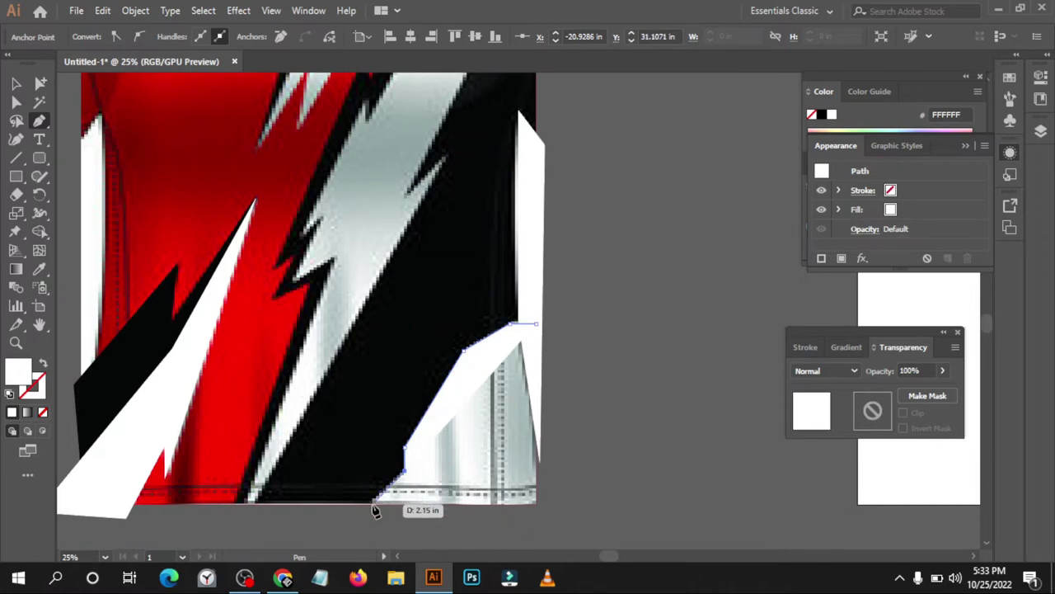
click(368, 504)
click(559, 530)
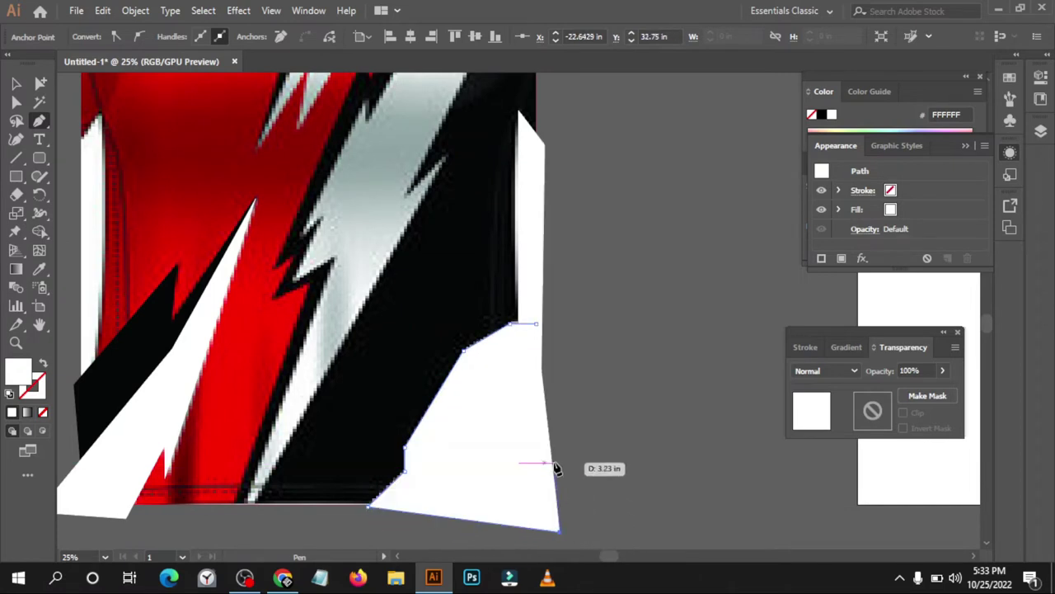
click(540, 330)
click(15, 84)
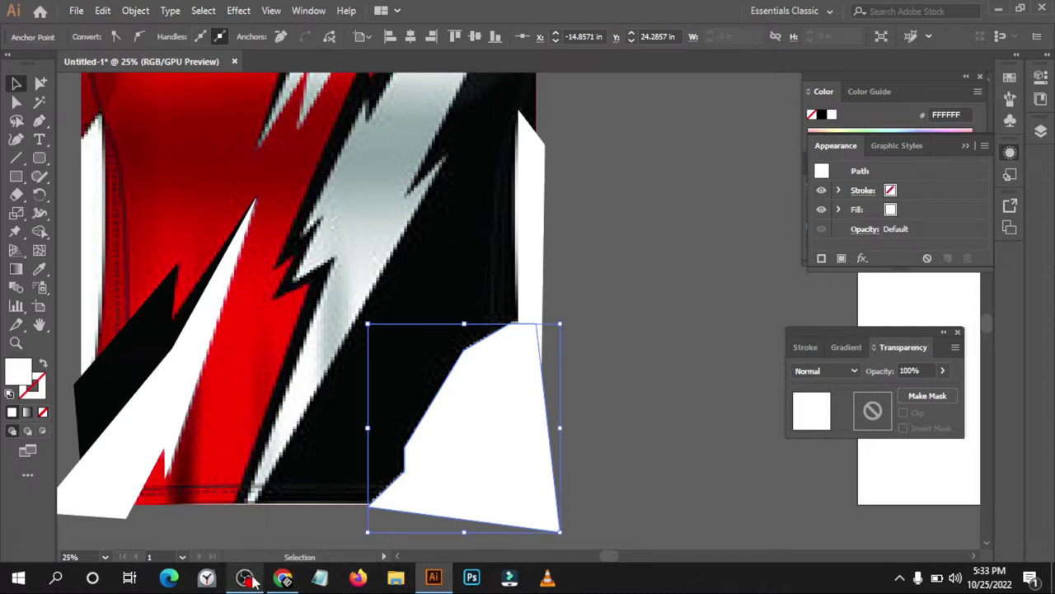
click(656, 328)
click(247, 579)
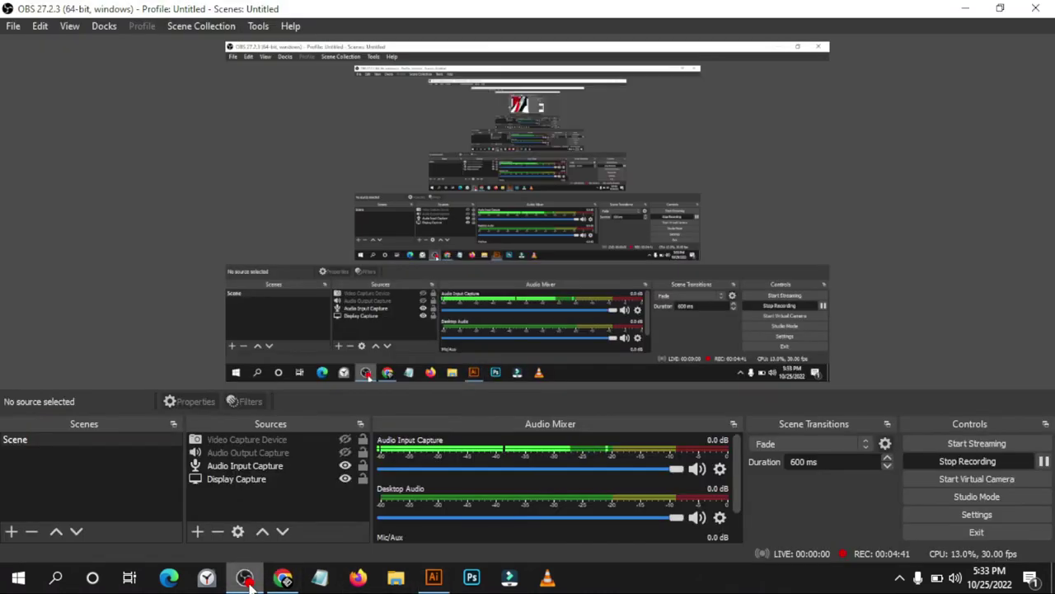
click(247, 578)
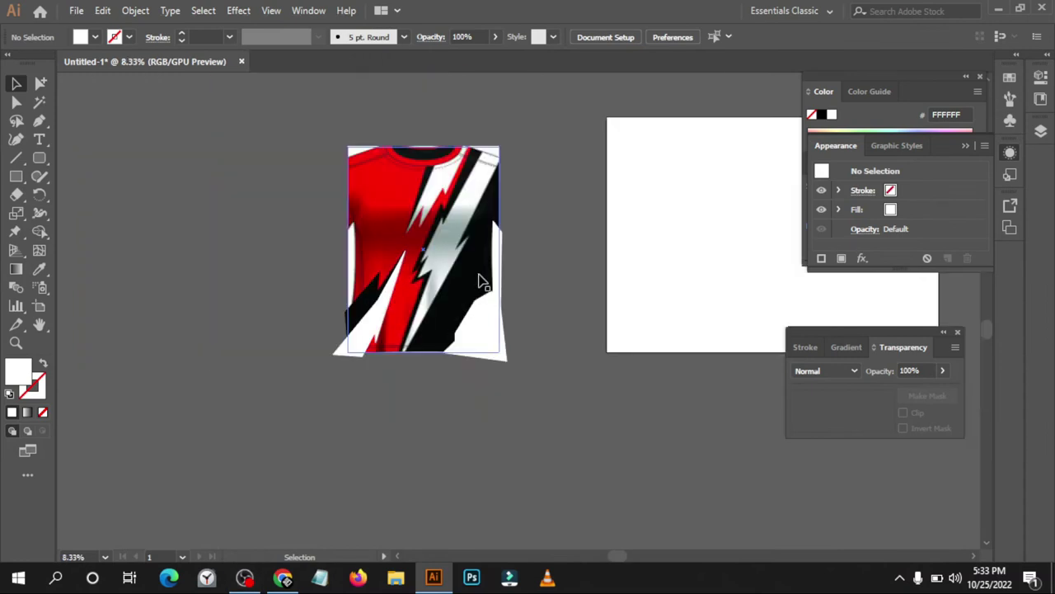
scroll(482, 281, up, 1)
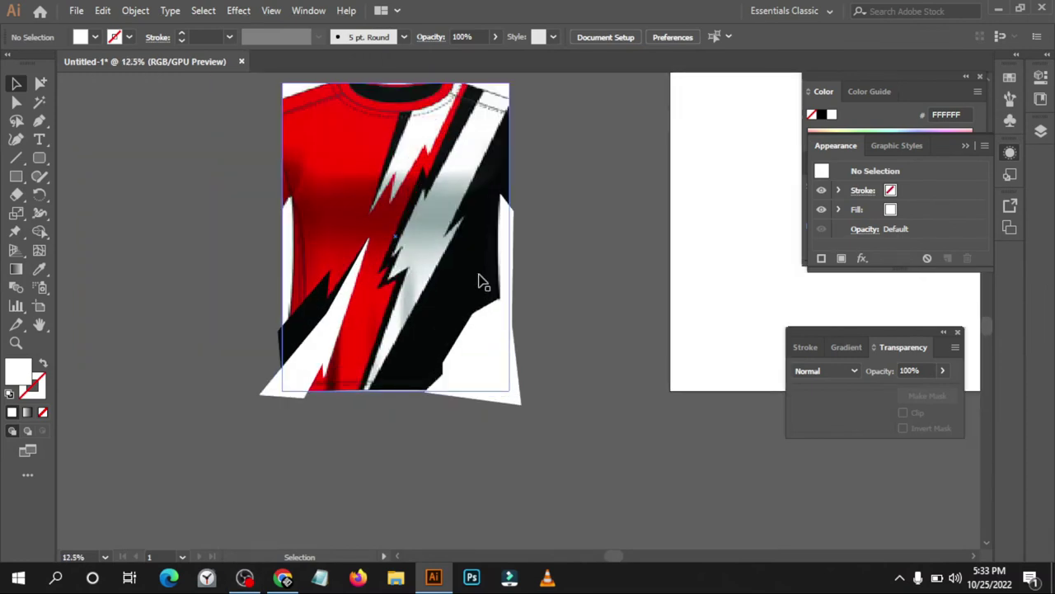
Pen-draw a closed diagonal shape over the jersey's right side, along the white stripe and past the hem
scroll(482, 280, up, 2)
key(p)
scroll(421, 264, up, 1)
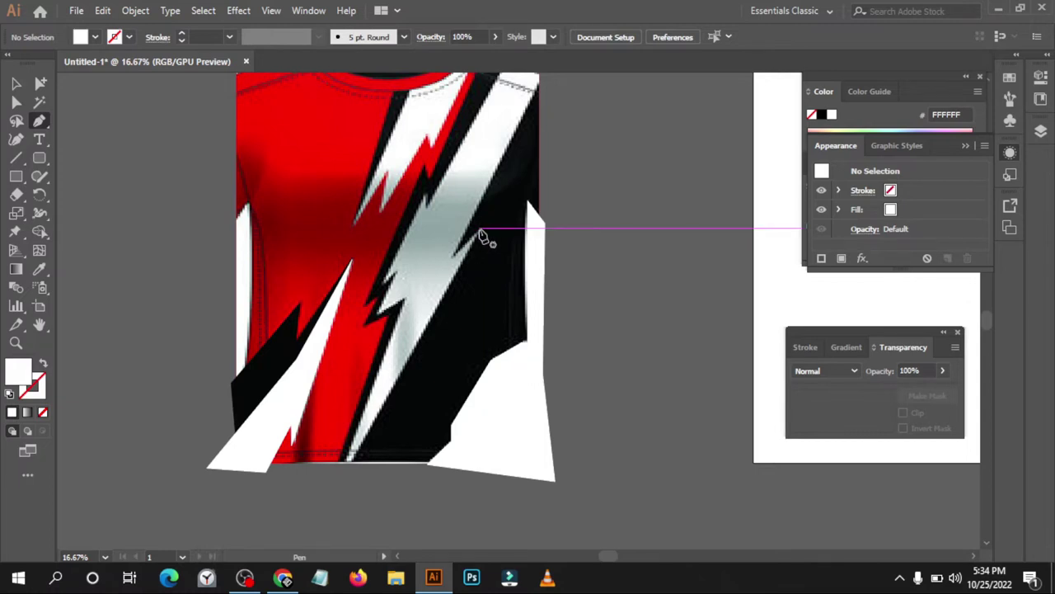
click(480, 229)
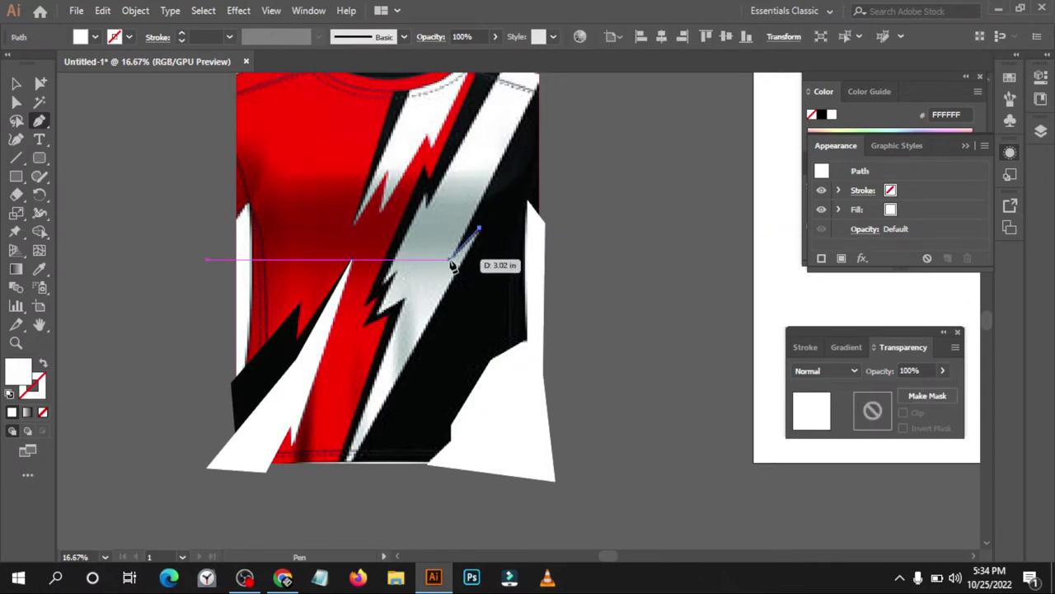
click(452, 264)
scroll(528, 103, up, 1)
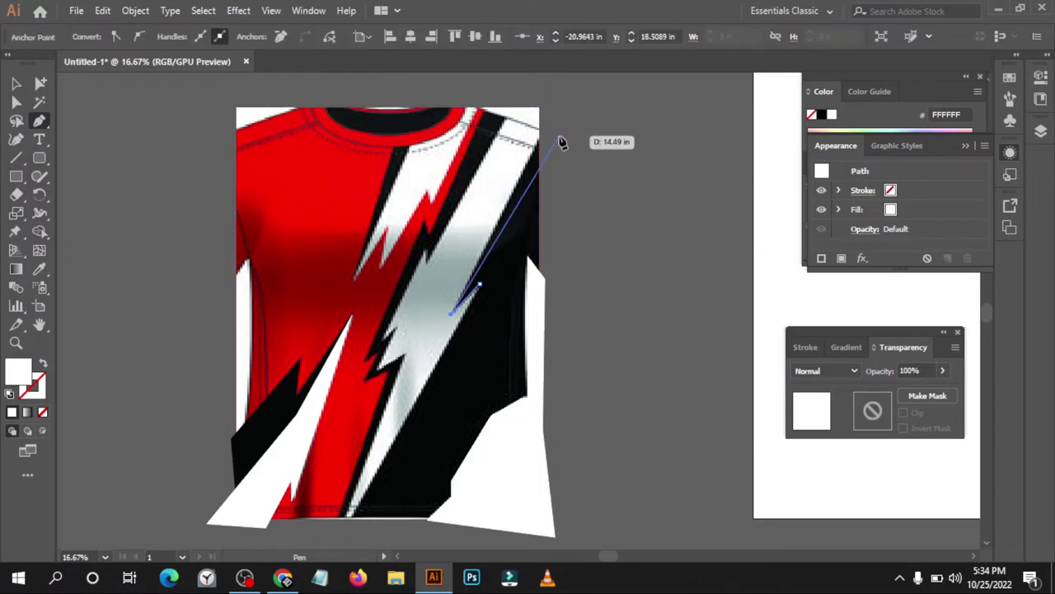
click(550, 116)
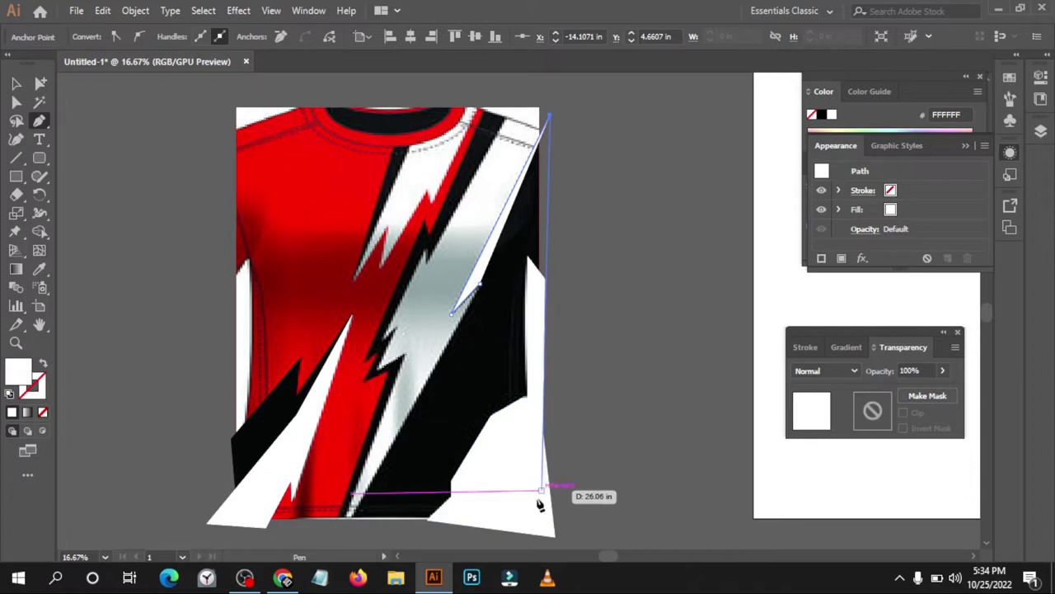
scroll(545, 478, down, 1)
click(545, 478)
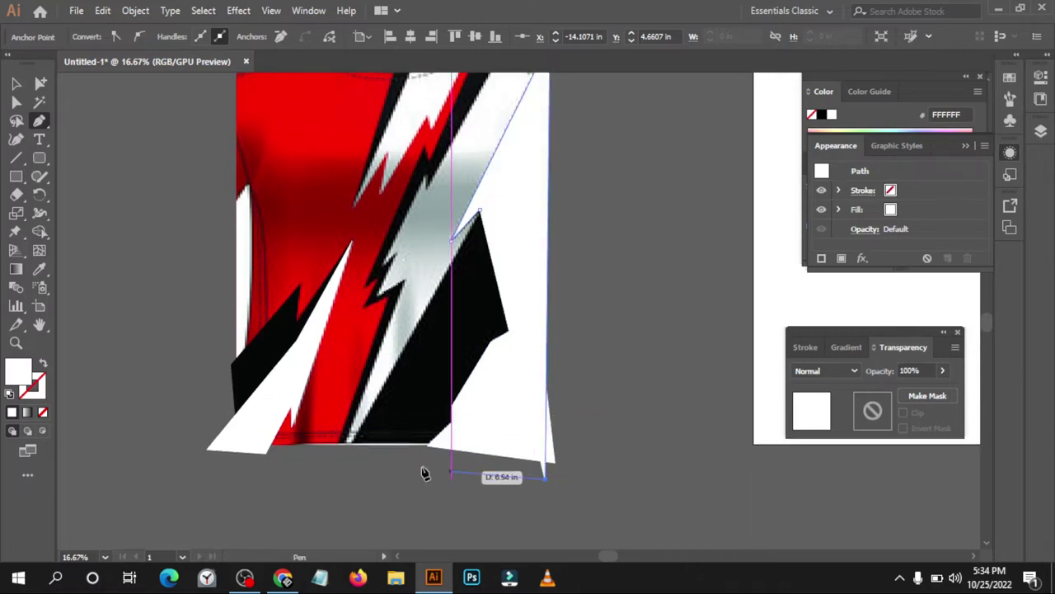
click(344, 465)
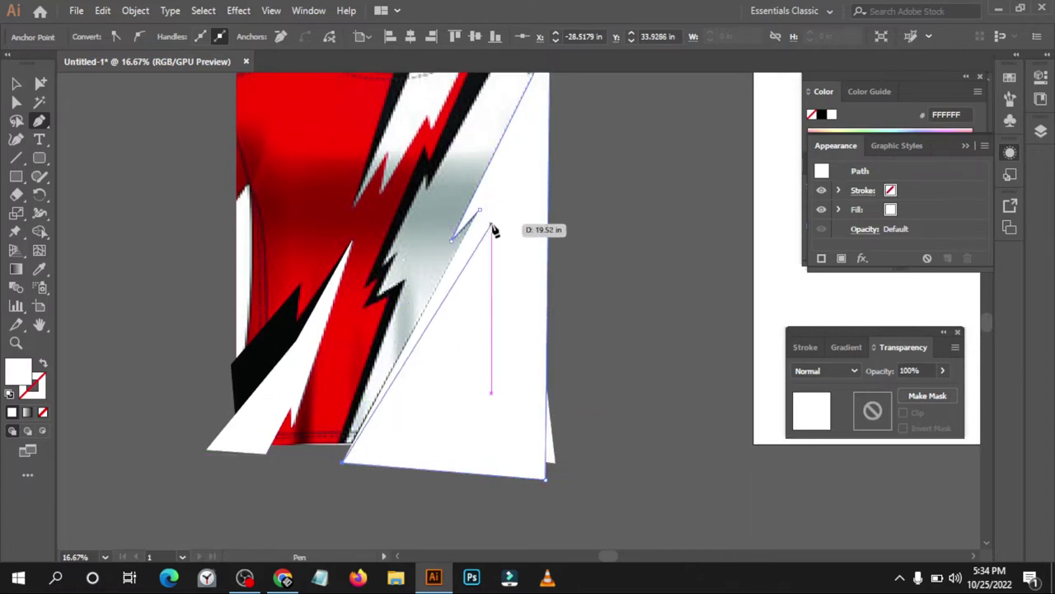
click(481, 211)
Fill the new shape with the jersey's black using the Eyedropper, then deselect it
click(15, 84)
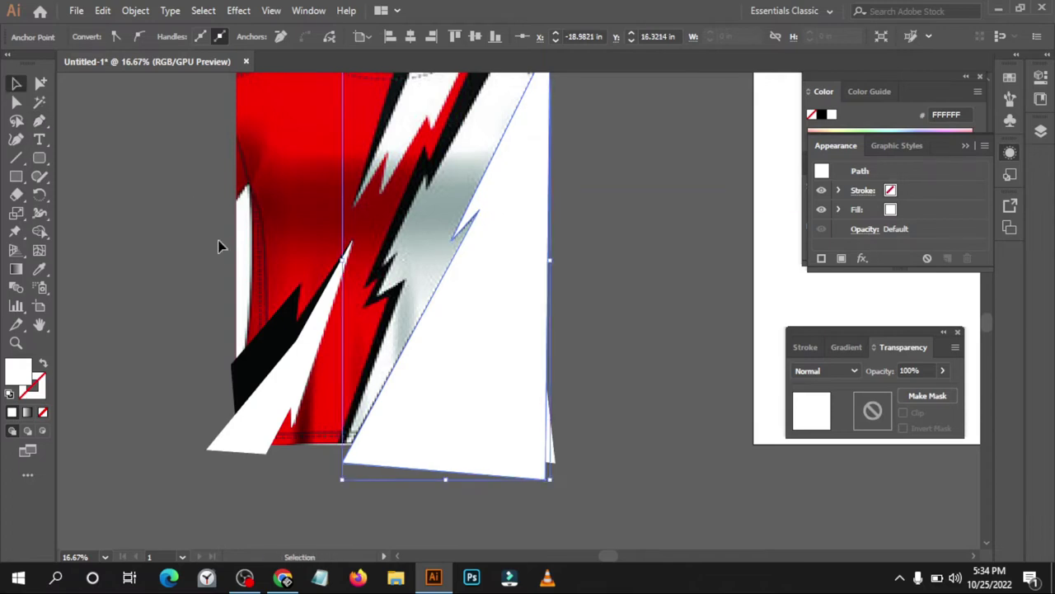
key(i)
click(287, 333)
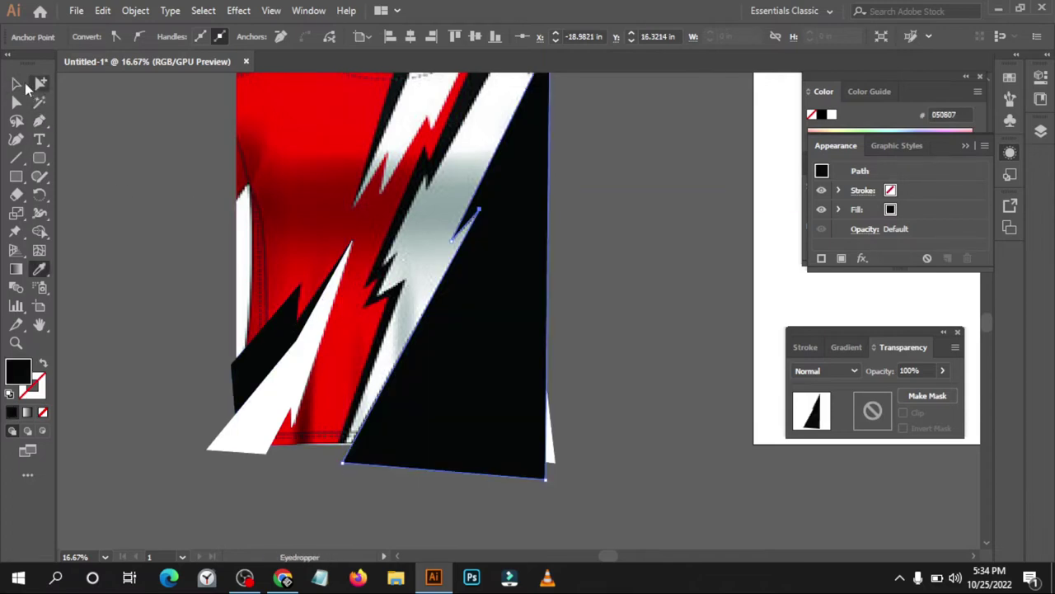
click(16, 83)
click(651, 273)
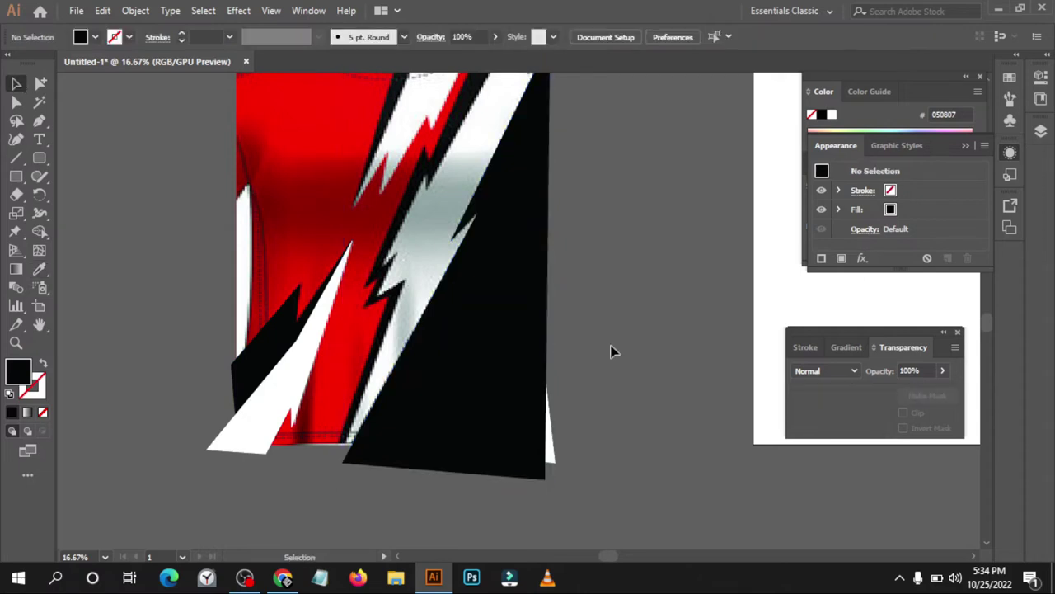
Bring the white lower-right piece to the front with Arrange > Bring to Front
click(551, 448)
right_click(555, 438)
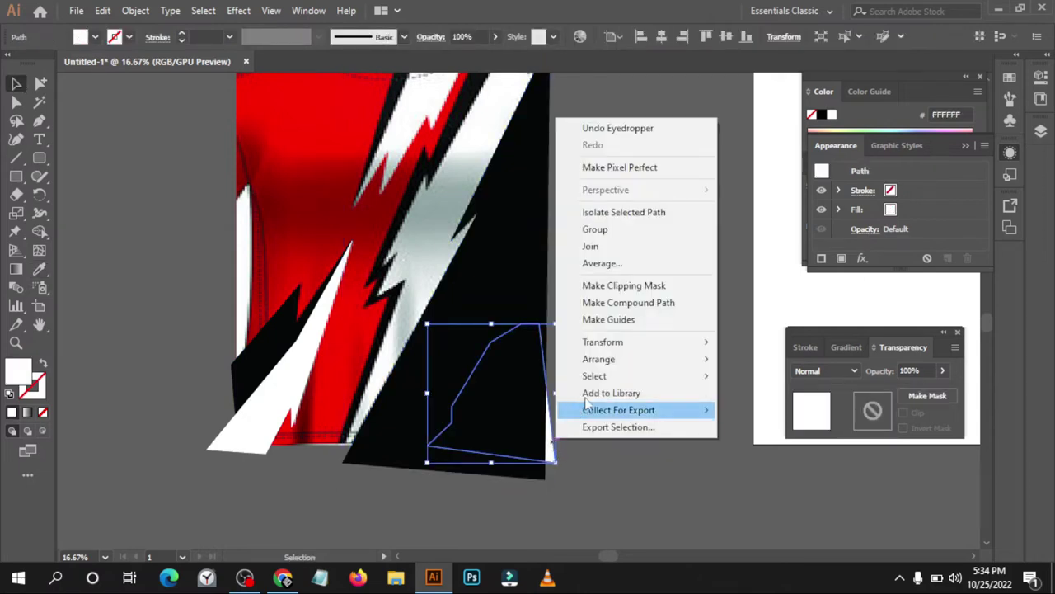
click(751, 359)
click(657, 271)
scroll(588, 220, down, 2)
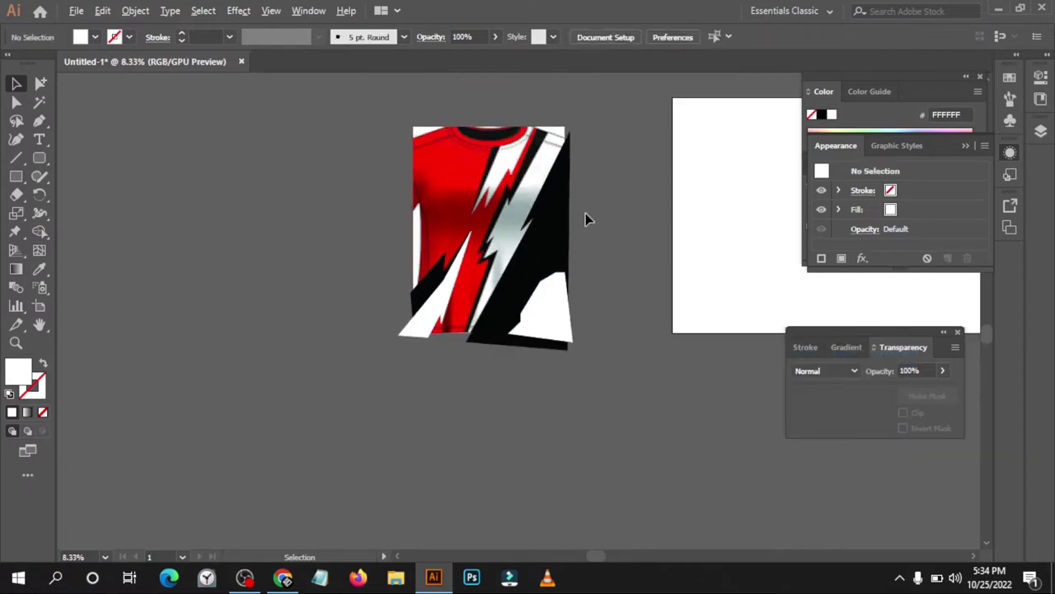
scroll(585, 216, up, 1)
Send the black diagonal band one step backward, then deselect it
click(542, 232)
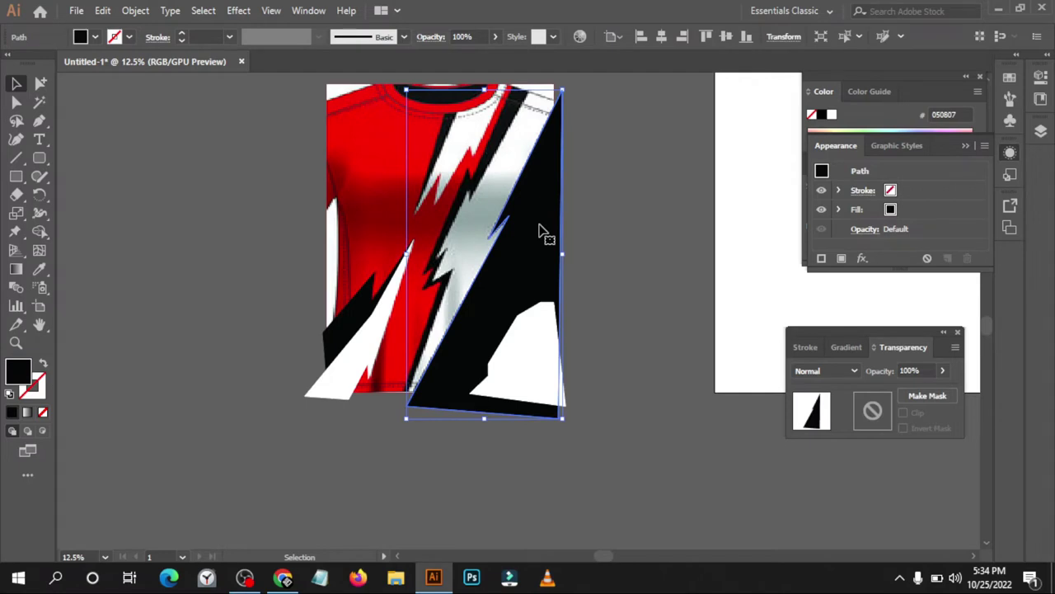
right_click(540, 224)
mouse_move(582, 465)
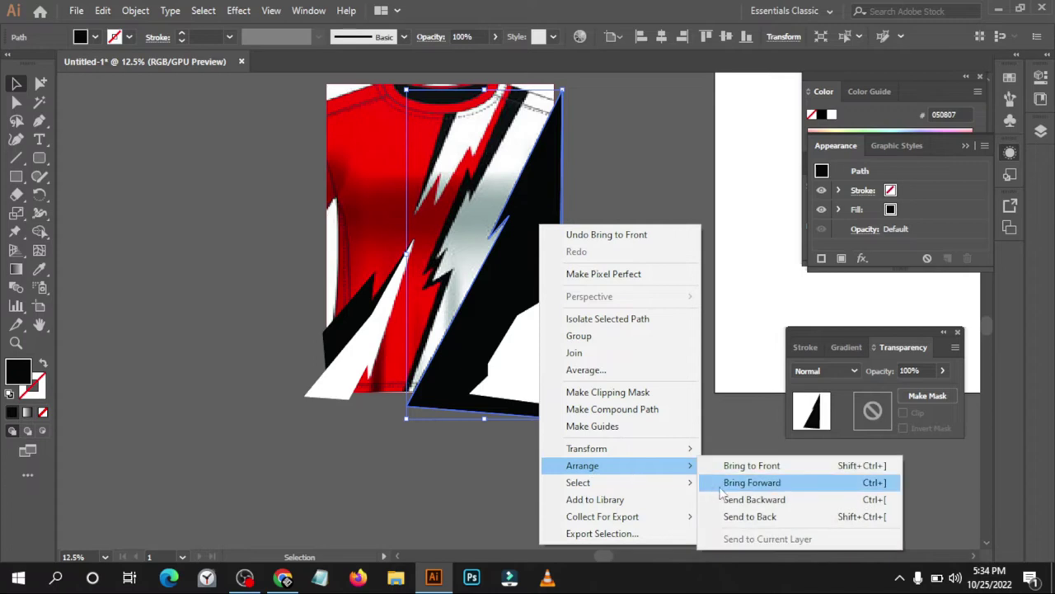
click(734, 499)
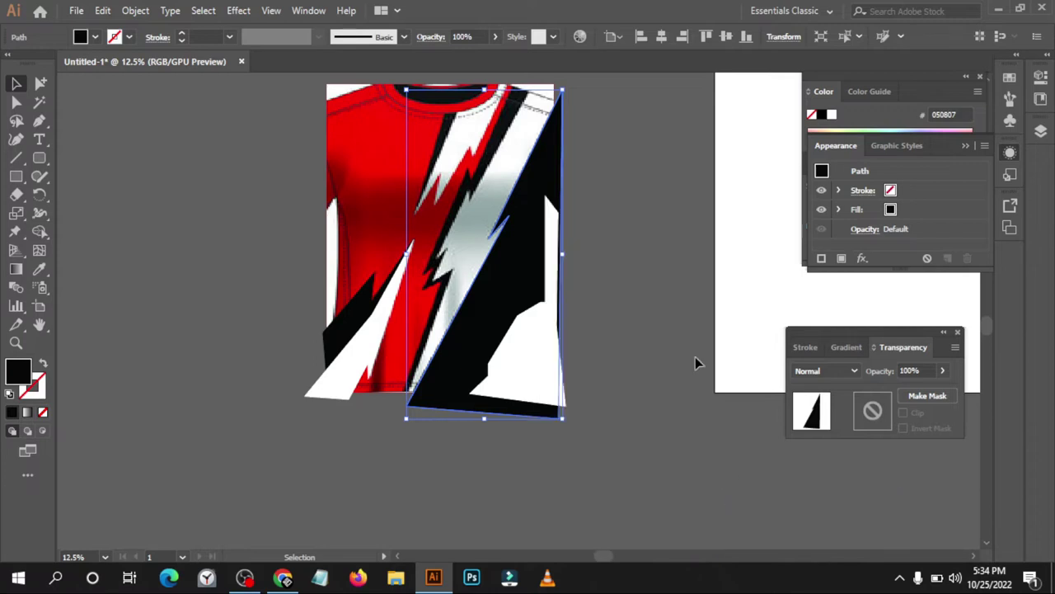
click(680, 291)
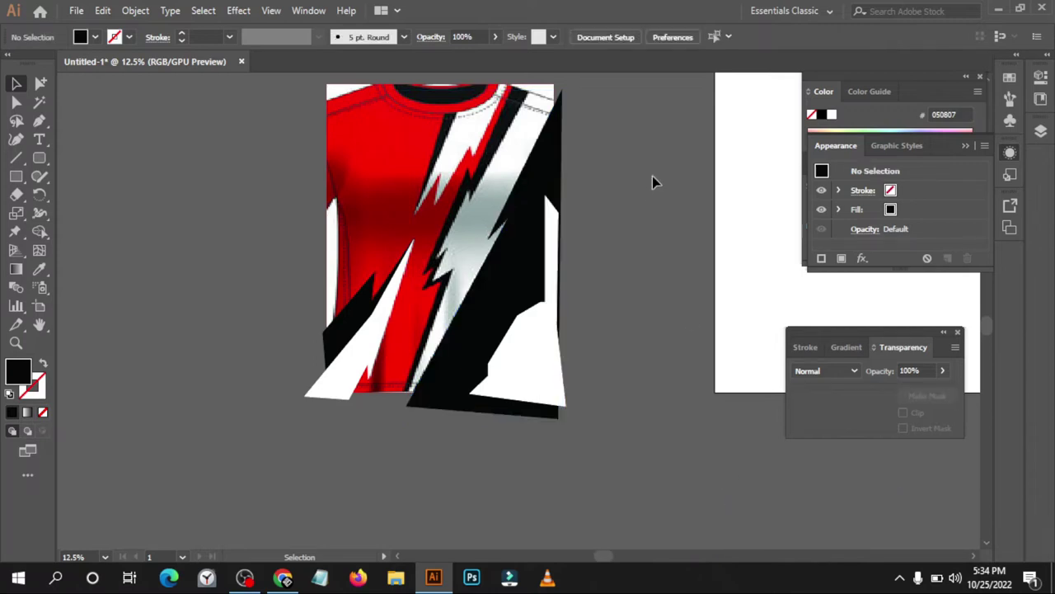
scroll(625, 162, down, 1)
scroll(585, 178, up, 2)
click(506, 205)
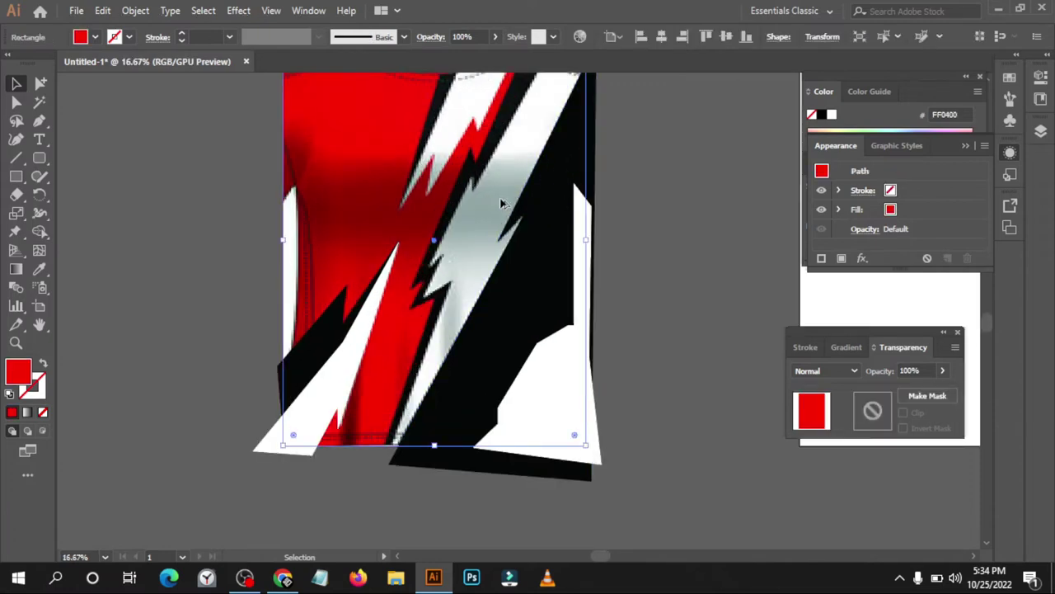
scroll(500, 203, down, 1)
scroll(501, 203, up, 1)
click(627, 164)
scroll(618, 173, up, 1)
scroll(569, 183, up, 1)
scroll(560, 194, up, 2)
scroll(404, 194, down, 1)
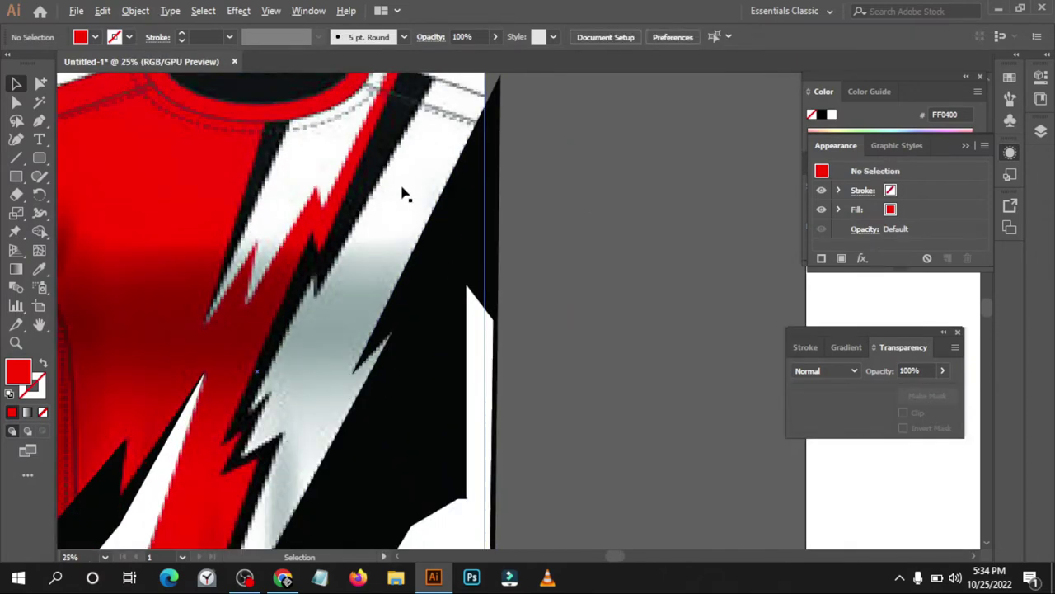
scroll(404, 194, down, 1)
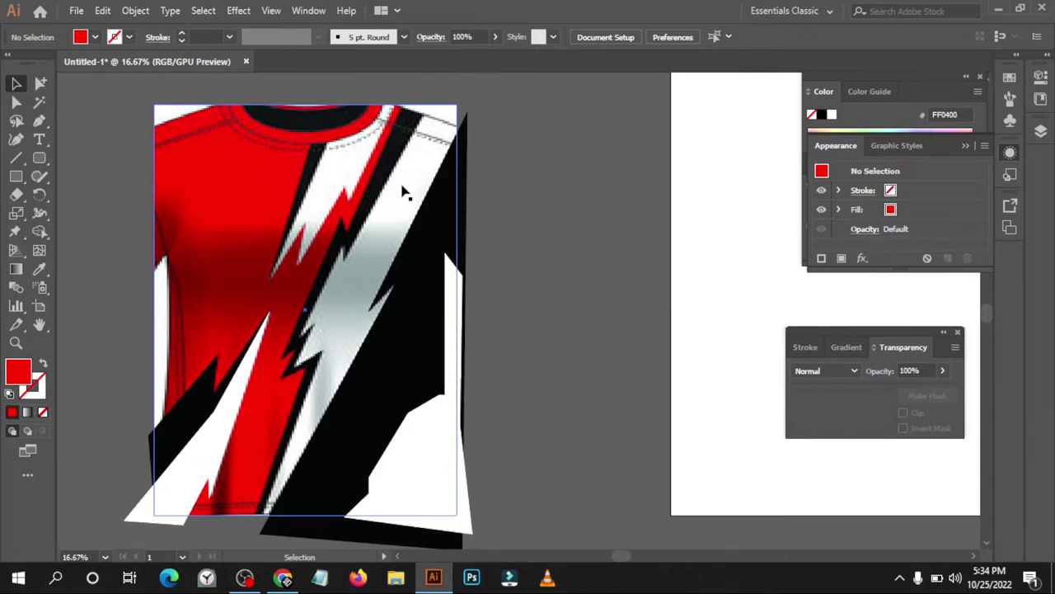
scroll(404, 191, down, 1)
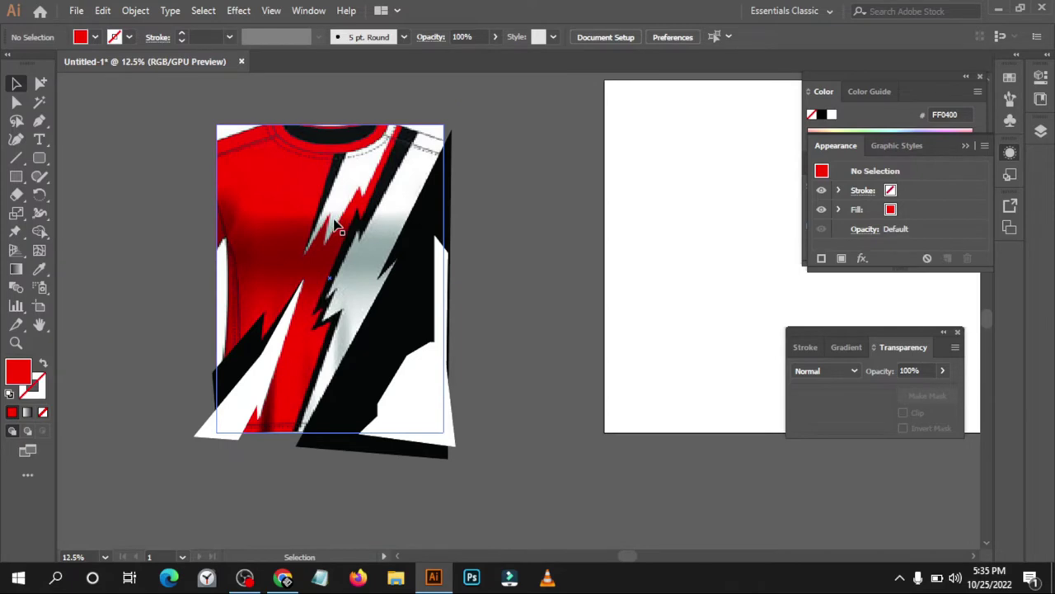
scroll(334, 227, up, 1)
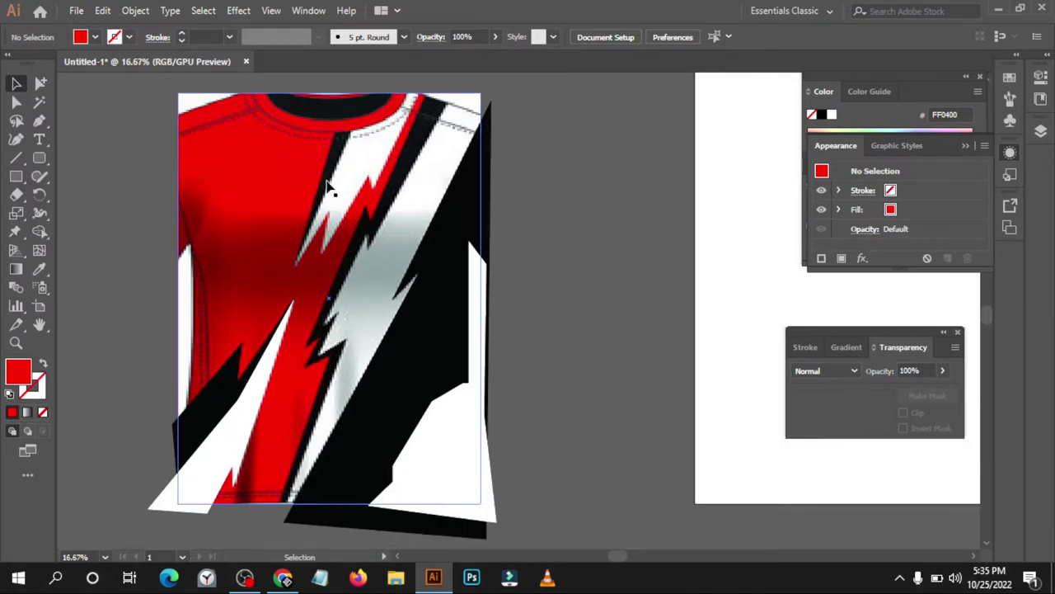
scroll(326, 214, up, 1)
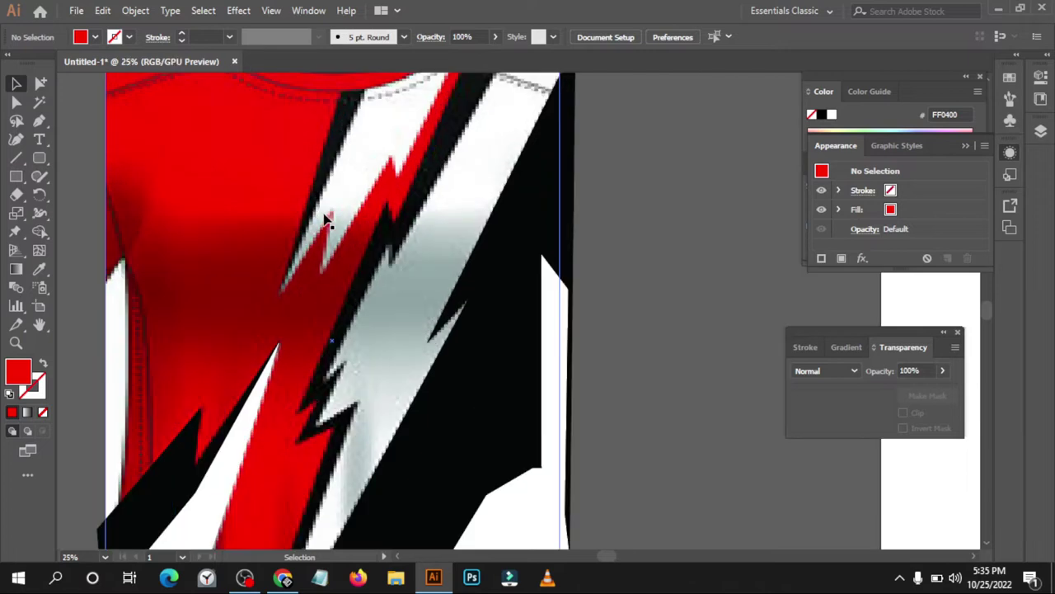
scroll(327, 218, down, 1)
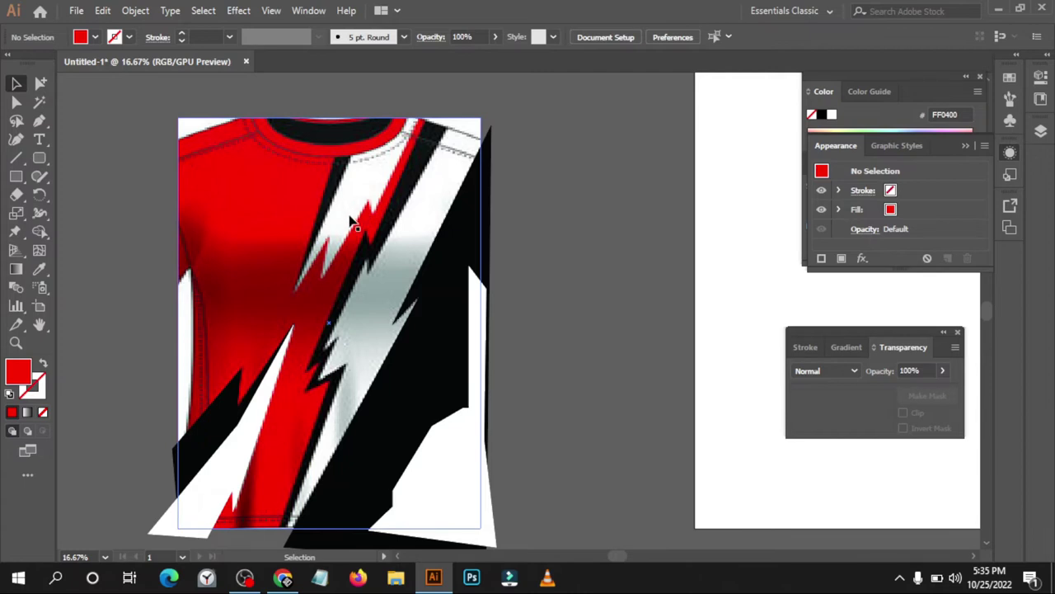
key(p)
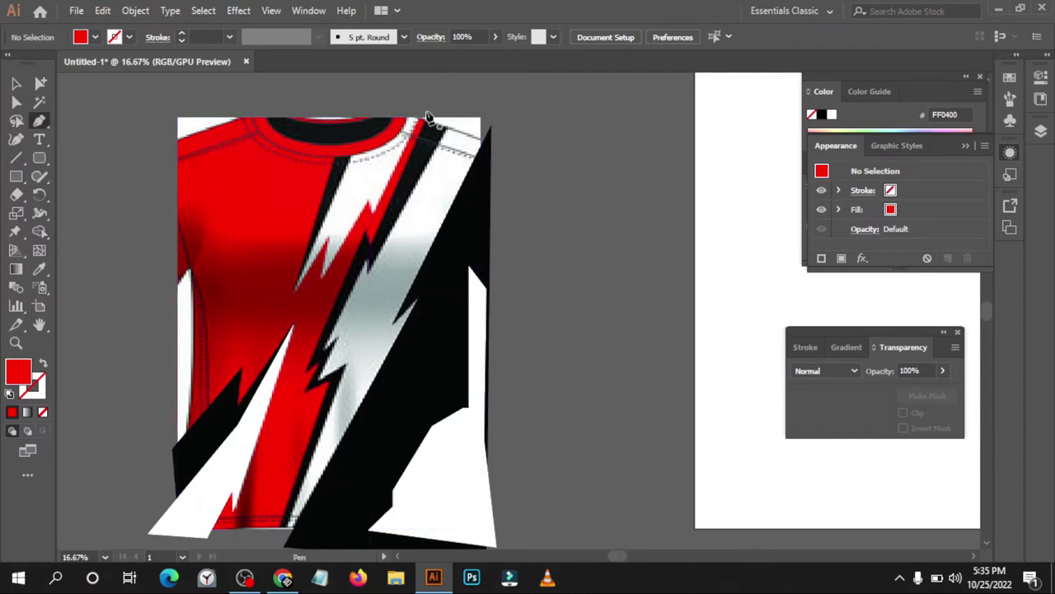
Trace the red band's jagged lightning left edge from the collar down toward the hem
click(431, 112)
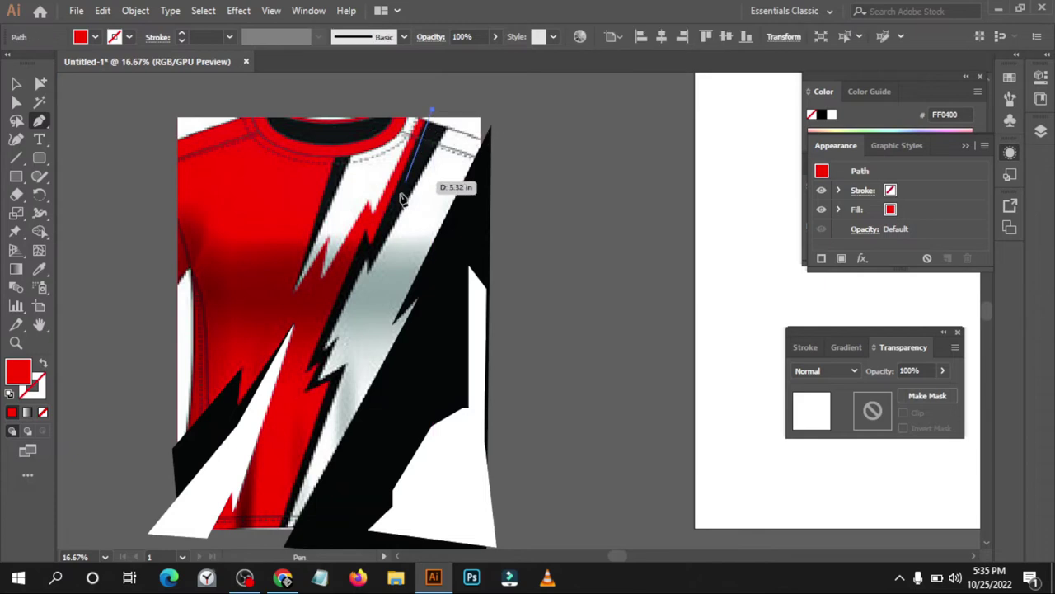
click(370, 251)
click(365, 263)
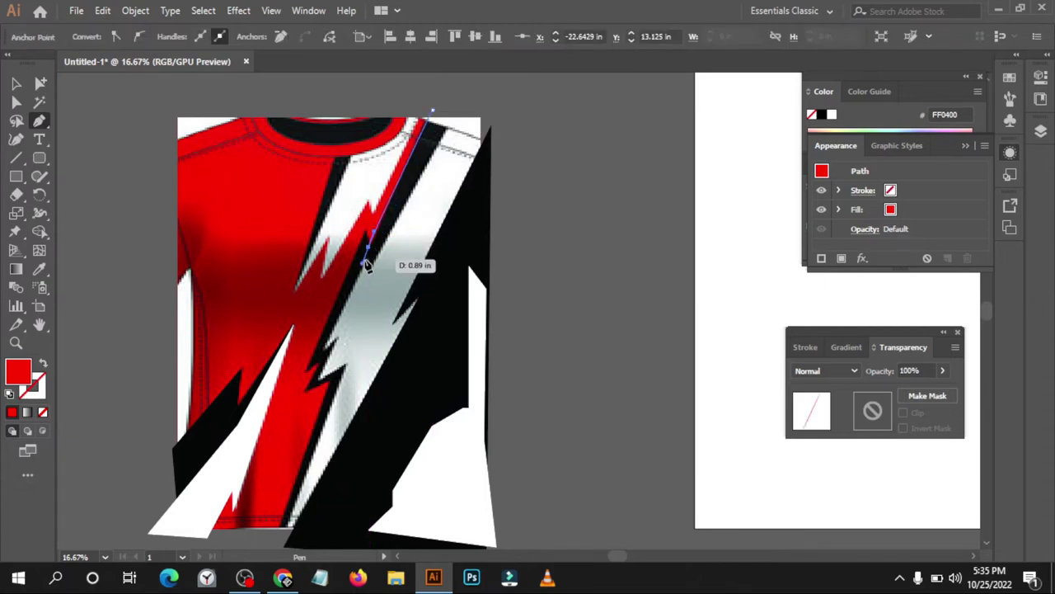
drag(377, 238, 392, 192)
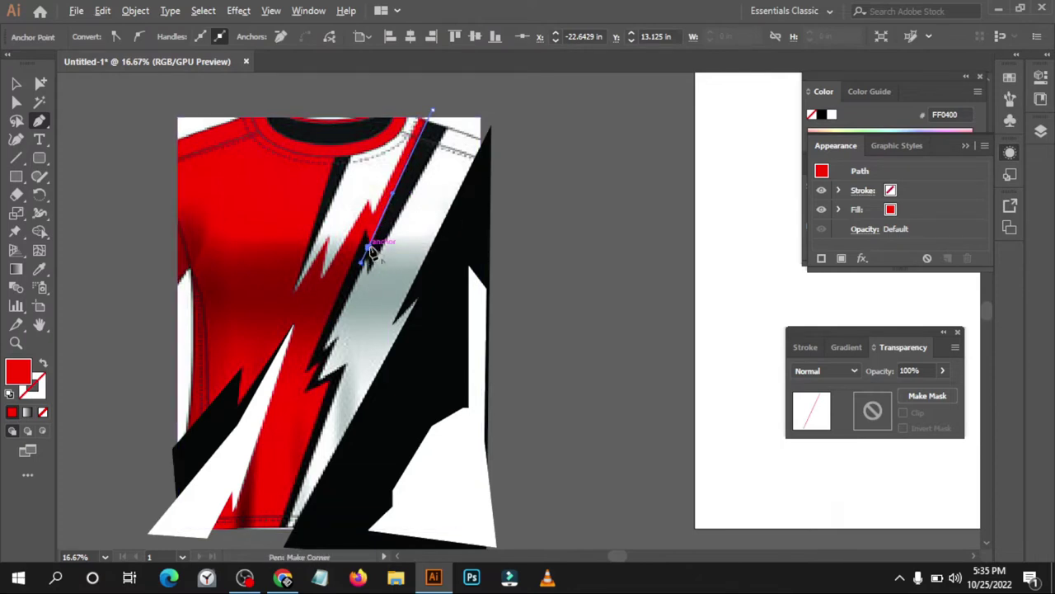
drag(369, 245, 309, 378)
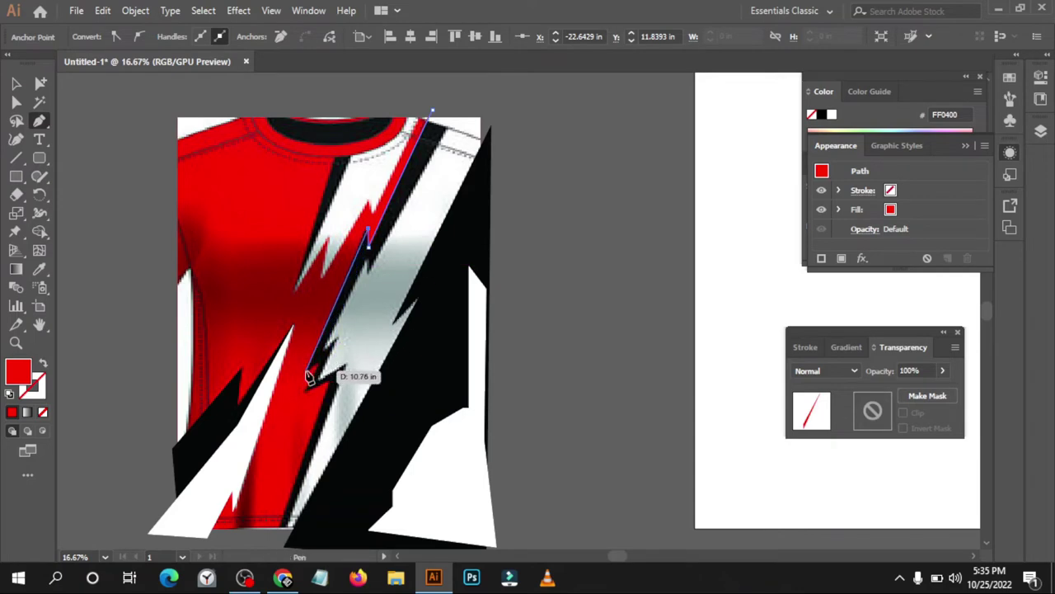
mouse_move(308, 371)
mouse_down()
mouse_move(323, 367)
mouse_move(308, 398)
mouse_move(306, 388)
mouse_move(333, 385)
mouse_move(326, 378)
mouse_up()
scroll(391, 354, down, 2)
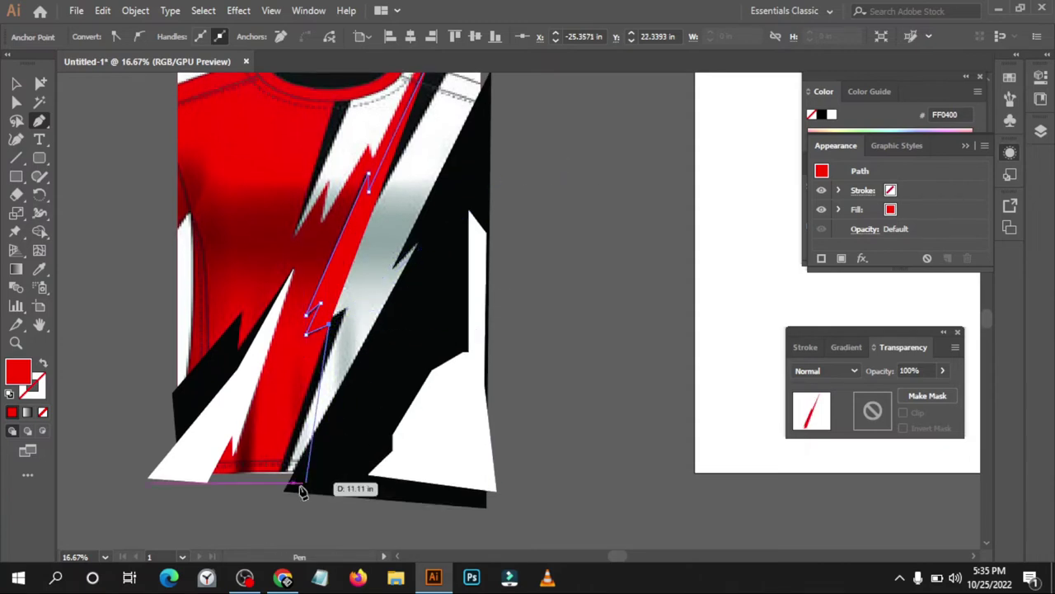
Run the band's right edge back up past the shoulder and close it at the collar
click(269, 509)
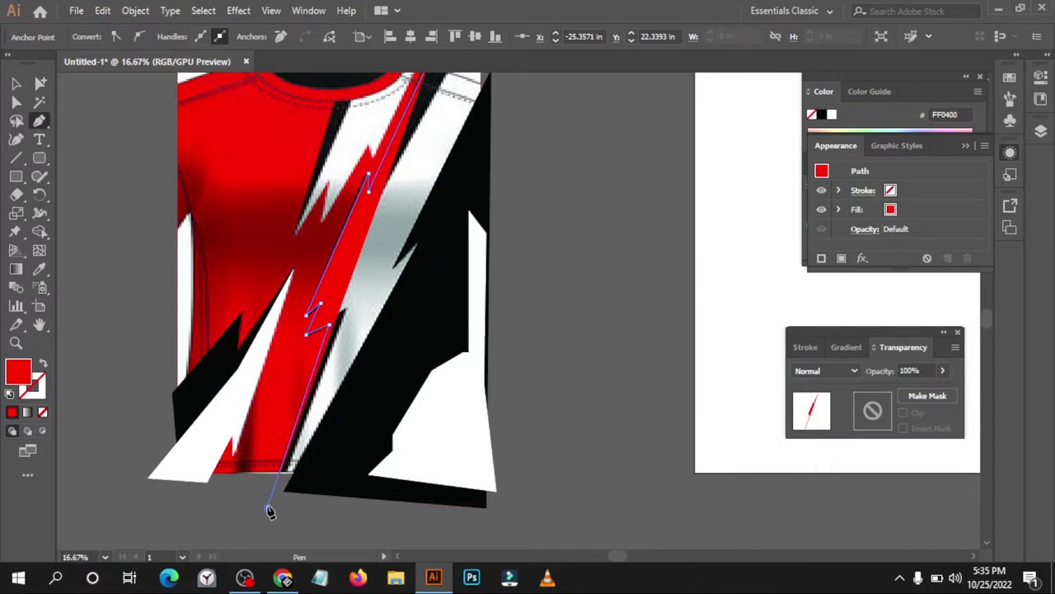
click(328, 451)
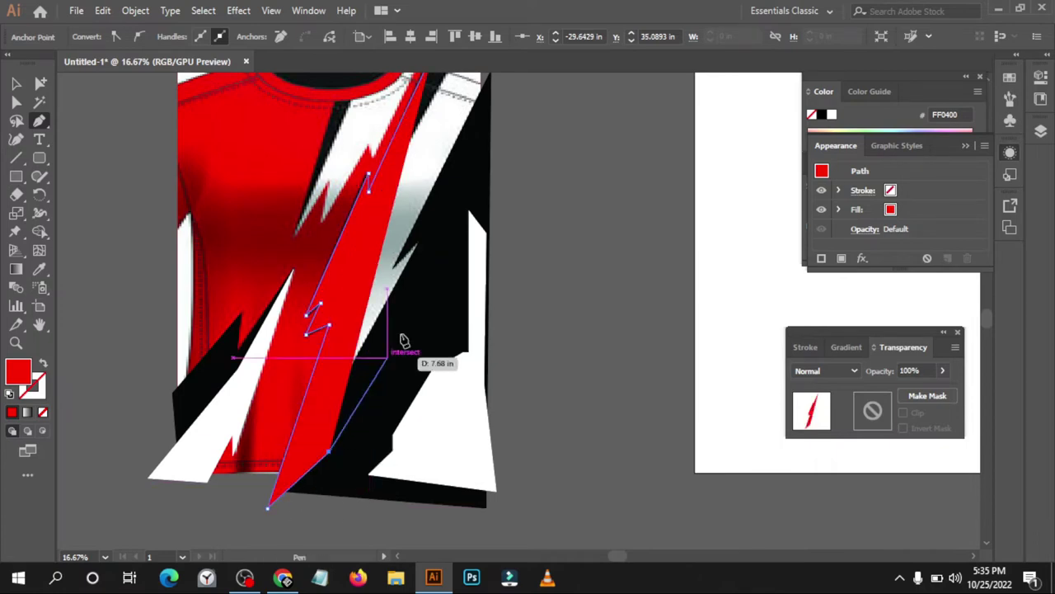
click(444, 221)
scroll(482, 155, up, 2)
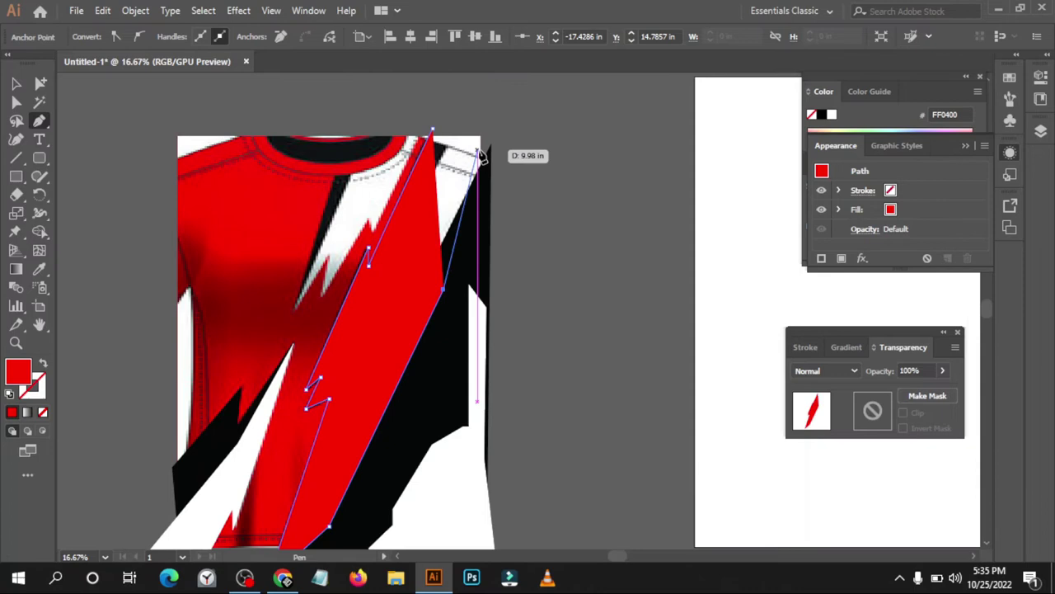
click(512, 134)
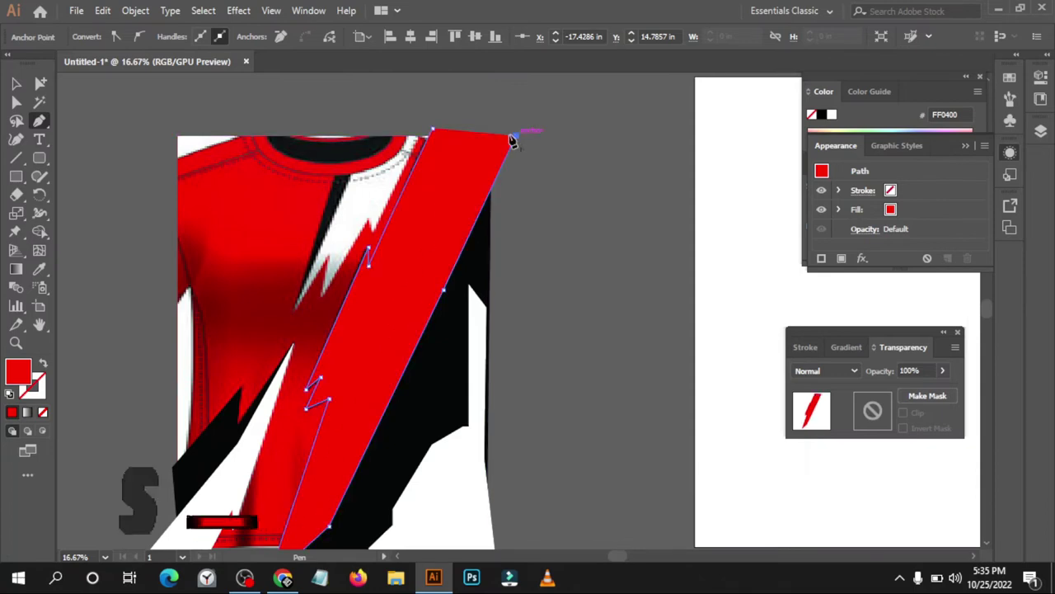
click(438, 132)
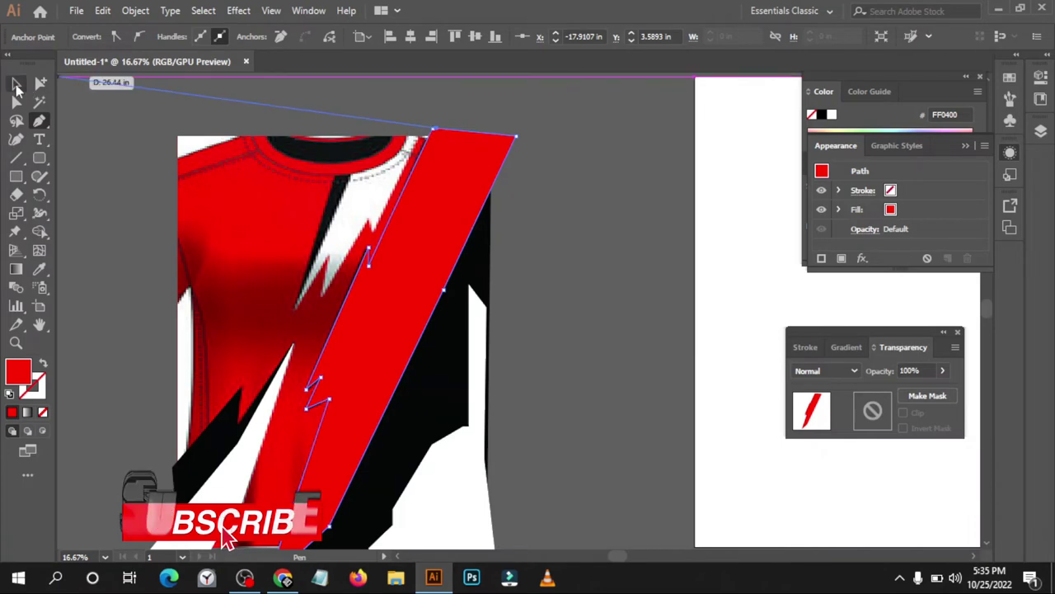
click(435, 131)
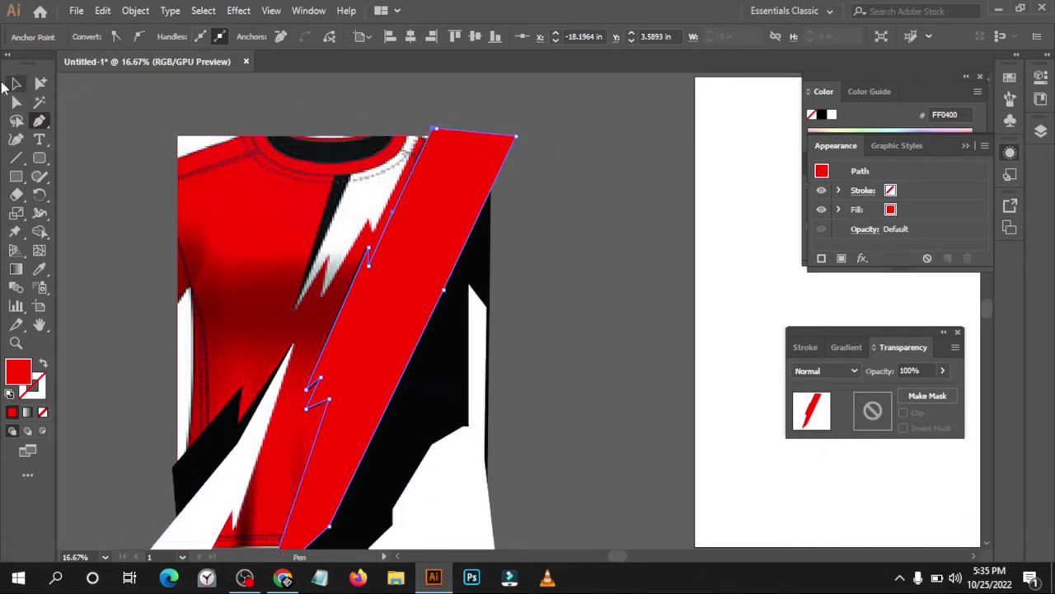
click(17, 83)
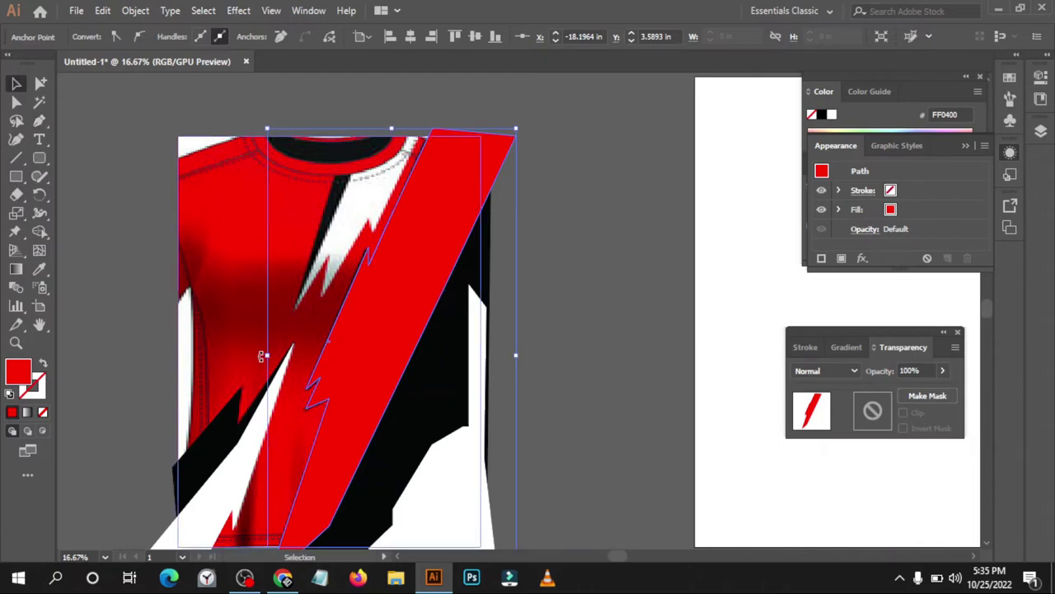
key(i)
click(427, 396)
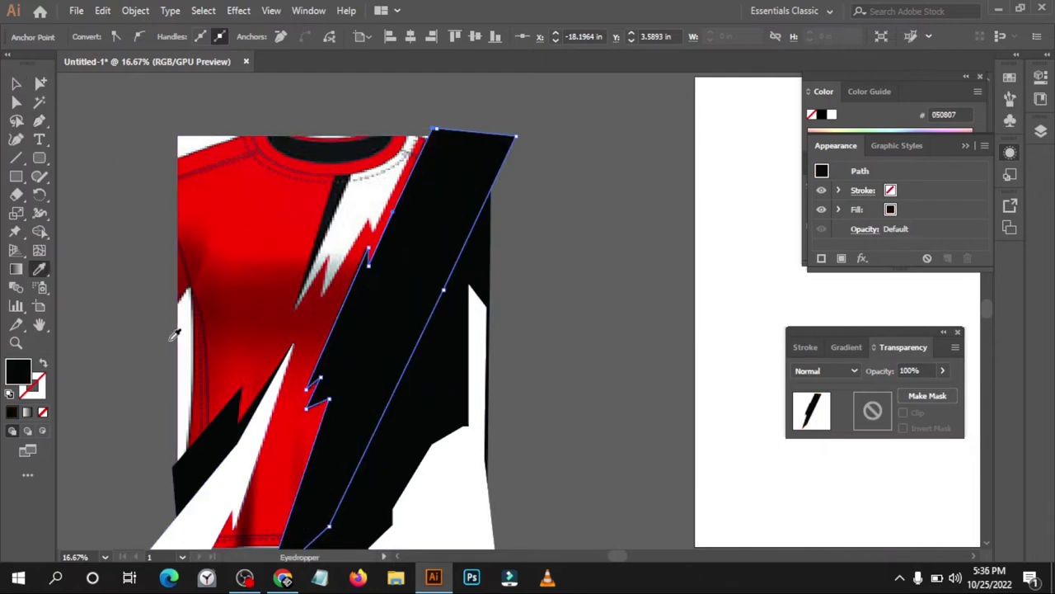
click(944, 371)
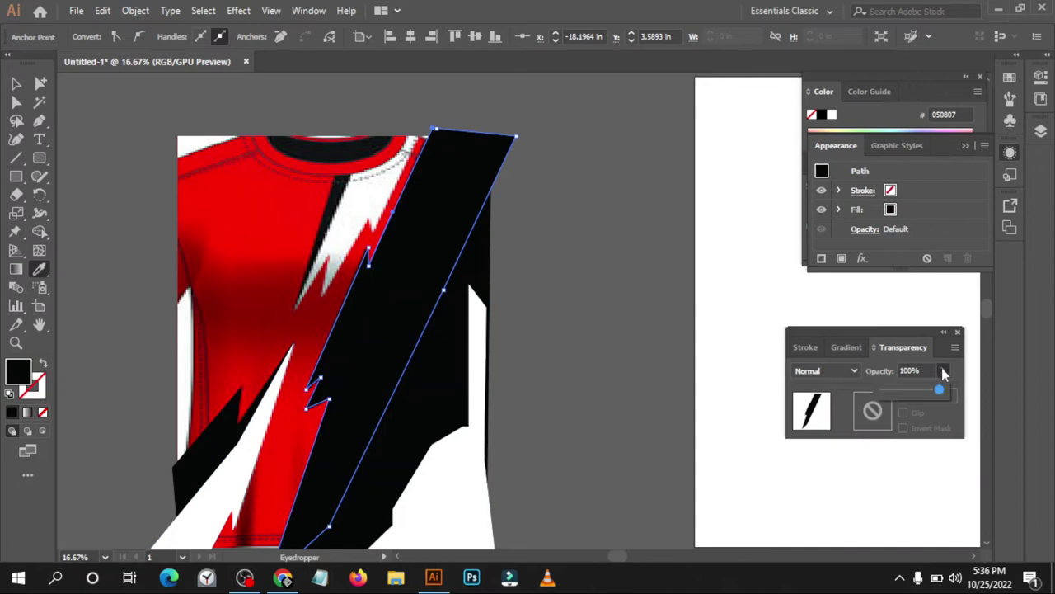
mouse_move(937, 398)
mouse_down()
mouse_move(879, 406)
mouse_move(893, 404)
mouse_up()
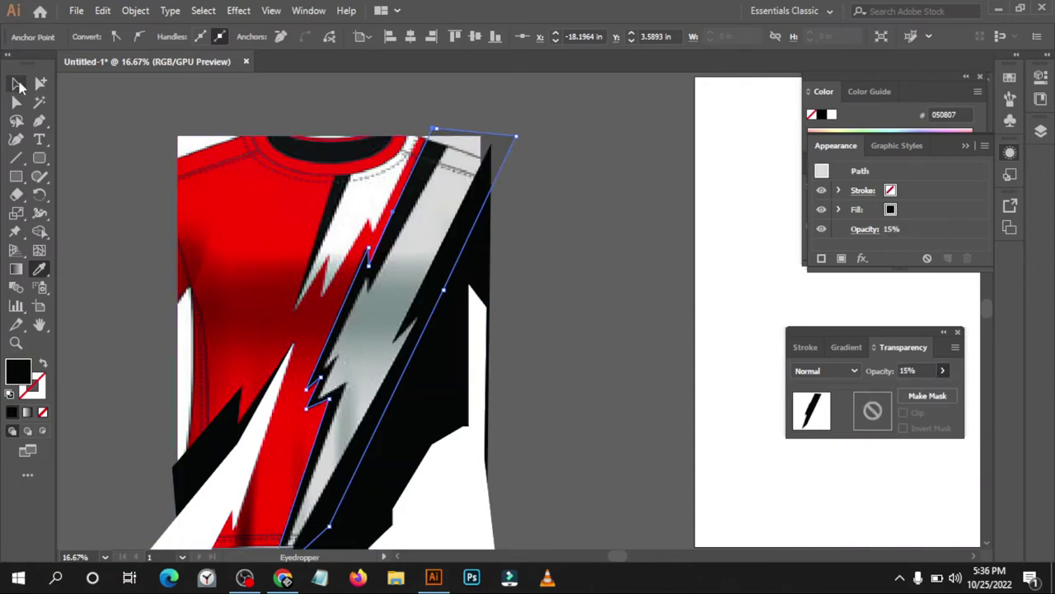
click(637, 261)
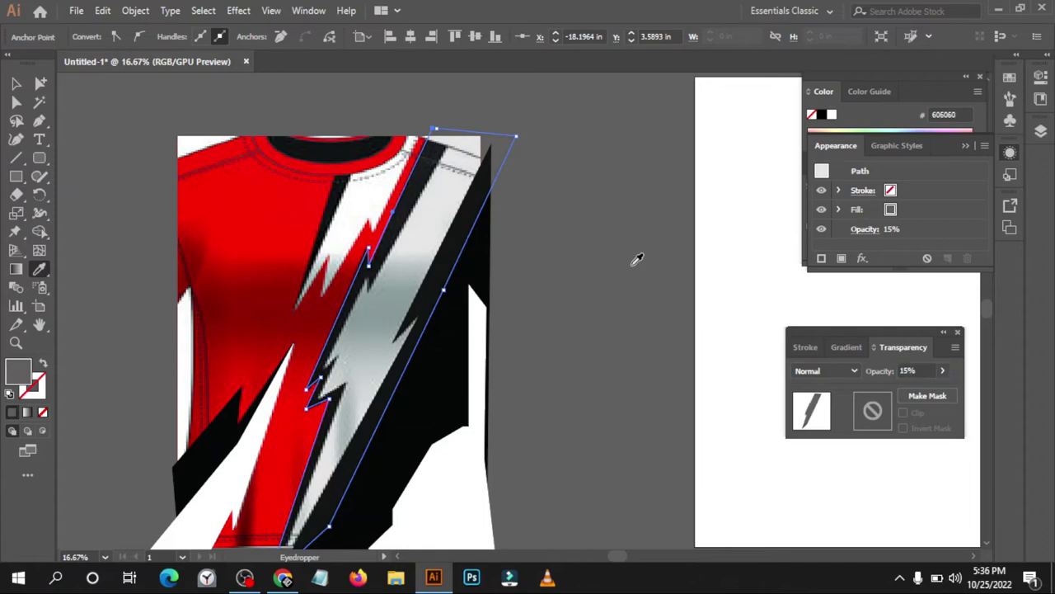
key(ctrl+z)
click(15, 83)
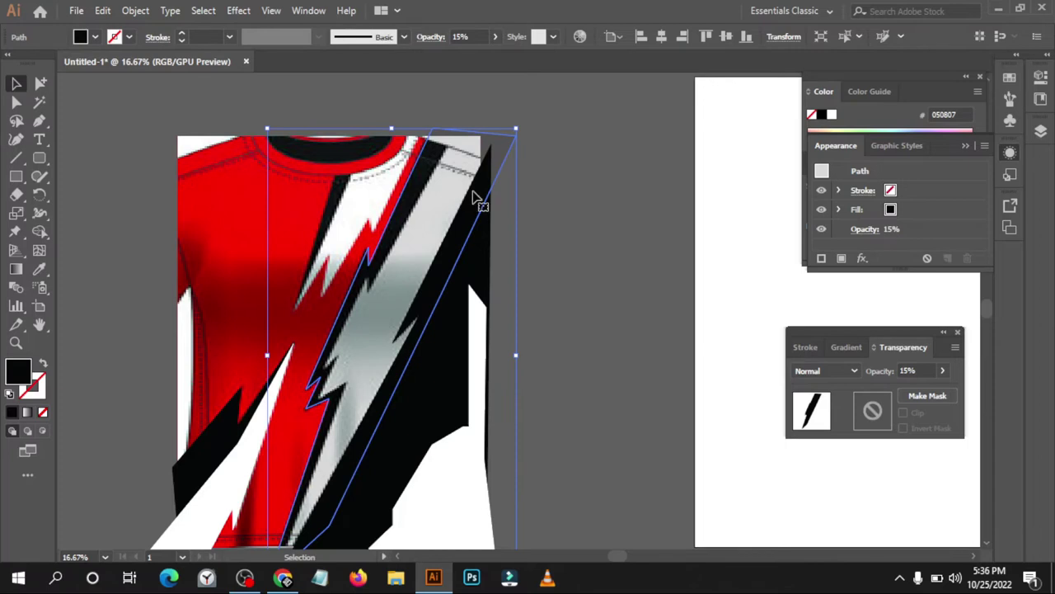
key(p)
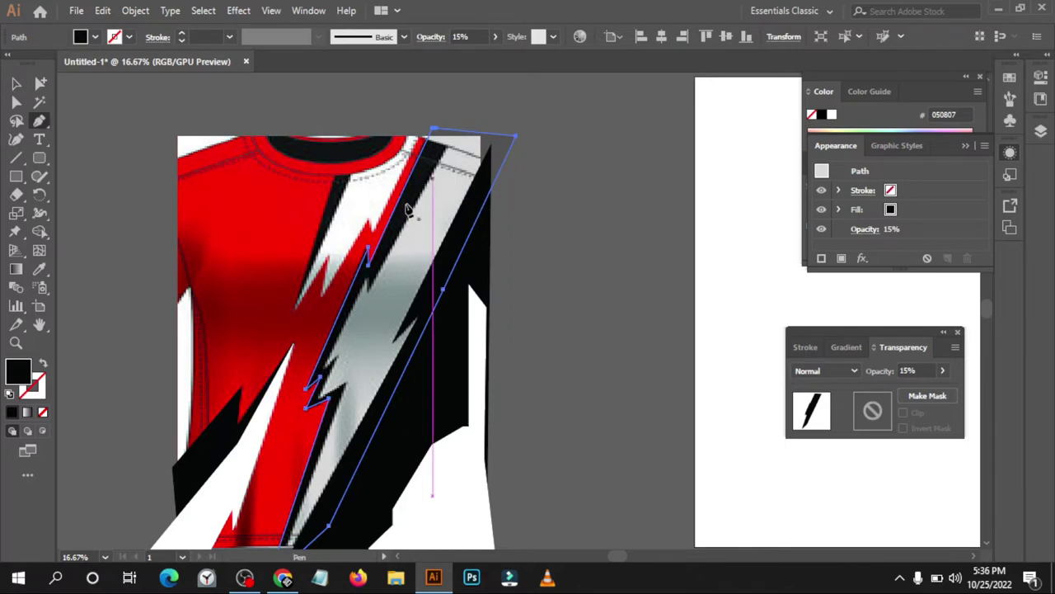
scroll(387, 248, down, 1)
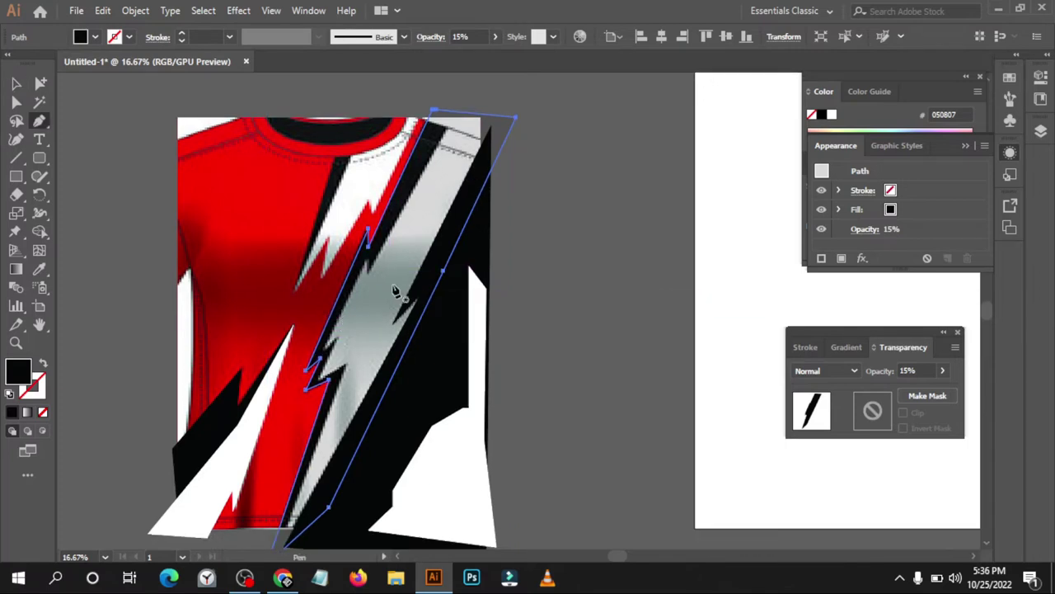
key(v)
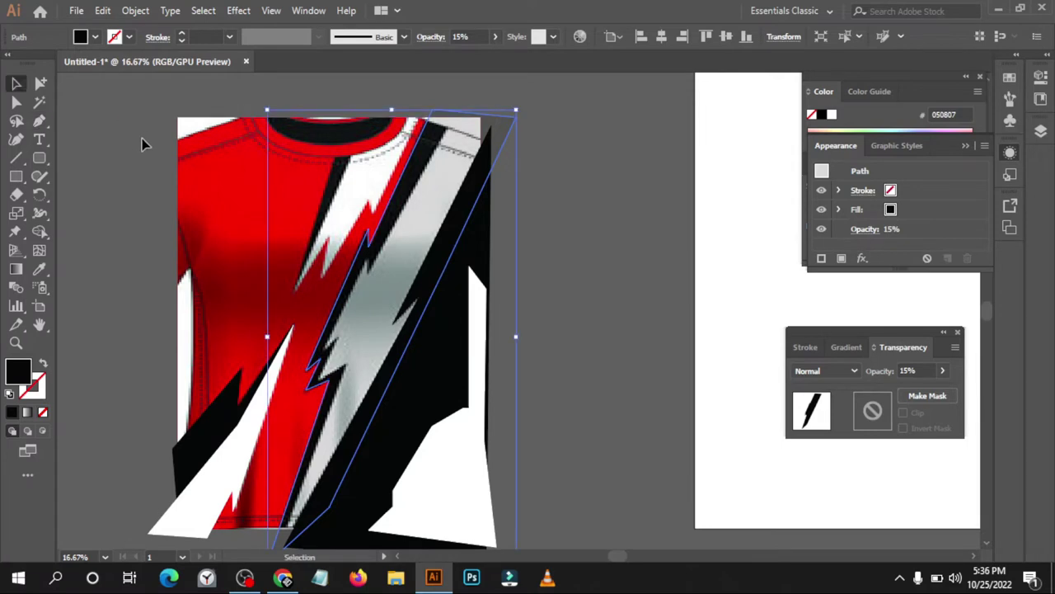
click(141, 140)
key(p)
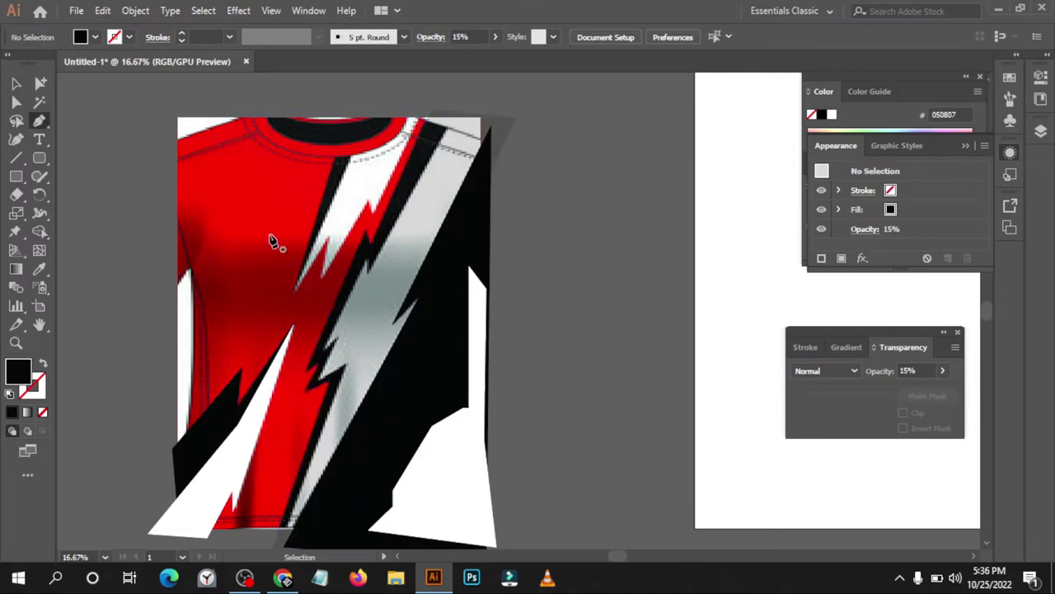
scroll(363, 270, up, 1)
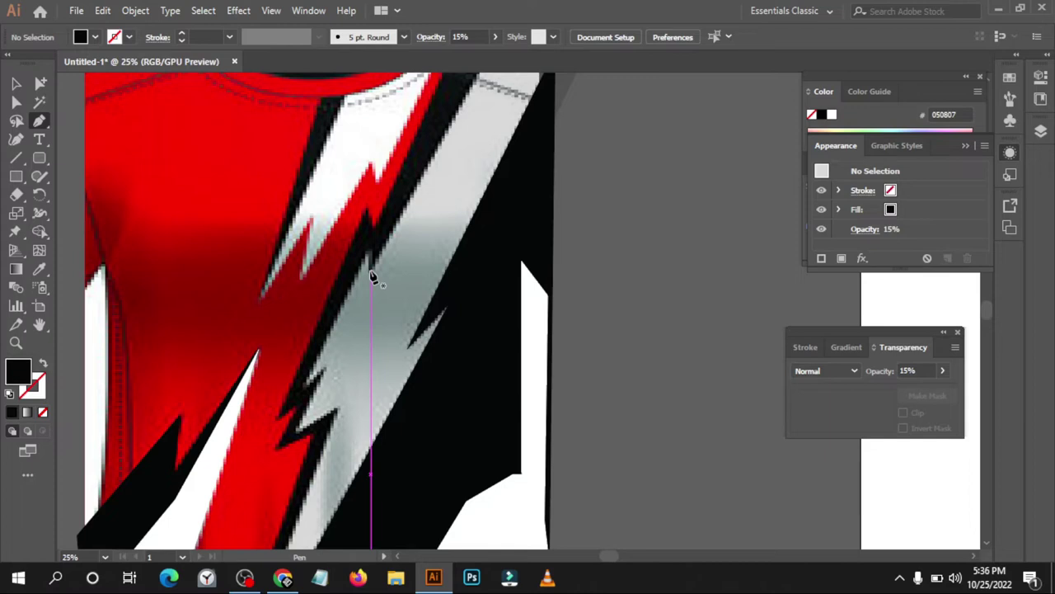
Outline the bolt's zigzag left edge from its upper notch down past the jersey's hem
click(367, 253)
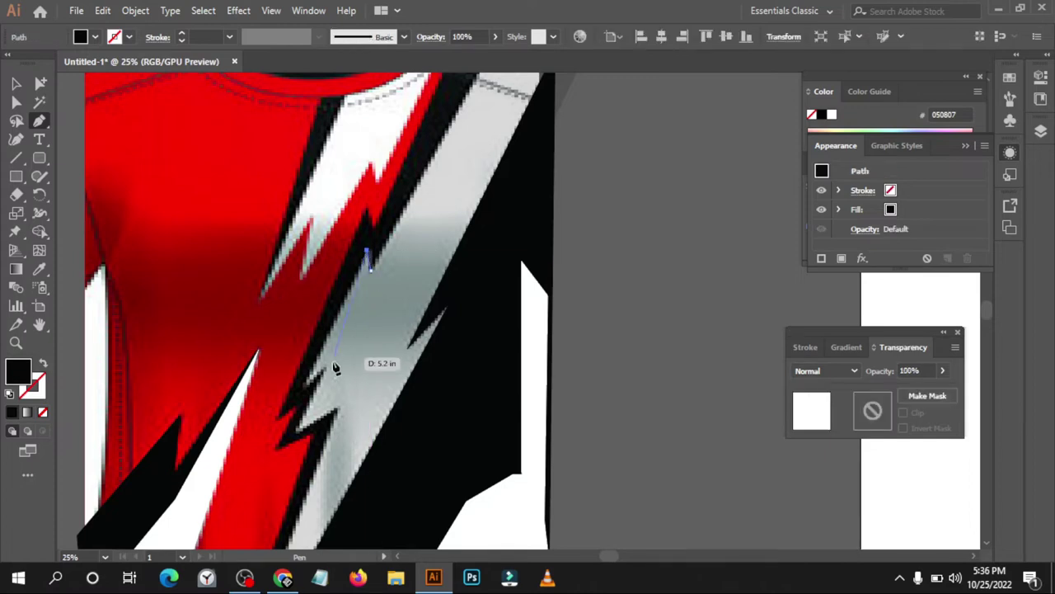
click(305, 390)
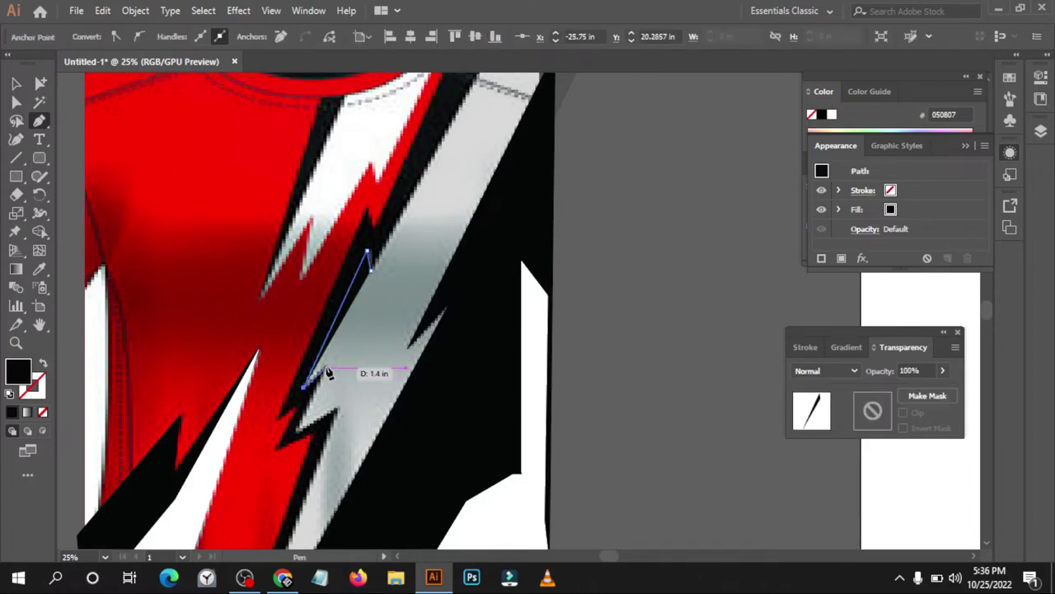
click(326, 373)
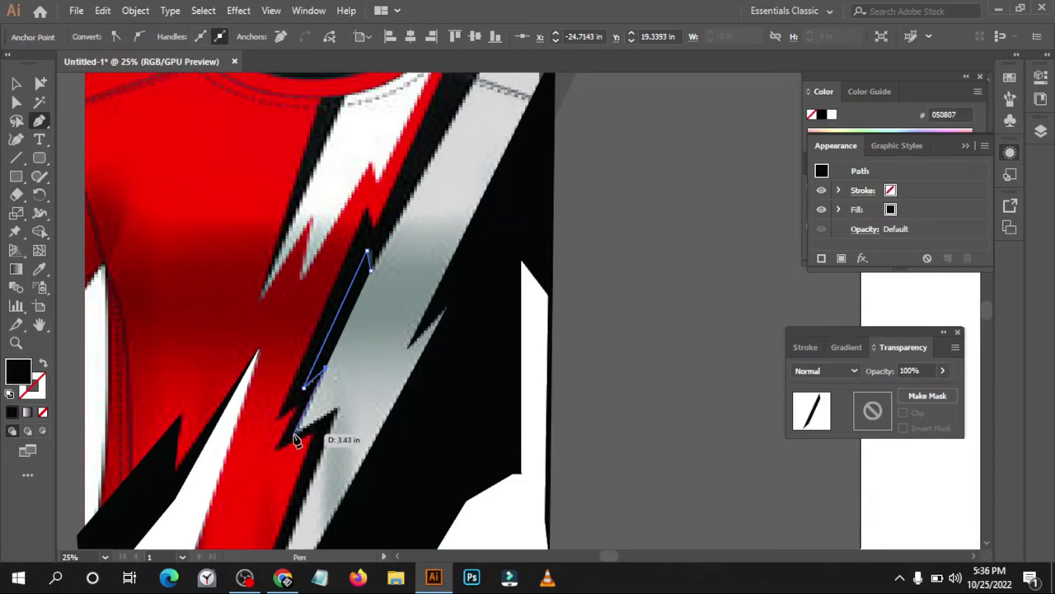
drag(296, 432, 339, 409)
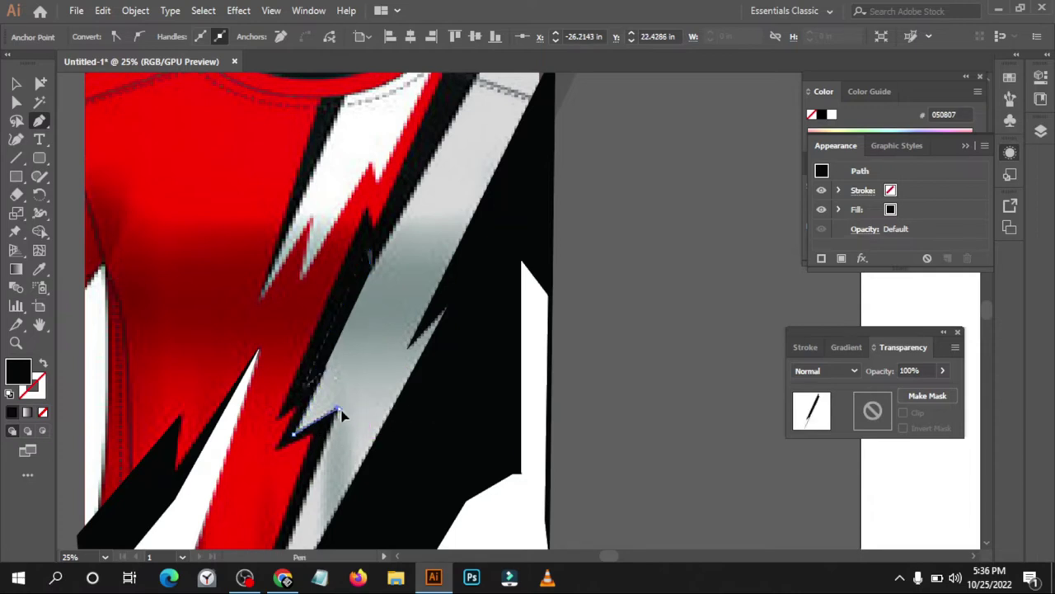
scroll(346, 337, down, 2)
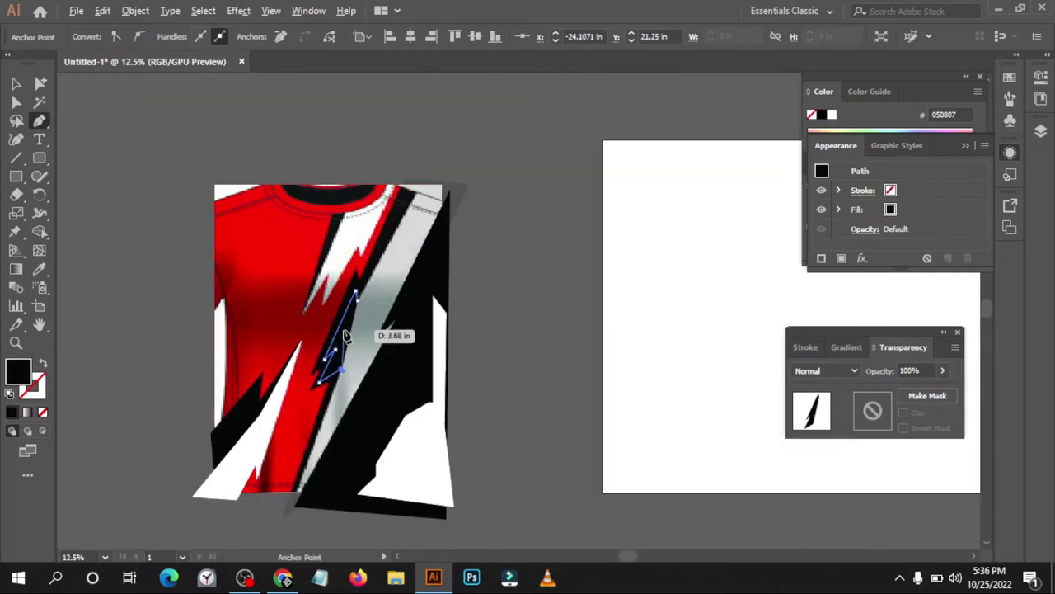
scroll(268, 531, up, 1)
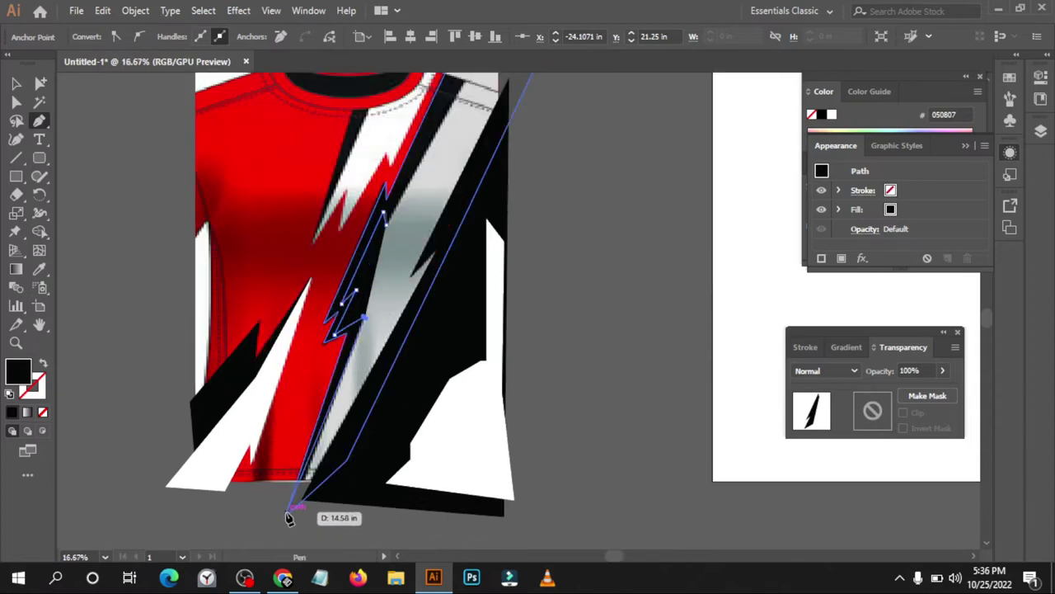
click(288, 522)
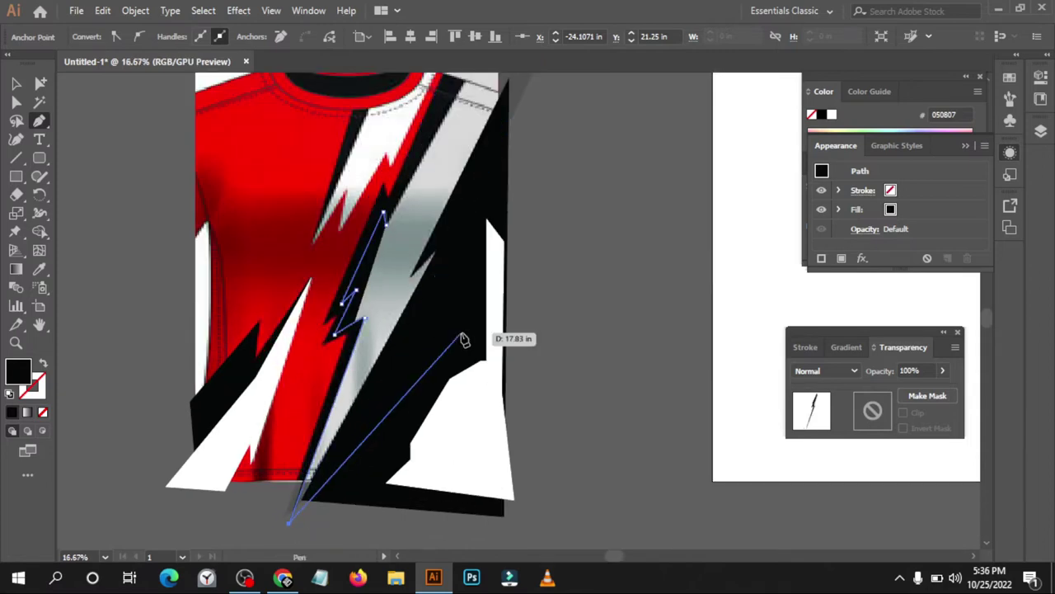
click(434, 250)
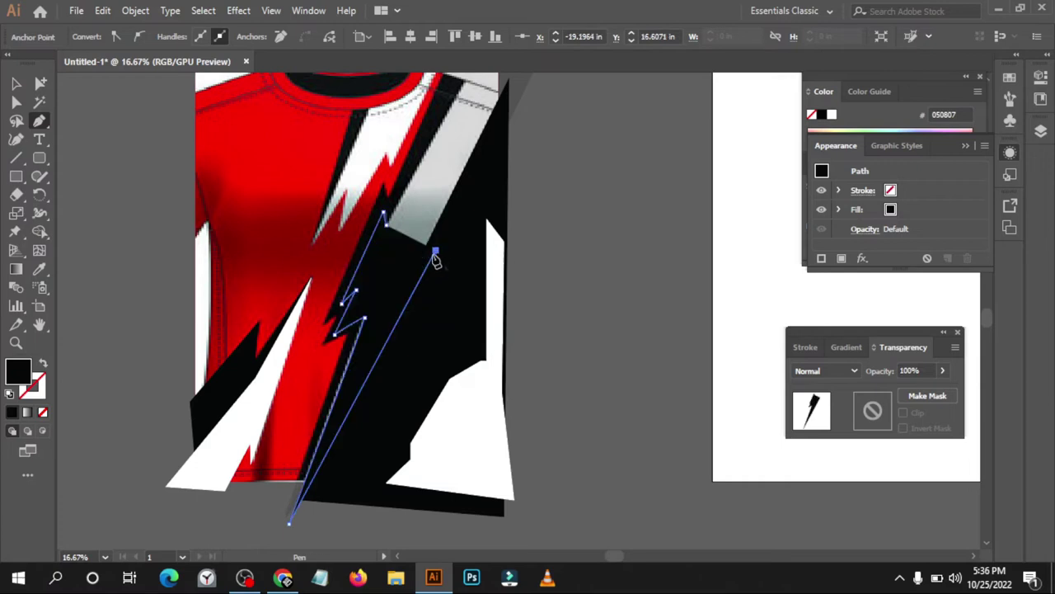
Set the bolt shape to 14% opacity, add its top corners above the shoulder, and close it
click(943, 372)
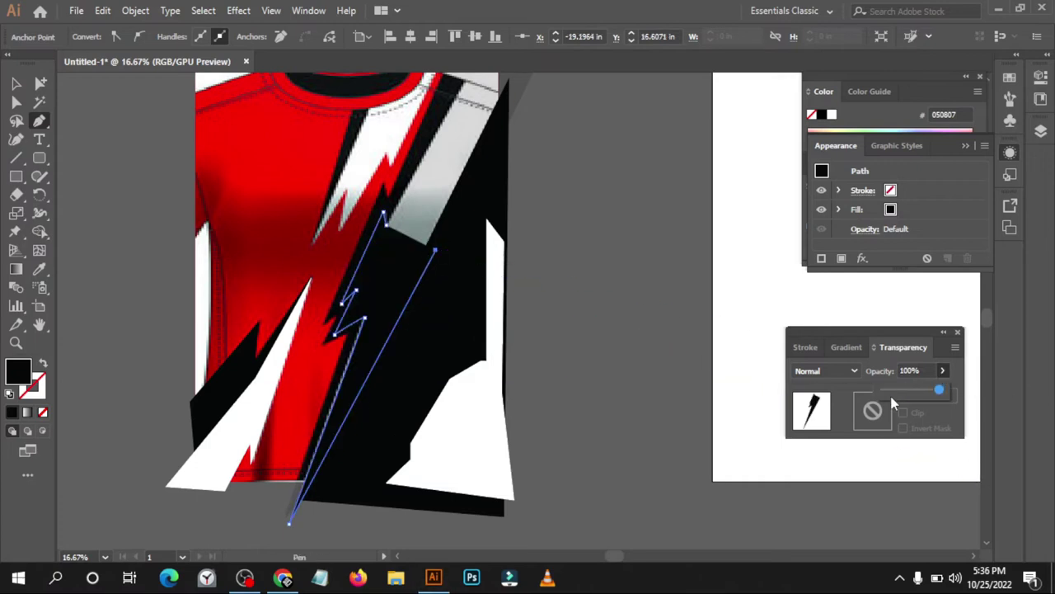
alt+scroll(422, 277, up, 2)
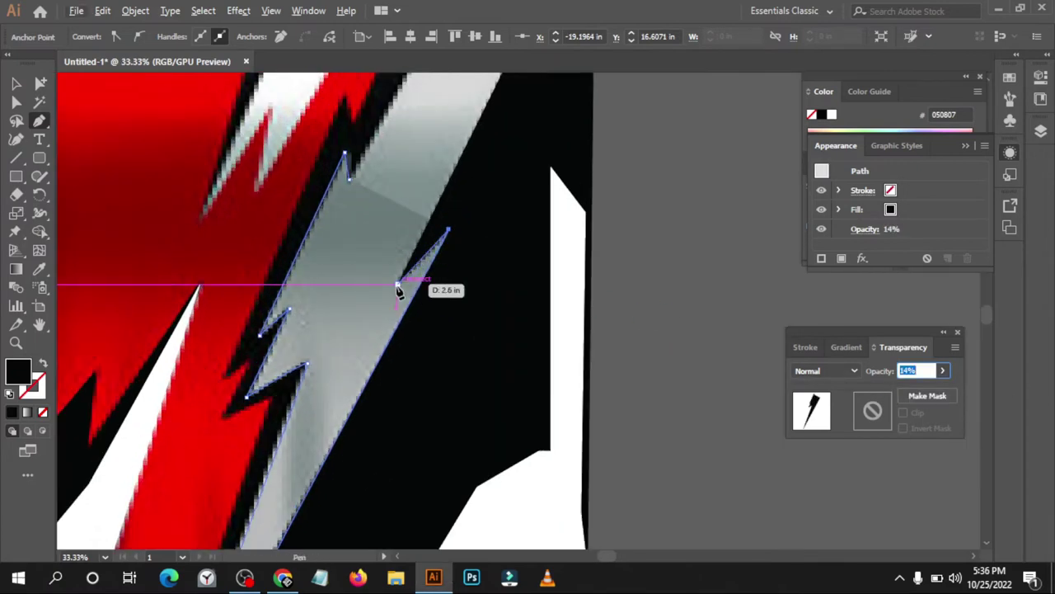
alt+scroll(398, 291, down, 2)
alt+scroll(429, 292, up, 1)
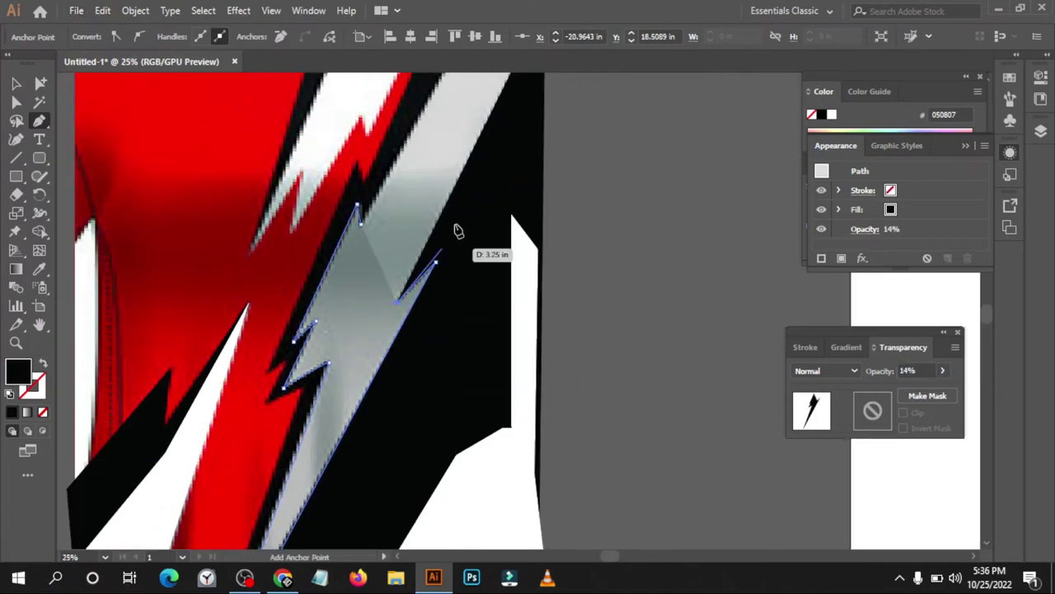
alt+scroll(468, 221, down, 1)
scroll(486, 186, up, 1)
scroll(512, 148, up, 1)
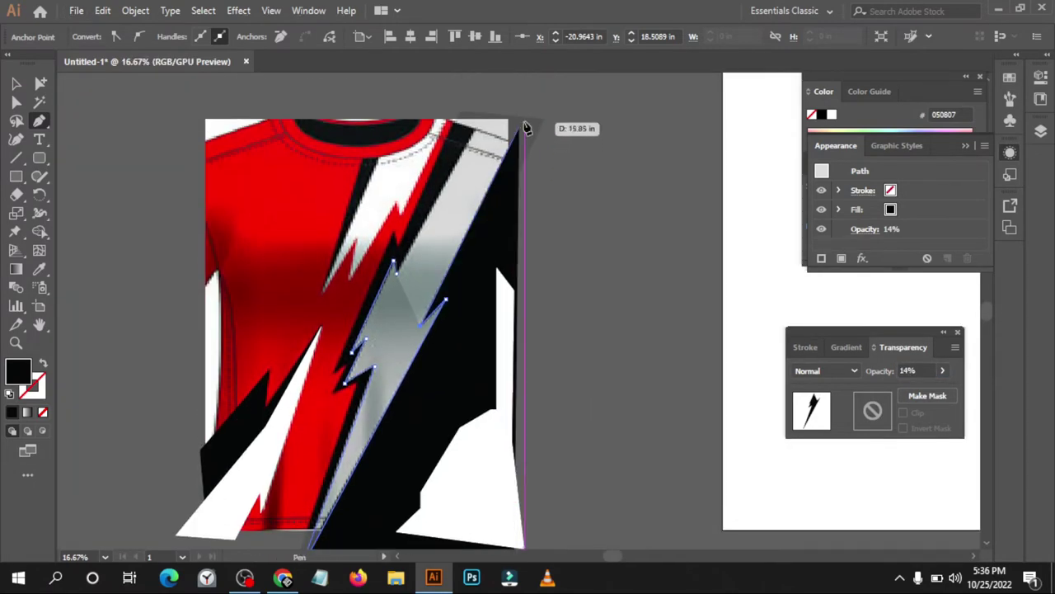
alt+scroll(543, 113, up, 2)
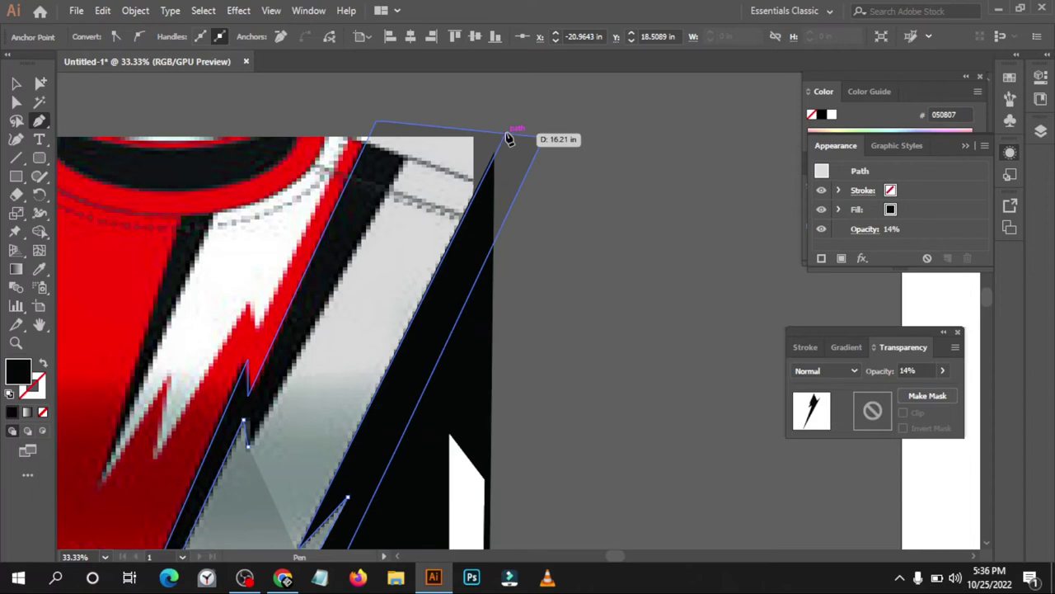
click(508, 130)
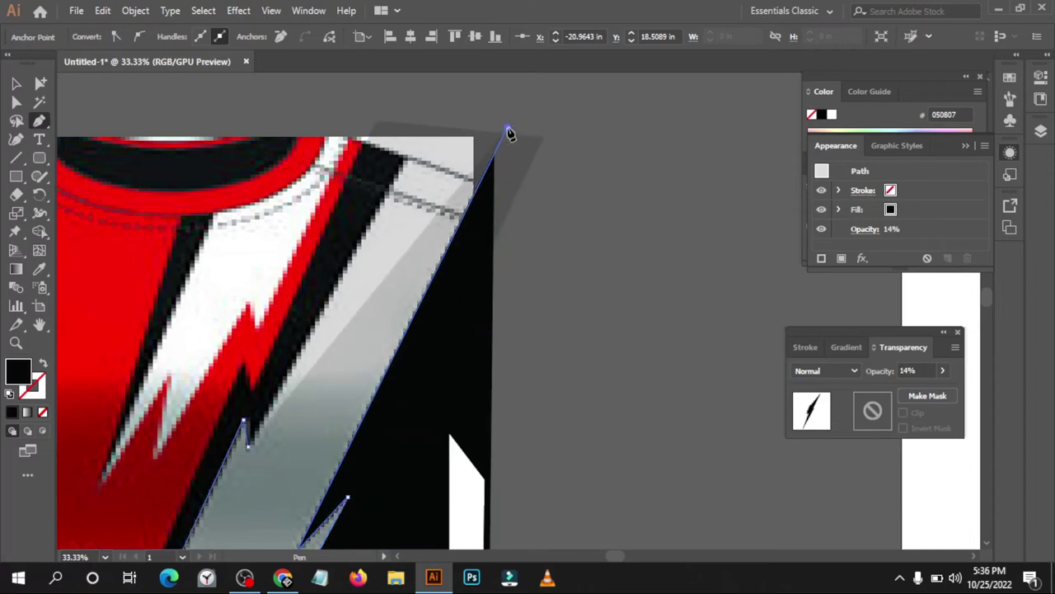
click(431, 111)
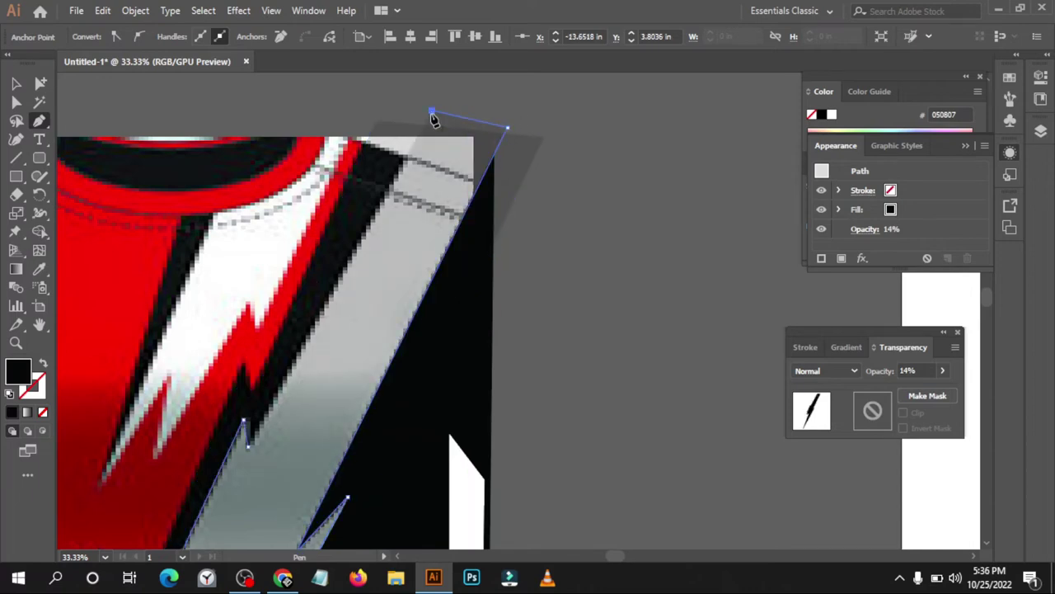
click(247, 446)
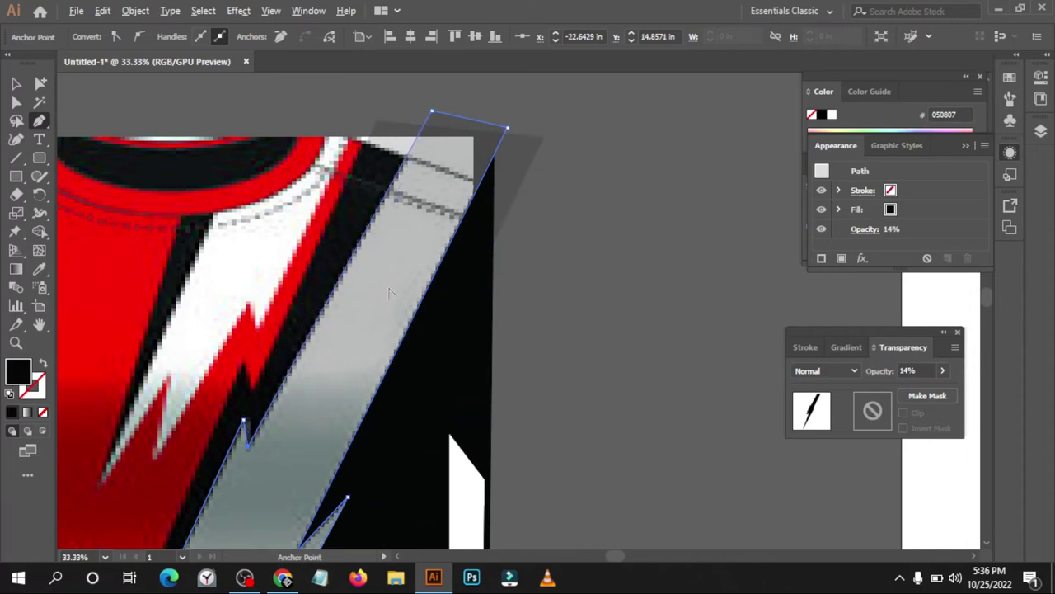
scroll(402, 262, down, 1)
scroll(407, 240, down, 1)
scroll(407, 237, down, 1)
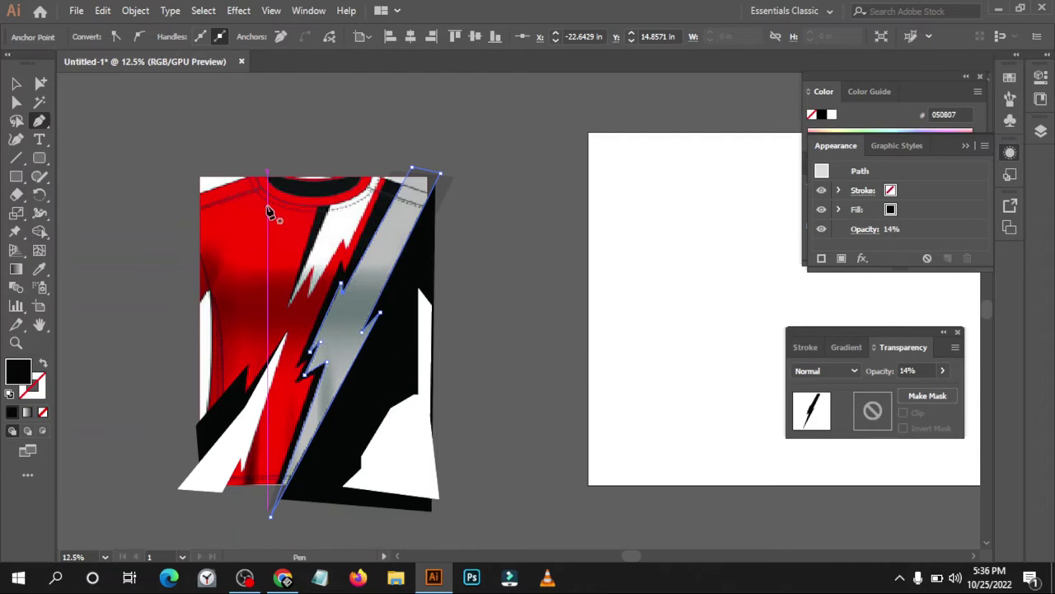
Raise the traced bolt shape's opacity to 100%
click(16, 83)
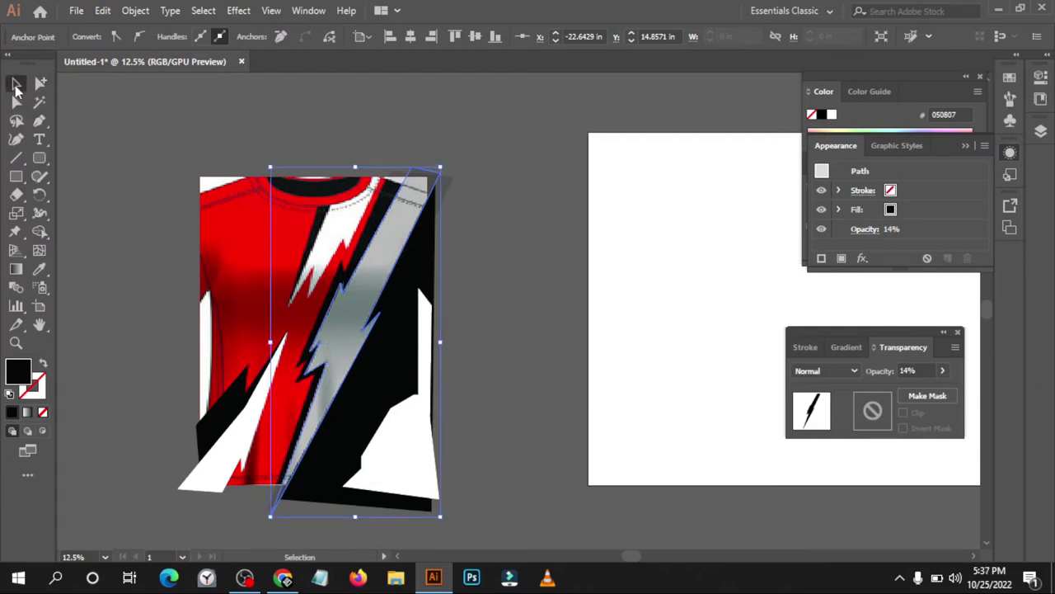
click(944, 371)
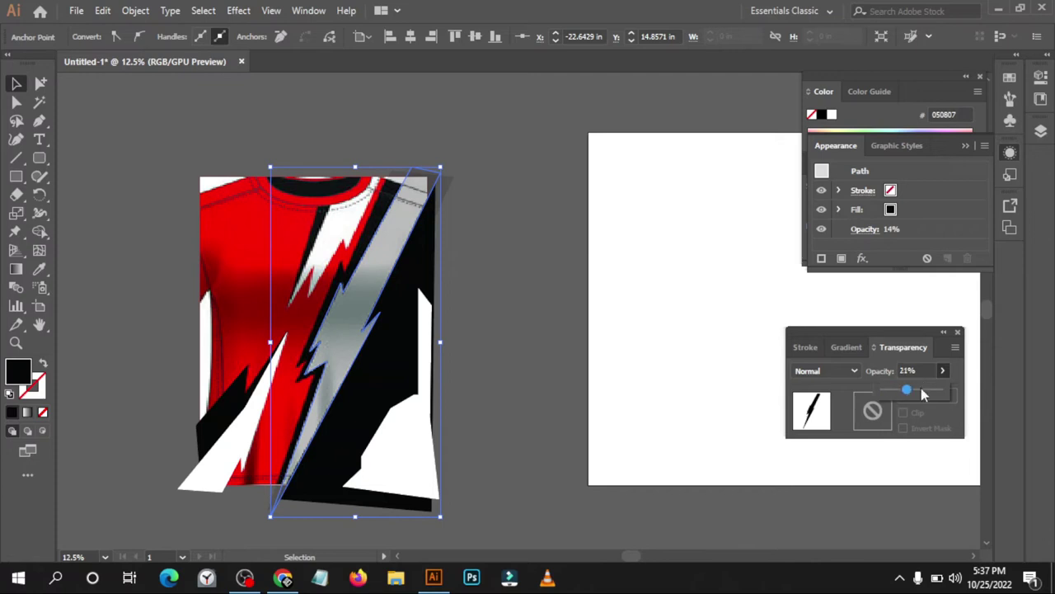
drag(921, 389, 999, 395)
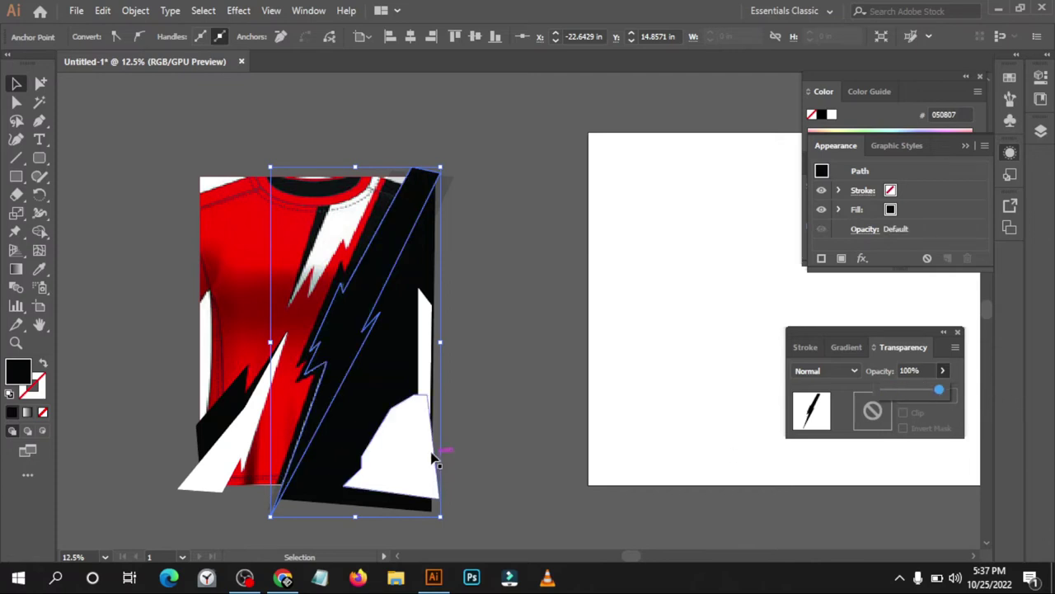
drag(255, 372, 233, 451)
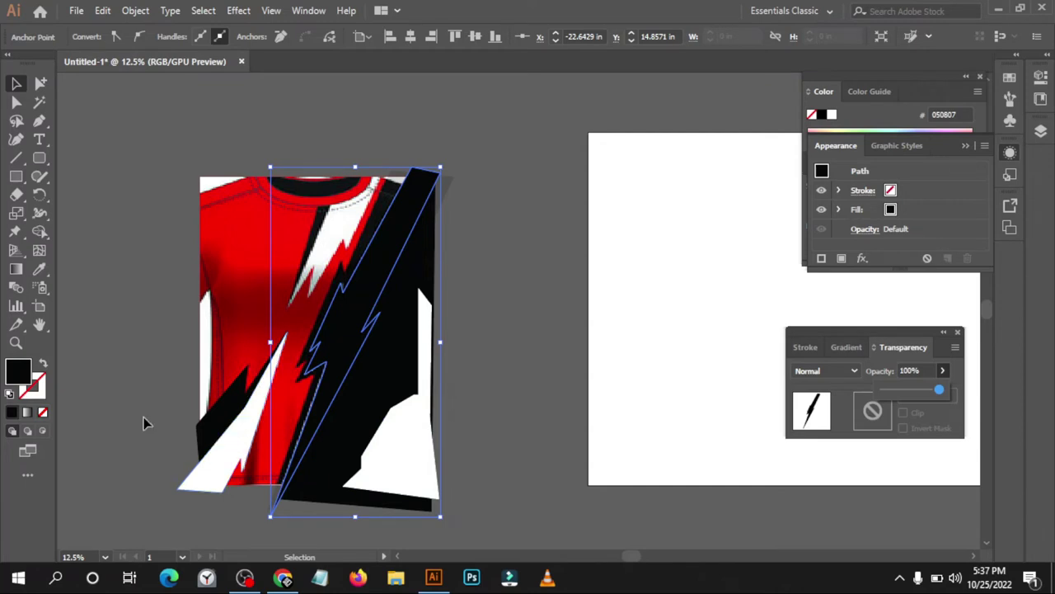
click(185, 404)
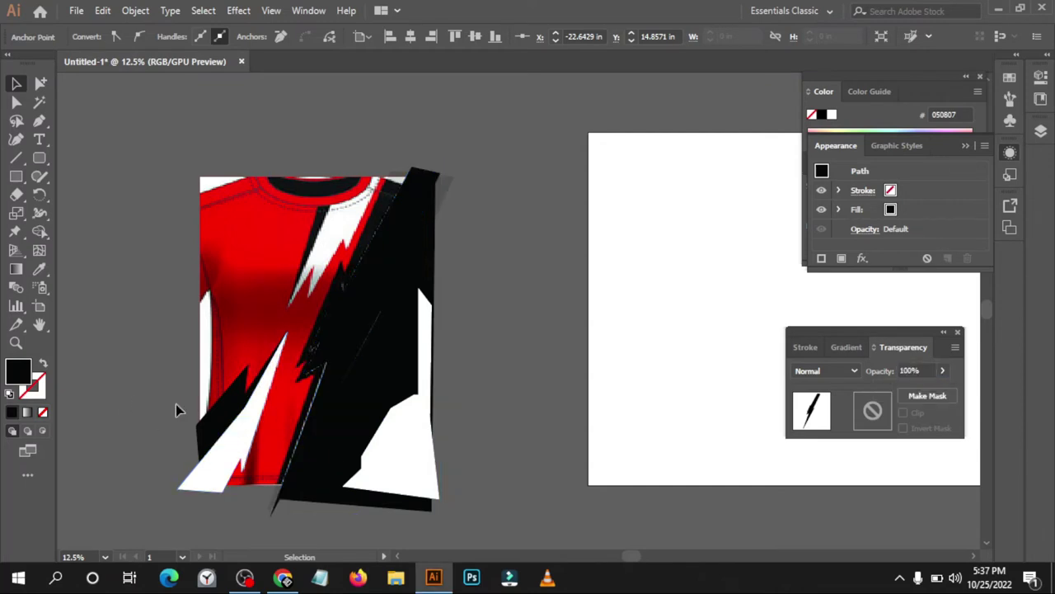
Fill the thin lightning strip with white using the Eyedropper
key(i)
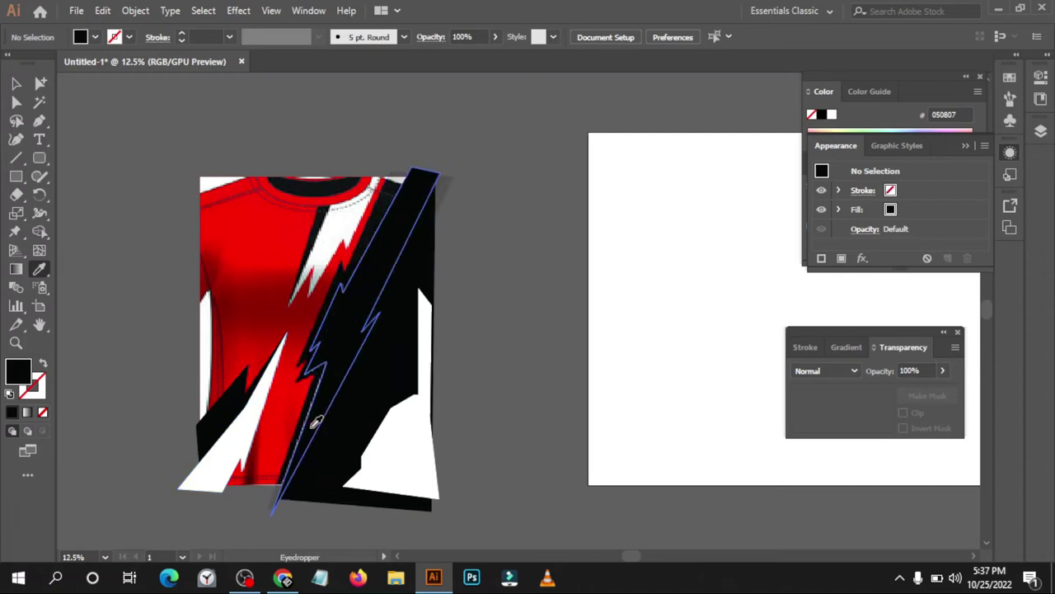
key(v)
click(353, 332)
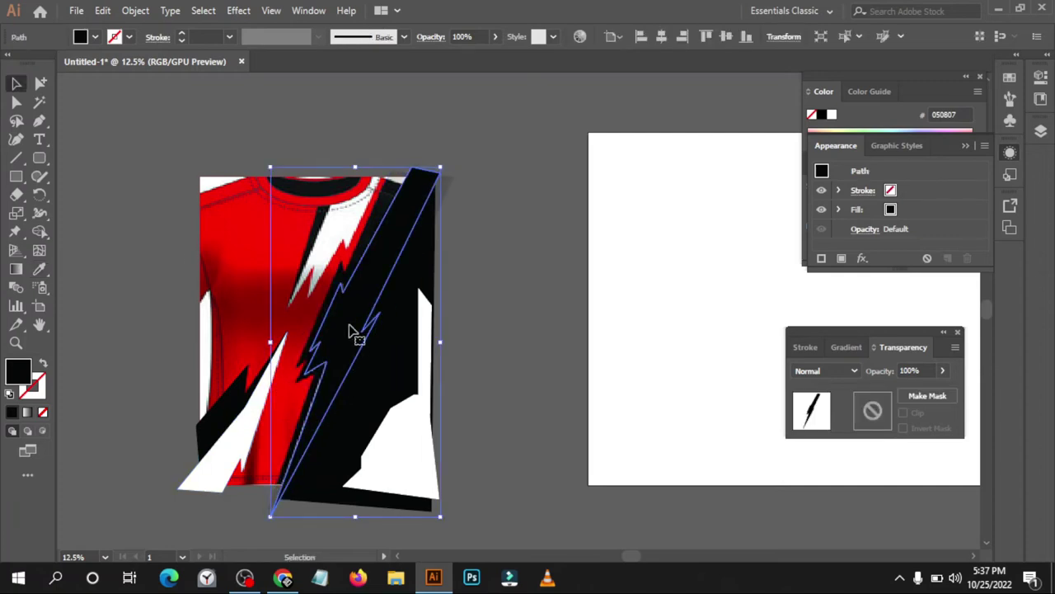
key(i)
click(239, 430)
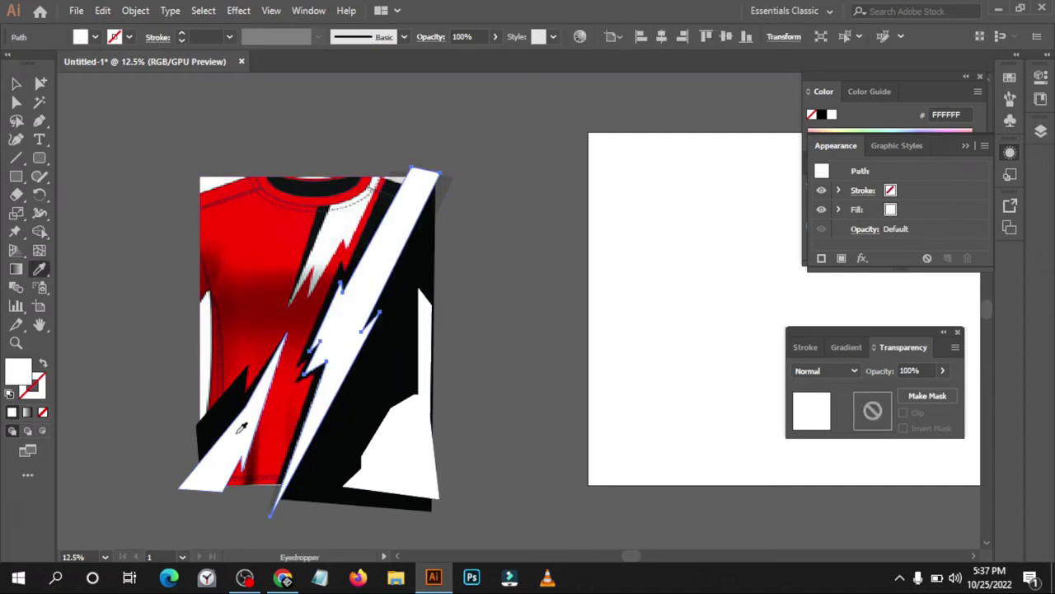
Raise the faded black diagonal strip's opacity from 15% to 100%
key(v)
click(385, 210)
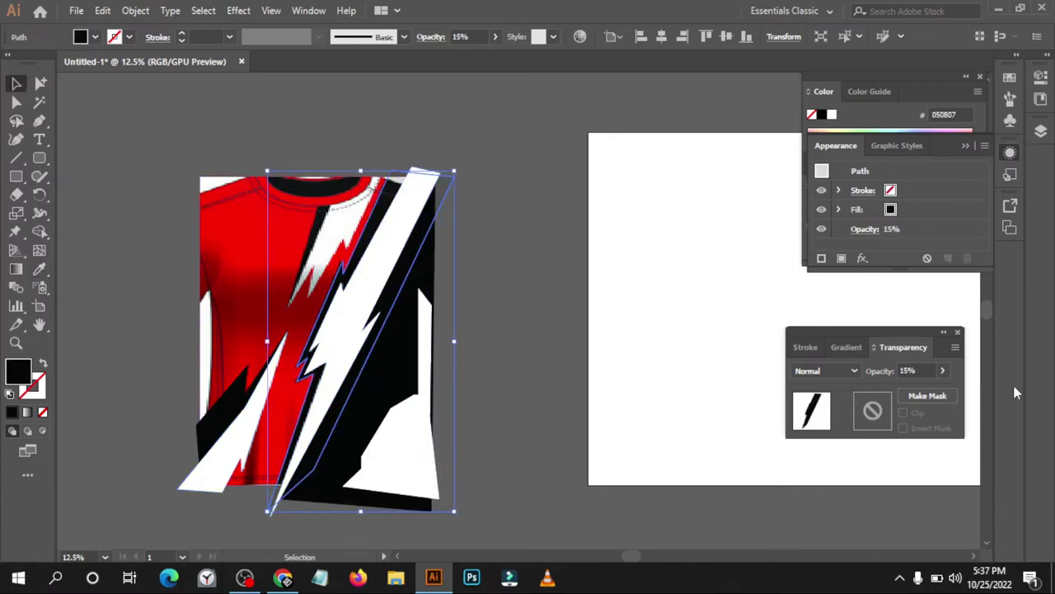
click(942, 370)
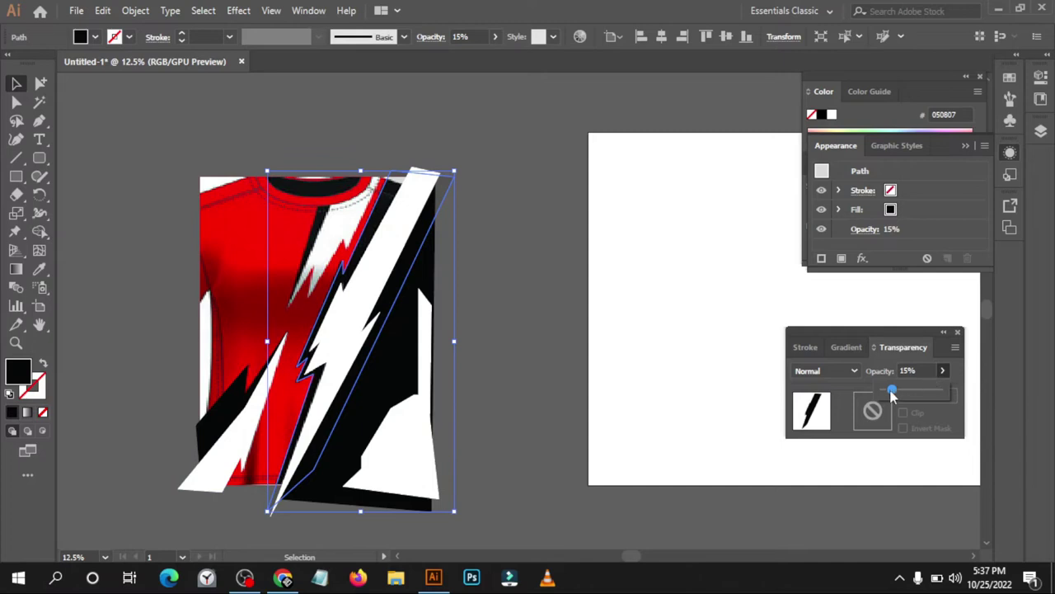
drag(892, 393, 939, 391)
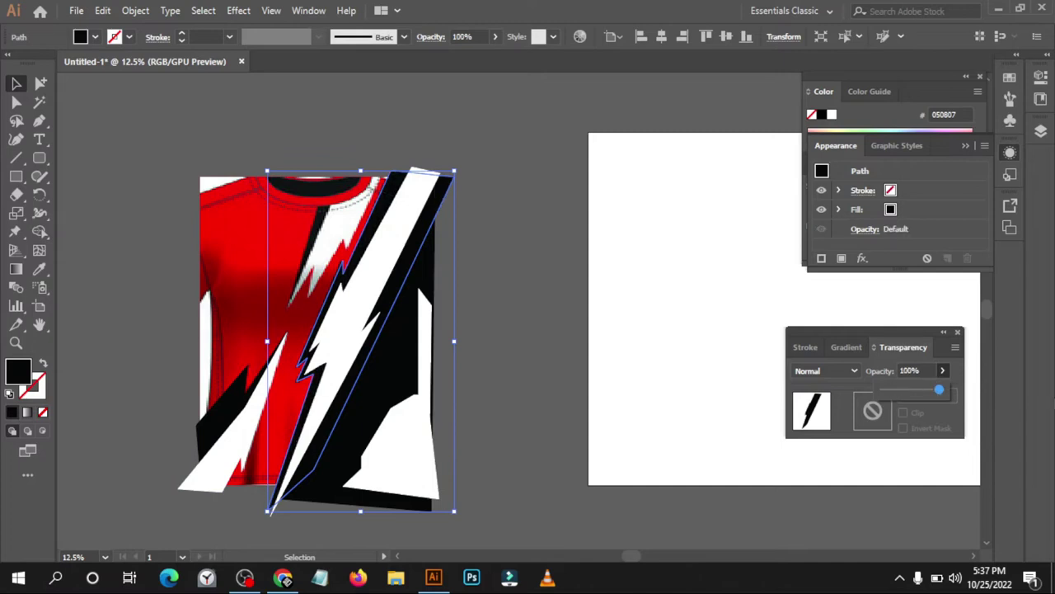
click(539, 214)
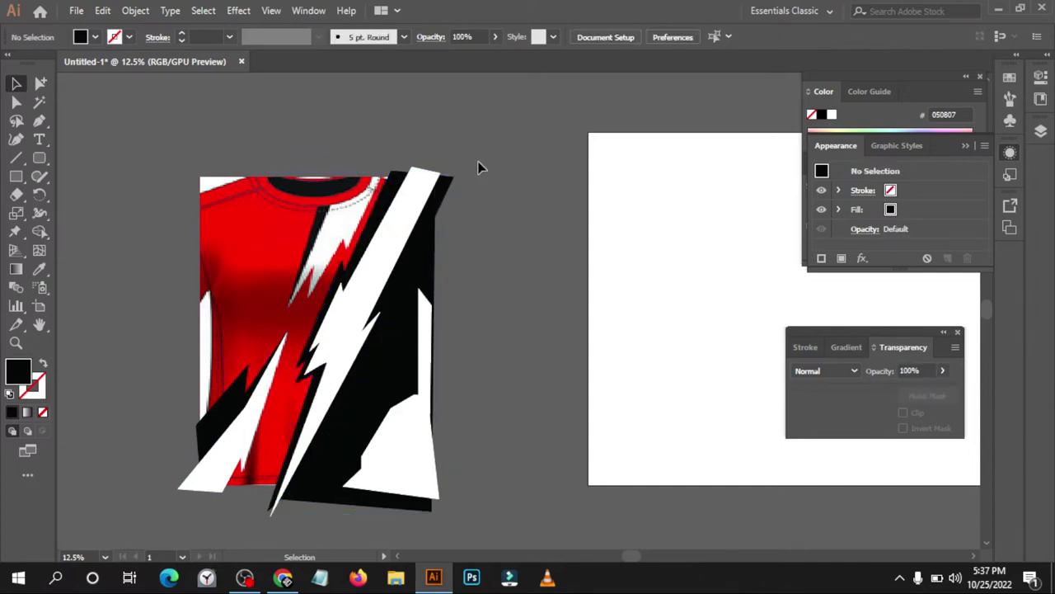
Pen-draw a narrow black triangular spike from mid-chest up past the collar, then deselect
scroll(428, 208, down, 1)
scroll(356, 235, up, 1)
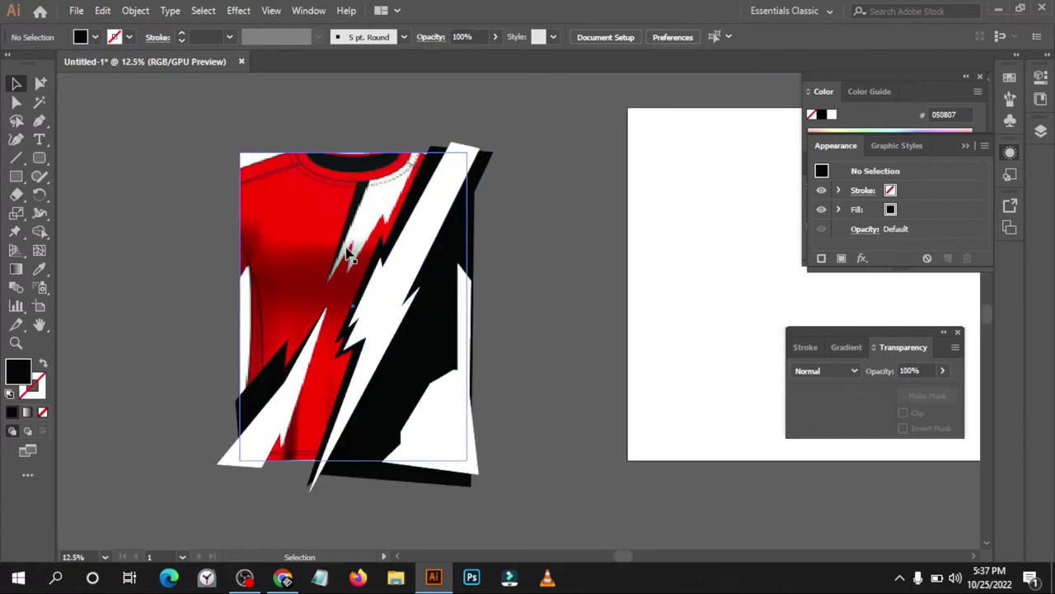
scroll(379, 234, up, 1)
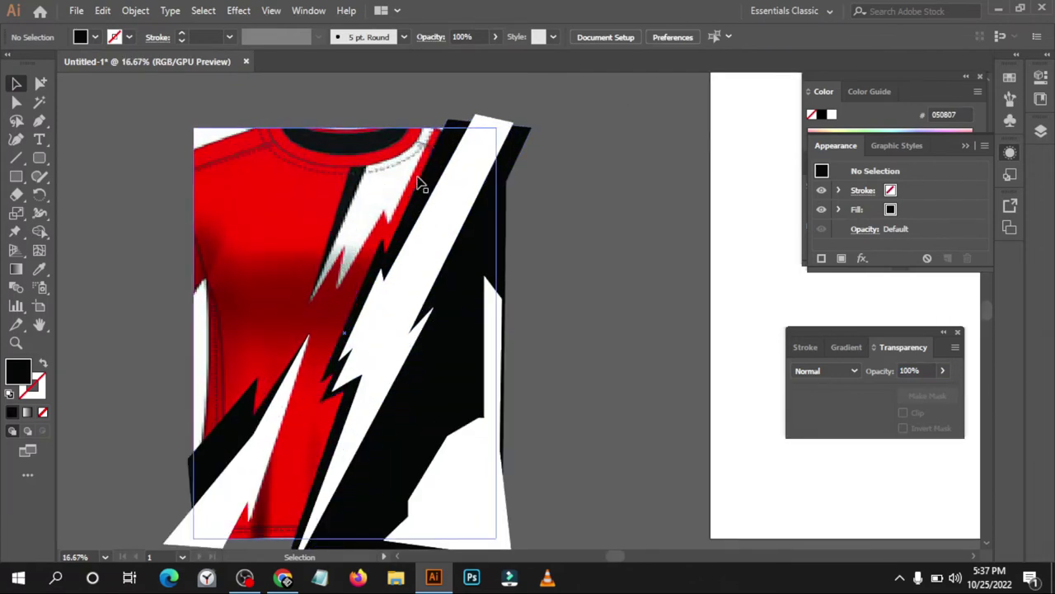
scroll(422, 183, up, 1)
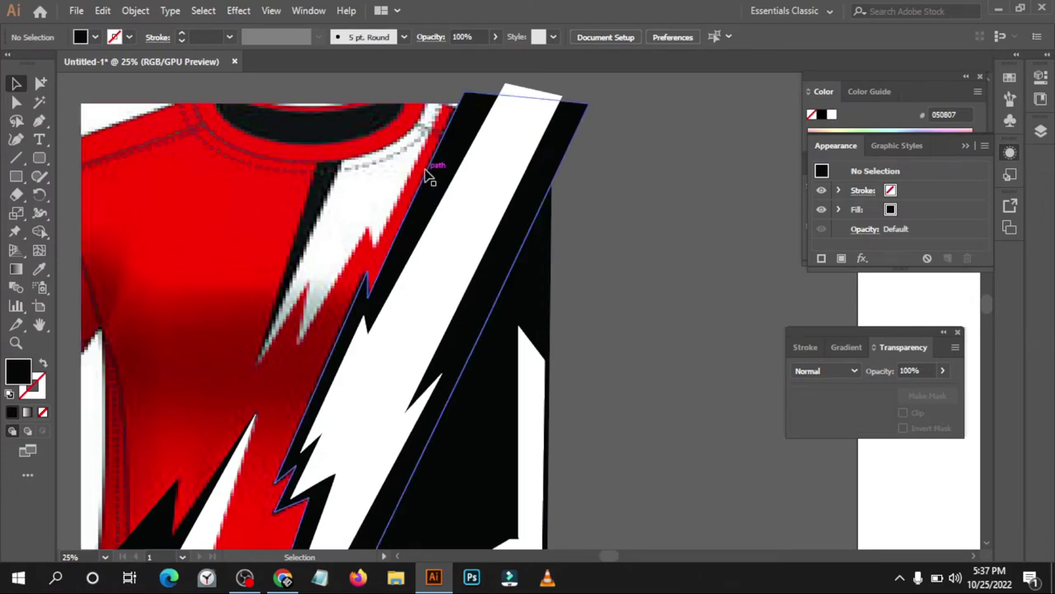
key(p)
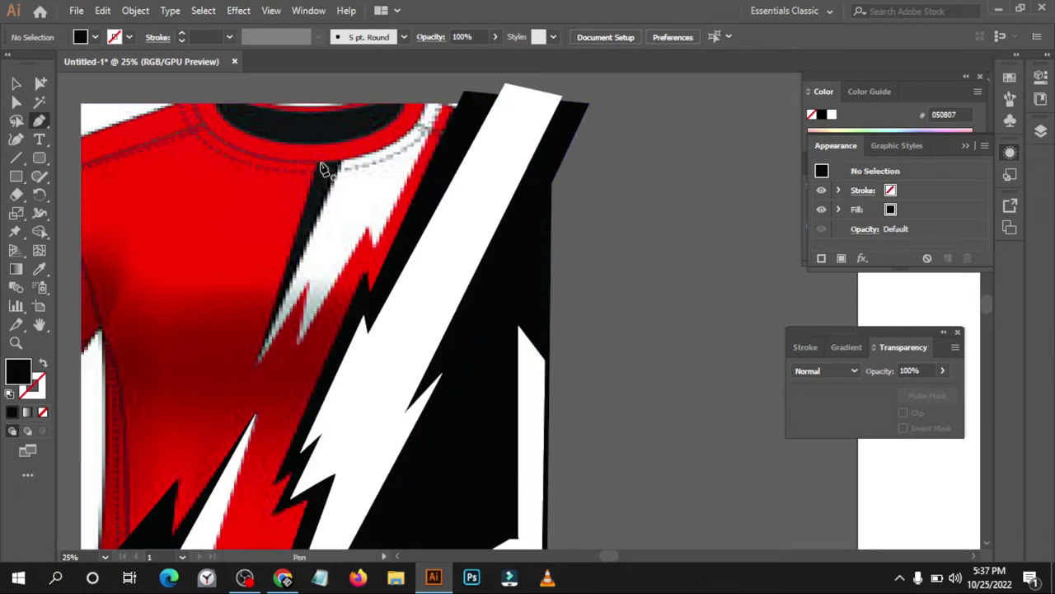
click(255, 366)
scroll(346, 132, up, 2)
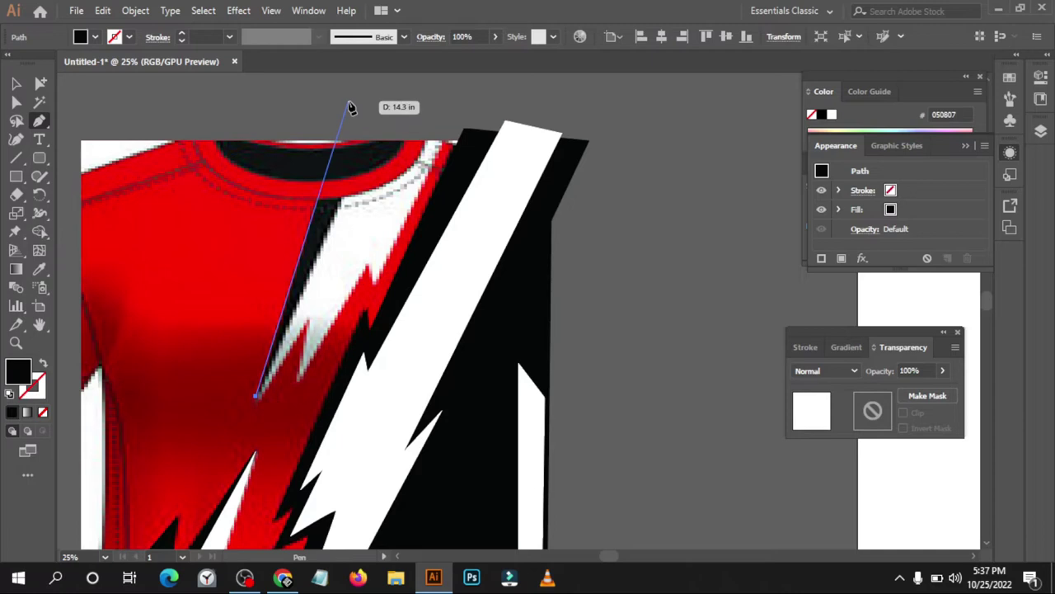
click(349, 105)
click(382, 112)
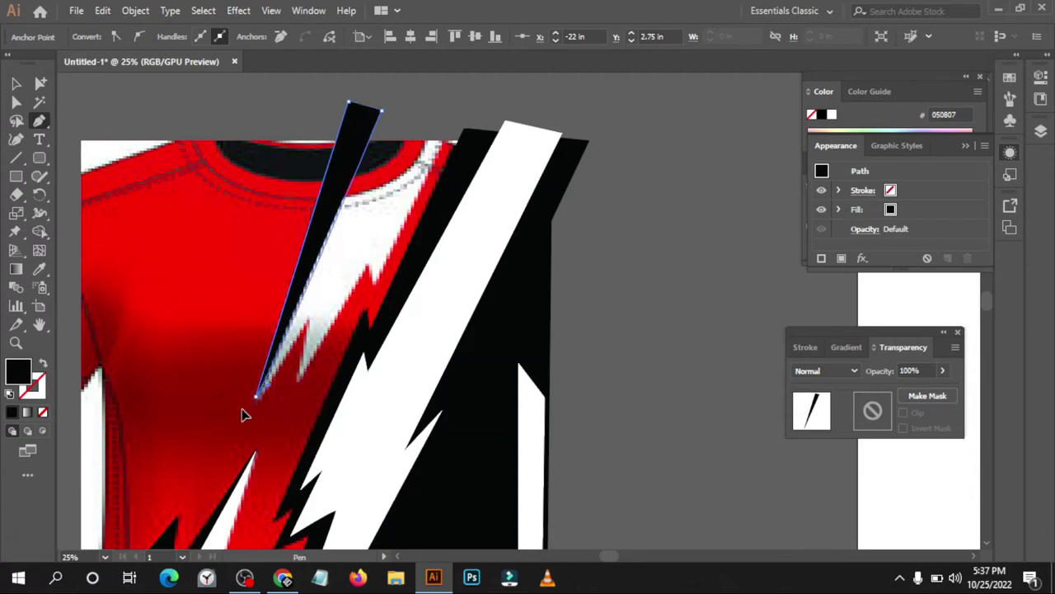
click(258, 395)
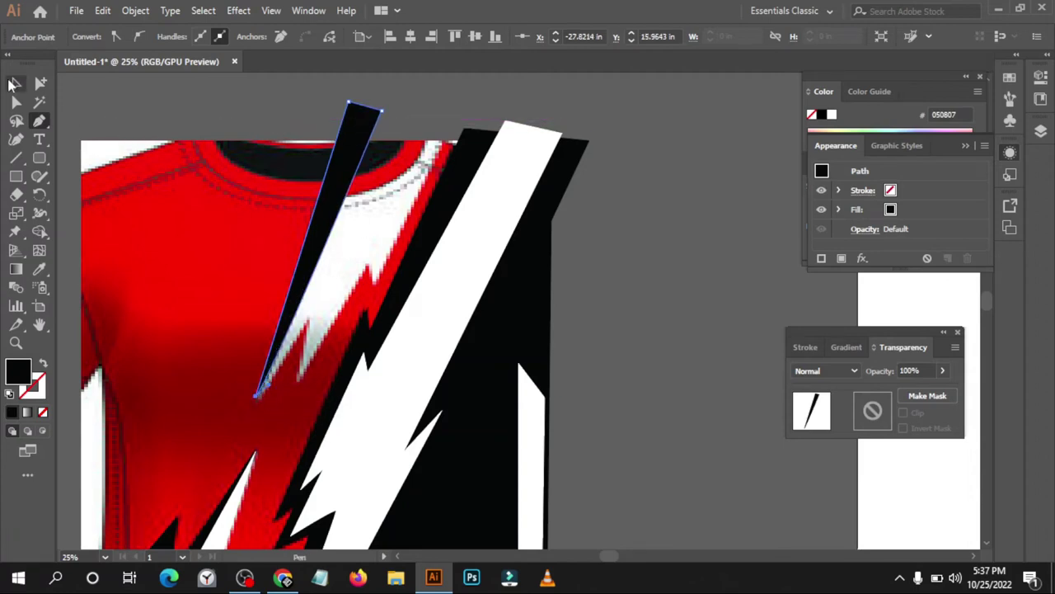
click(17, 83)
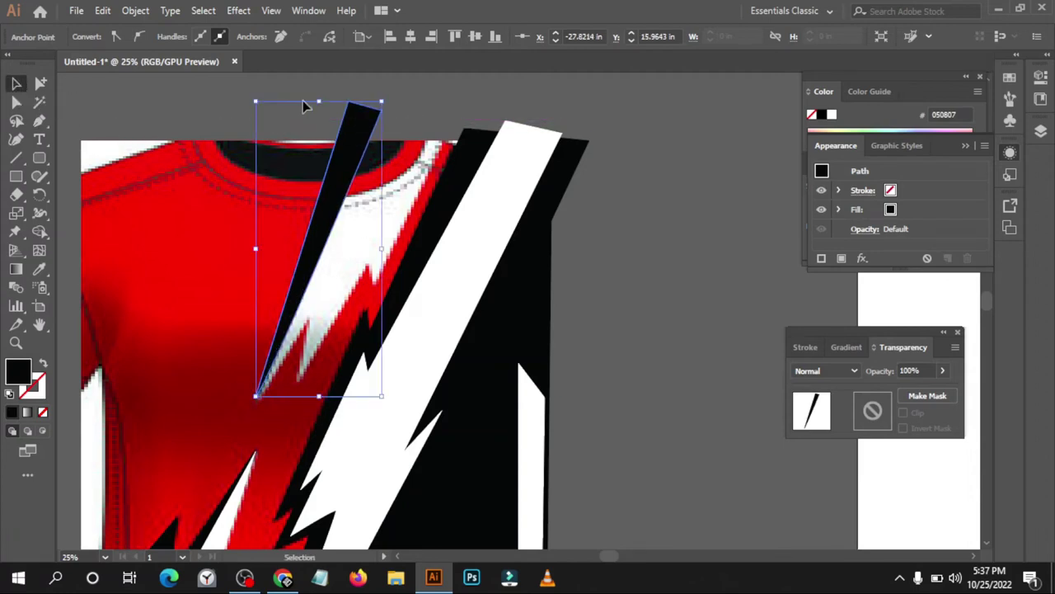
click(434, 88)
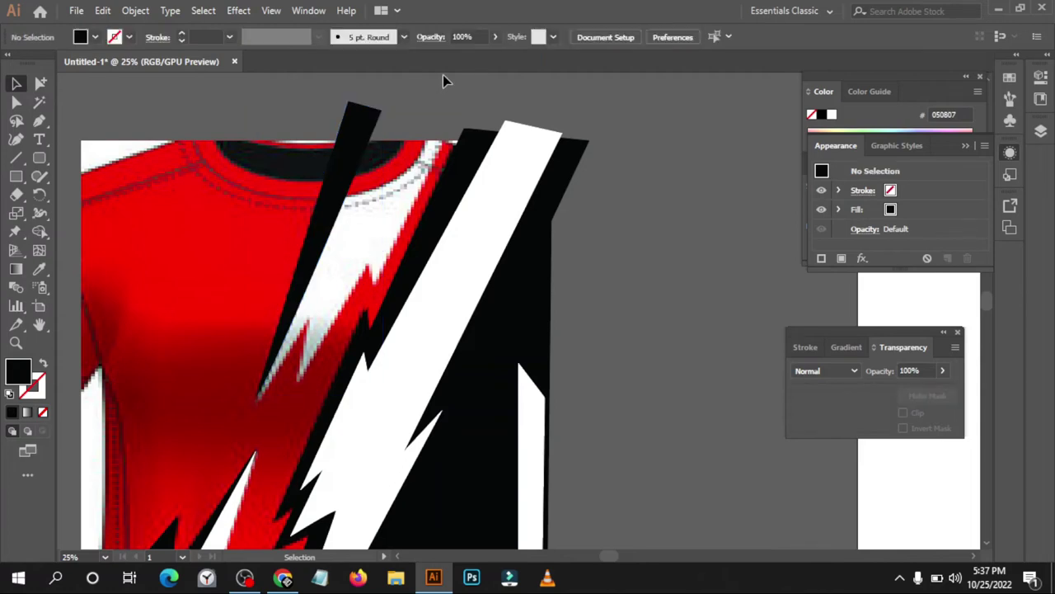
Pen-draw a closed zigzag bolt from the shirt's top edge down to mid-chest and back above the collar
key(p)
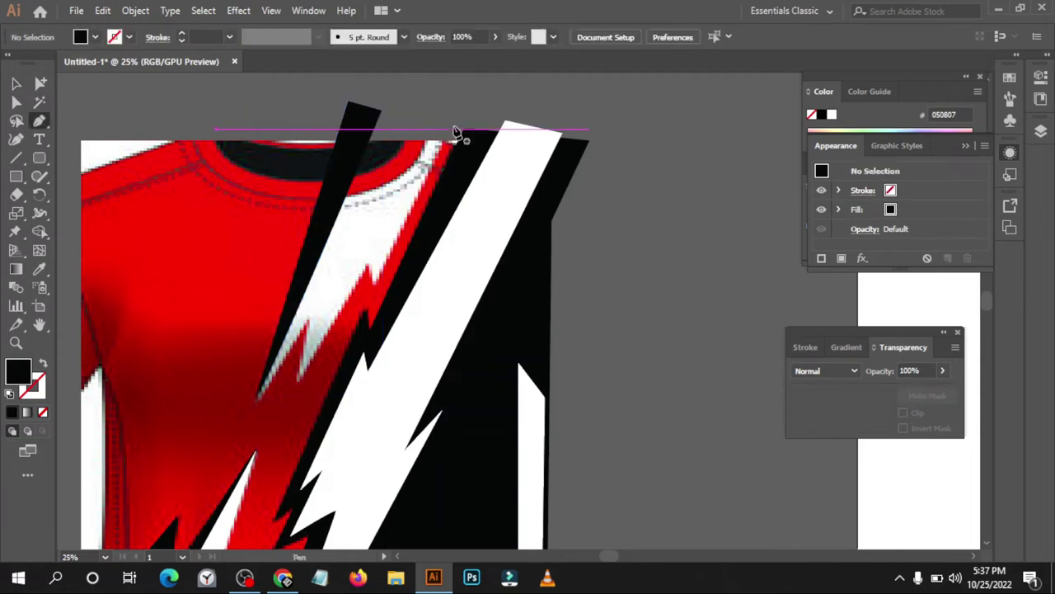
click(451, 129)
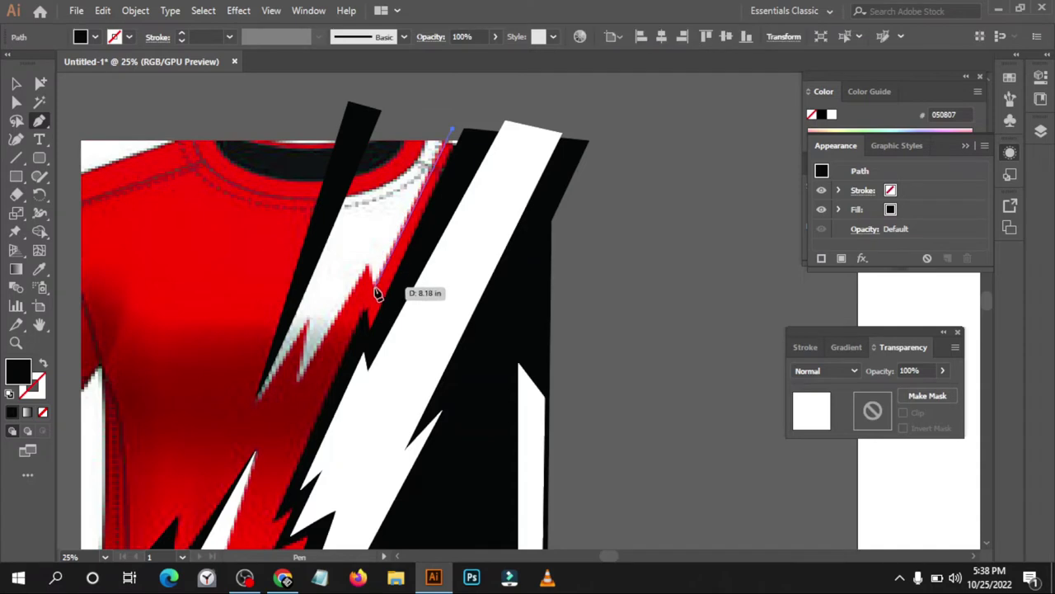
click(367, 262)
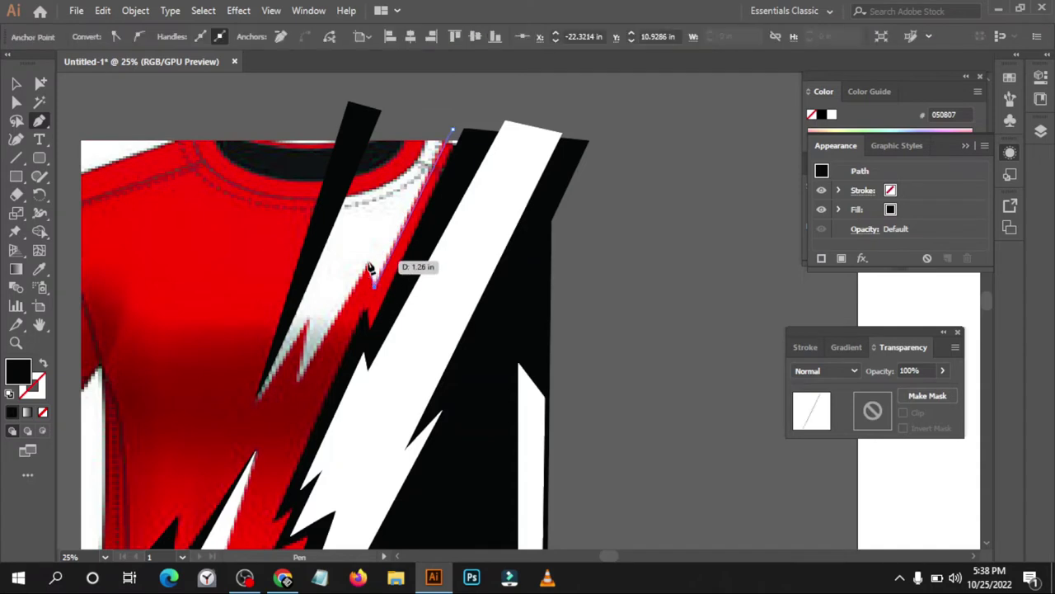
click(375, 286)
click(297, 385)
mouse_move(280, 400)
mouse_down()
mouse_move(302, 387)
mouse_move(307, 321)
mouse_up()
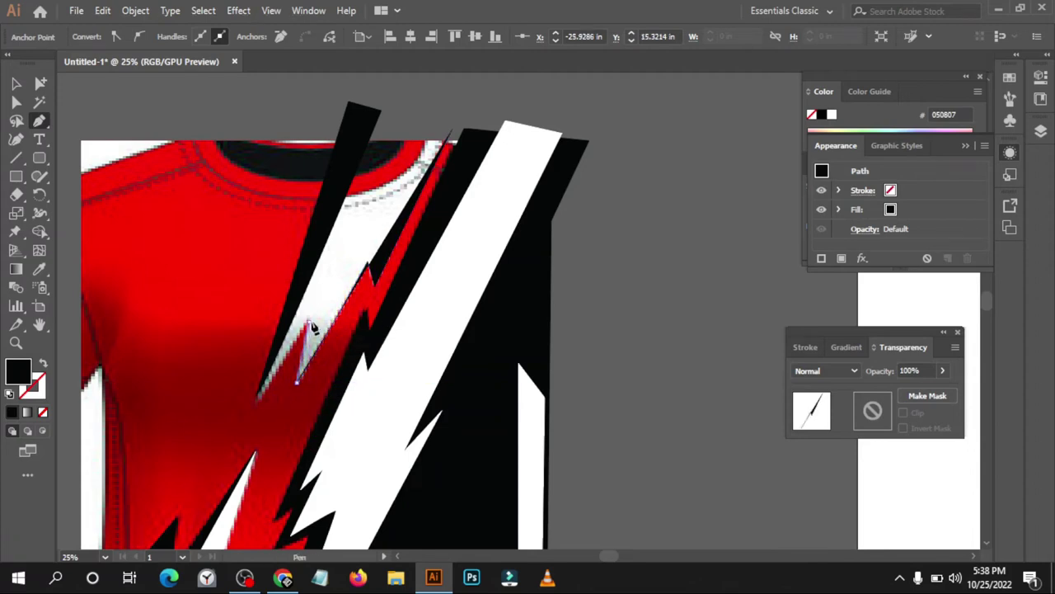
click(257, 399)
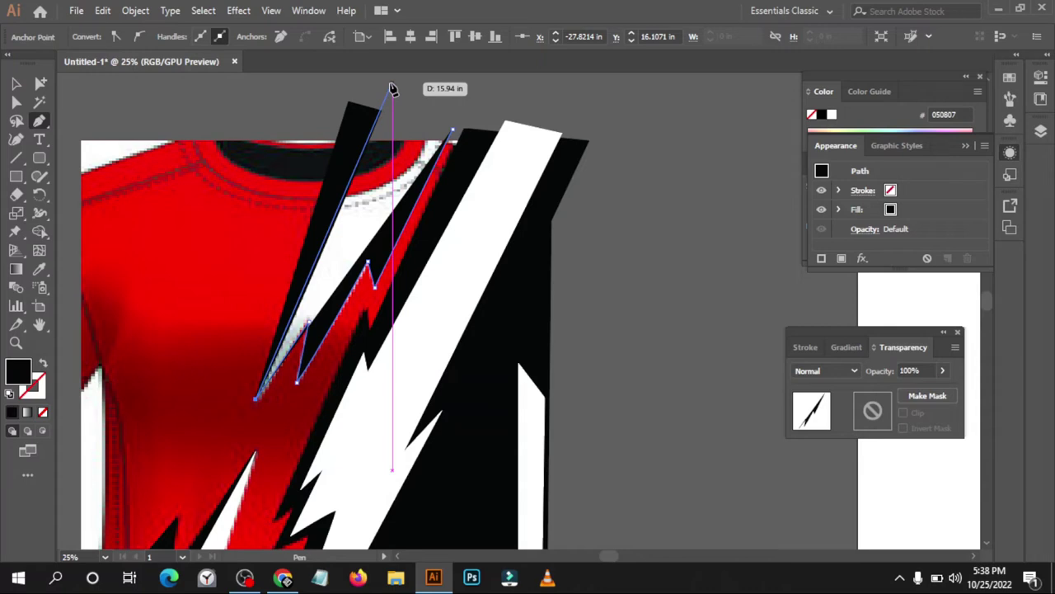
click(397, 85)
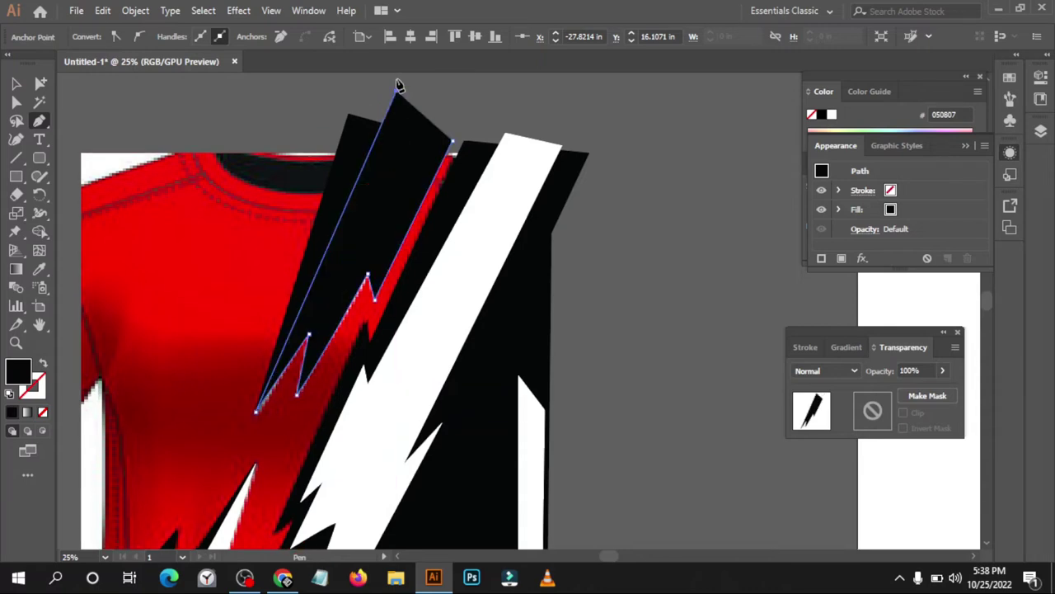
click(453, 141)
Fill the new bolt with white using the Eyedropper, then deselect it
key(i)
click(508, 210)
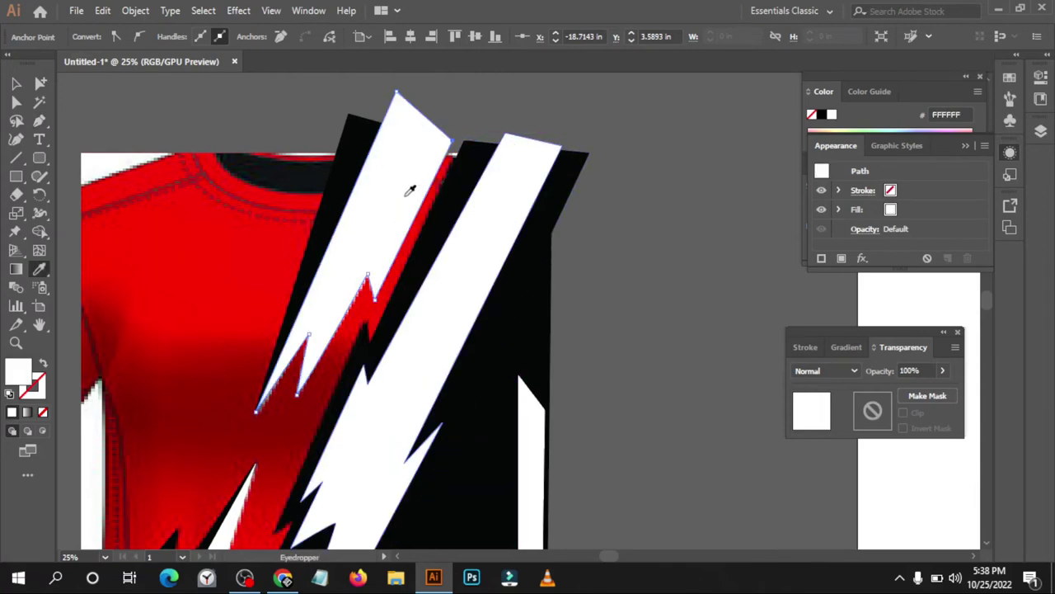
click(16, 83)
click(593, 111)
scroll(587, 113, down, 2)
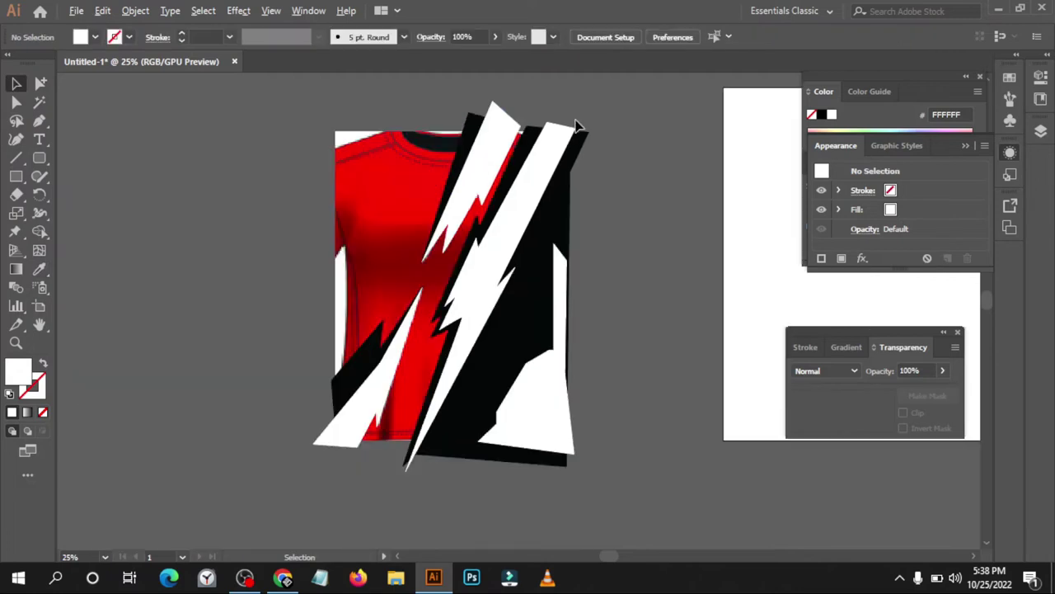
scroll(578, 125, down, 3)
Select all design pieces, move them left off the reference jersey, and group them
key(ctrl+a)
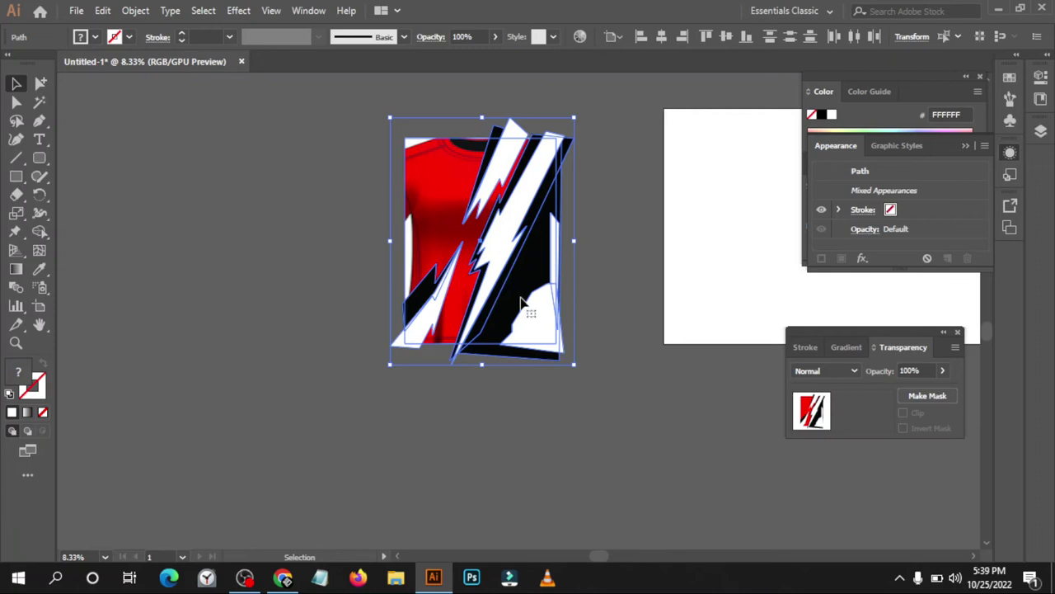
drag(526, 288, 307, 292)
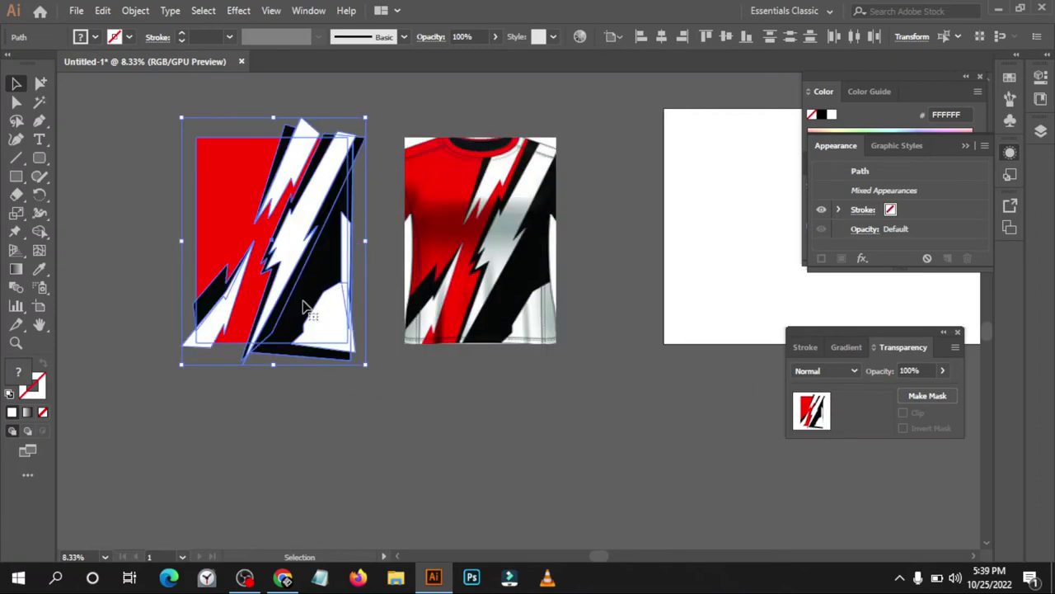
right_click(312, 299)
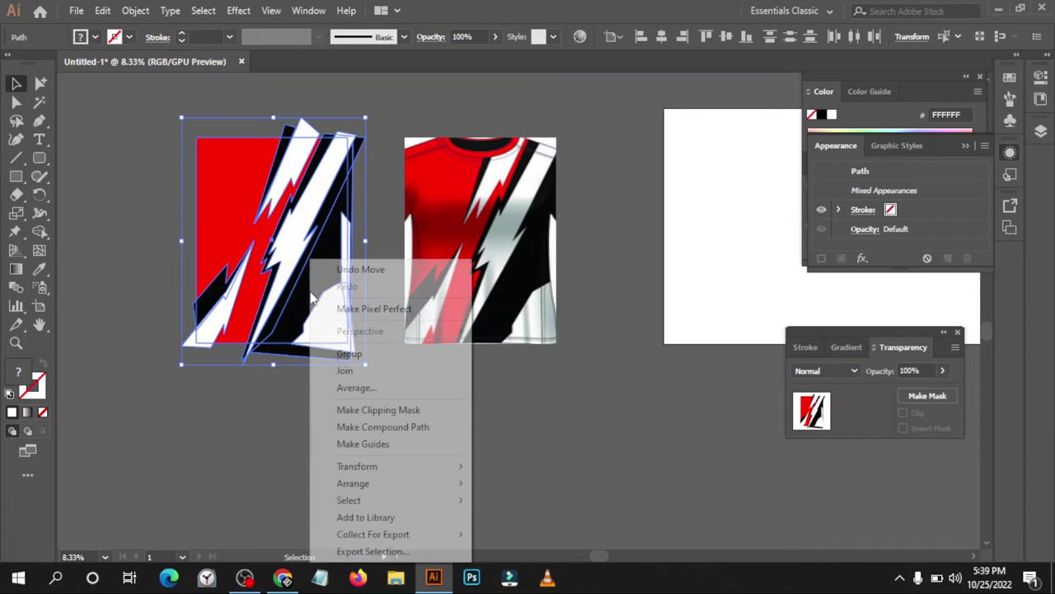
click(350, 356)
click(369, 493)
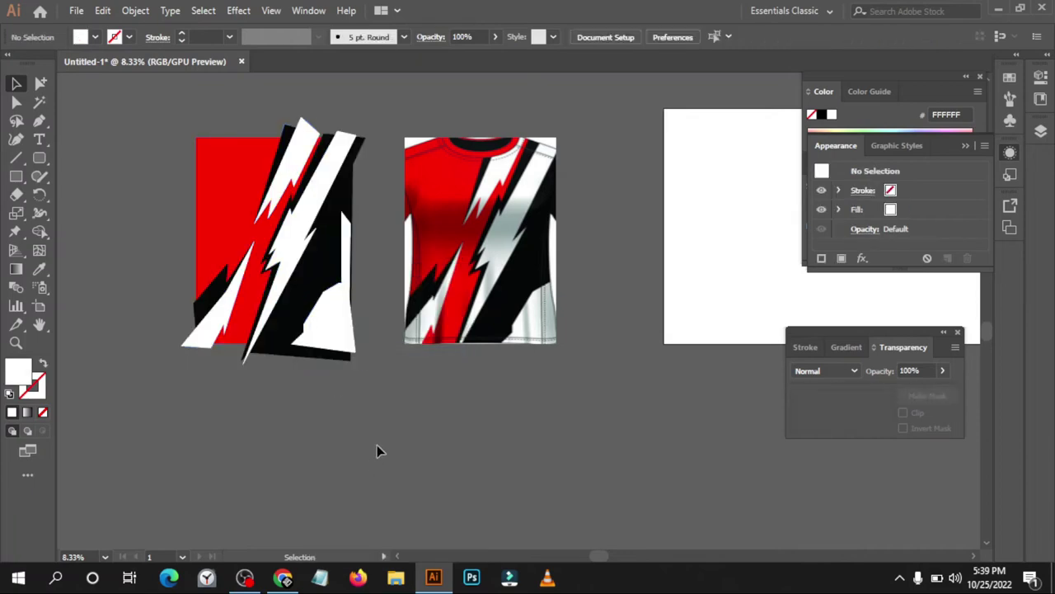
Create a 21 by 28.5 in rectangle and place it over the lightning design
click(15, 176)
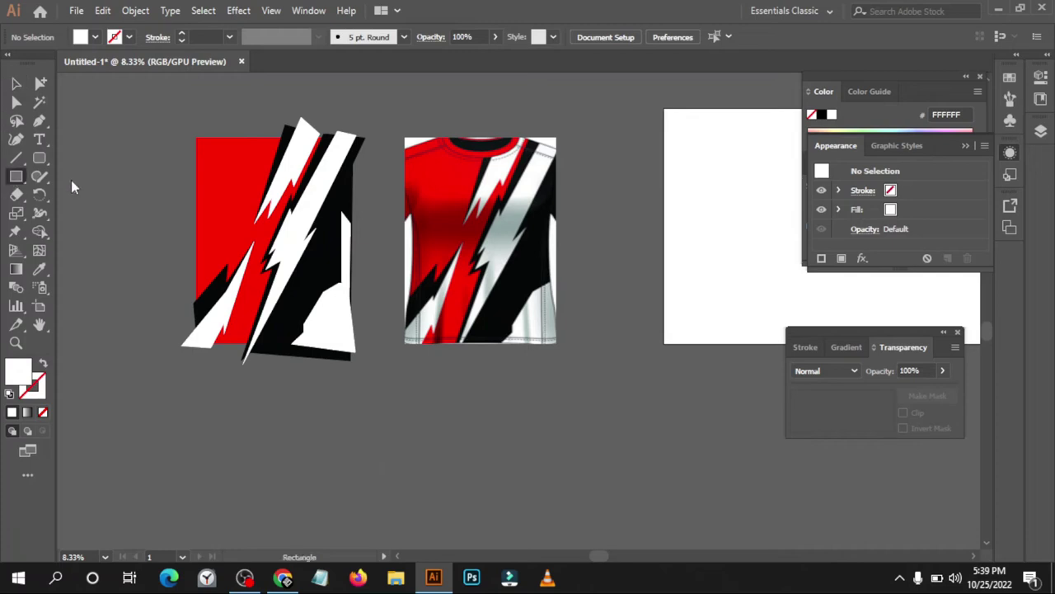
click(99, 188)
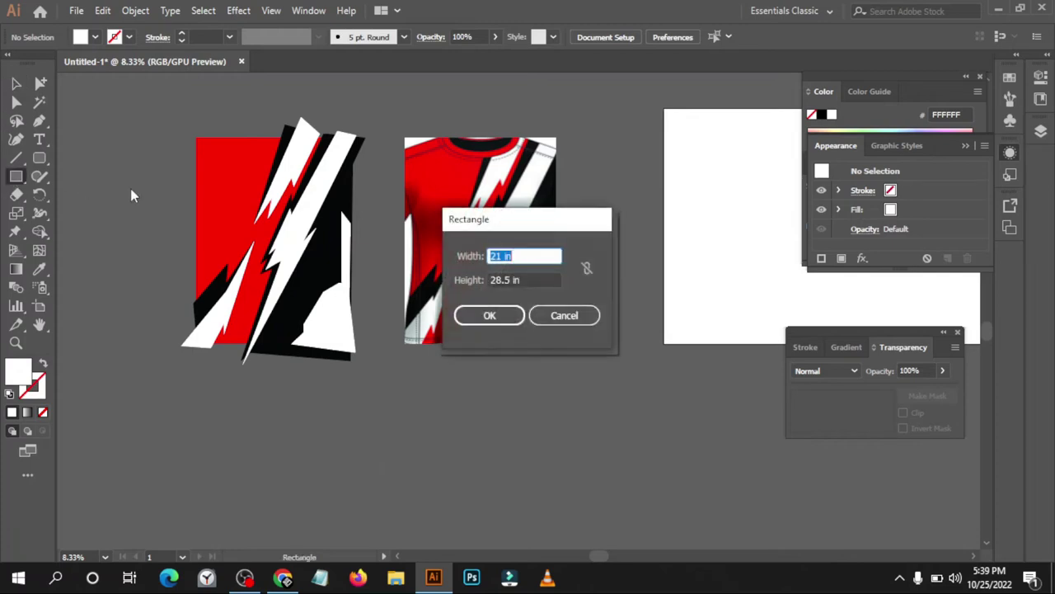
click(488, 319)
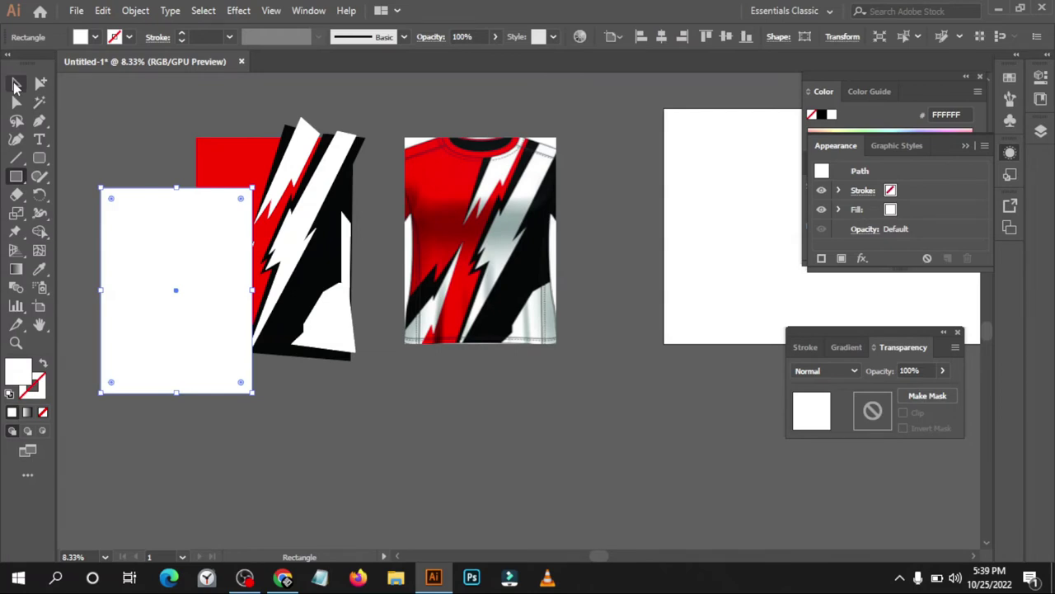
click(15, 84)
scroll(151, 135, up, 1)
scroll(140, 144, up, 1)
drag(163, 293, 315, 211)
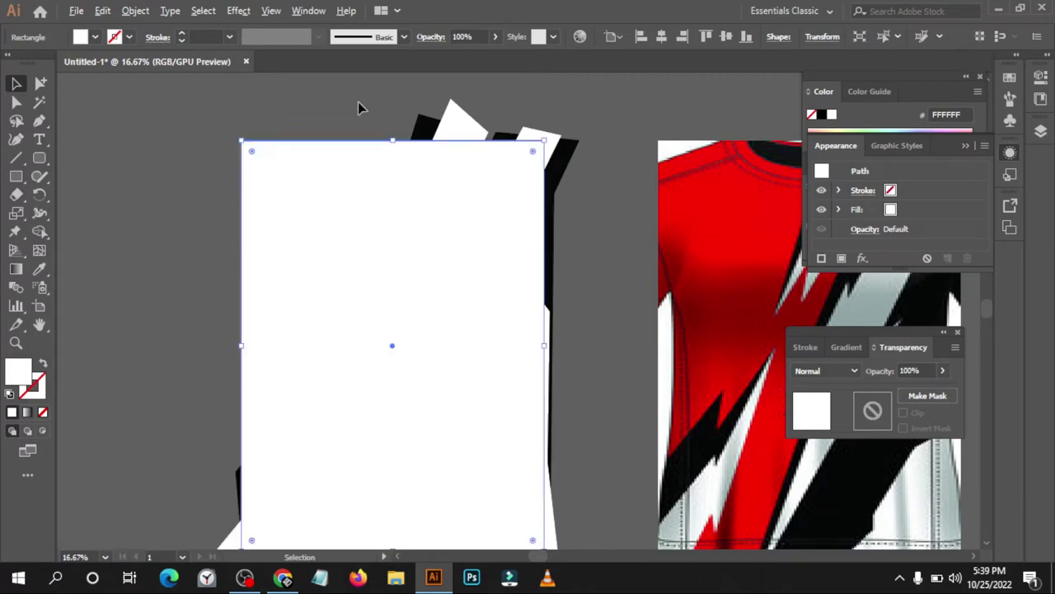
Select the rectangle with the design and clip them together with Ctrl+7
scroll(346, 106, down, 1)
drag(528, 480, 495, 437)
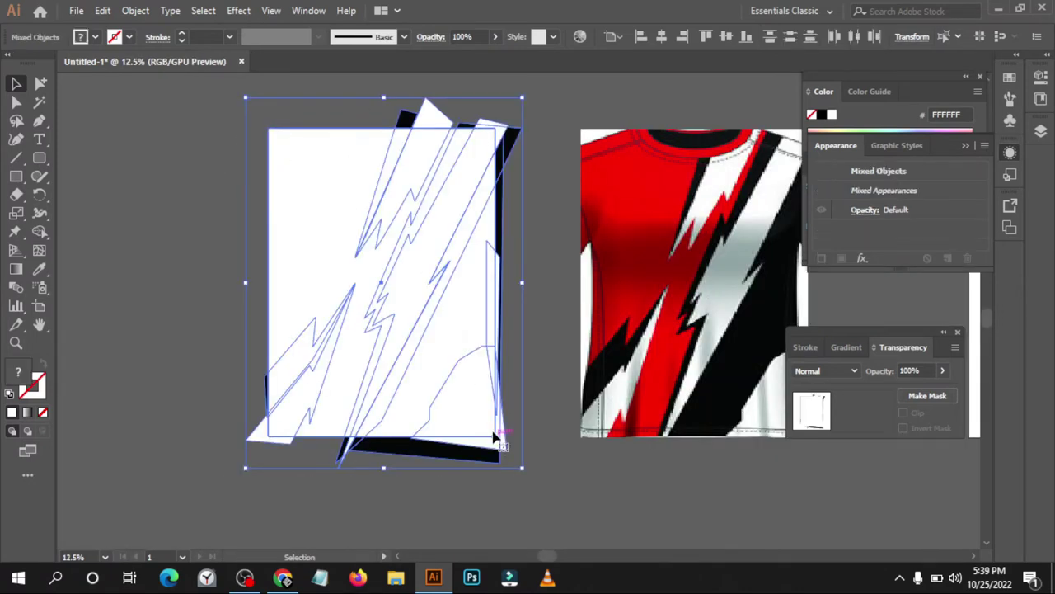
key(ctrl+7)
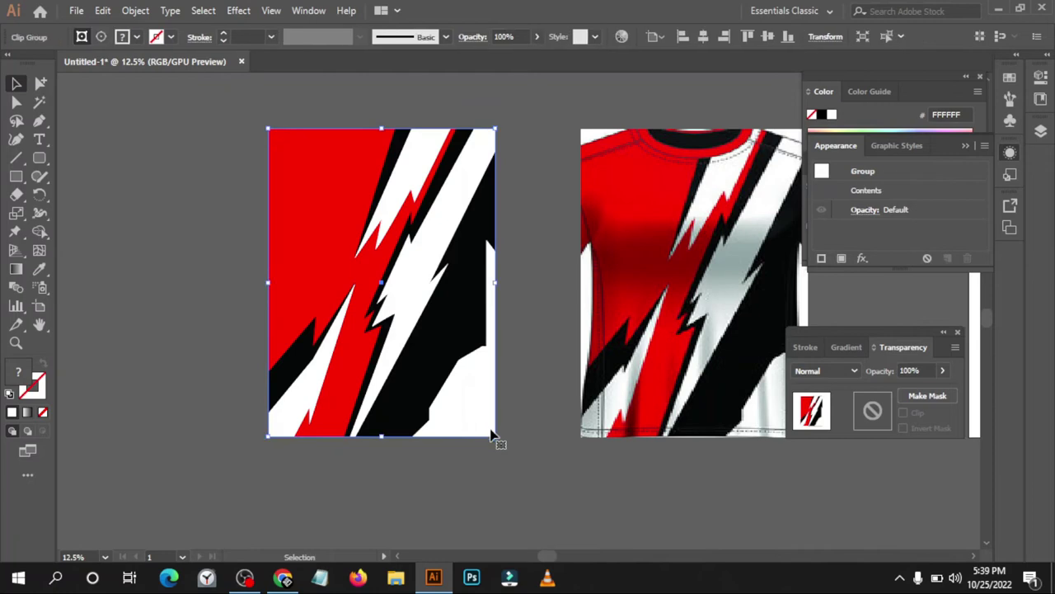
click(192, 275)
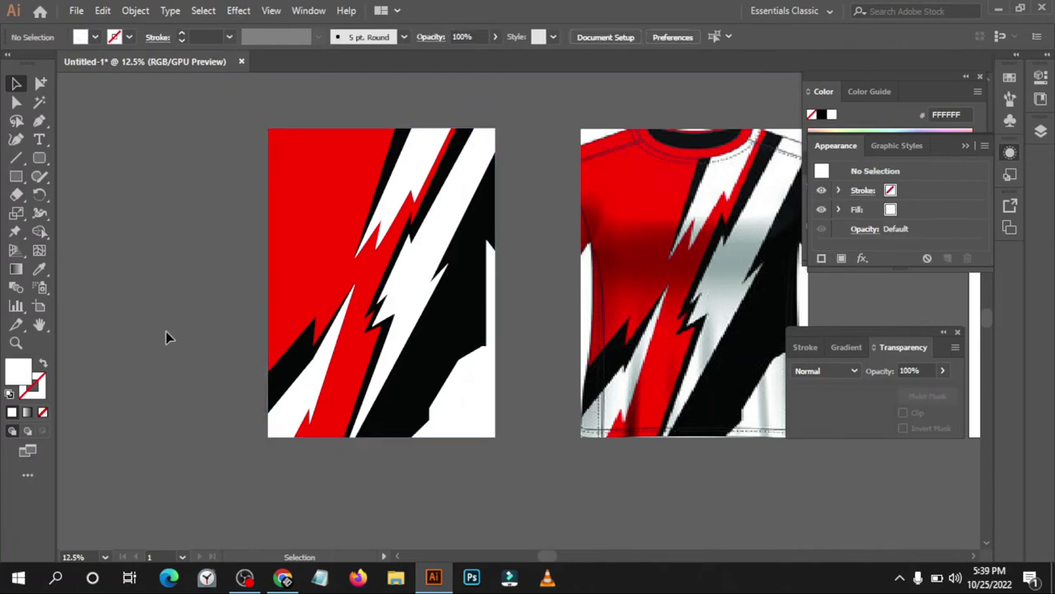
alt+scroll(201, 322, down, 2)
Zoom out and move the black front-and-back jersey template onto the blank artboard
scroll(206, 312, right, 3)
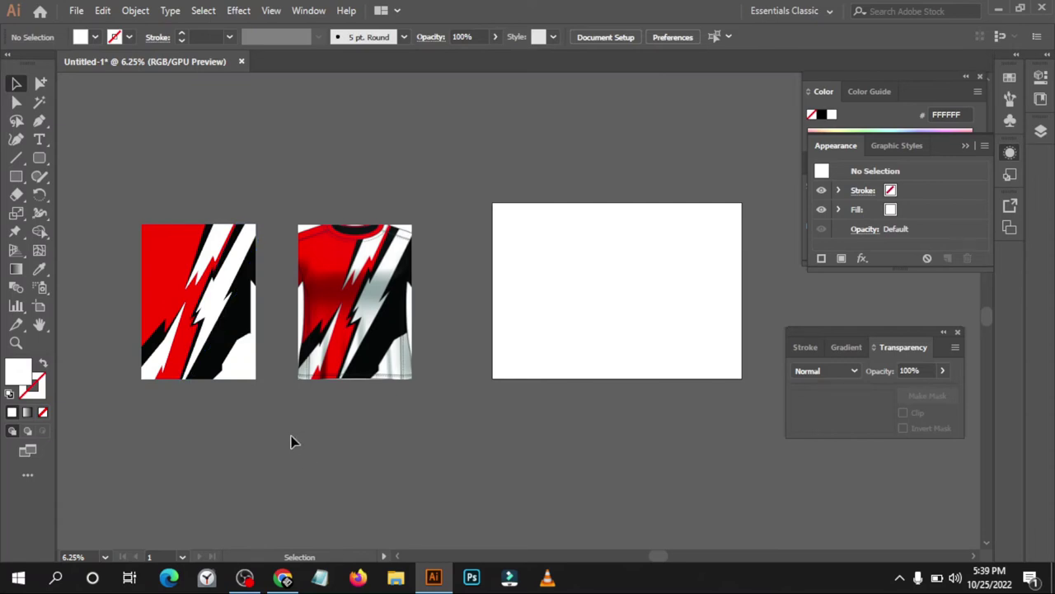
key(ctrl+minus)
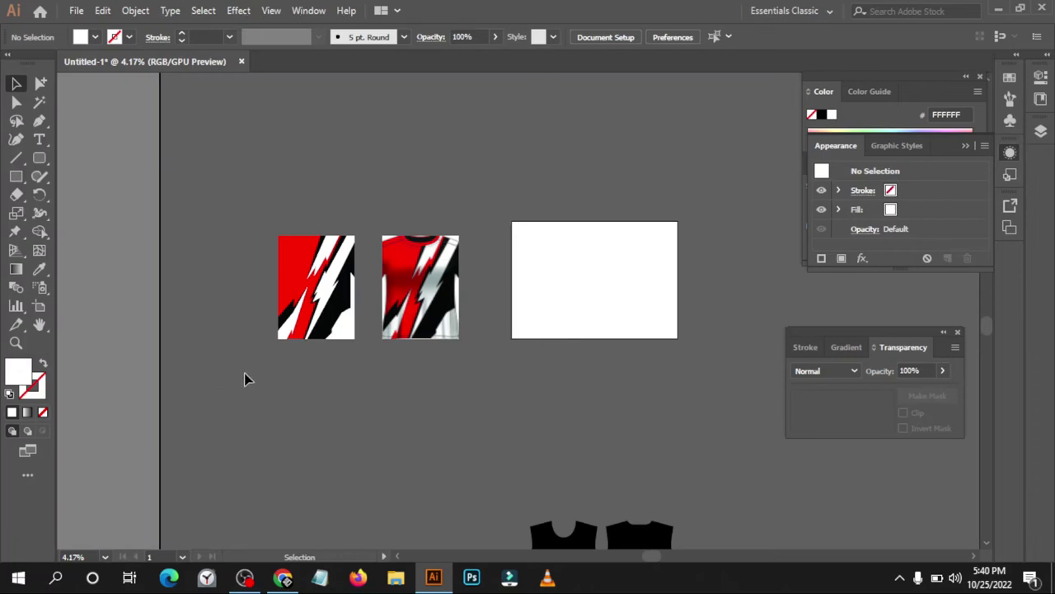
scroll(371, 412, down, 2)
scroll(498, 445, down, 1)
mouse_move(466, 349)
mouse_down()
mouse_move(670, 486)
mouse_move(626, 223)
mouse_up()
scroll(667, 478, up, 1)
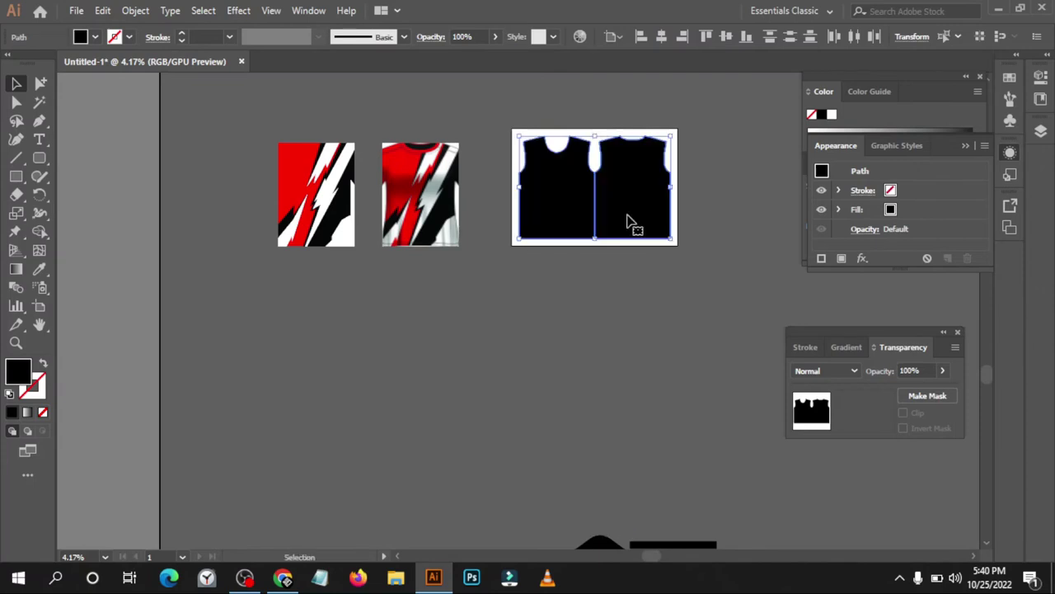
click(610, 340)
Move the clipped lightning pattern over the front jersey panel
alt+scroll(683, 206, up, 2)
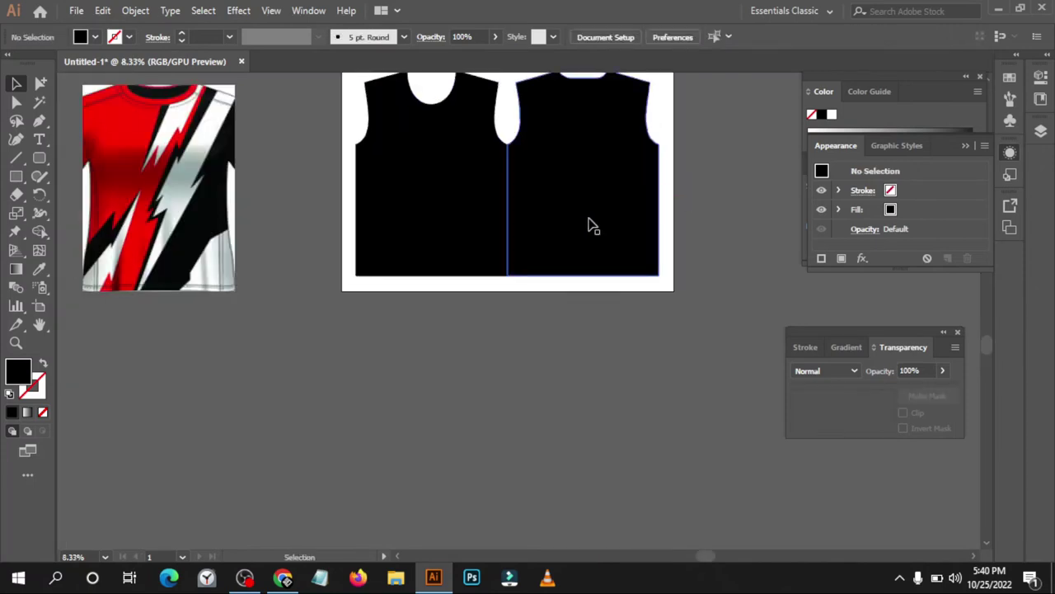
alt+scroll(509, 312, down, 1)
alt+scroll(509, 314, down, 1)
drag(233, 261, 468, 256)
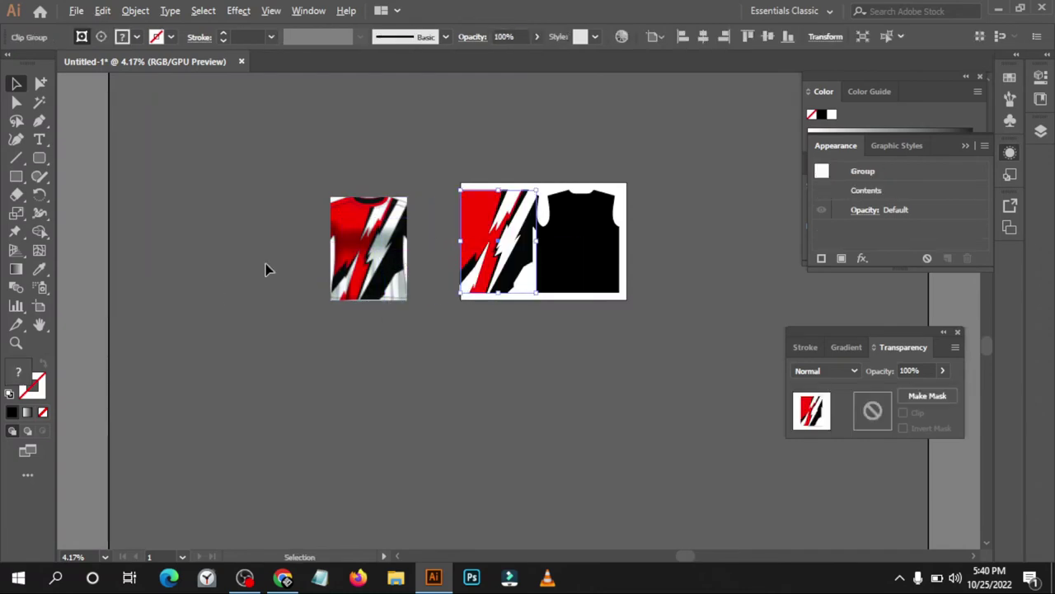
Send the lightning pattern group to the back, behind the front jersey shape
key(a)
scroll(542, 258, left, 1)
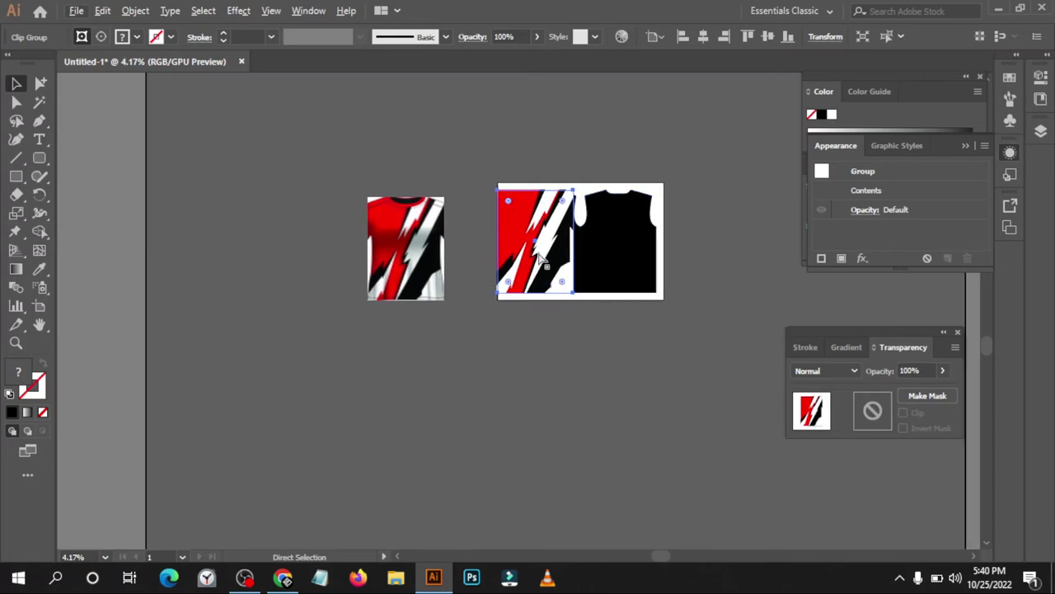
key(v)
key(ctrl+equal)
right_click(488, 245)
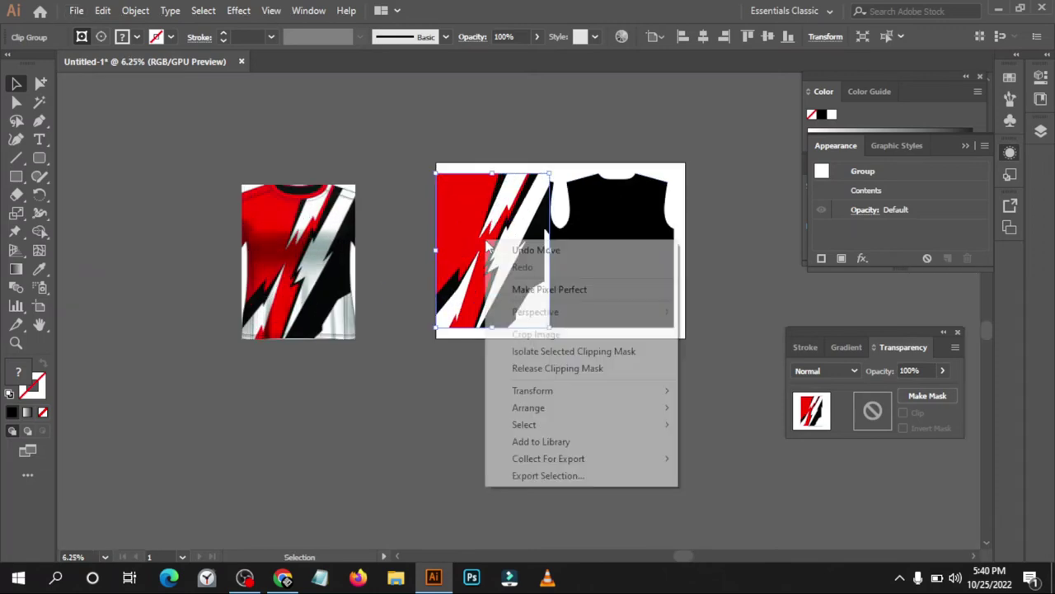
mouse_move(529, 408)
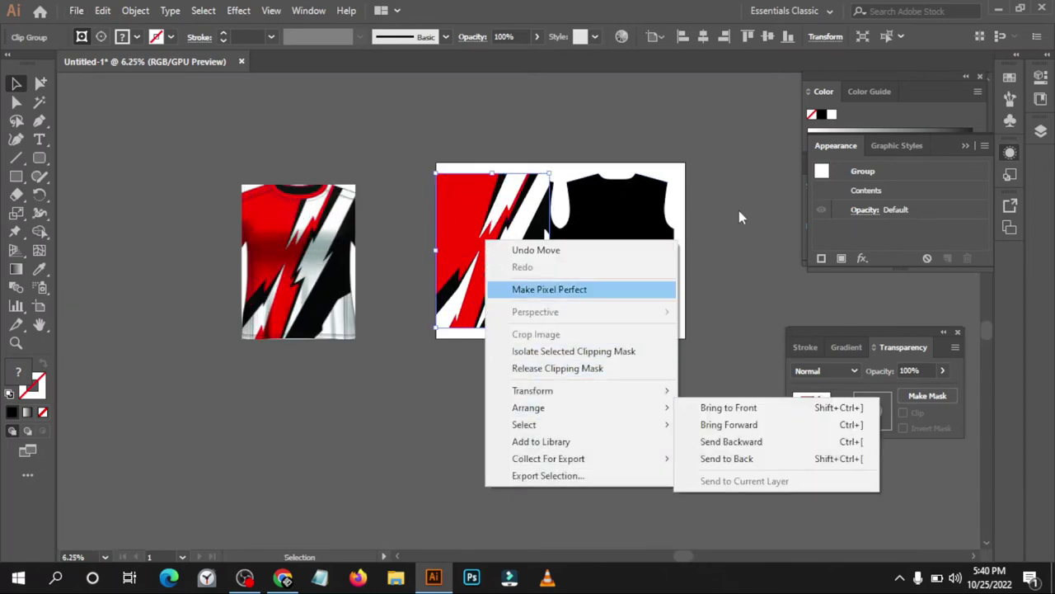
click(739, 217)
key(ctrl+equal)
key(ctrl+equal)
key(ctrl+shift+a)
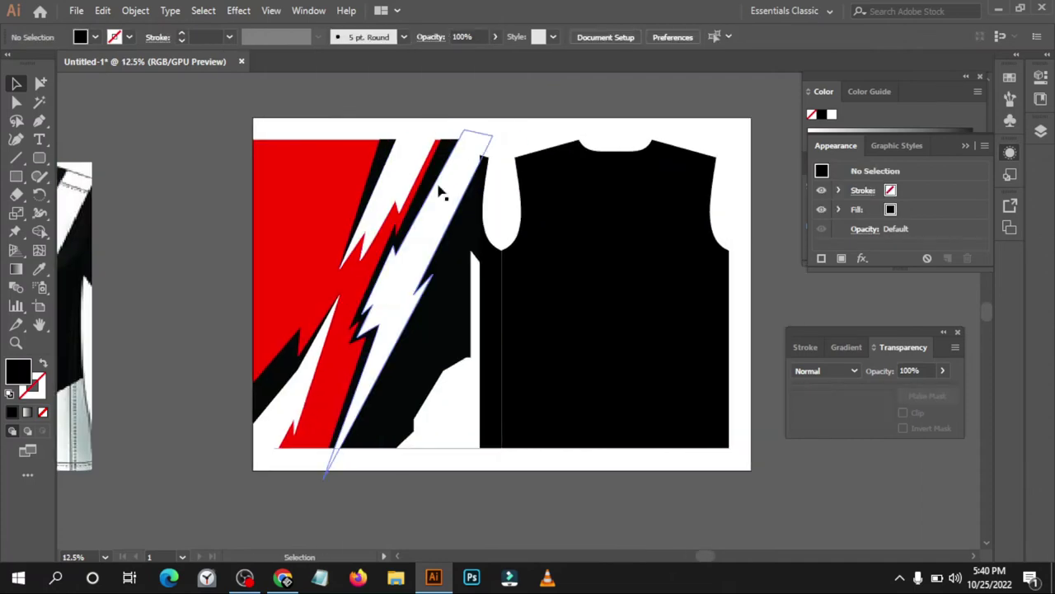
click(347, 260)
right_click(347, 262)
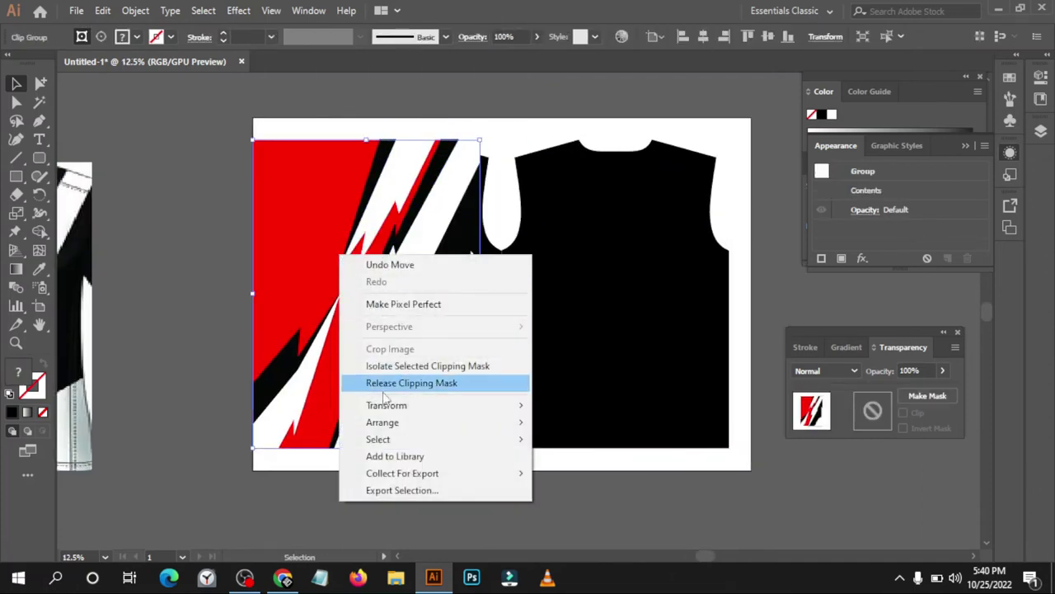
click(594, 474)
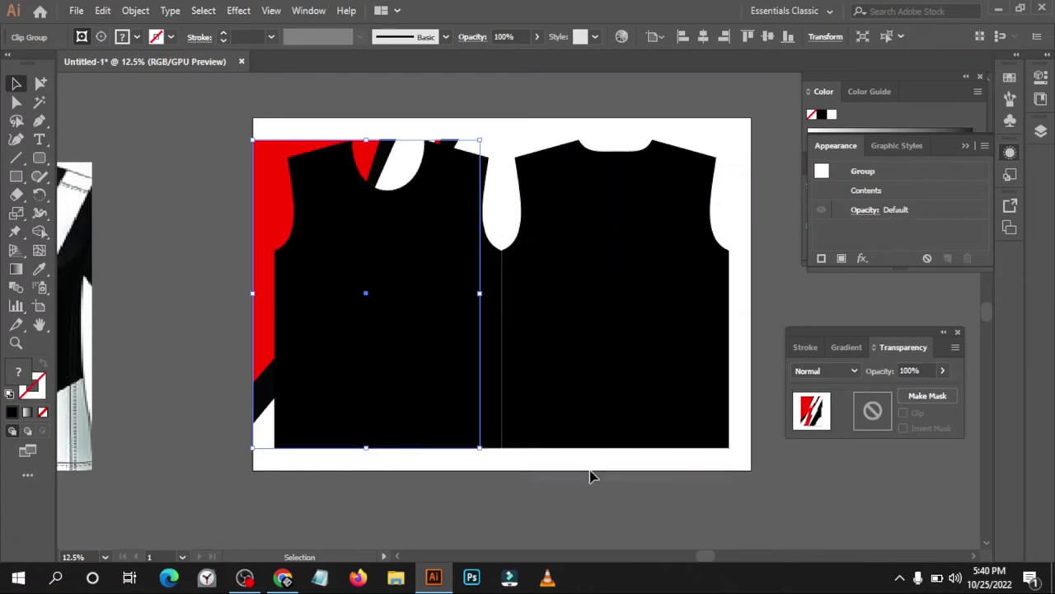
Line the front black jersey shape up over the pattern and set its opacity to 36%
click(330, 239)
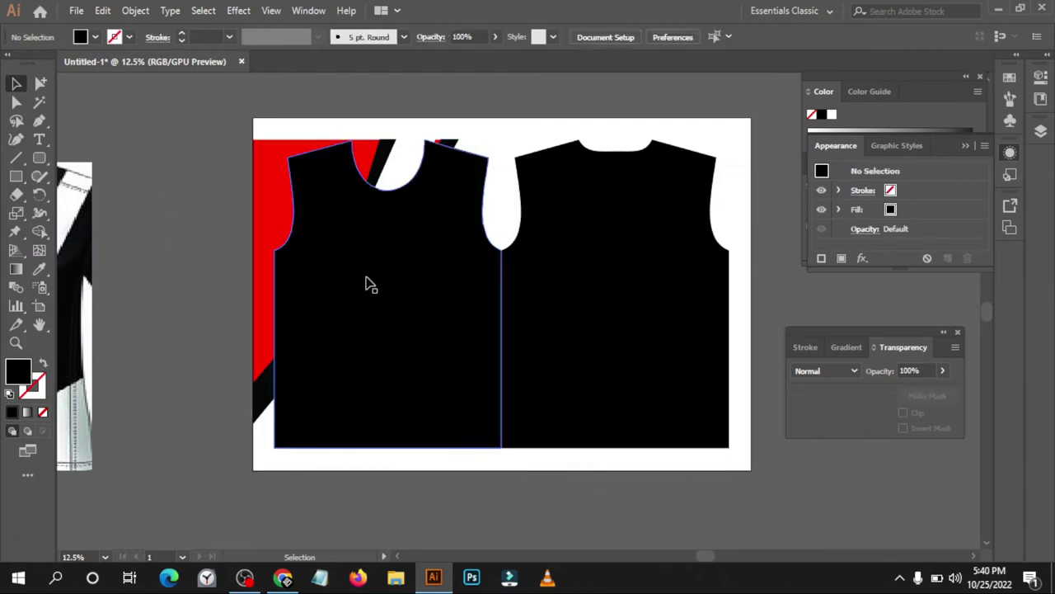
drag(367, 283, 346, 288)
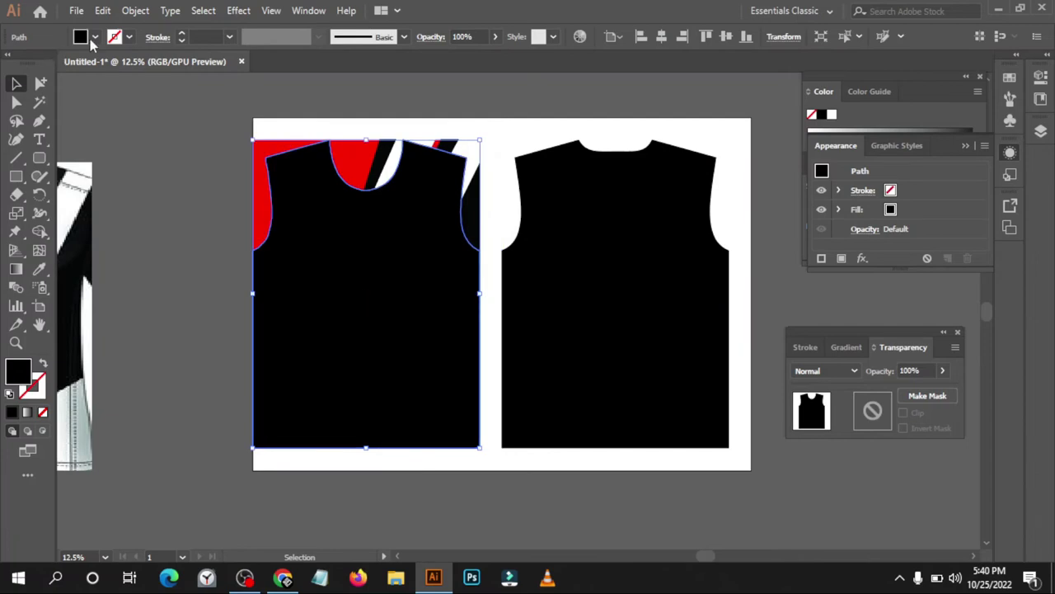
click(943, 370)
click(905, 389)
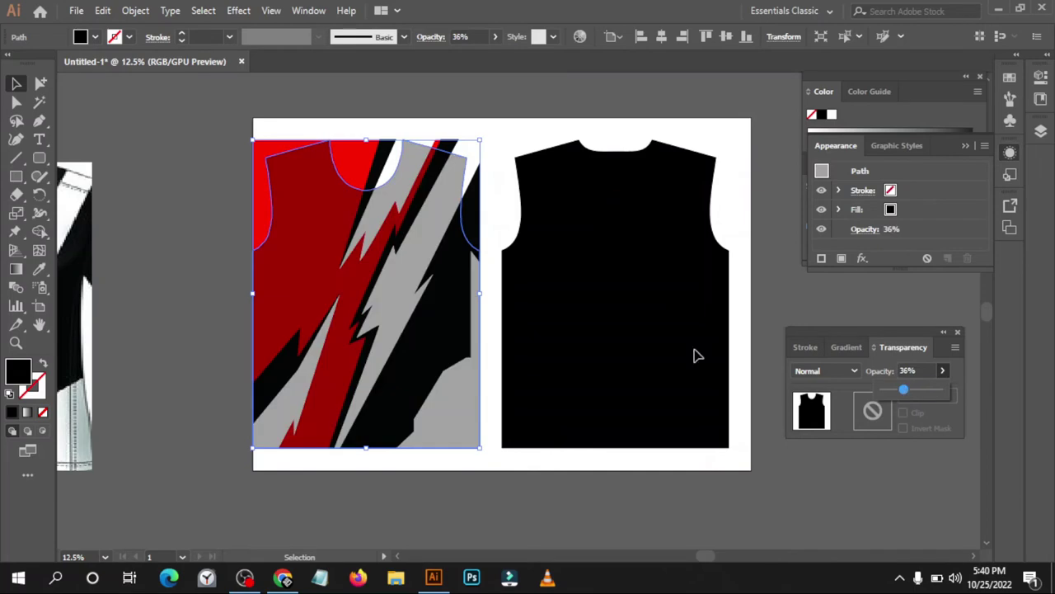
click(157, 123)
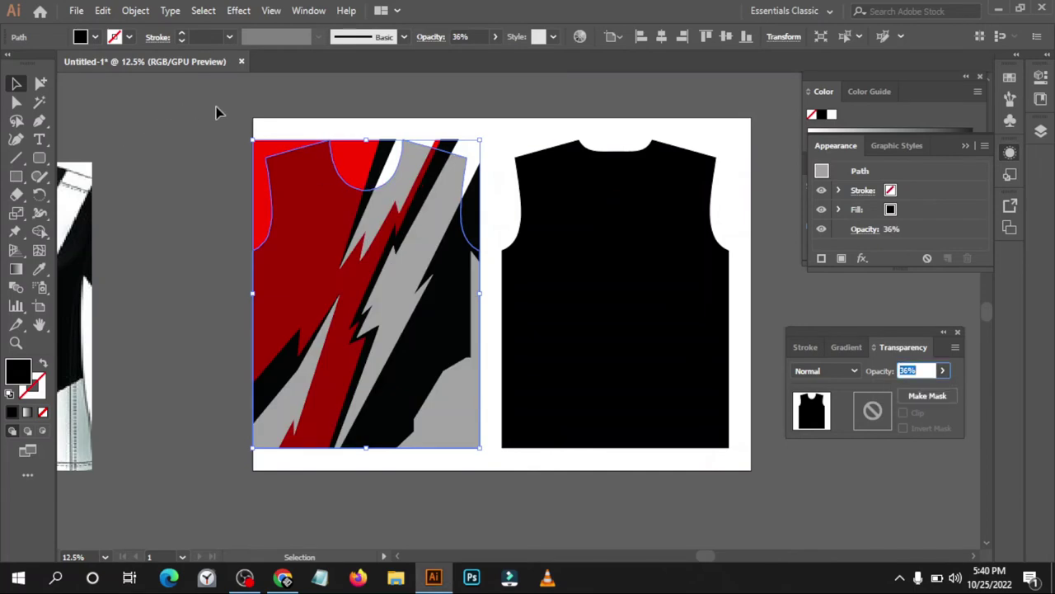
click(192, 132)
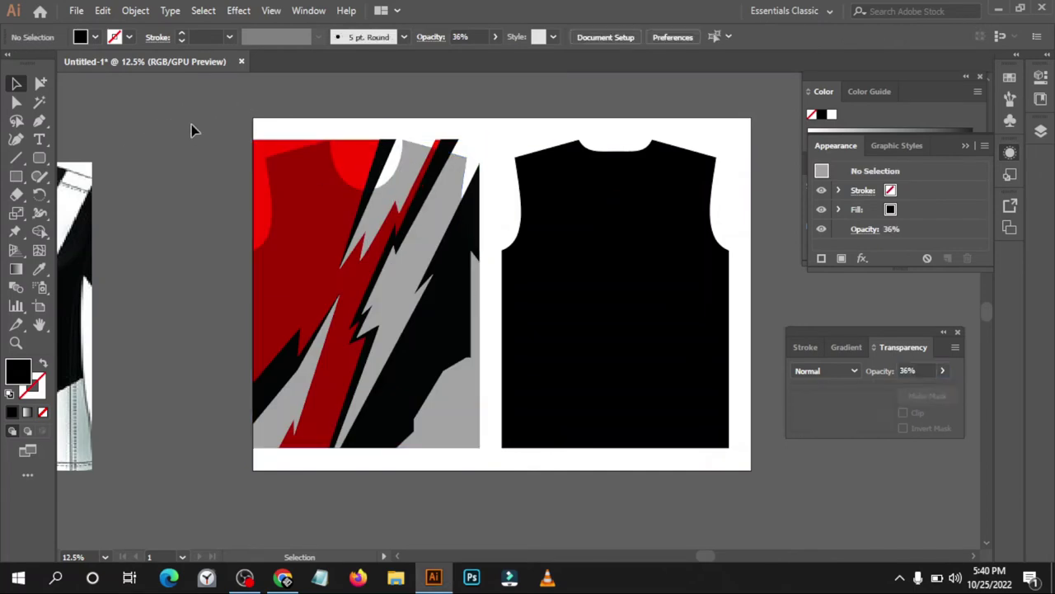
Select the jersey shape and pattern and set the Align panel to Align To Key Object
alt+scroll(217, 166, up, 1)
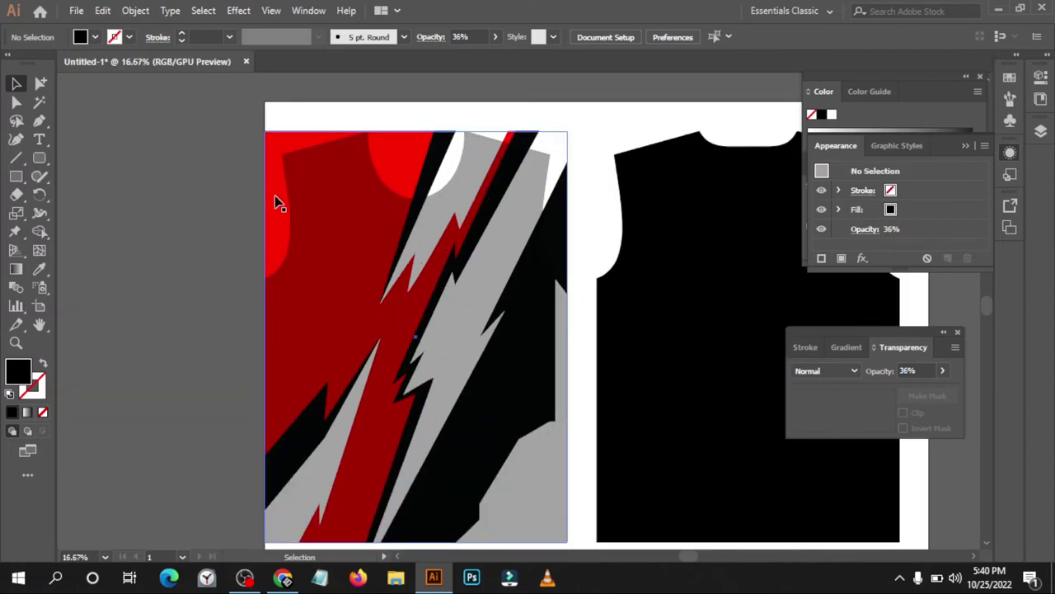
alt+scroll(345, 188, down, 2)
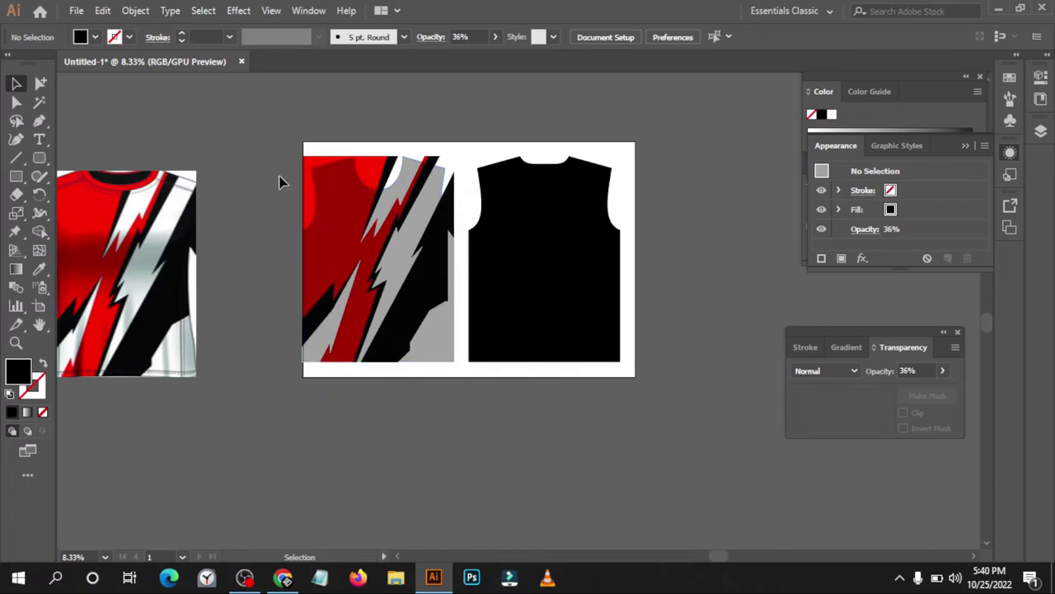
alt+scroll(341, 166, up, 1)
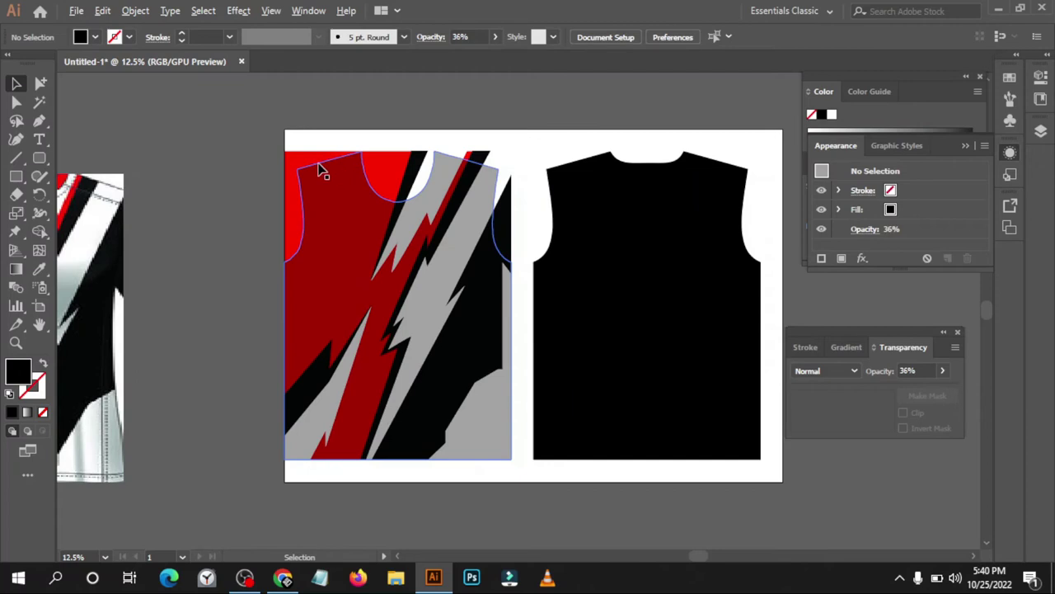
click(443, 304)
click(859, 121)
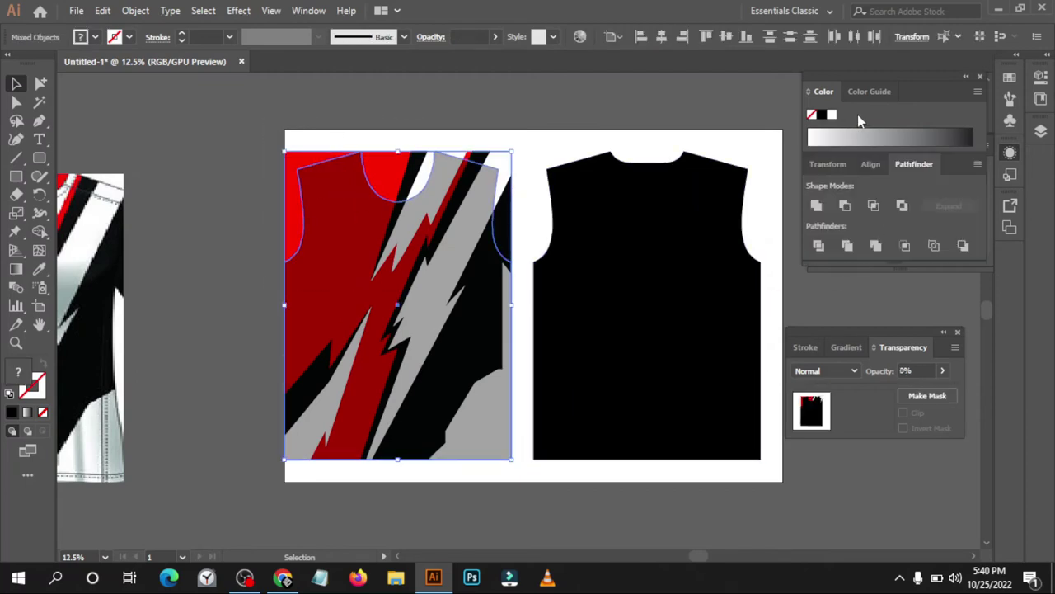
click(873, 163)
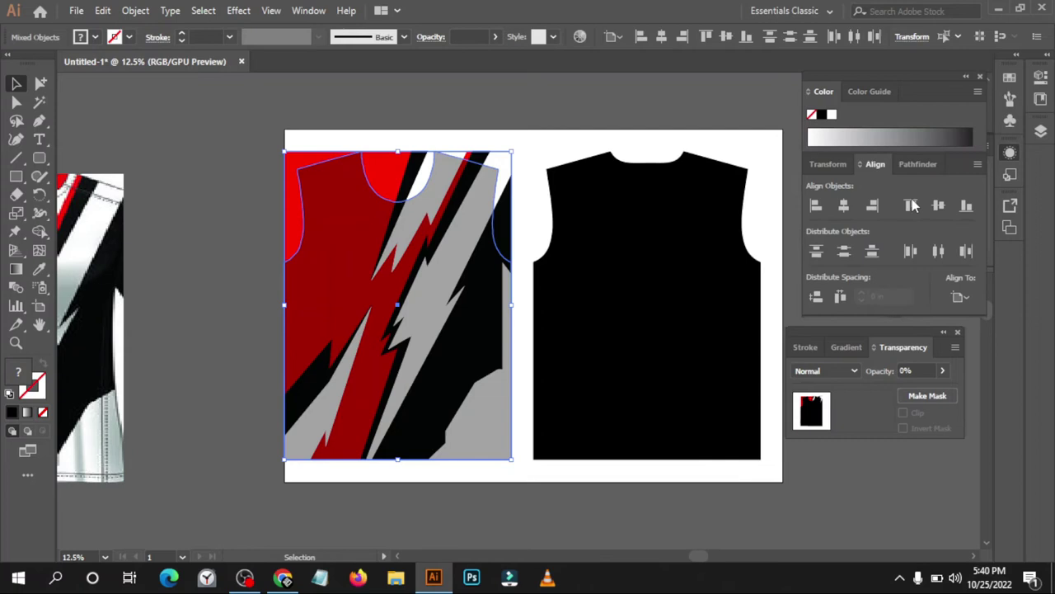
click(971, 299)
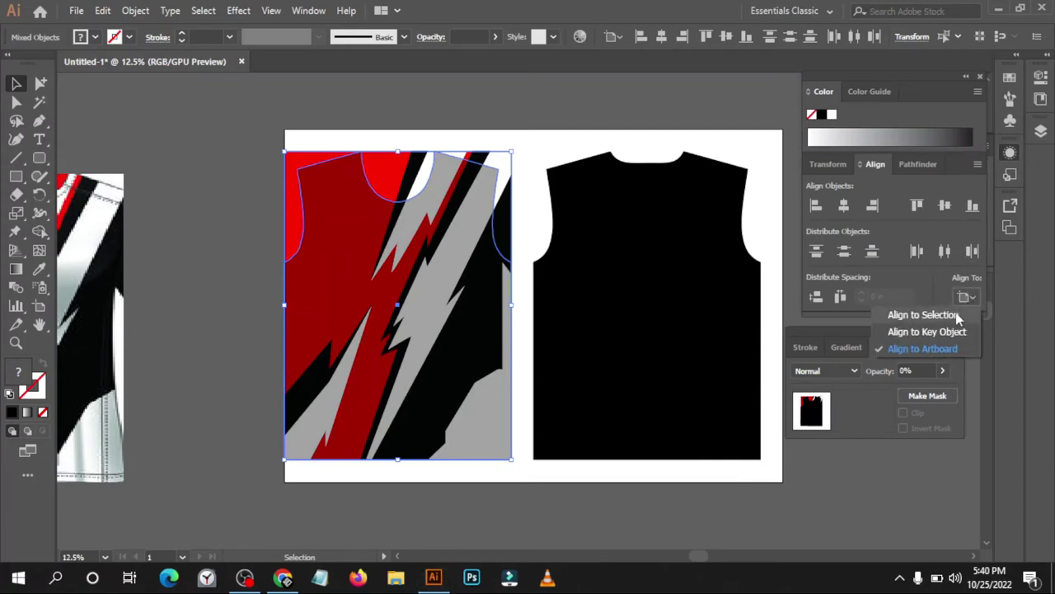
click(954, 335)
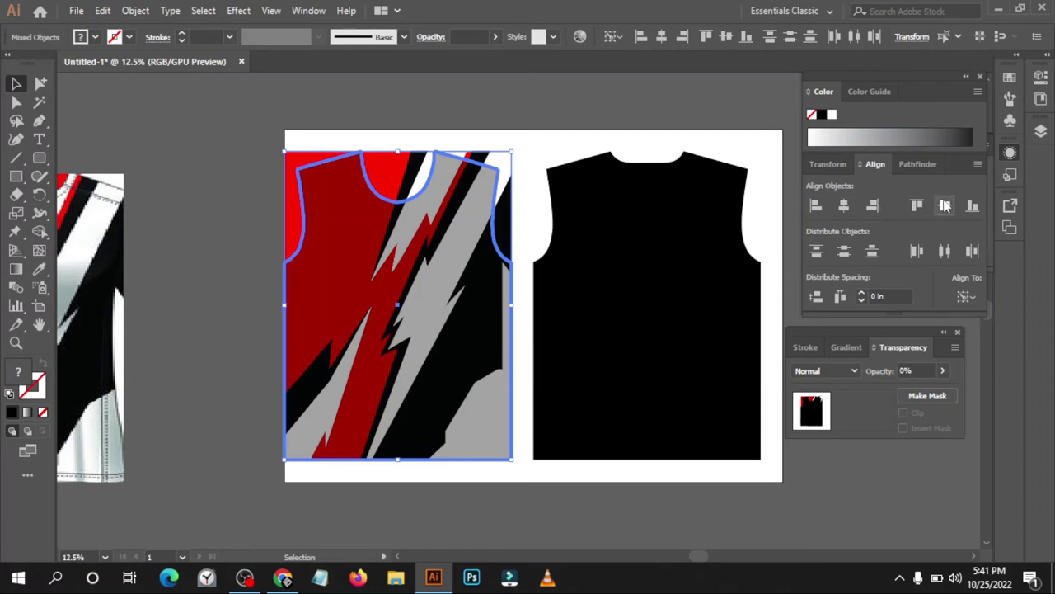
Reselect the jersey and pattern and make a clipping mask with Ctrl+7
click(498, 102)
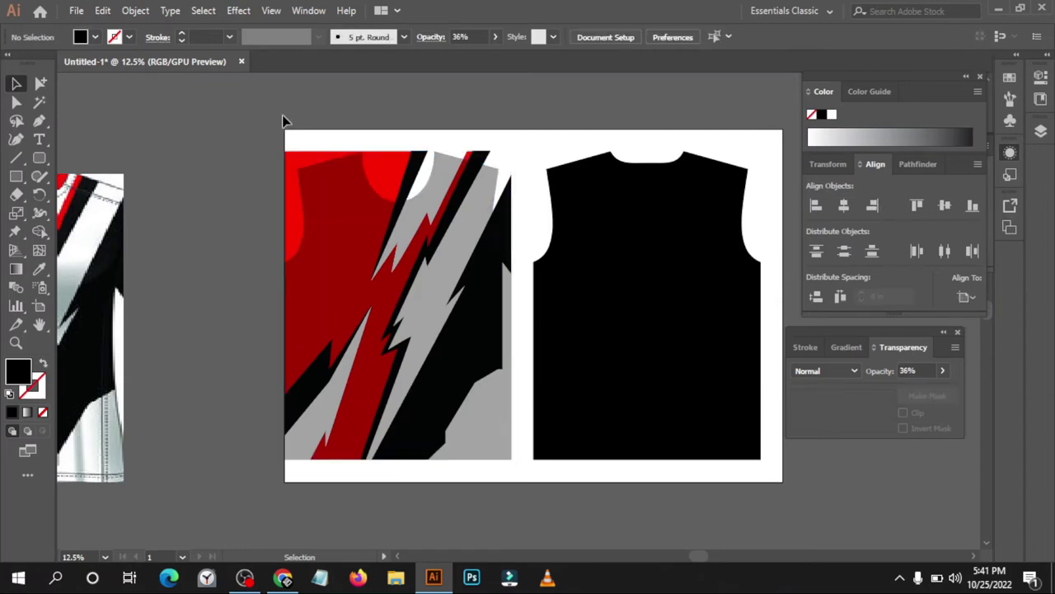
click(402, 281)
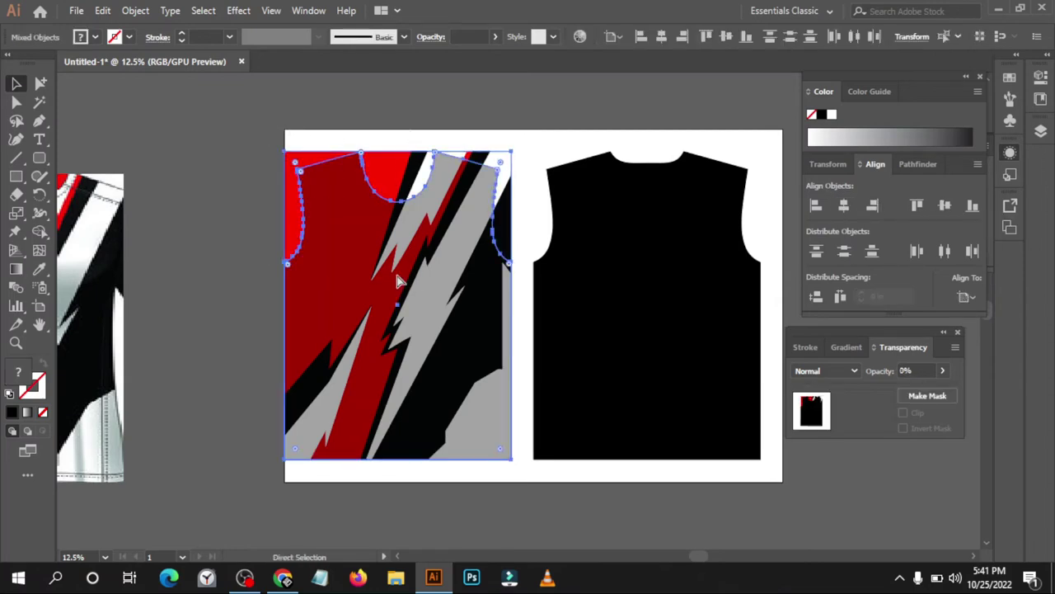
key(ctrl+7)
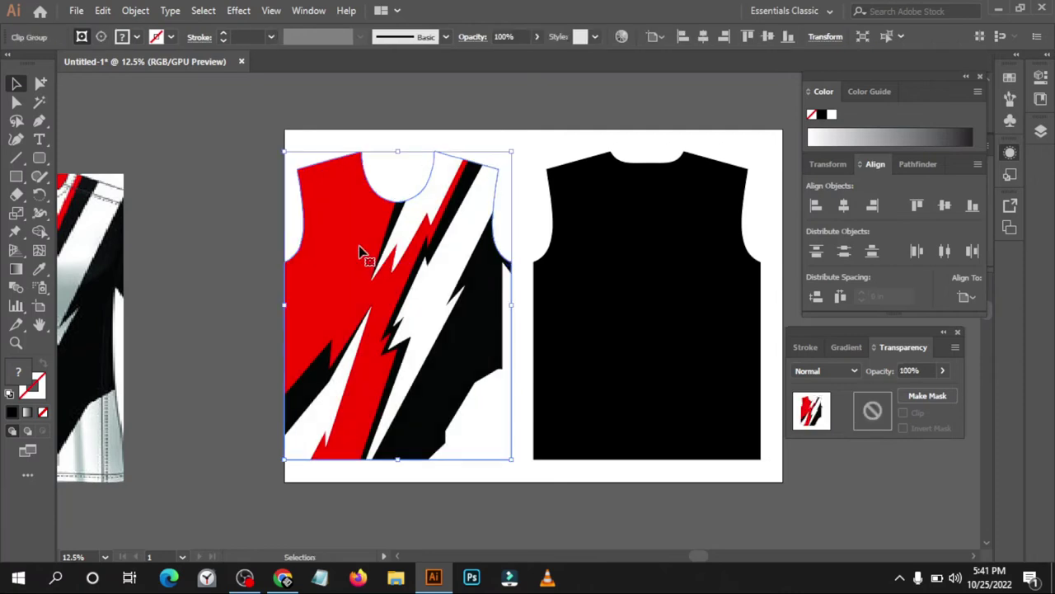
scroll(357, 249, down, 1)
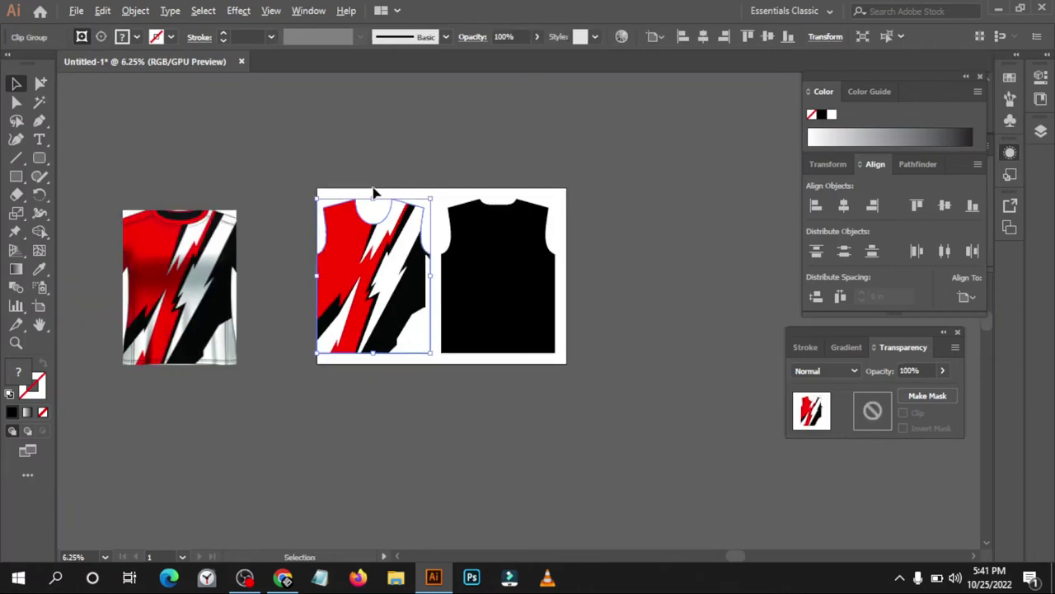
Undo the clipping mask, then select the pattern's clip group and bring up its context menu
click(342, 152)
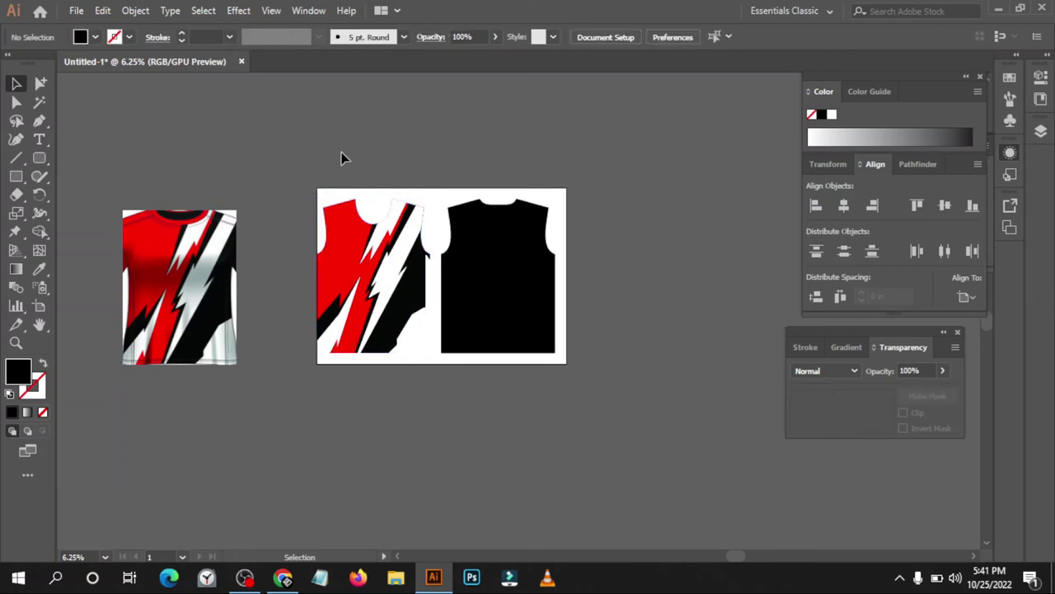
key(a)
key(ctrl+z)
key(v)
key(ctrl+z)
click(373, 217)
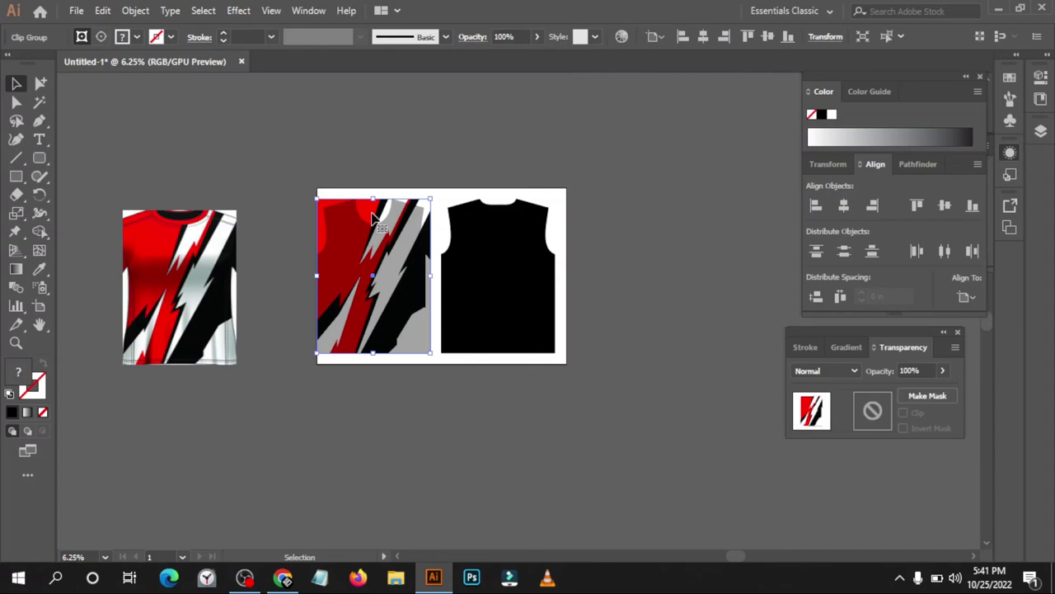
right_click(373, 217)
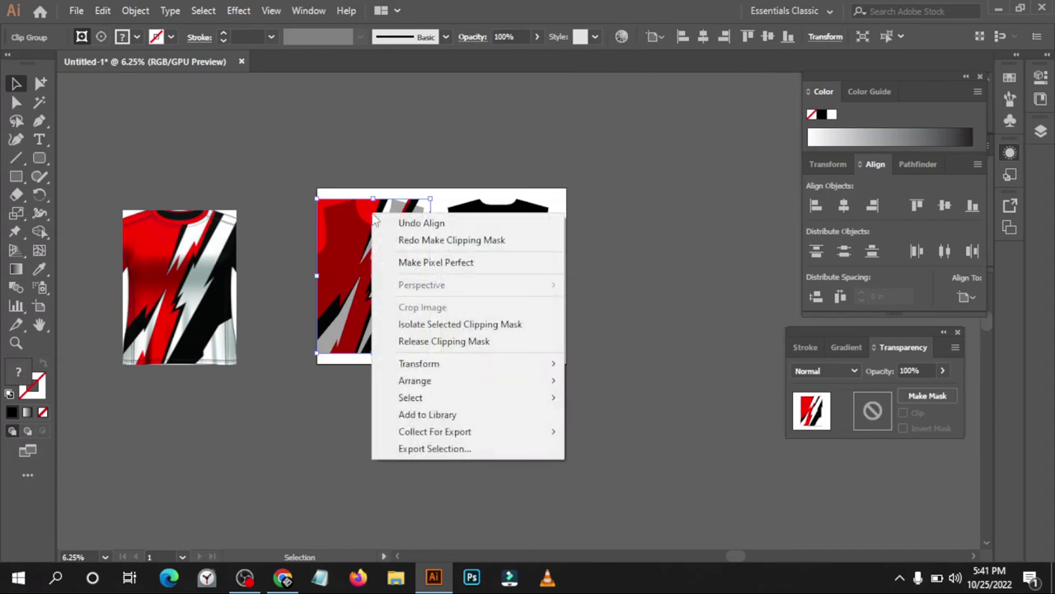
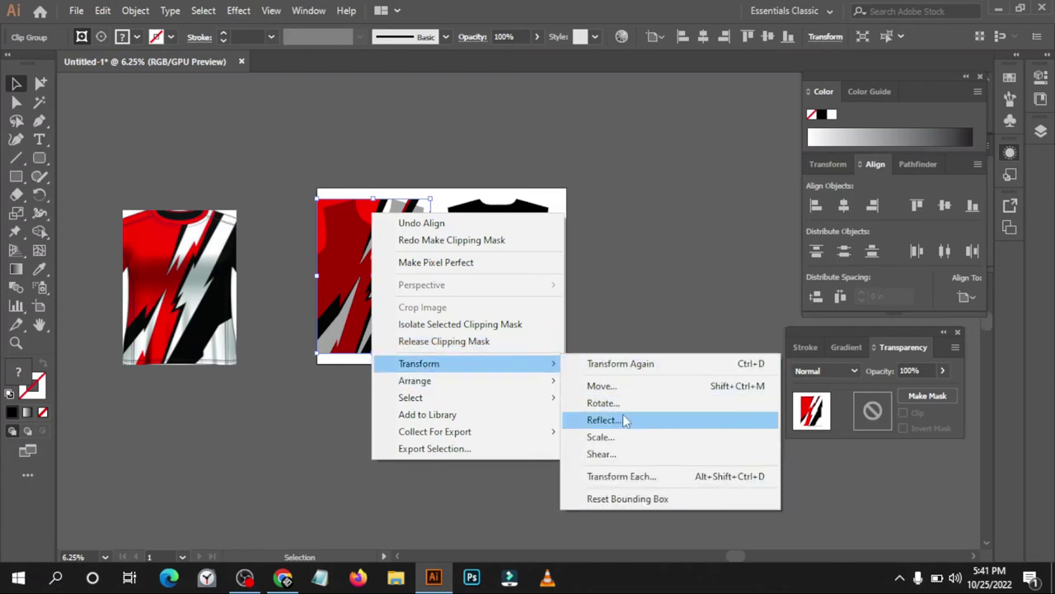
Make a vertically reflected copy of the lightning pattern and drag it under the black shirt
click(602, 419)
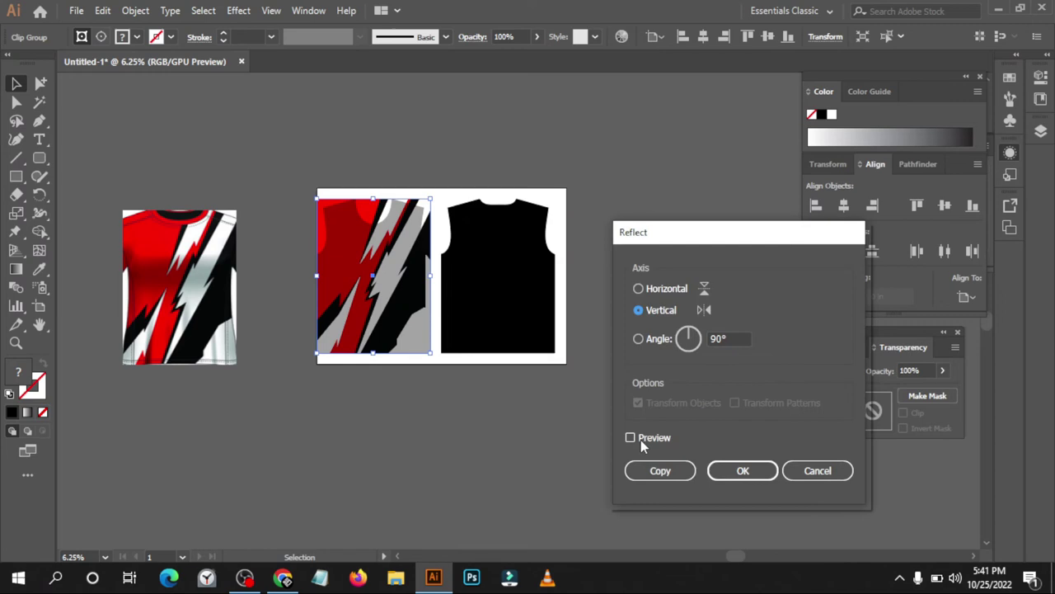
click(631, 438)
click(657, 474)
drag(360, 310, 478, 312)
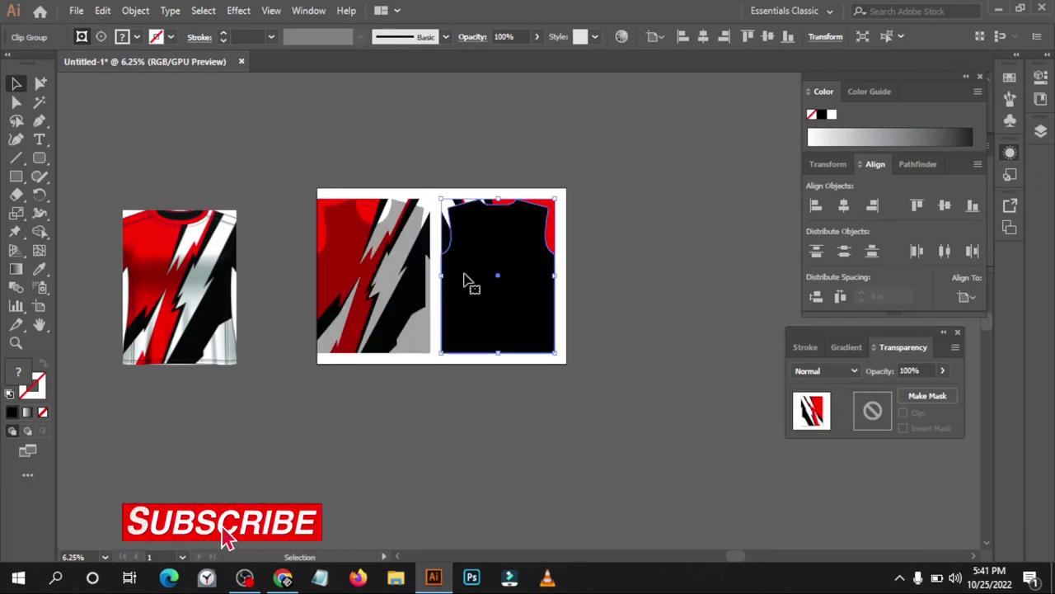
Align the black shirt and pattern copy on horizontal and vertical centres, then shift them right
drag(447, 162, 556, 294)
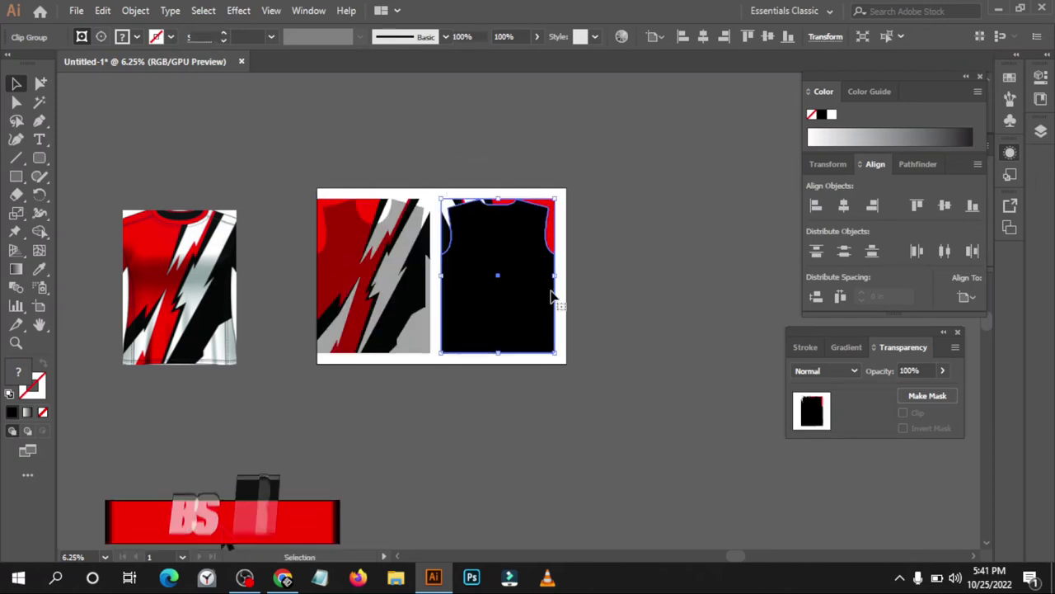
click(843, 208)
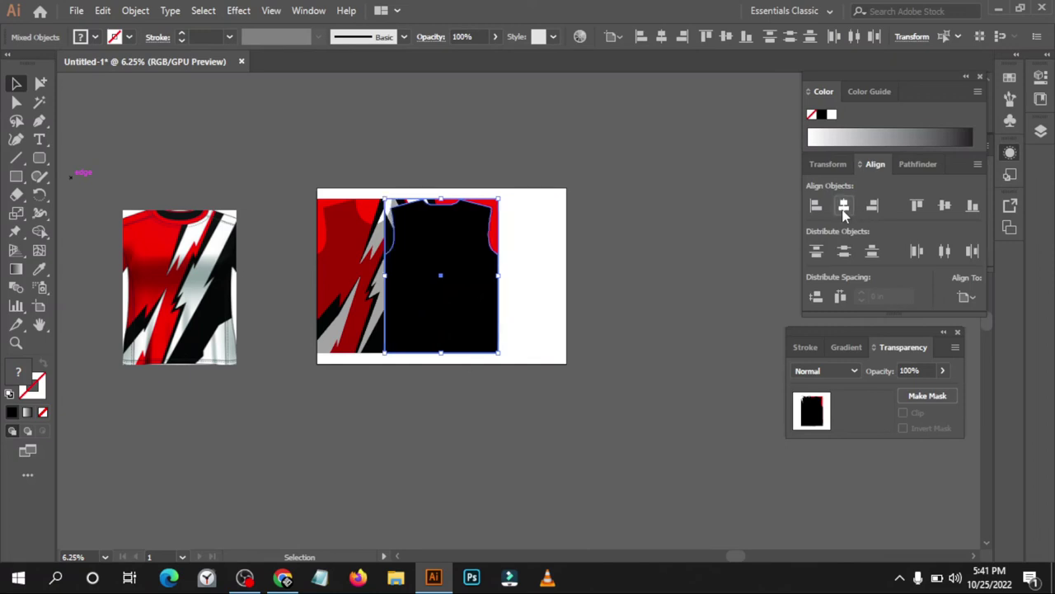
click(946, 207)
drag(456, 313, 509, 301)
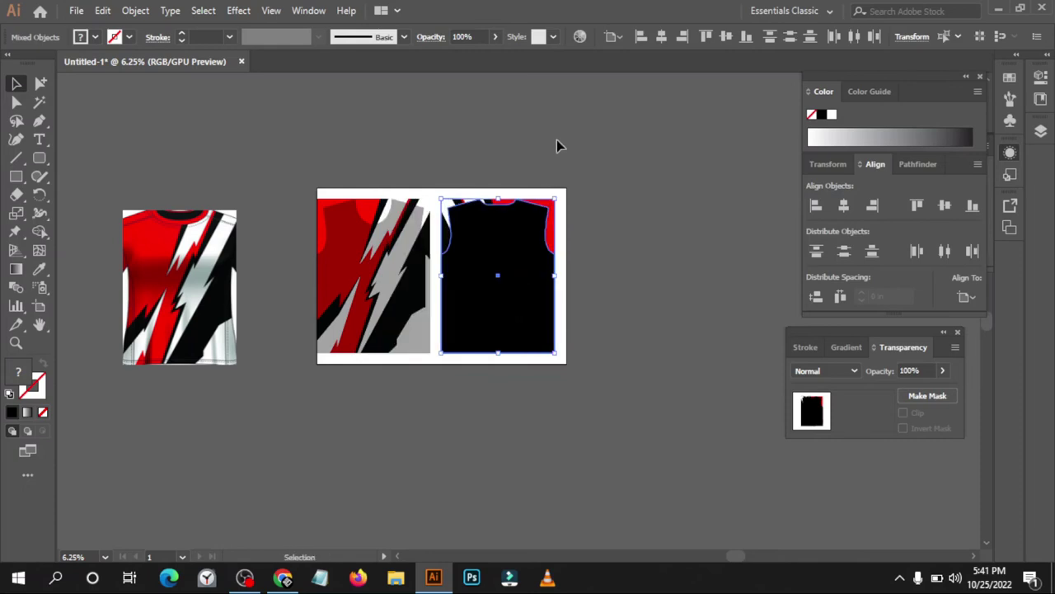
Send the black shirt shape to the back of the stacking order
click(556, 146)
scroll(545, 171, up, 1)
click(514, 262)
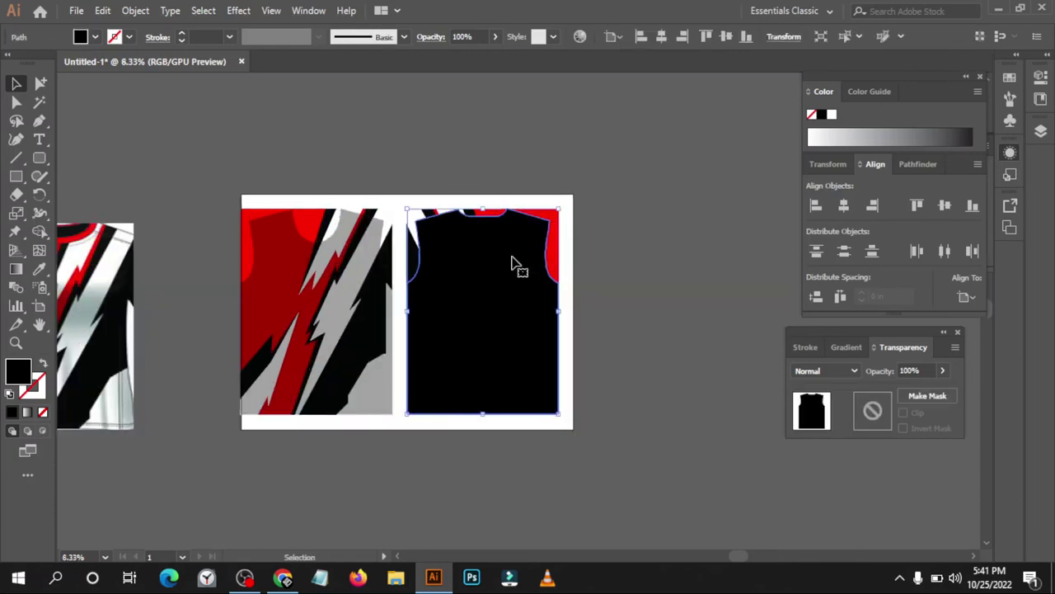
key(a)
key(ctrl)
right_click(512, 273)
mouse_move(569, 483)
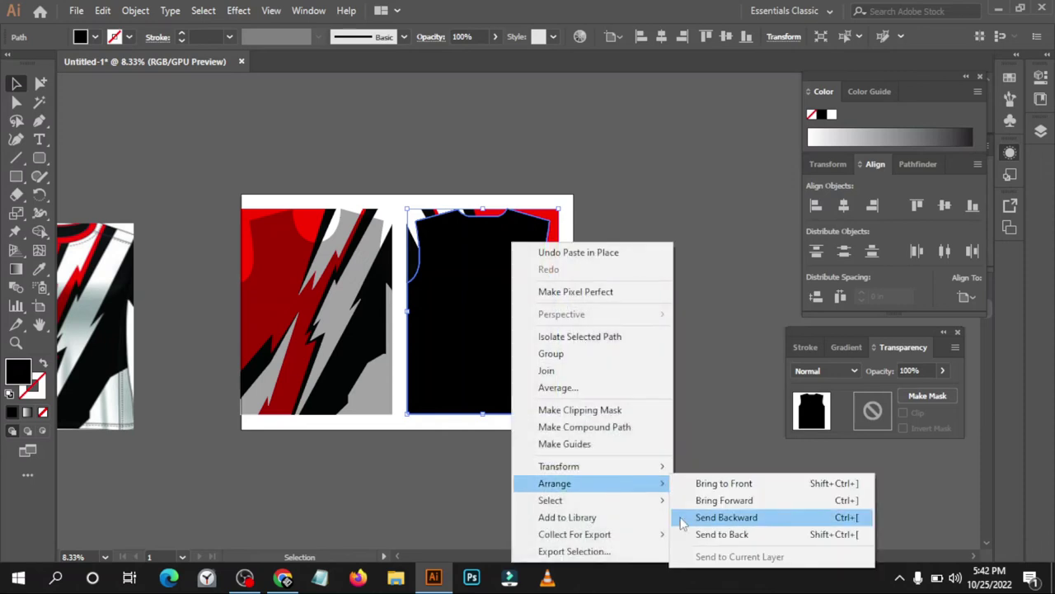
click(703, 534)
Clip the mirrored pattern to the shirt with Ctrl+7 and send the clipped group to the back
click(675, 294)
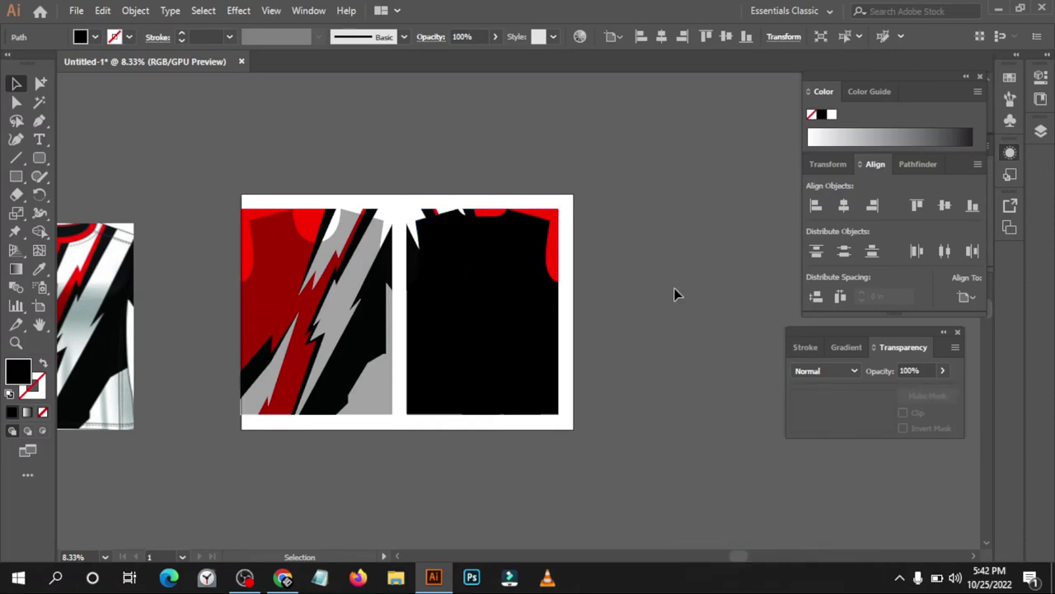
scroll(515, 240, up, 1)
click(515, 238)
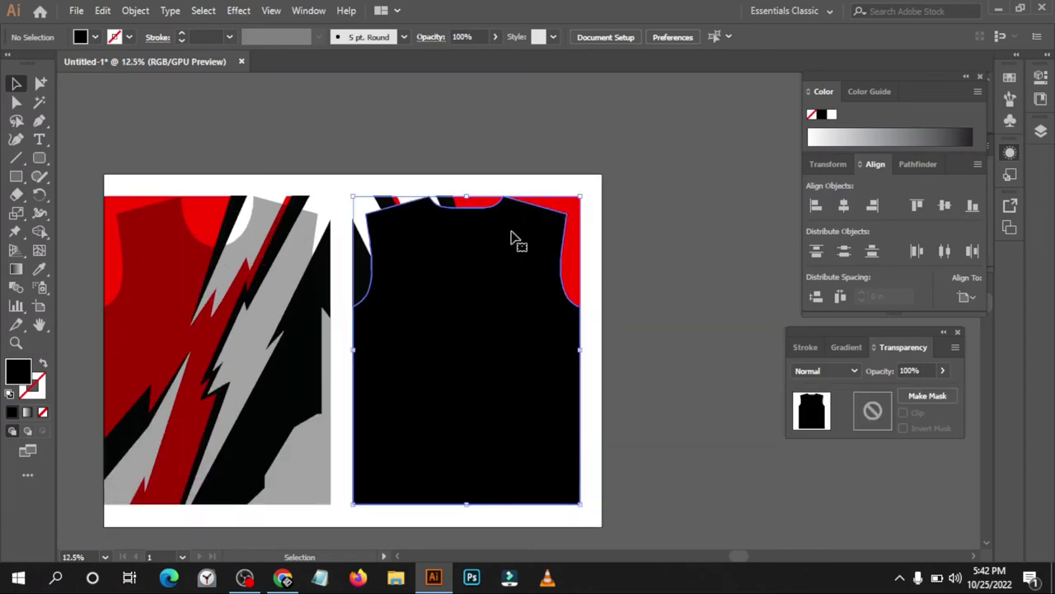
shift+click(574, 260)
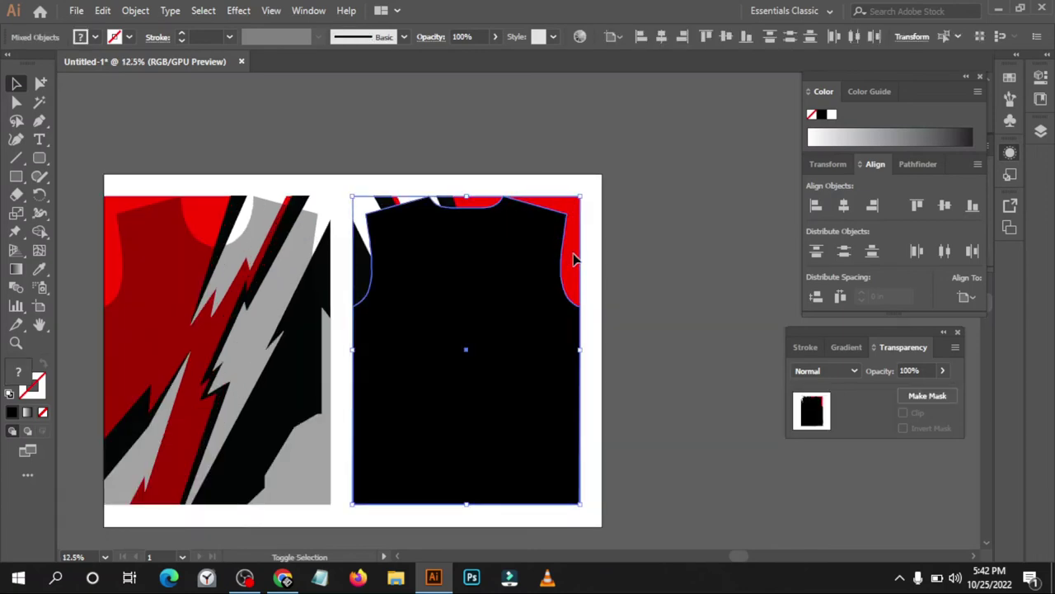
key(ctrl+7)
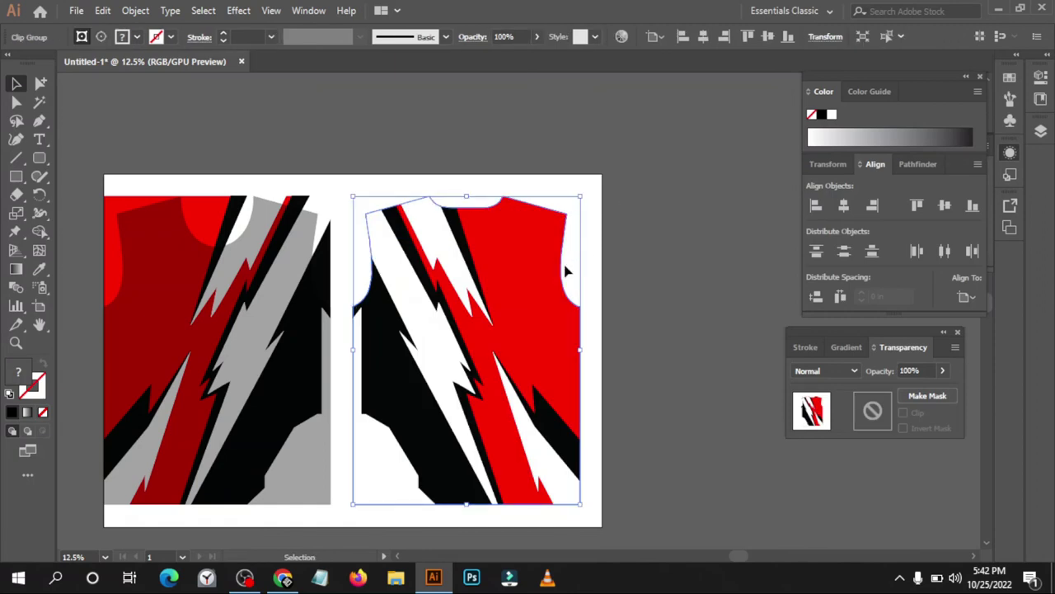
right_click(498, 327)
mouse_move(542, 242)
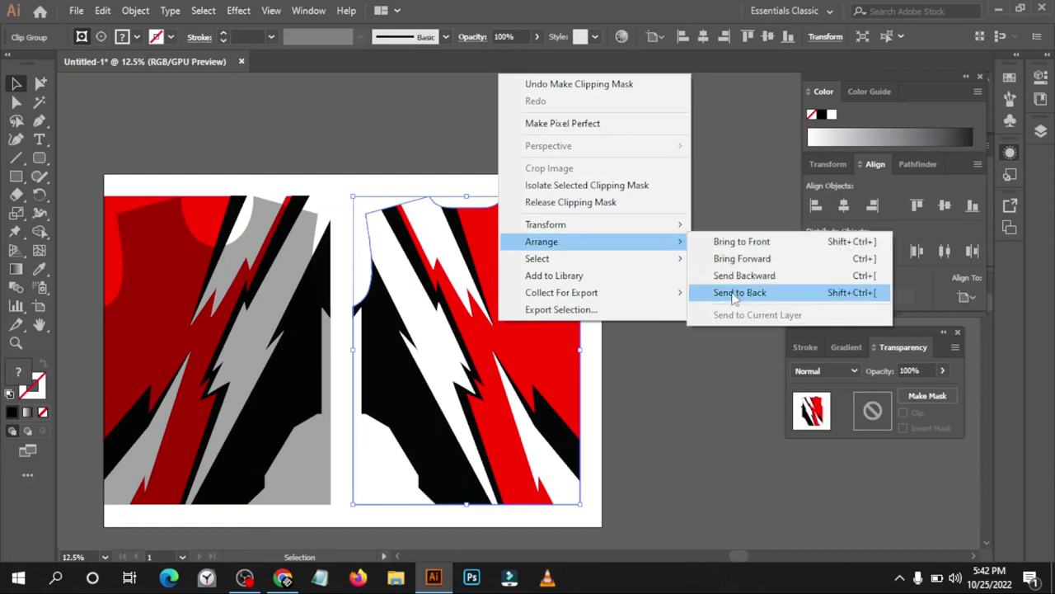
click(735, 294)
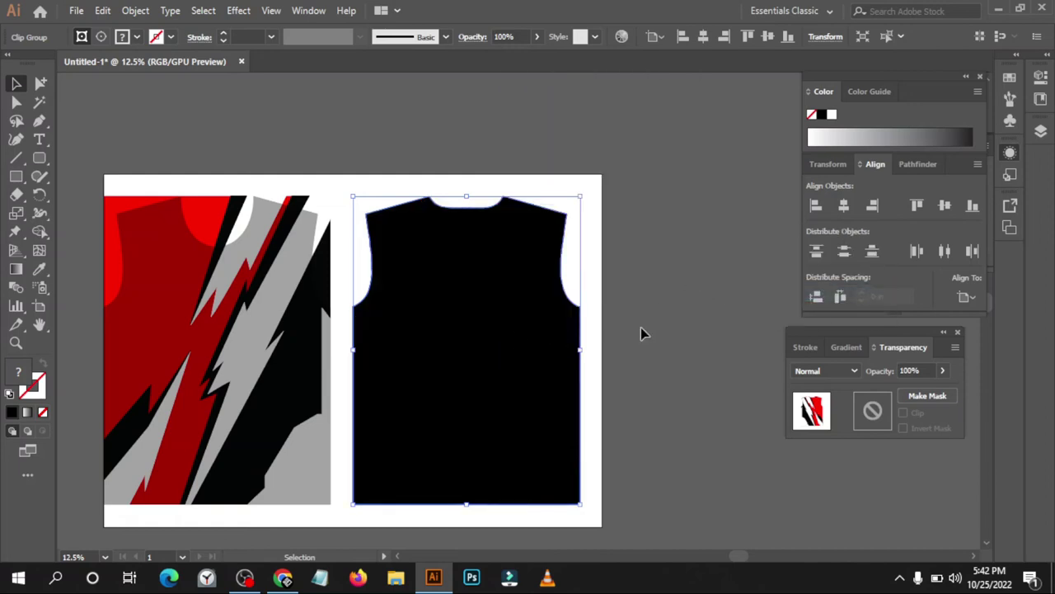
click(413, 295)
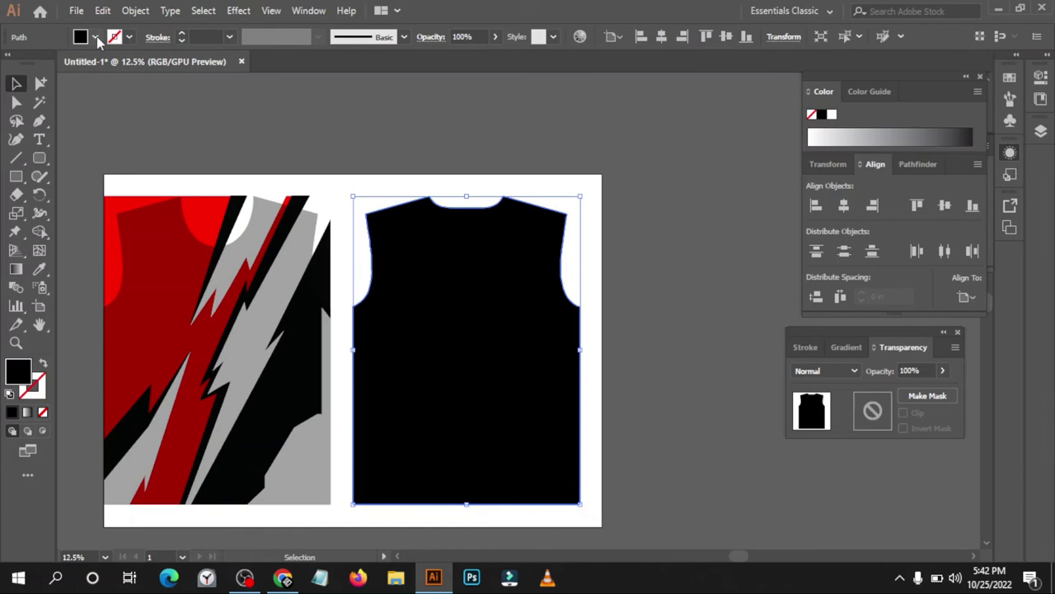
Give the top shirt shape no fill and a black outline, trying 0.031 then 0.063 in weight
click(96, 37)
click(9, 64)
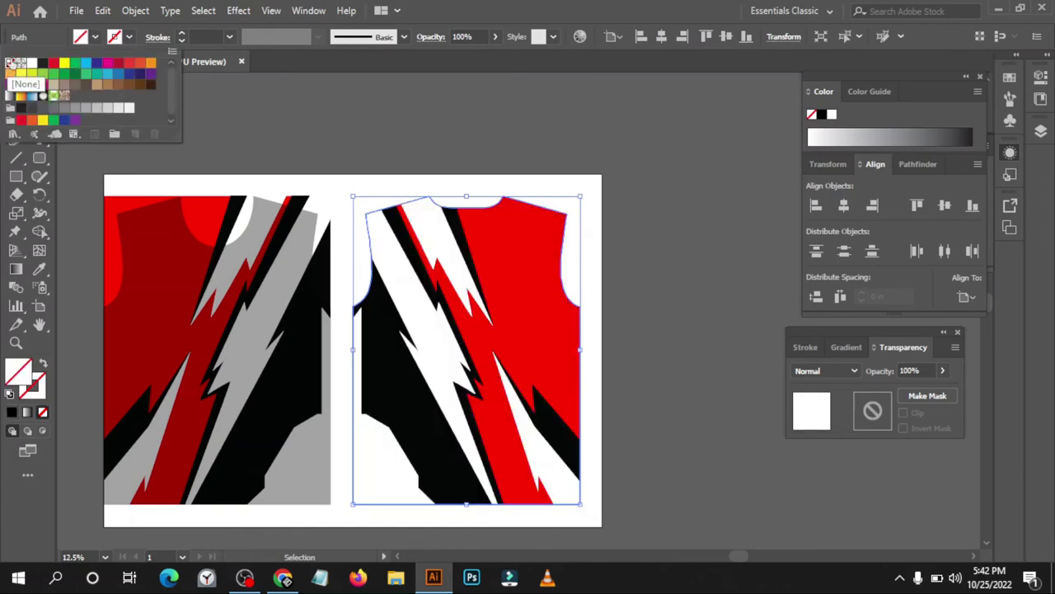
click(130, 37)
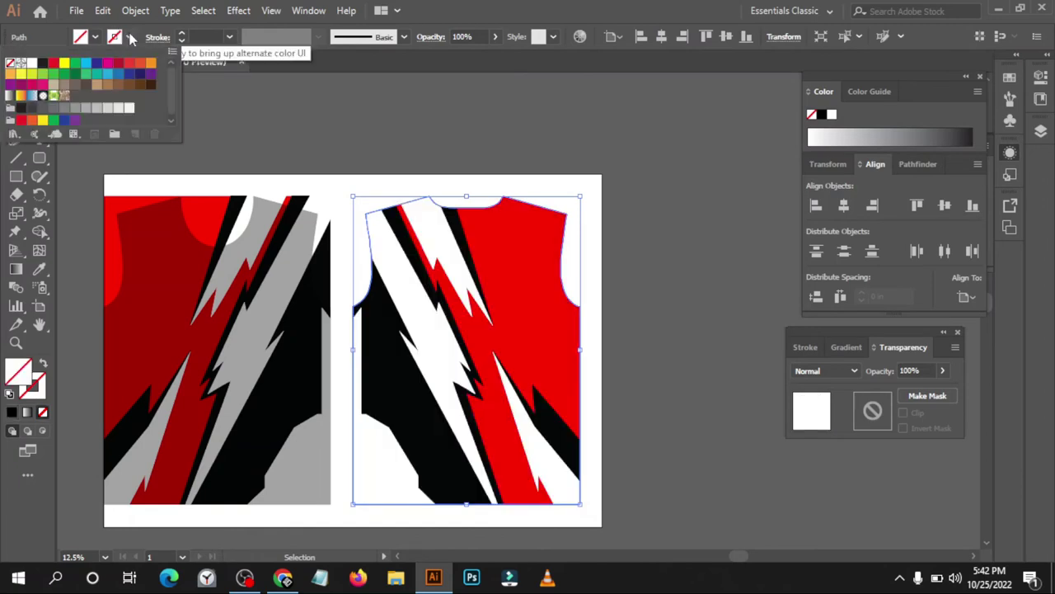
click(42, 64)
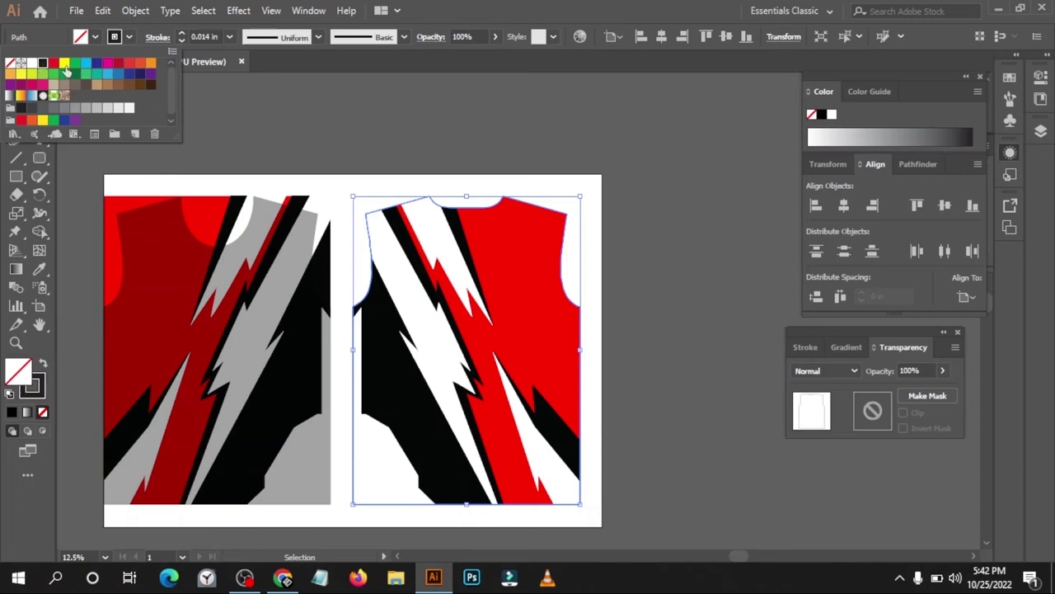
click(230, 38)
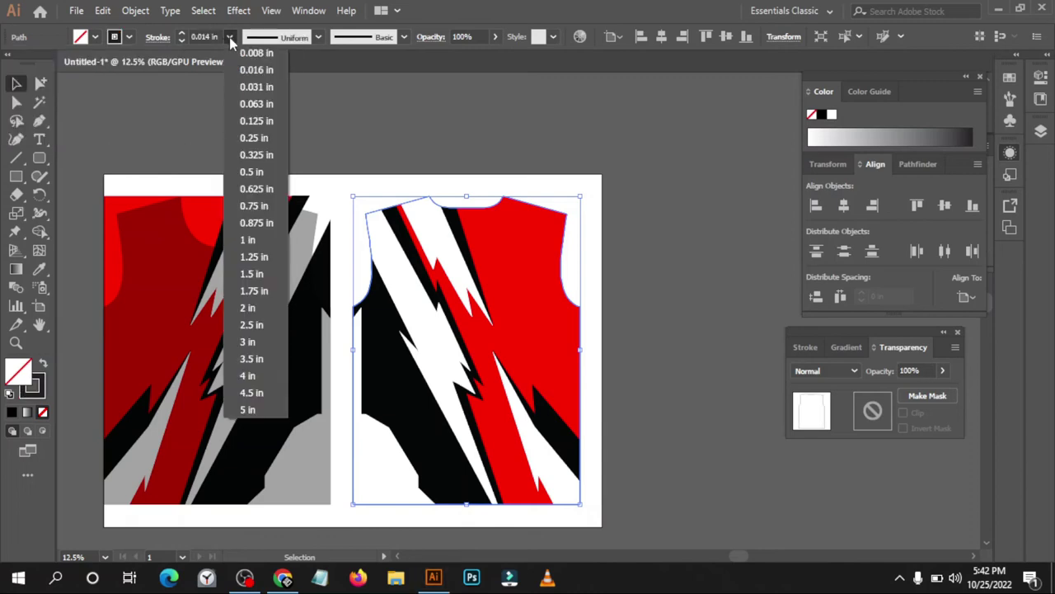
click(250, 87)
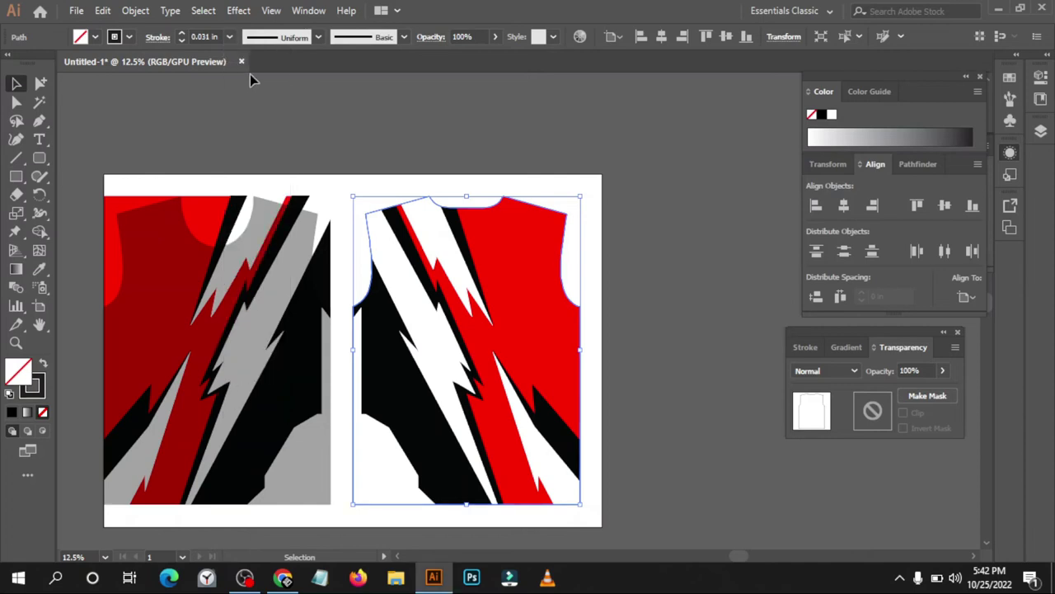
click(230, 37)
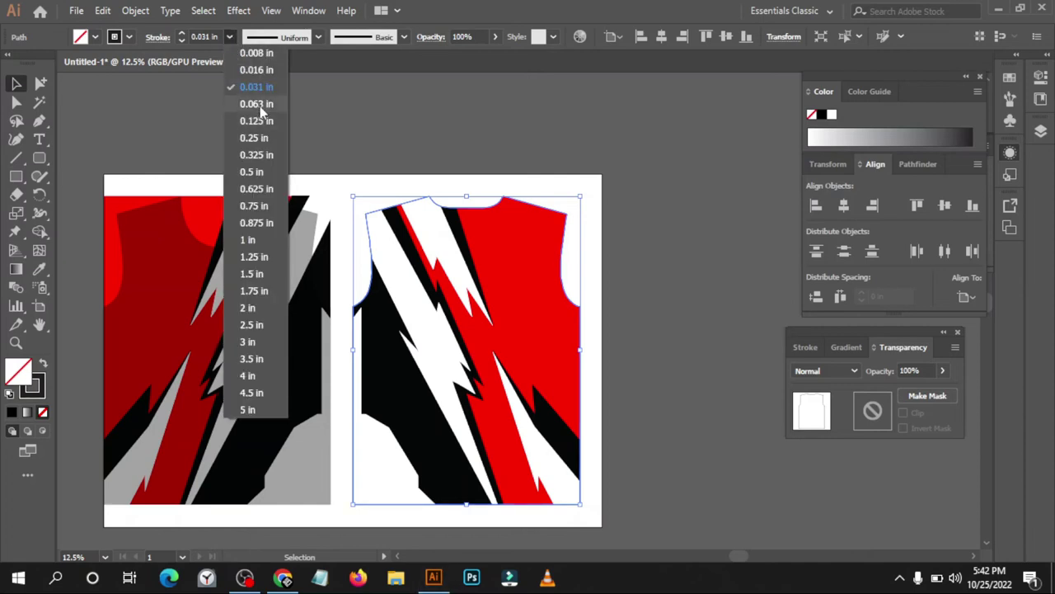
click(256, 104)
click(388, 139)
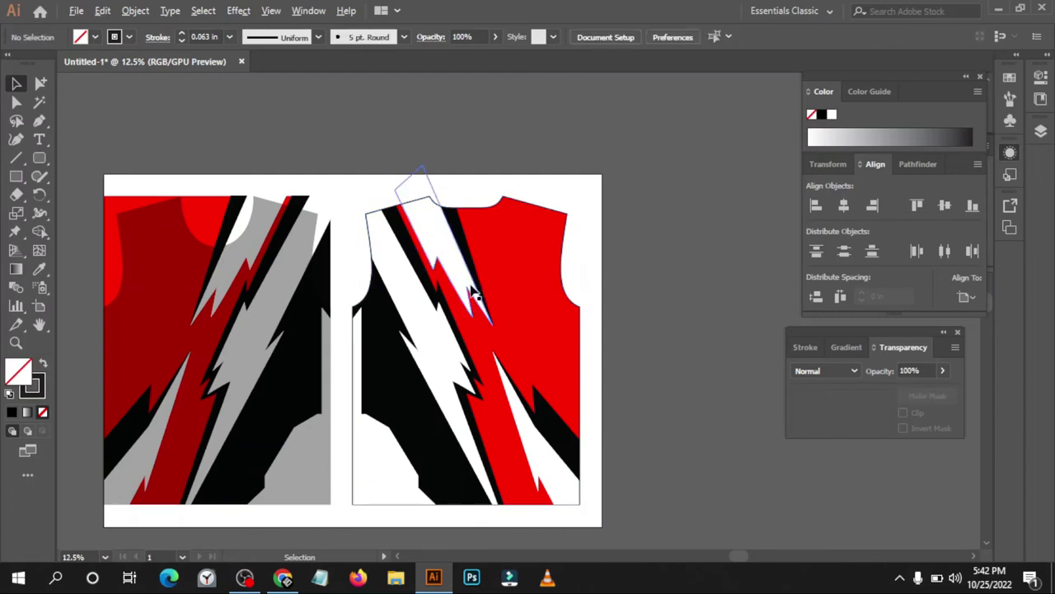
Thicken the right shirt's outline to 0.125 in
scroll(453, 324, up, 1)
scroll(454, 328, down, 3)
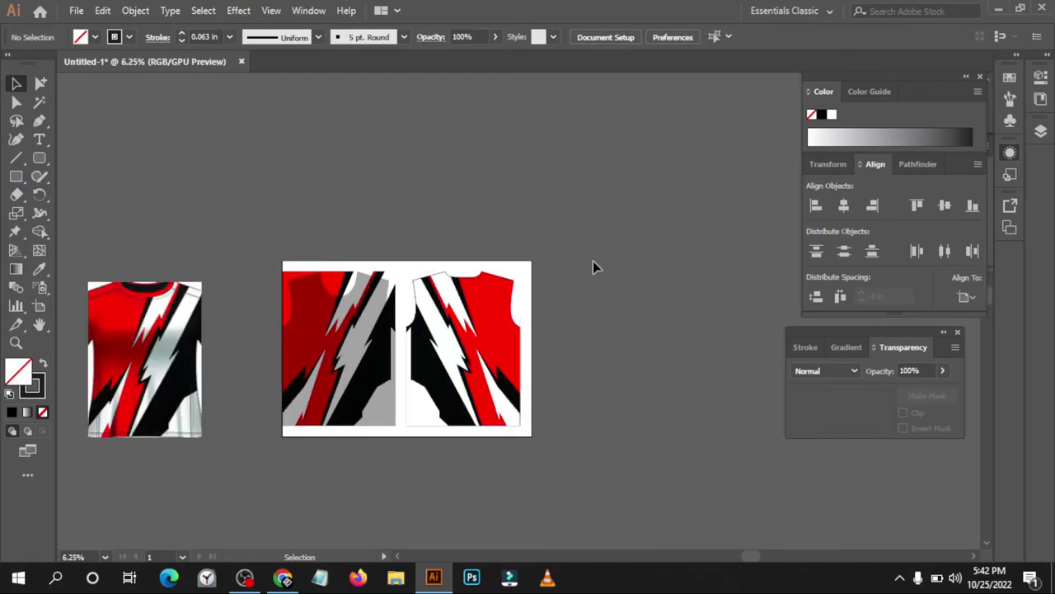
scroll(594, 260, up, 1)
scroll(334, 482, up, 2)
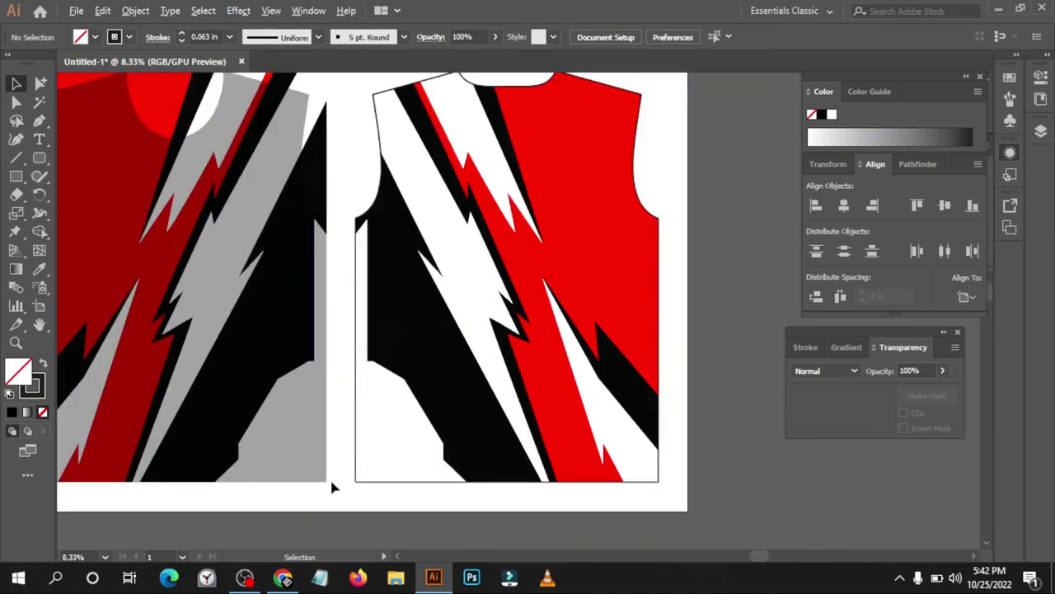
scroll(353, 468, up, 1)
click(368, 456)
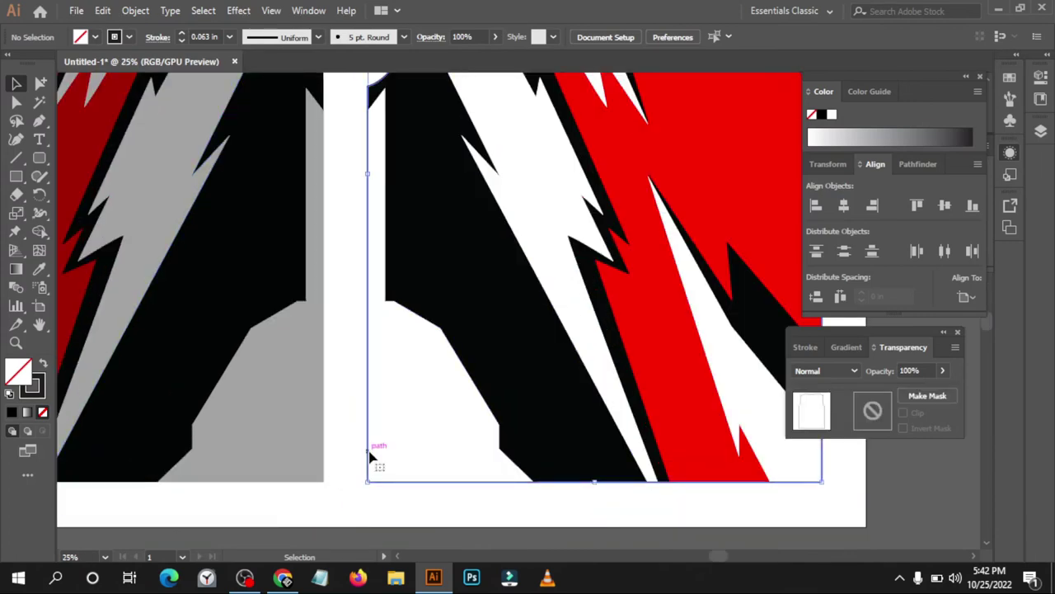
click(230, 40)
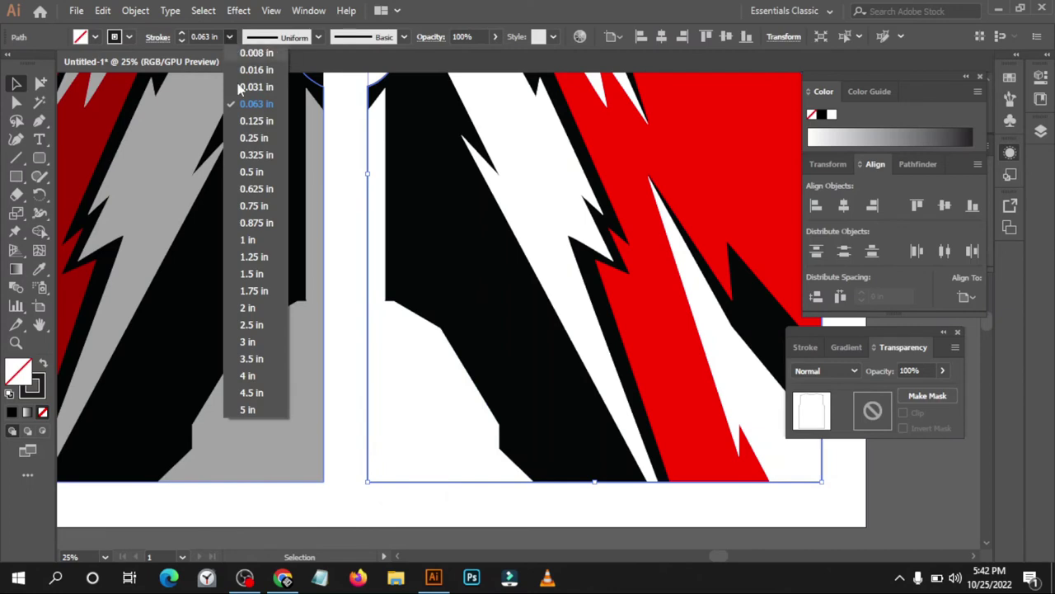
click(247, 123)
scroll(249, 125, down, 3)
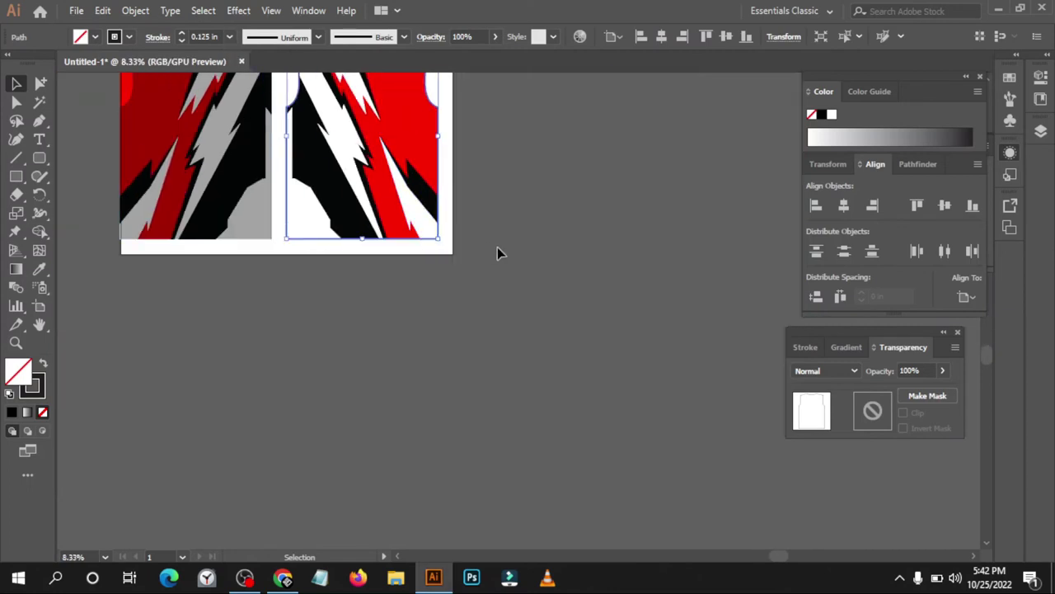
click(536, 243)
scroll(554, 274, down, 1)
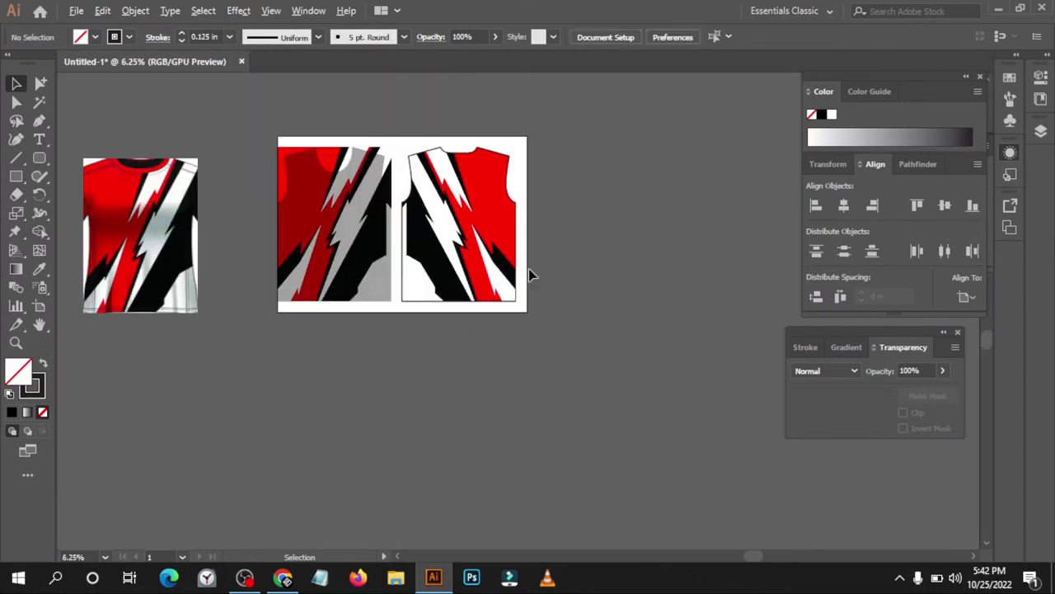
scroll(525, 278, up, 1)
scroll(512, 284, up, 2)
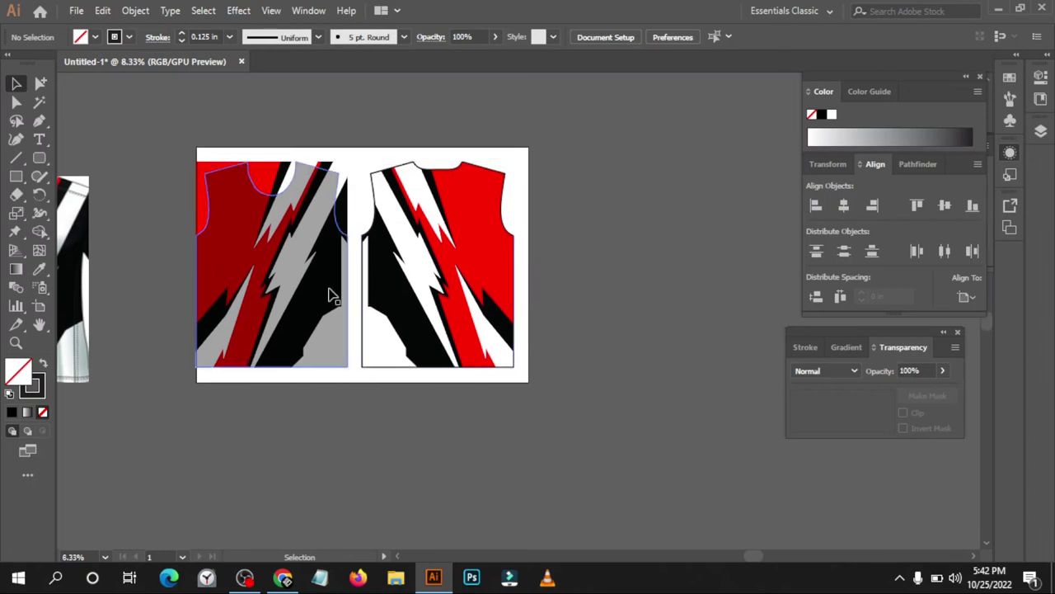
Raise the front-panel shirt silhouette's opacity to 100% so it is solid black
click(229, 209)
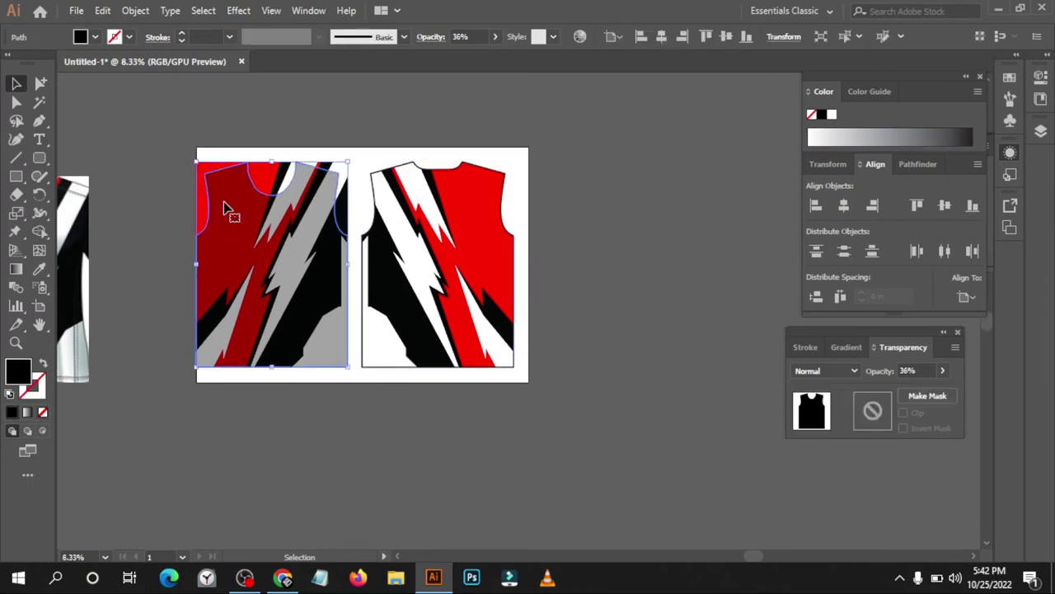
click(945, 371)
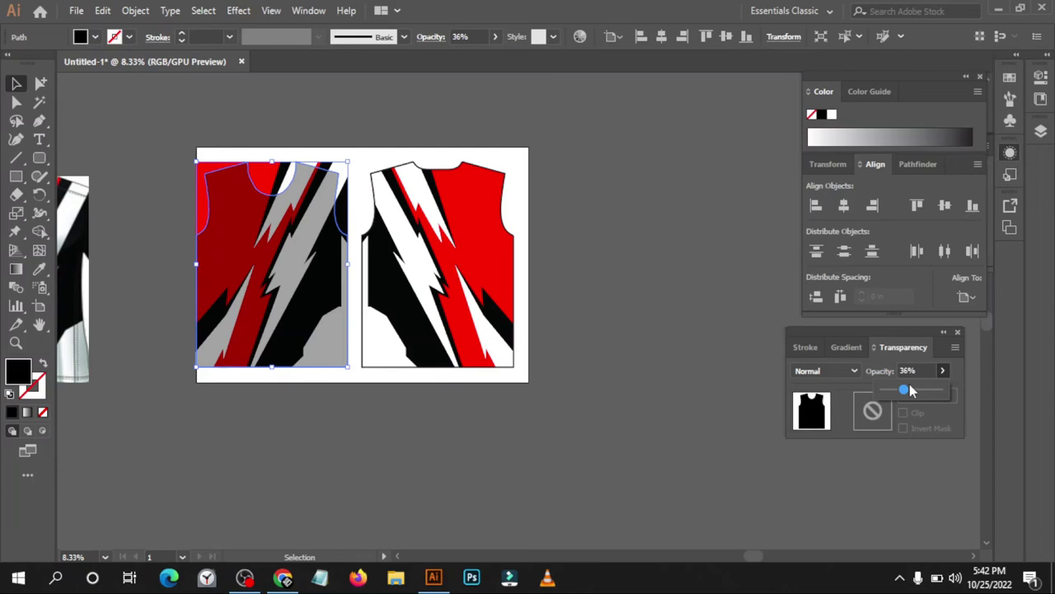
drag(925, 394, 962, 413)
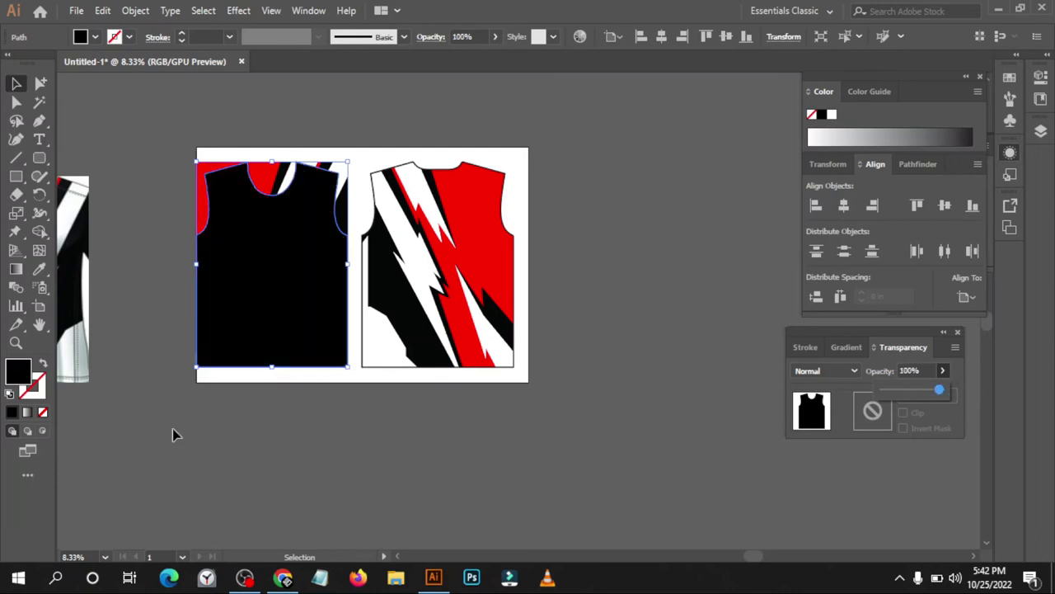
key(a)
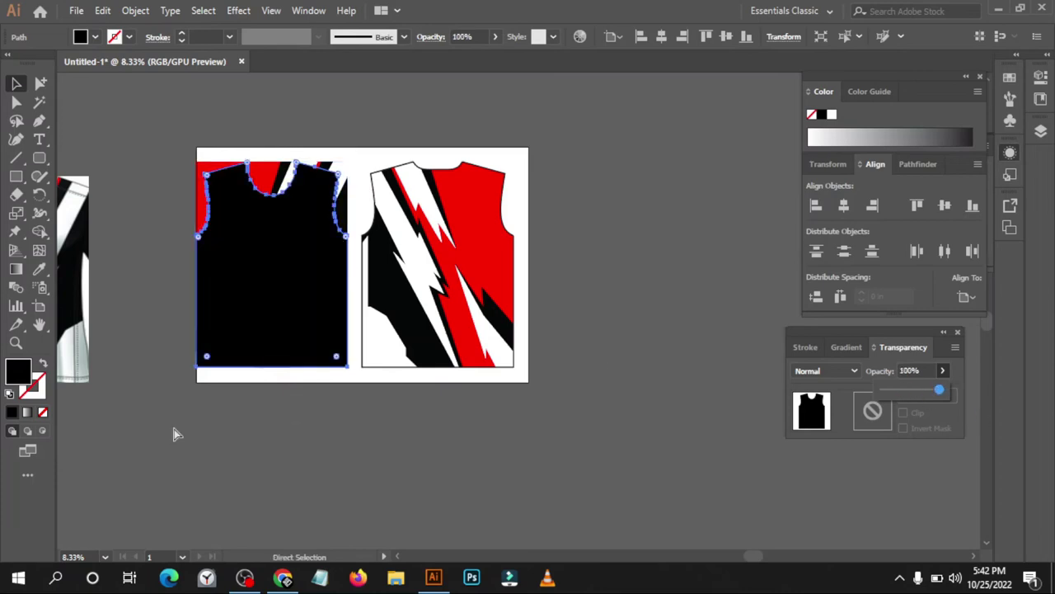
key(v)
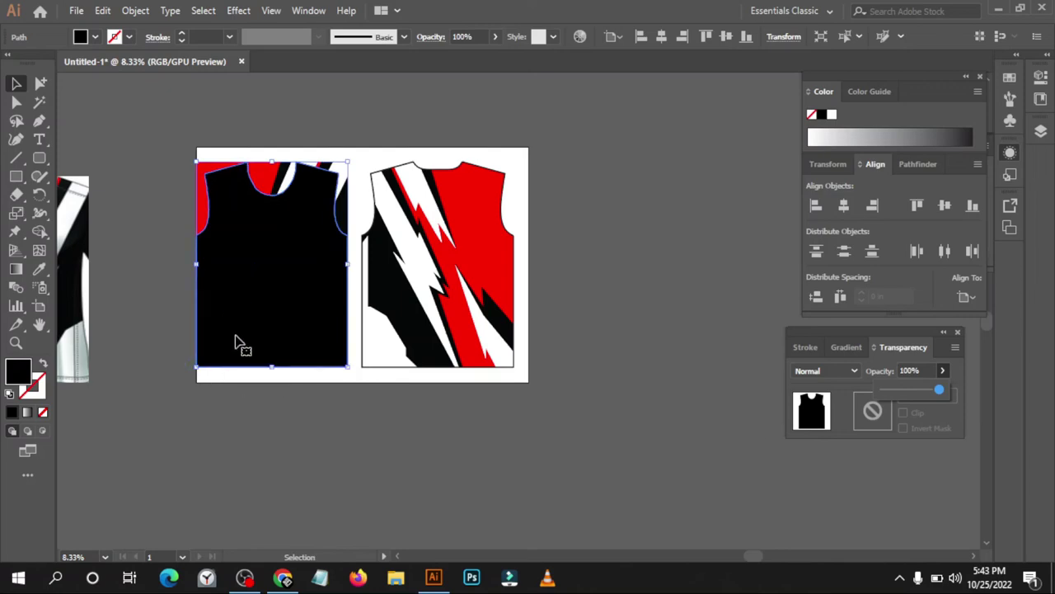
Send the black shirt to the back after one undone attempt, then select it with the pattern
right_click(265, 273)
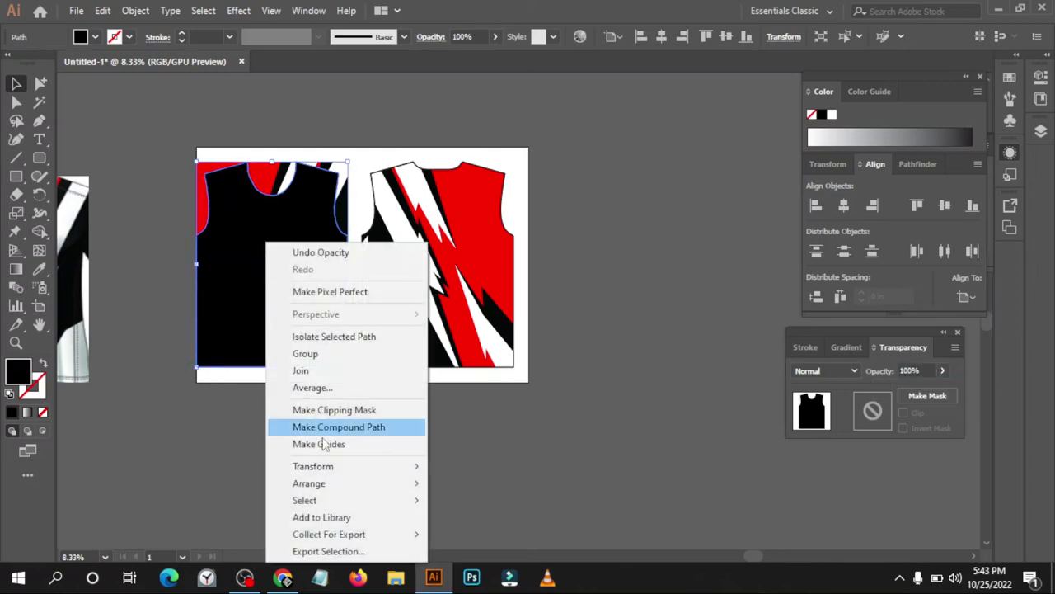
mouse_move(310, 484)
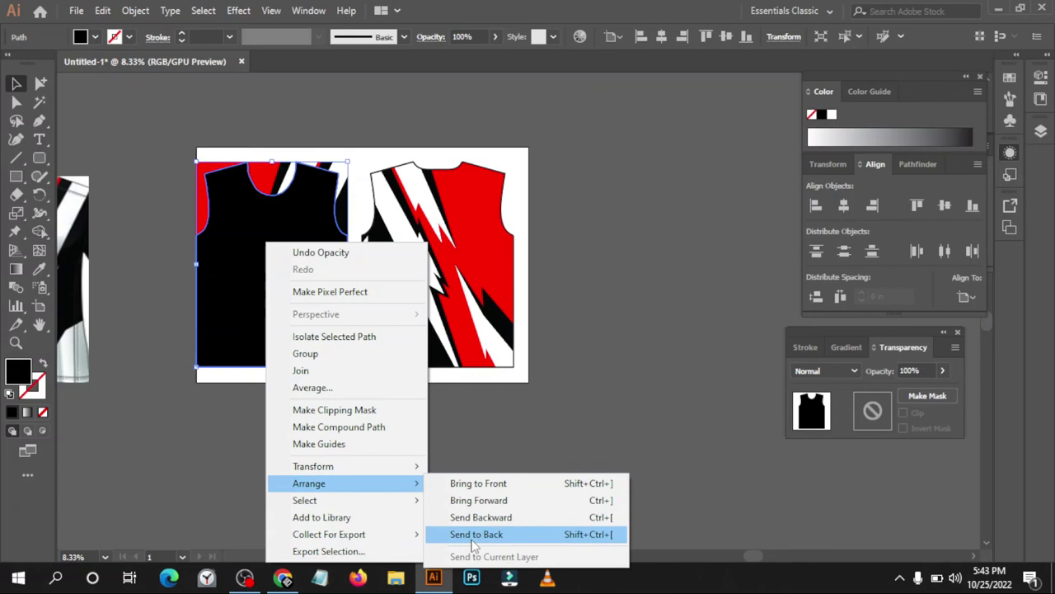
click(475, 535)
click(267, 472)
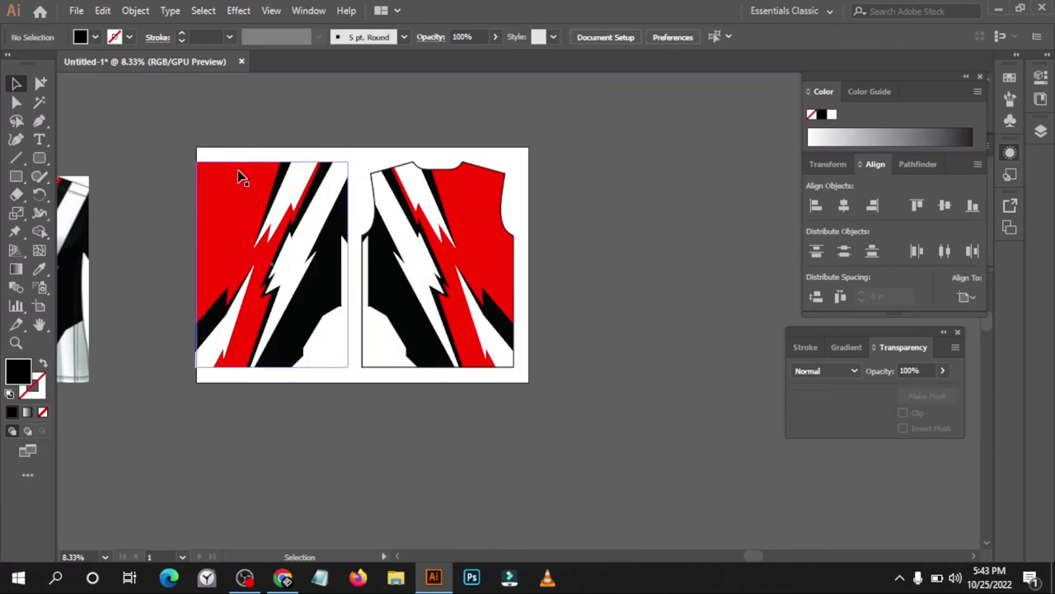
key(ctrl+z)
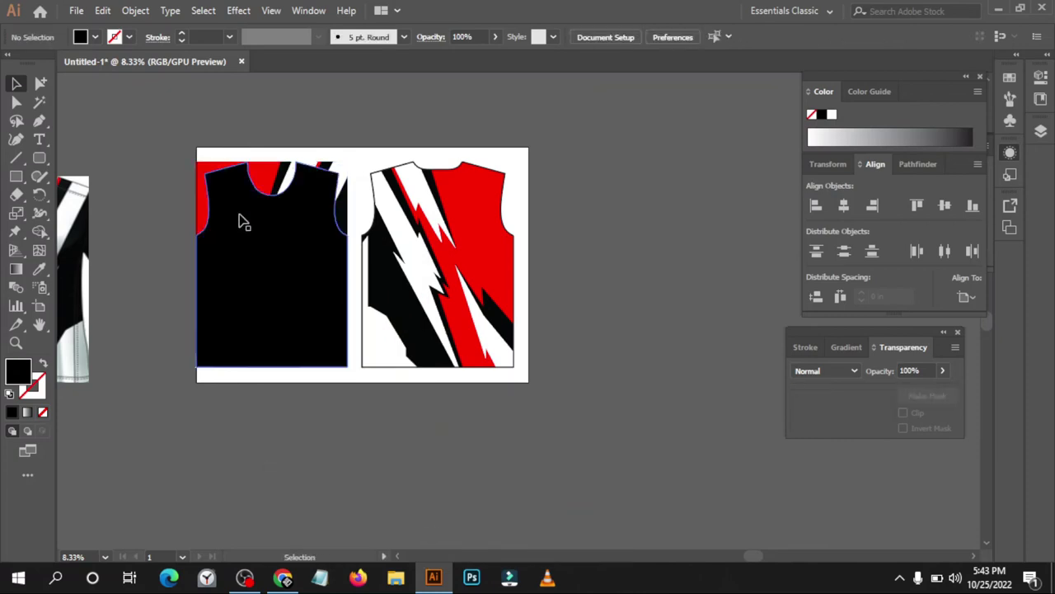
click(245, 244)
key(a)
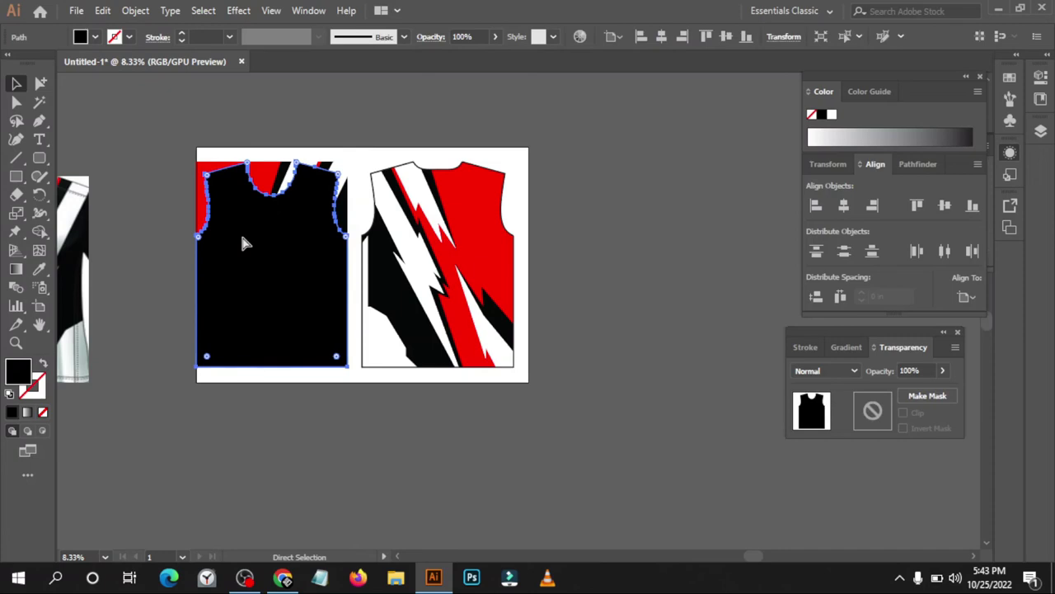
key(v)
right_click(243, 241)
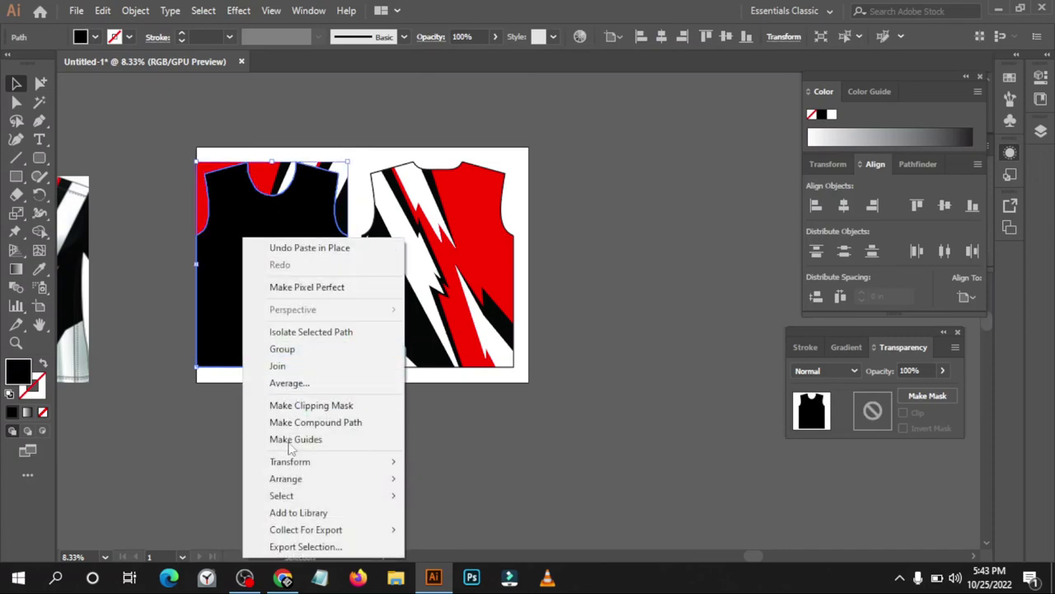
click(445, 529)
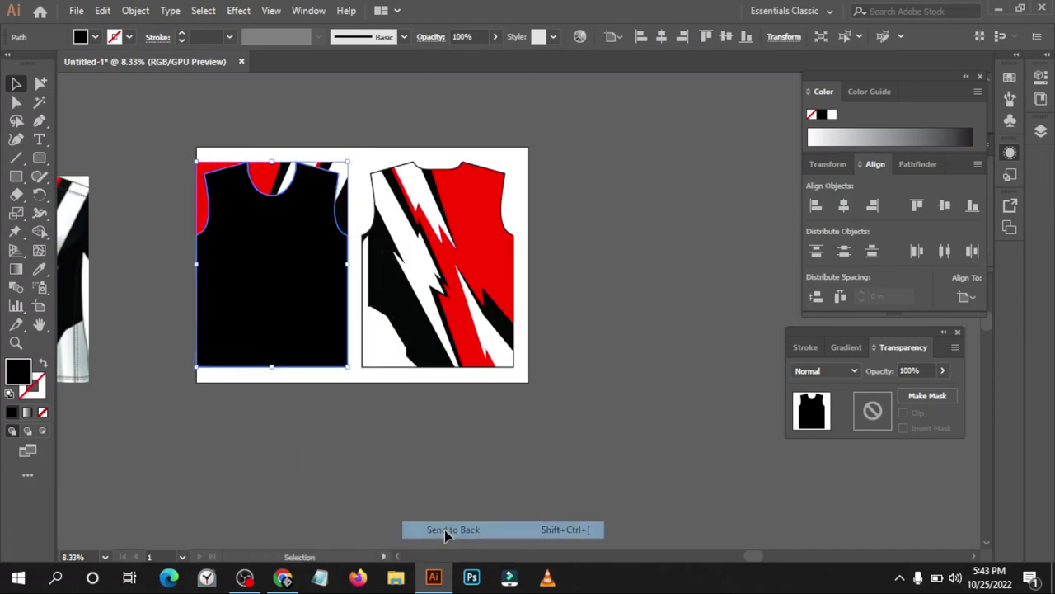
click(274, 445)
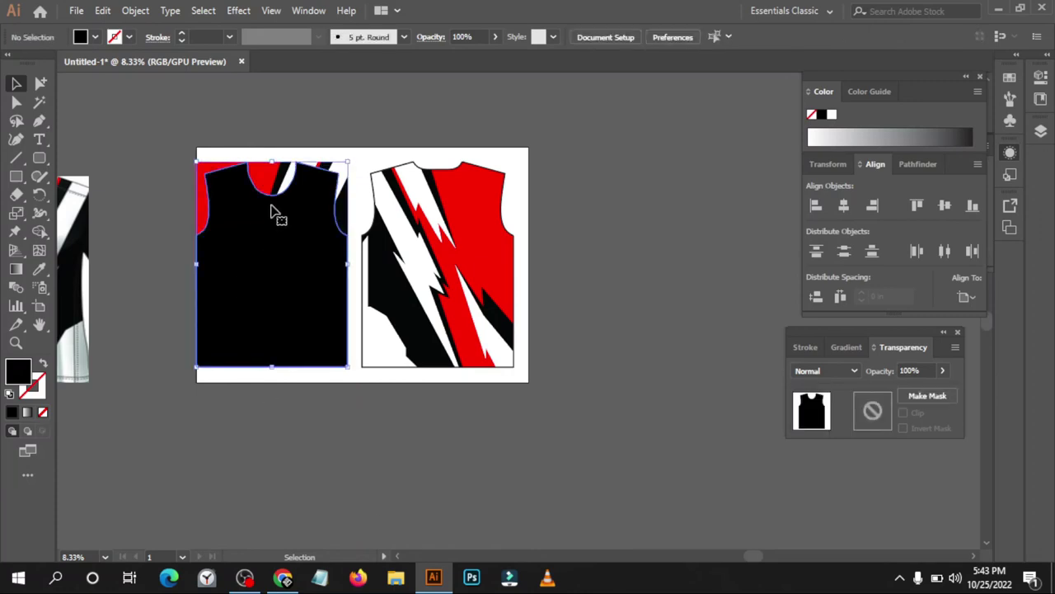
click(273, 190)
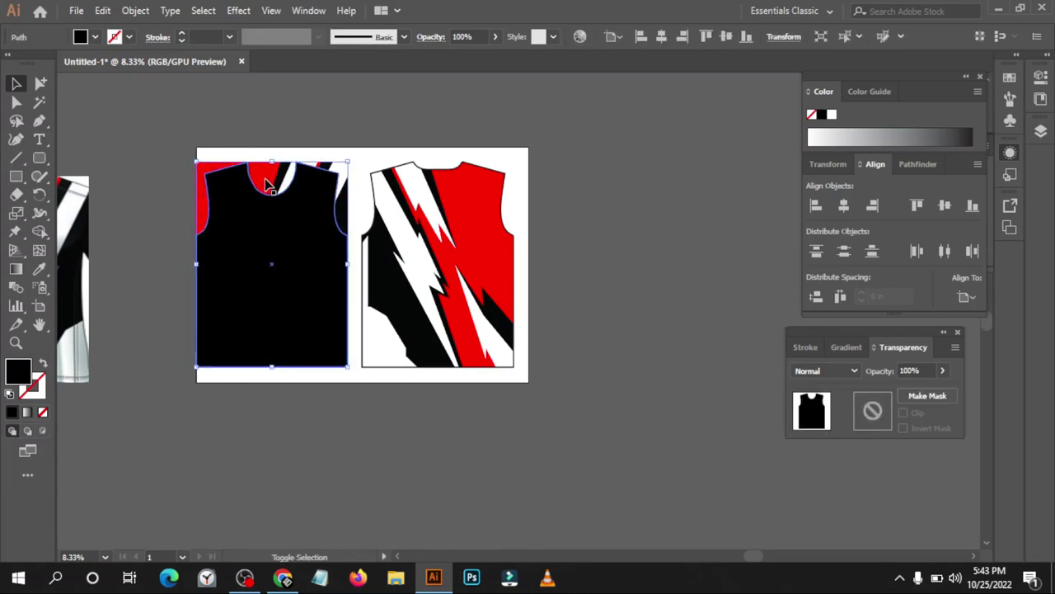
Clip the front pattern to the shirt shape and send the clipped group behind the silhouette
right_click(256, 226)
click(339, 342)
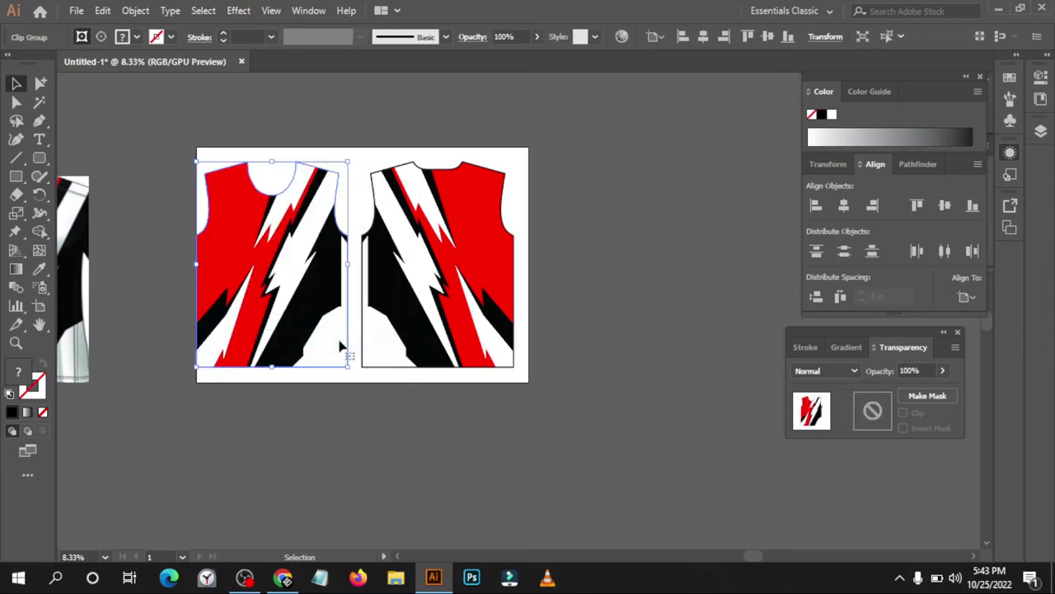
right_click(235, 241)
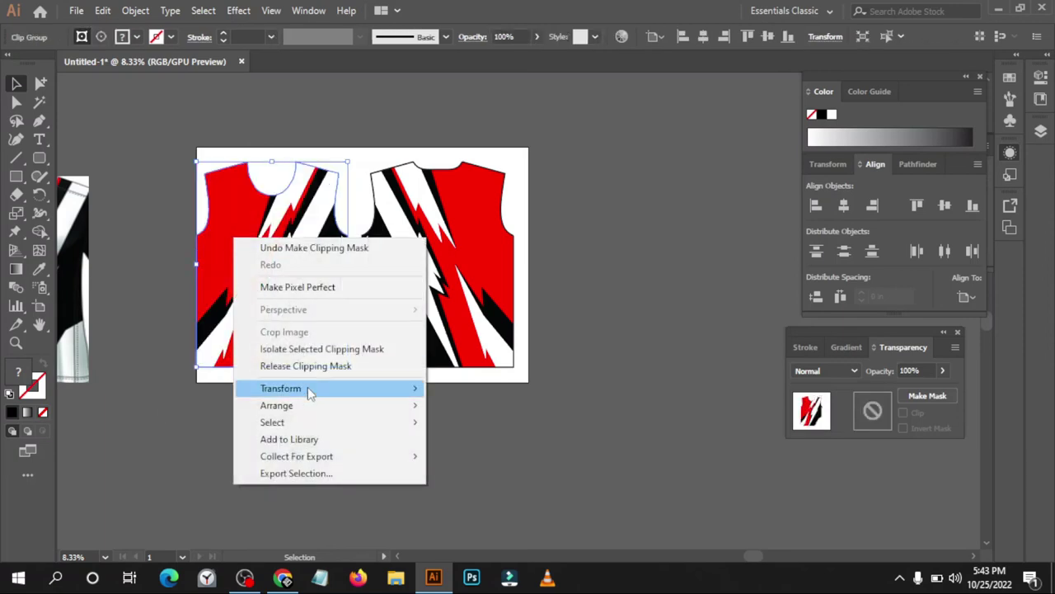
mouse_move(276, 405)
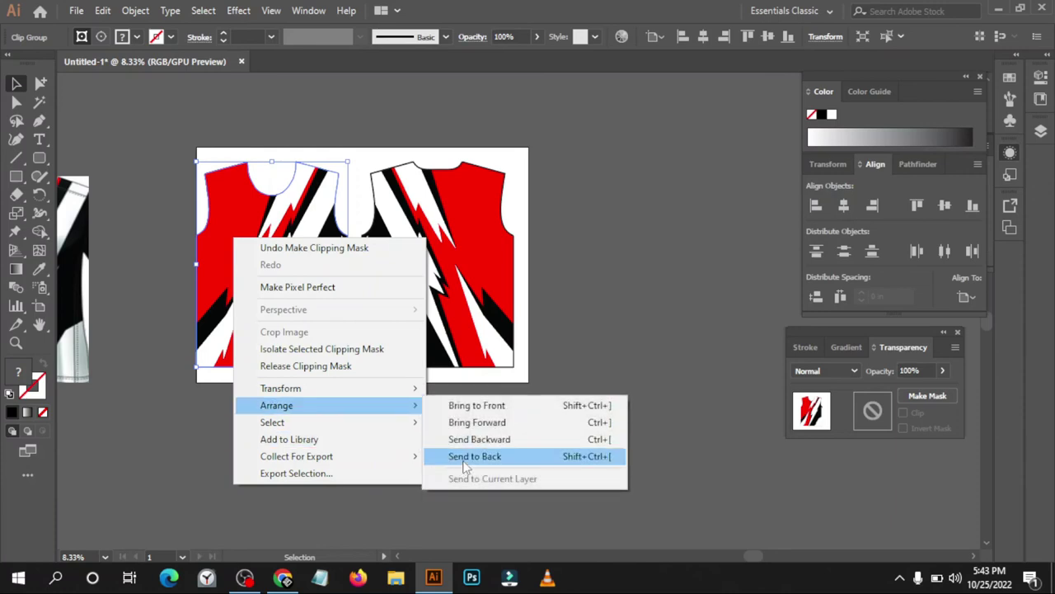
click(463, 458)
click(278, 421)
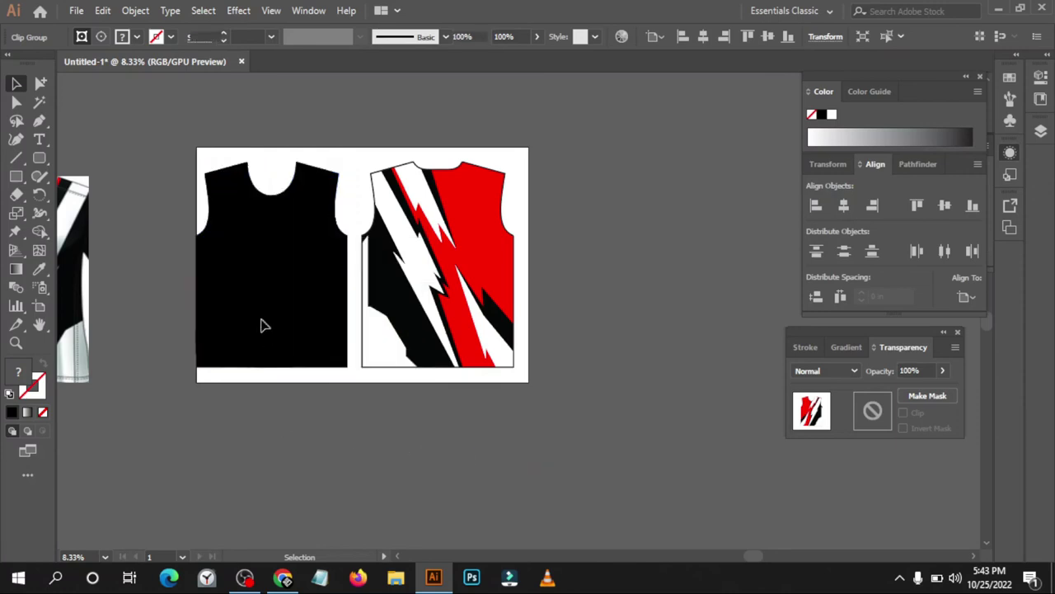
Make the front silhouette unfilled with a black 0.125 in outline
click(202, 221)
click(95, 37)
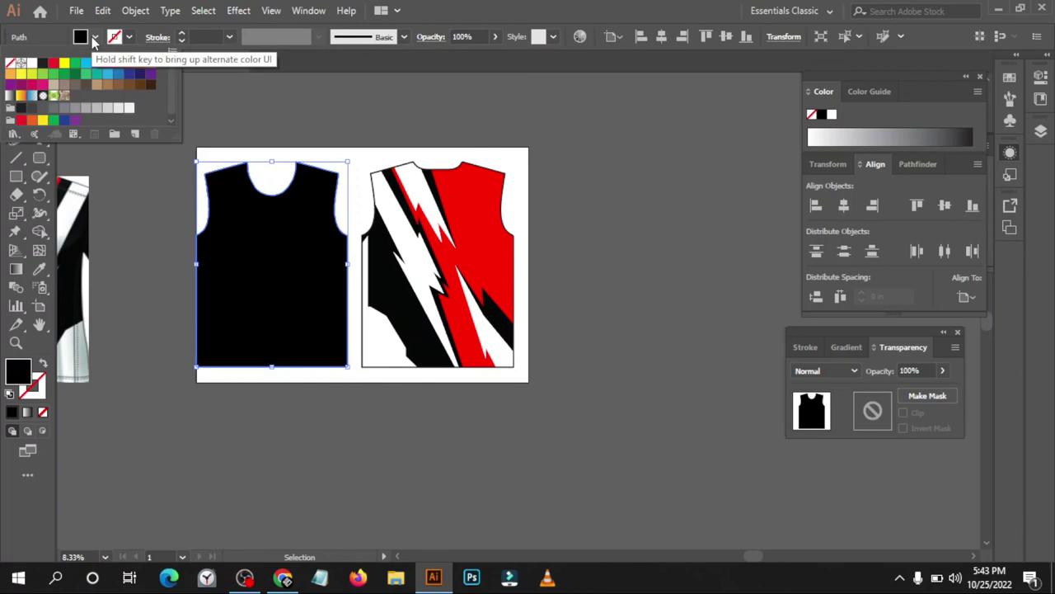
click(10, 62)
click(128, 36)
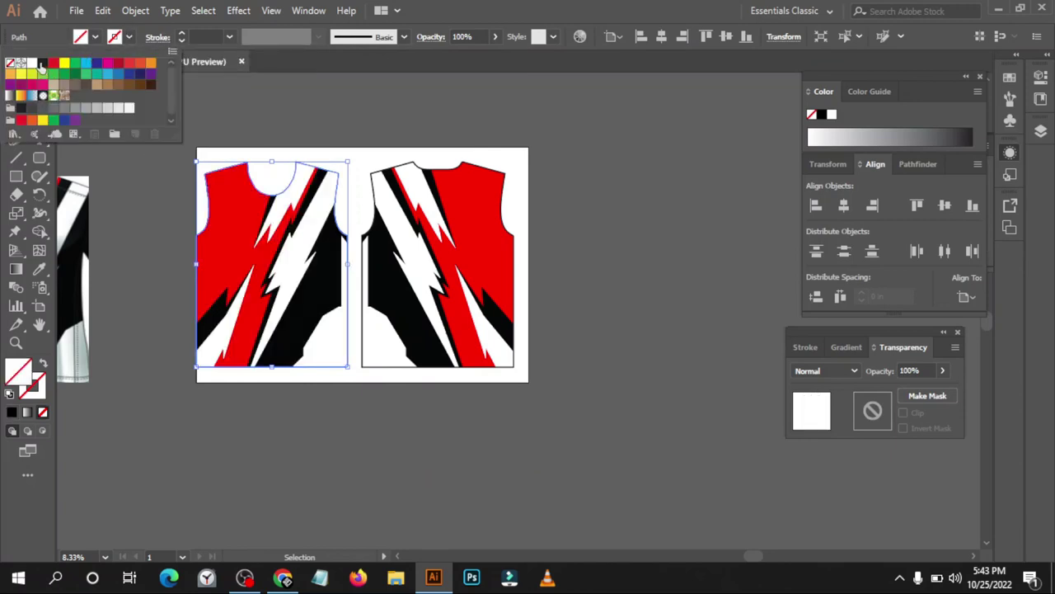
click(41, 66)
click(230, 36)
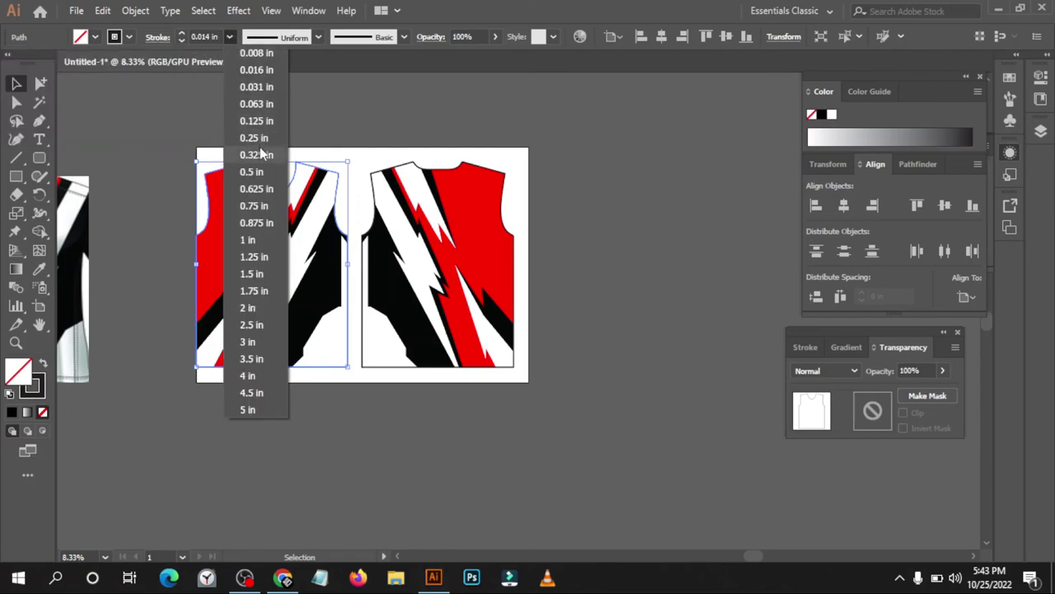
click(264, 121)
click(266, 120)
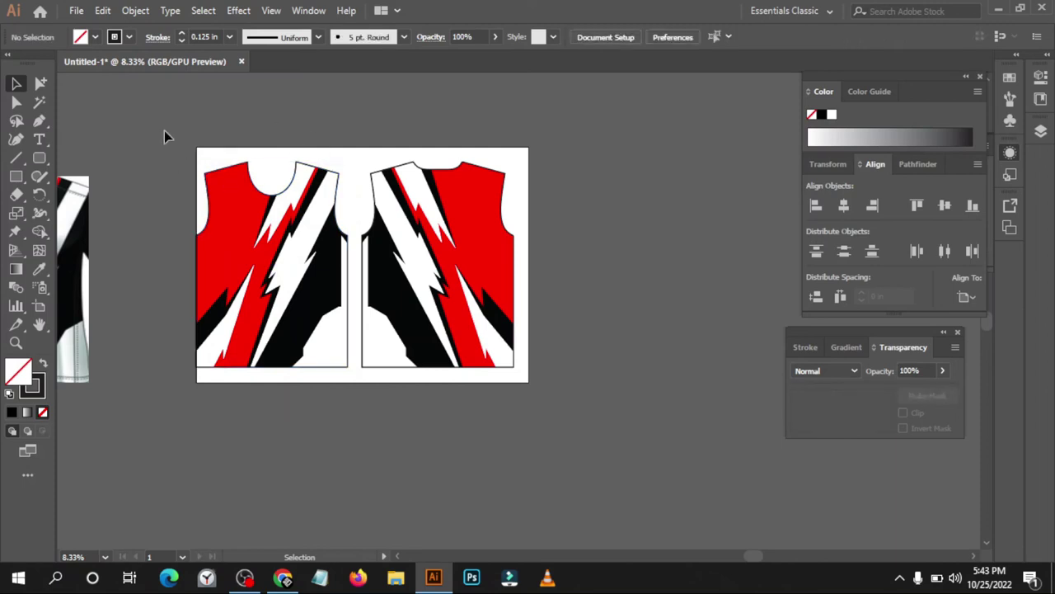
Group the parts of the left and right shirt panels, each as its own group
drag(165, 125, 265, 258)
right_click(265, 258)
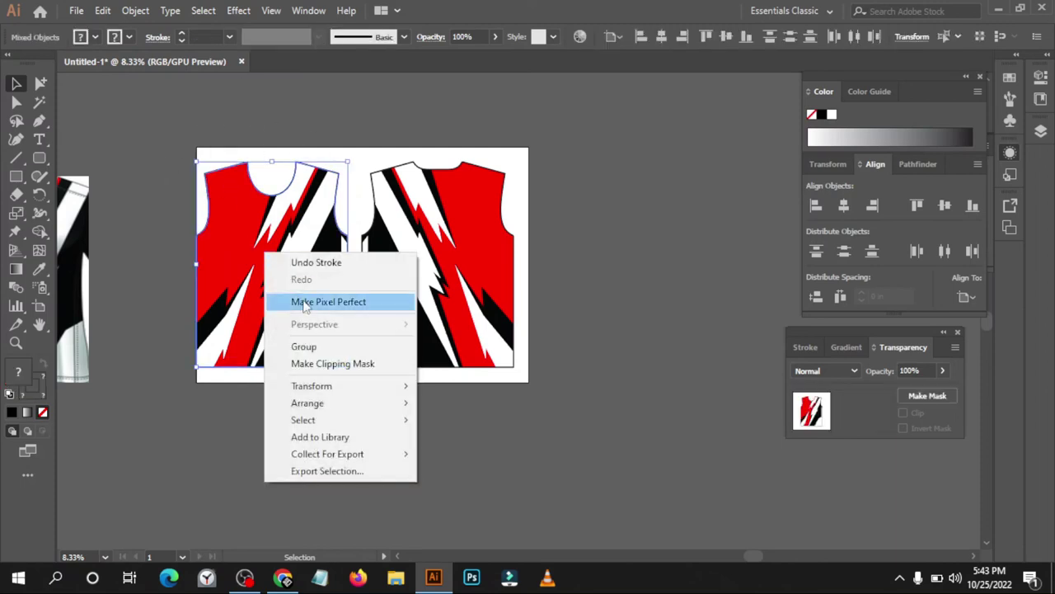
click(299, 347)
click(467, 298)
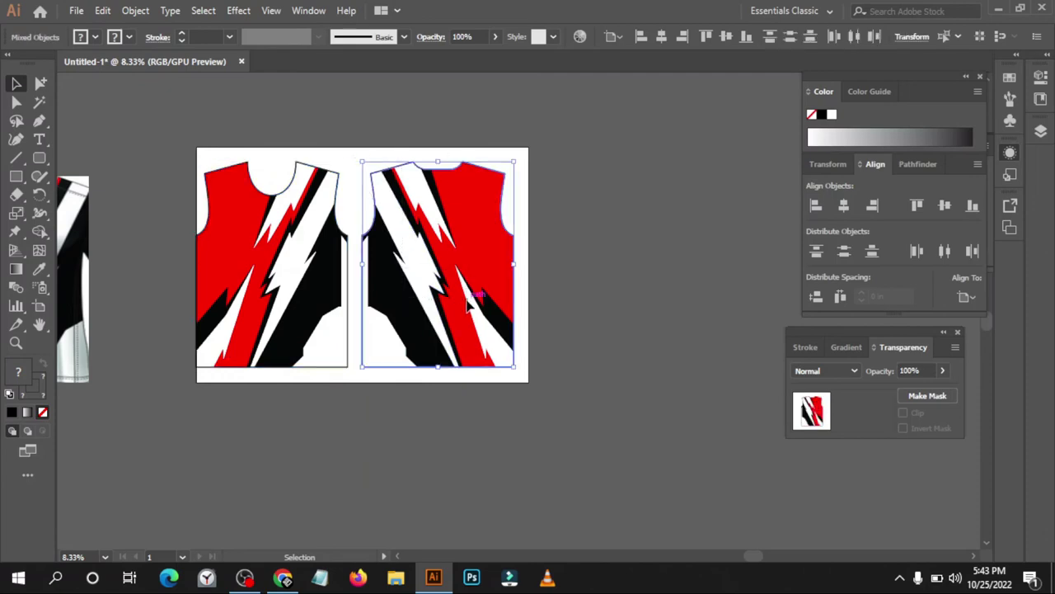
right_click(466, 299)
click(511, 392)
click(370, 443)
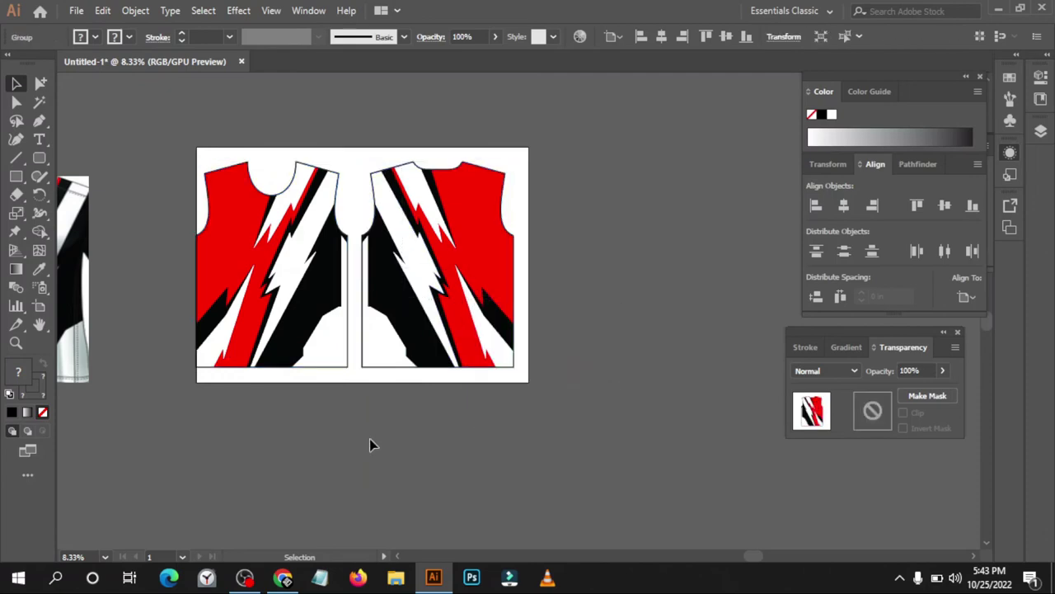
scroll(336, 431, up, 2)
drag(244, 241, 265, 240)
scroll(305, 200, down, 2)
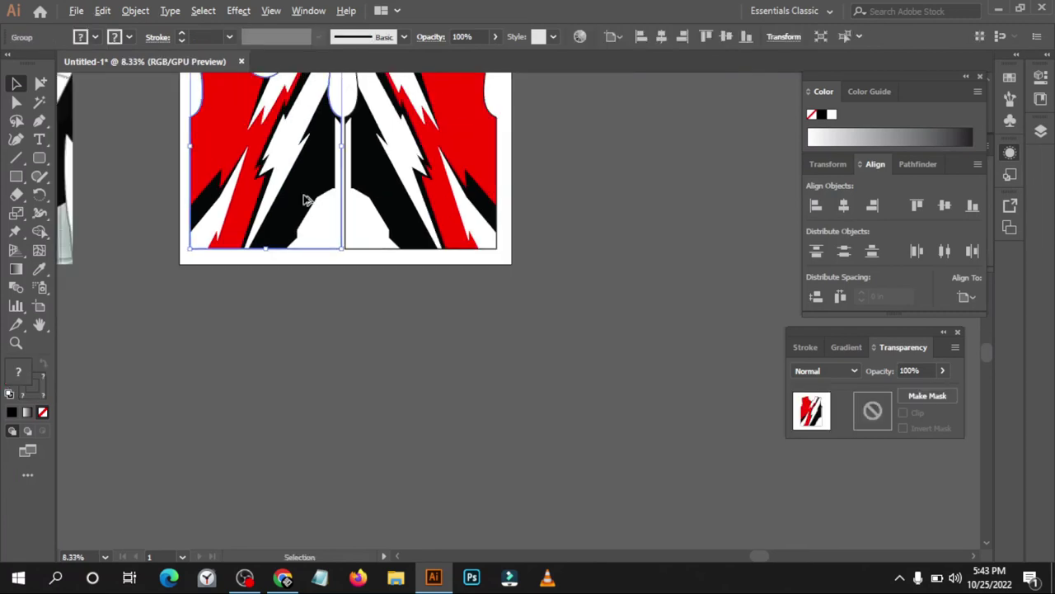
click(354, 352)
scroll(502, 177, down, 1)
scroll(483, 207, up, 1)
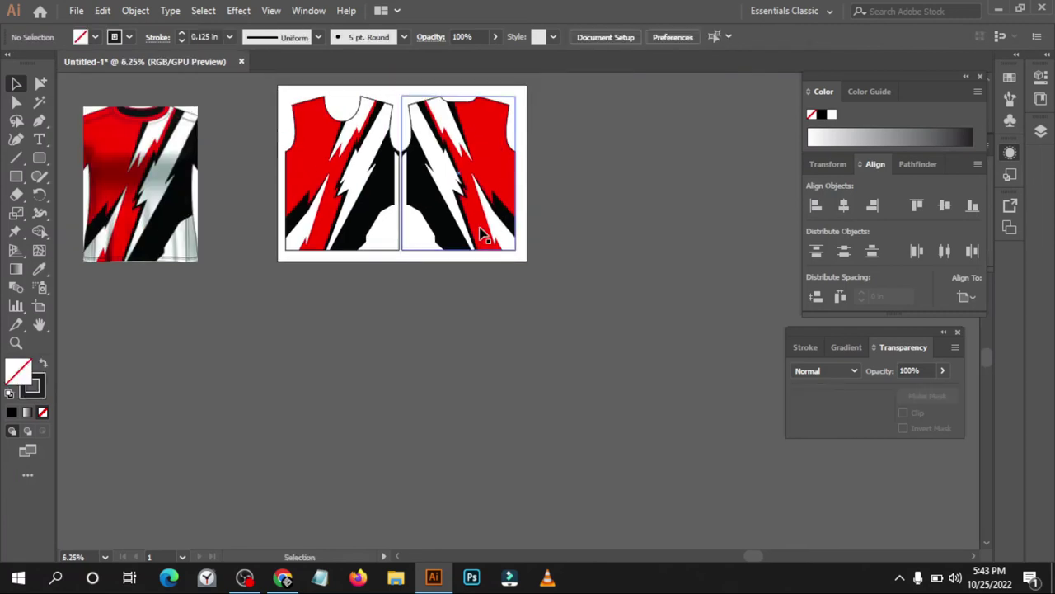
scroll(481, 236, up, 2)
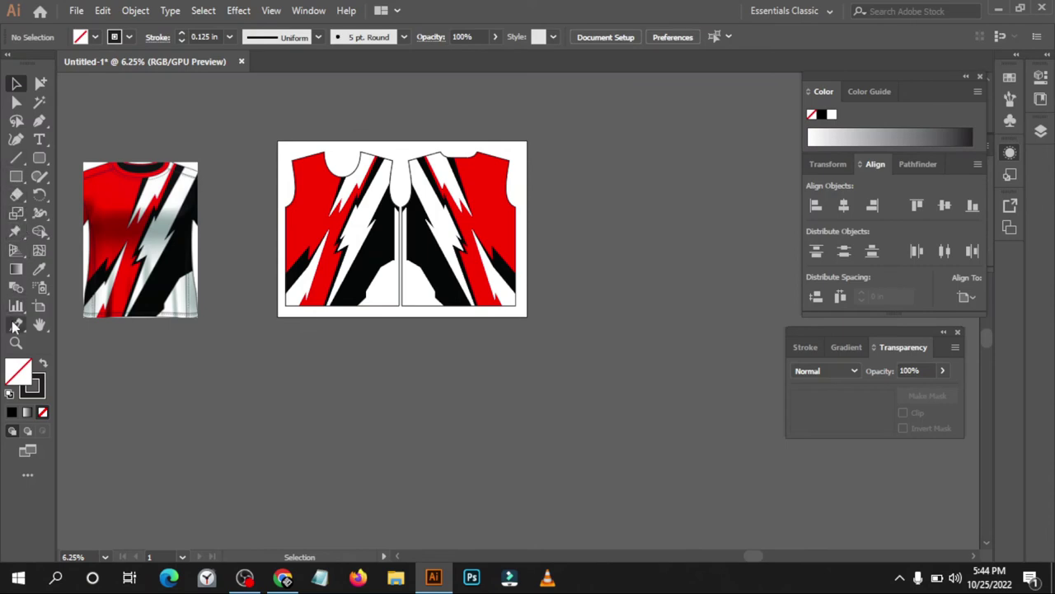
Drag the artboard's bottom edge down to 50 in tall, then zoom out
click(39, 306)
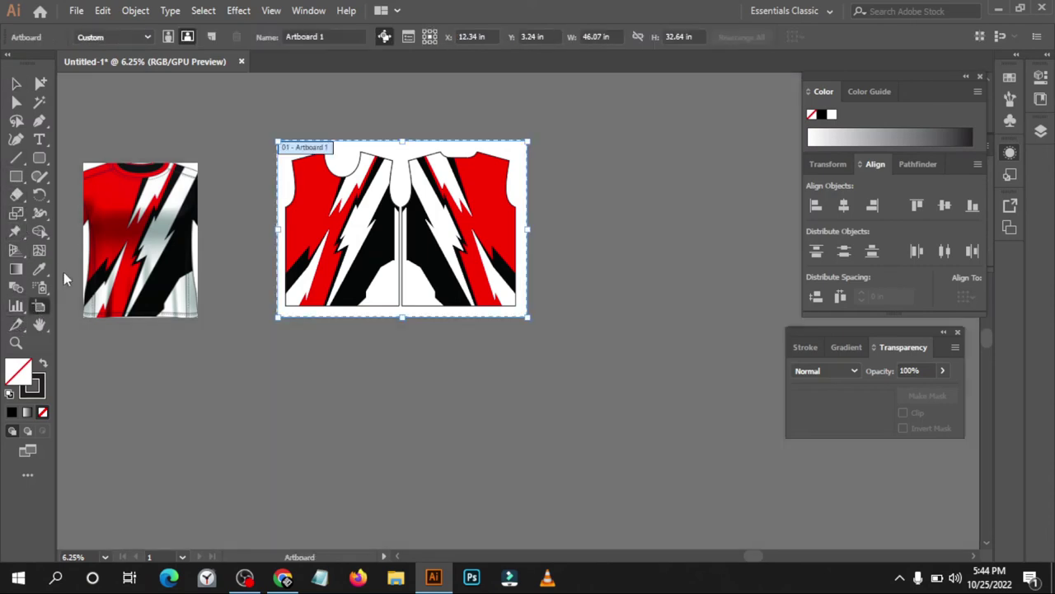
drag(403, 315, 403, 410)
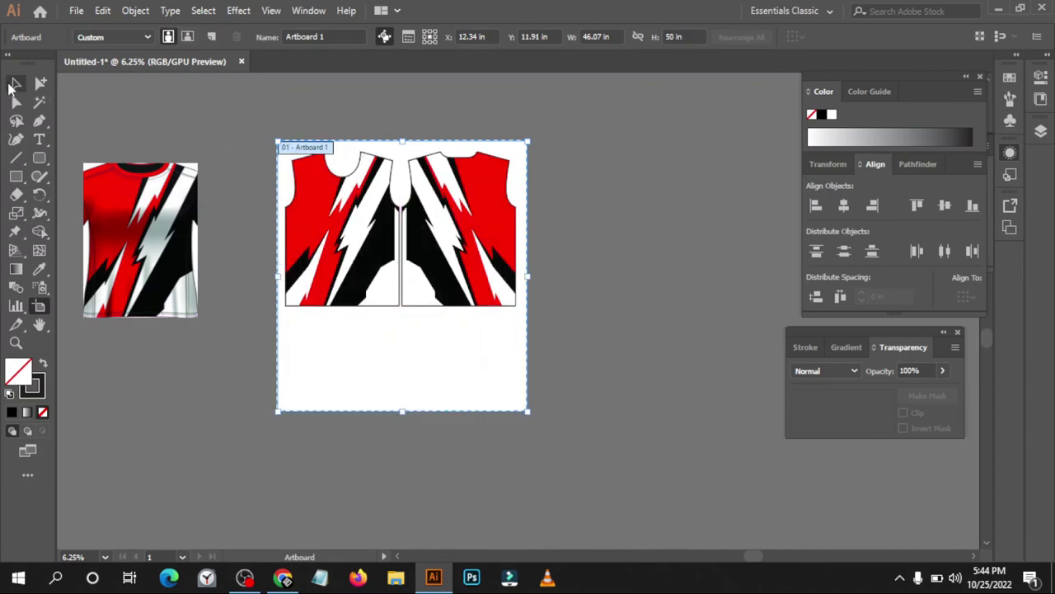
click(14, 84)
key(ctrl+minus)
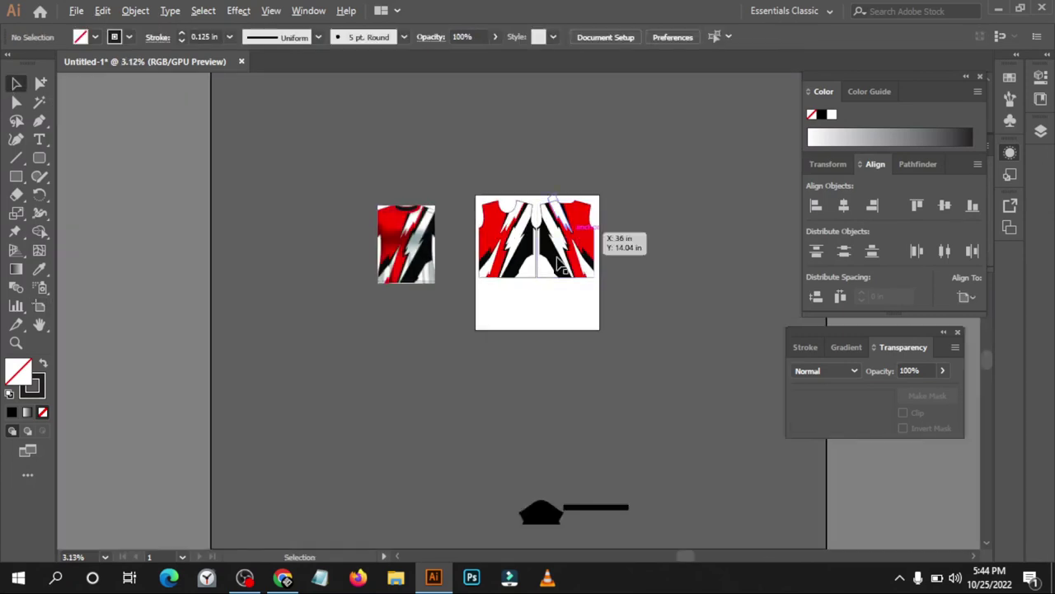
Copy the black sleeve shape onto the artboard below the jerseys, plus a second copy to its right
scroll(651, 481, up, 2)
scroll(669, 389, down, 3)
scroll(659, 429, down, 2)
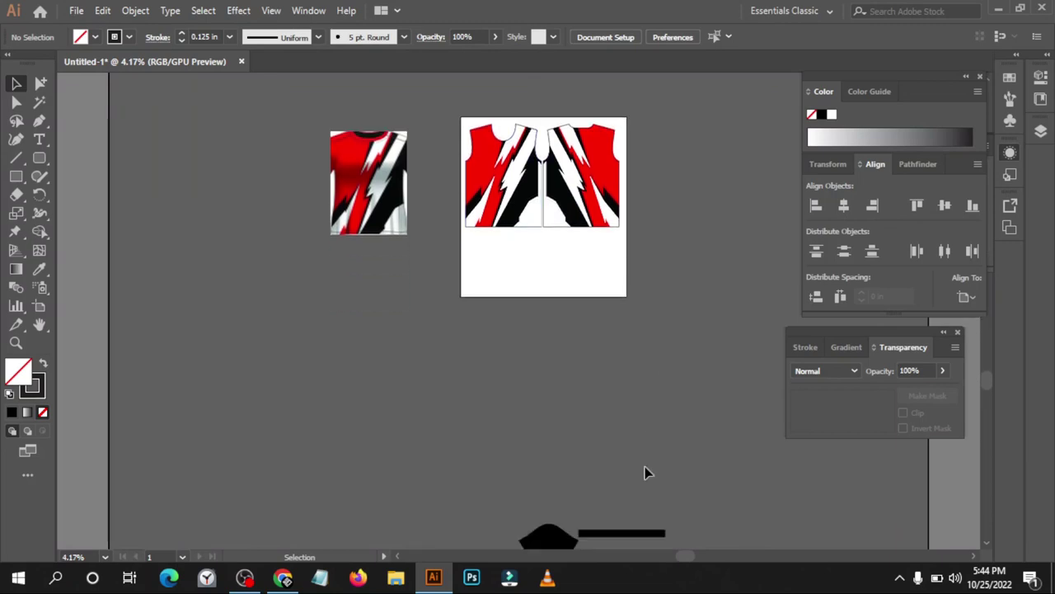
scroll(635, 471, down, 1)
click(548, 526)
drag(551, 531, 504, 240)
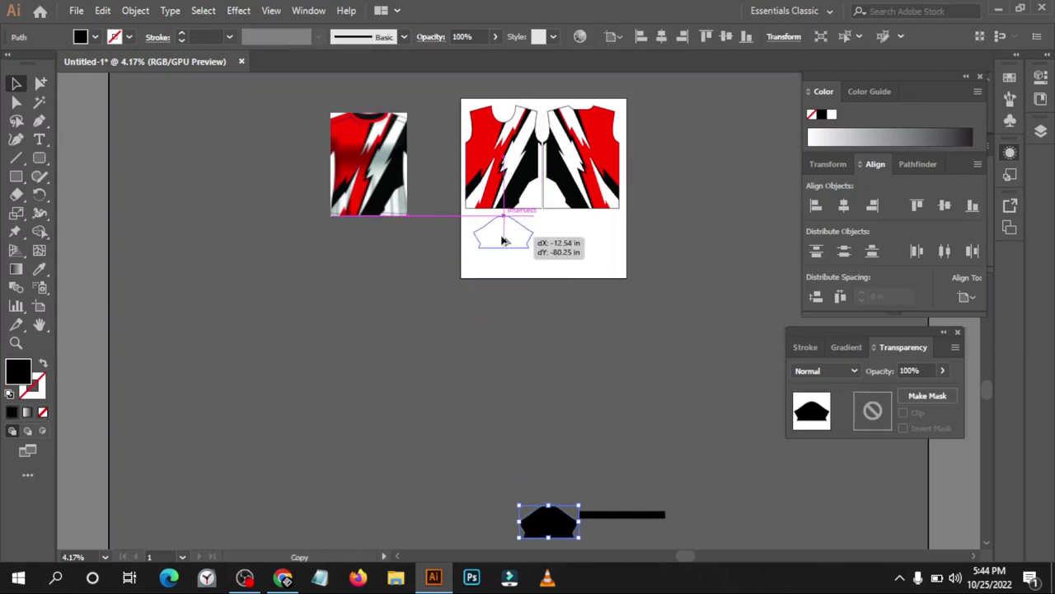
drag(505, 239, 505, 239)
alt+scroll(505, 239, up, 1)
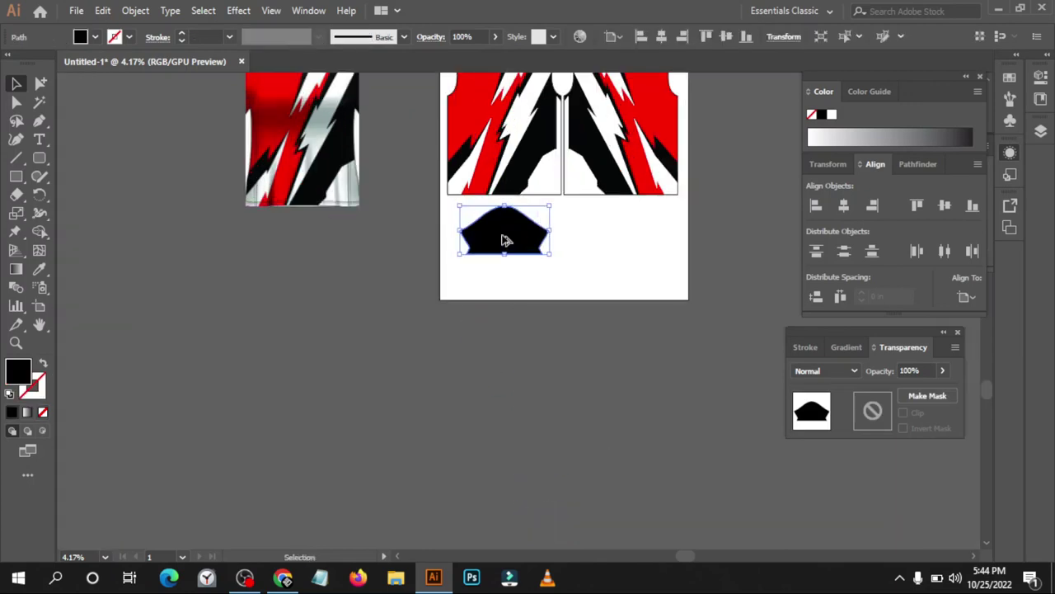
alt+scroll(504, 245, up, 1)
scroll(478, 248, up, 2)
scroll(450, 252, up, 2)
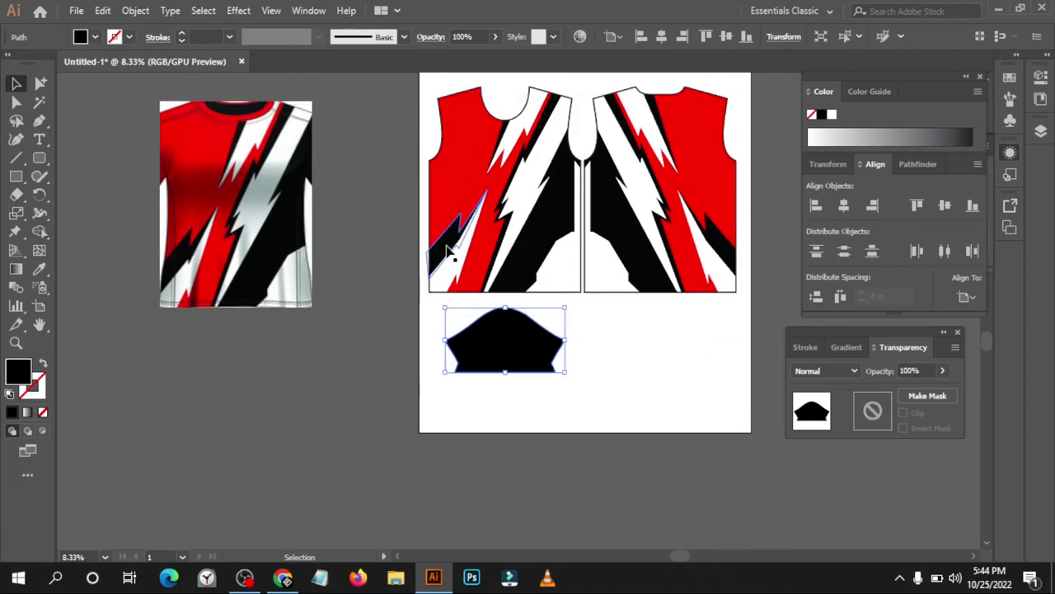
mouse_move(495, 334)
mouse_down()
mouse_move(653, 365)
mouse_move(656, 355)
mouse_up()
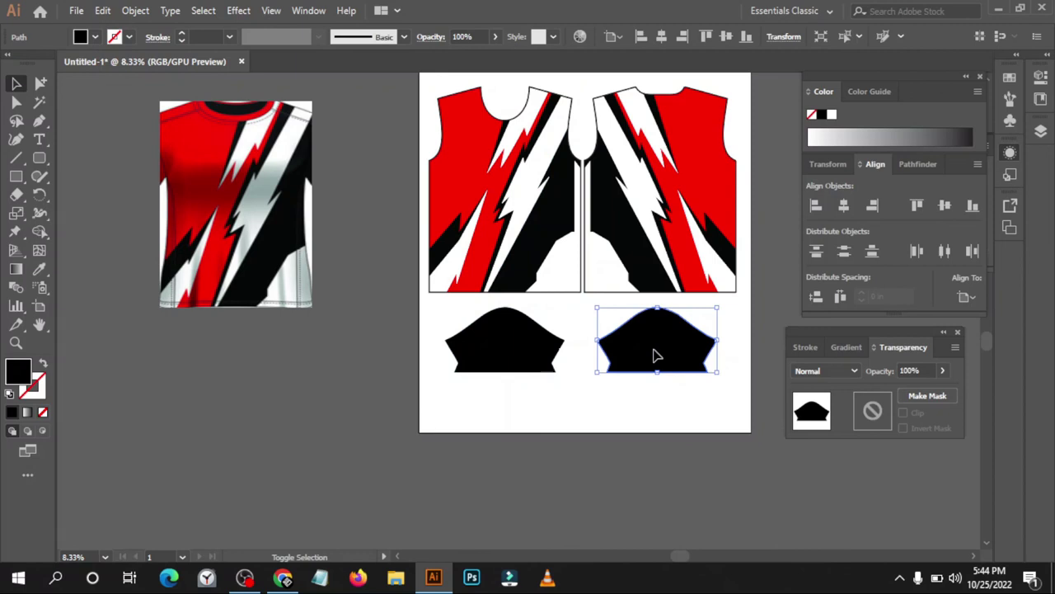
Eyedrop the jersey's red onto the right sleeve shape and black onto the left one
key(i)
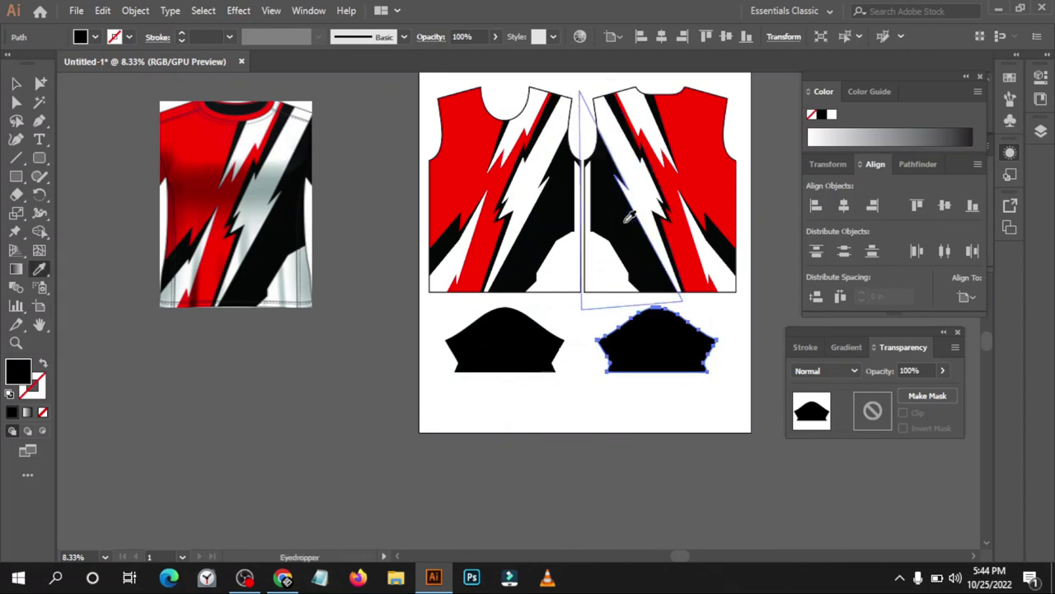
click(716, 167)
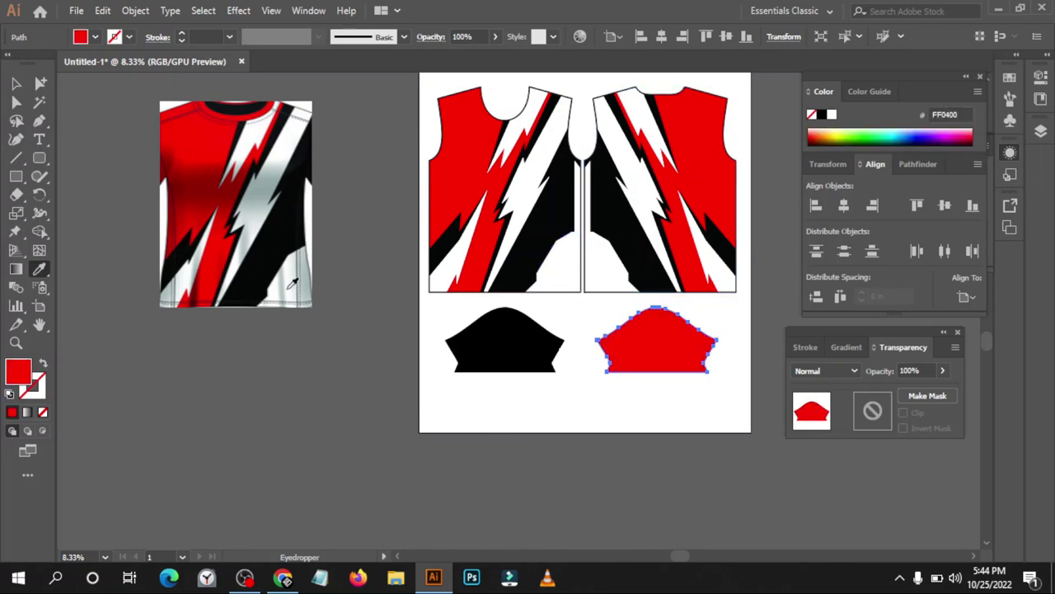
key(v)
click(488, 343)
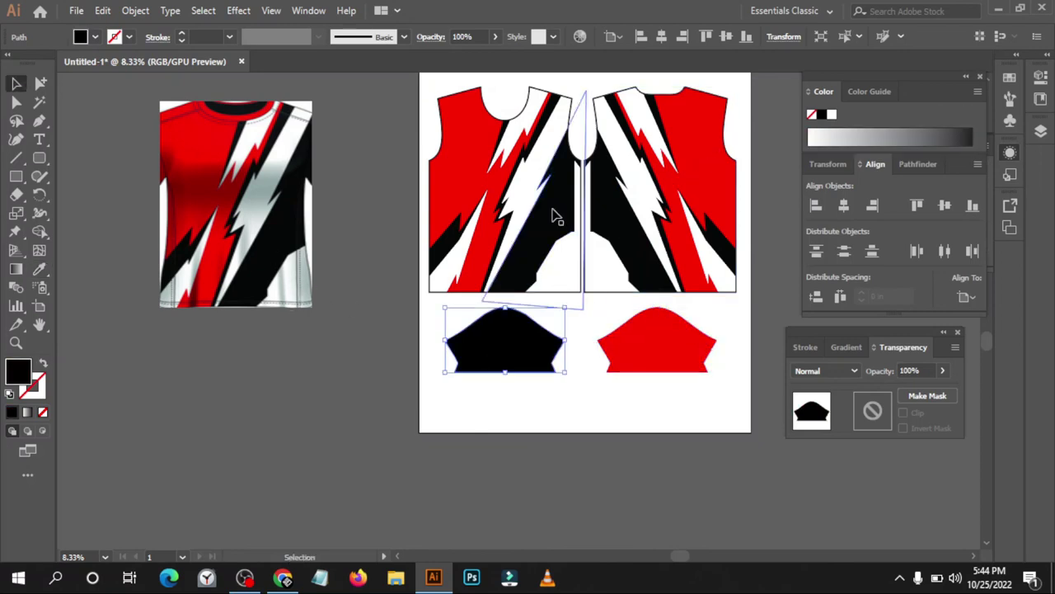
key(i)
click(558, 213)
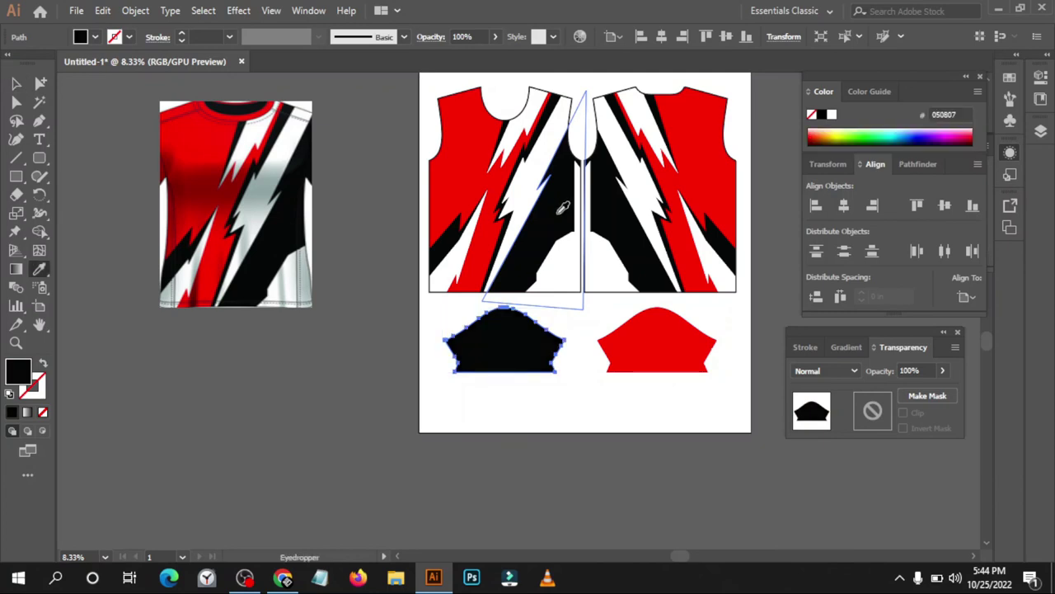
click(17, 84)
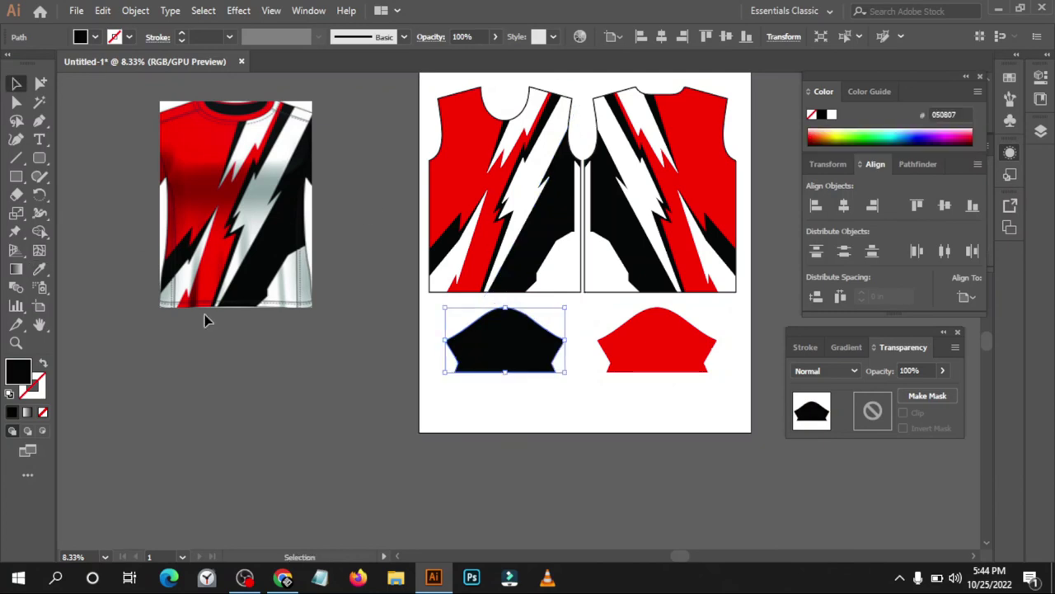
click(229, 385)
alt+scroll(188, 364, down, 1)
scroll(577, 495, down, 2)
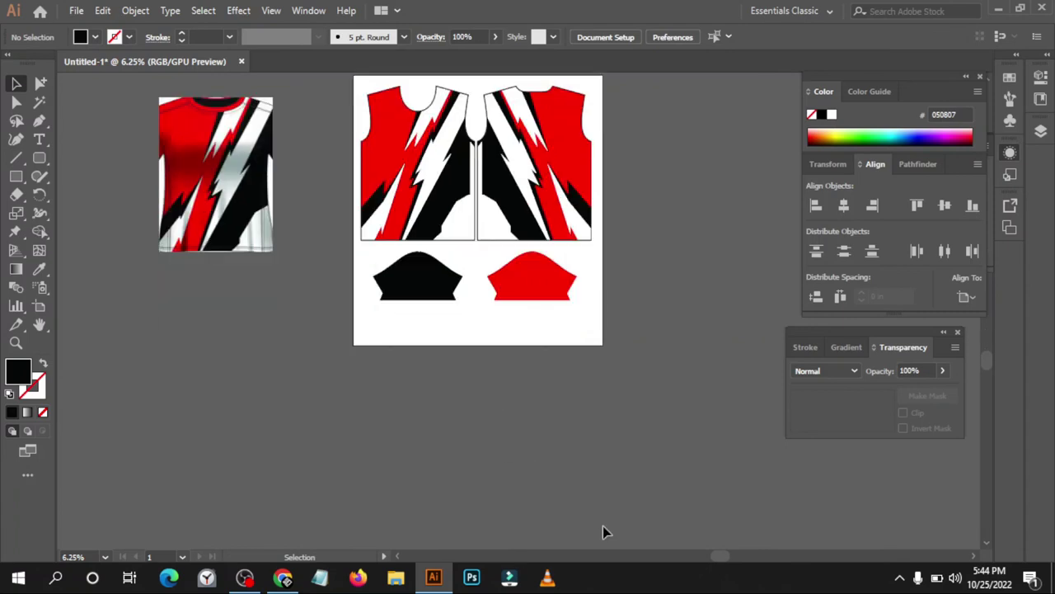
scroll(610, 520, down, 1)
scroll(619, 486, down, 2)
alt+scroll(620, 475, down, 2)
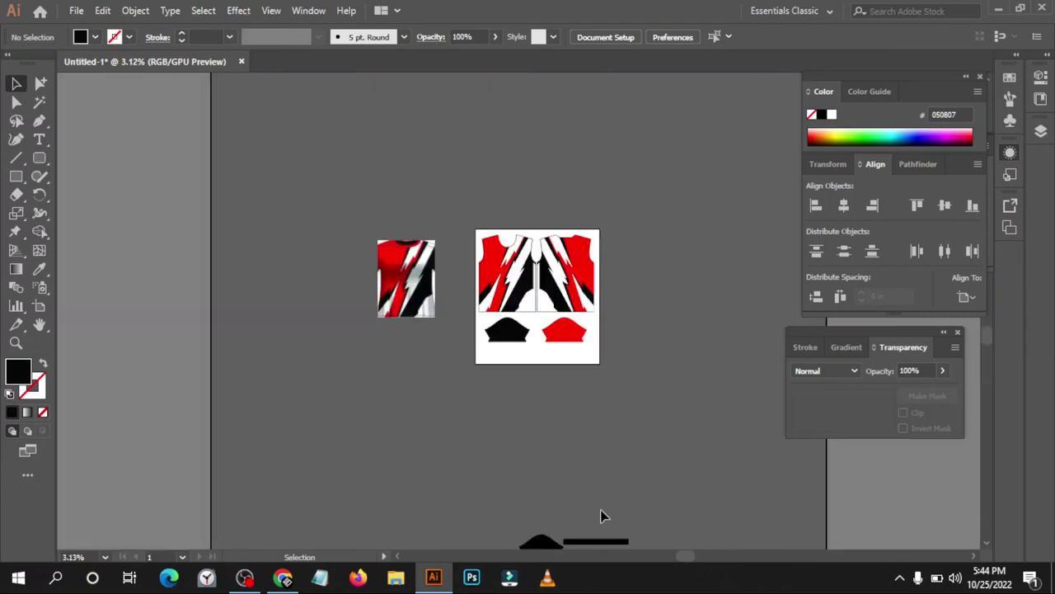
Drag the long black strip beneath the sleeves and delete the stray black shape below
scroll(601, 511, down, 1)
mouse_move(593, 523)
mouse_down()
mouse_move(513, 346)
mouse_move(528, 330)
mouse_up()
click(544, 532)
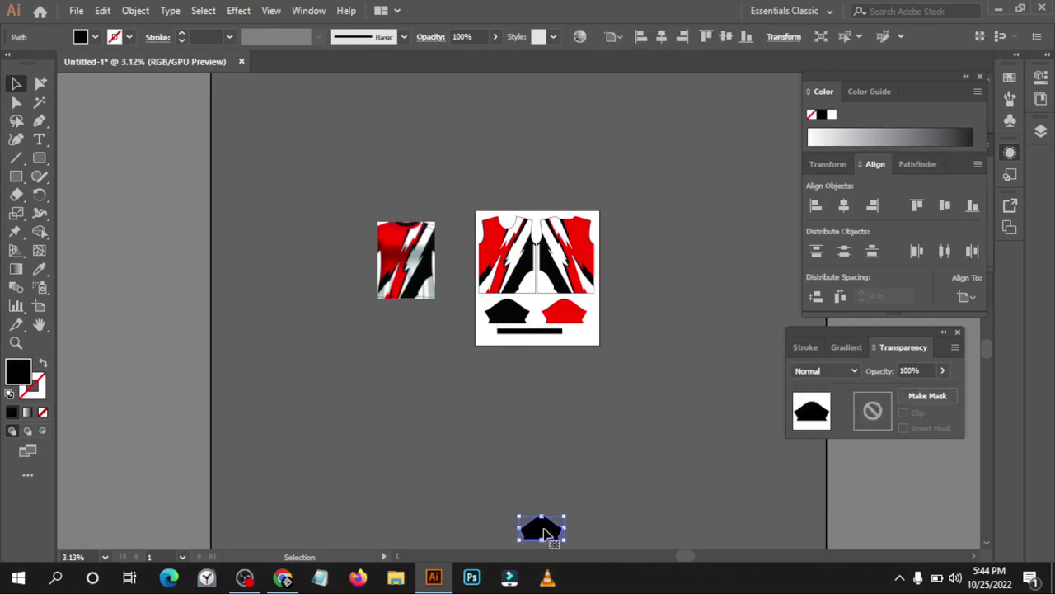
key(Delete)
key(ctrl+plus)
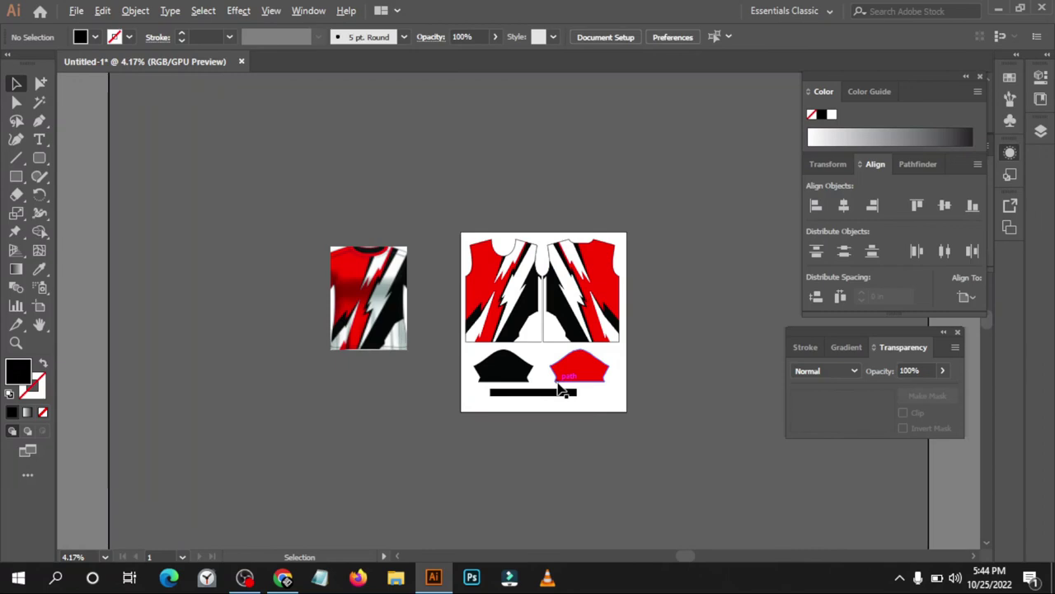
Undo an accidental move of the white lightning shape on the left panel
scroll(373, 231, up, 3)
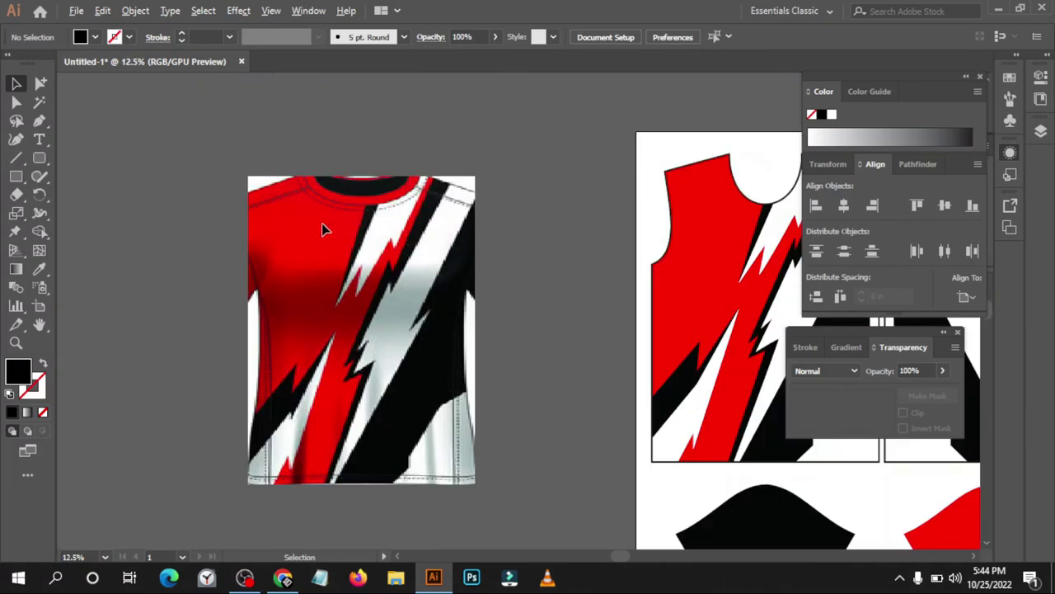
scroll(324, 229, down, 2)
scroll(516, 299, up, 1)
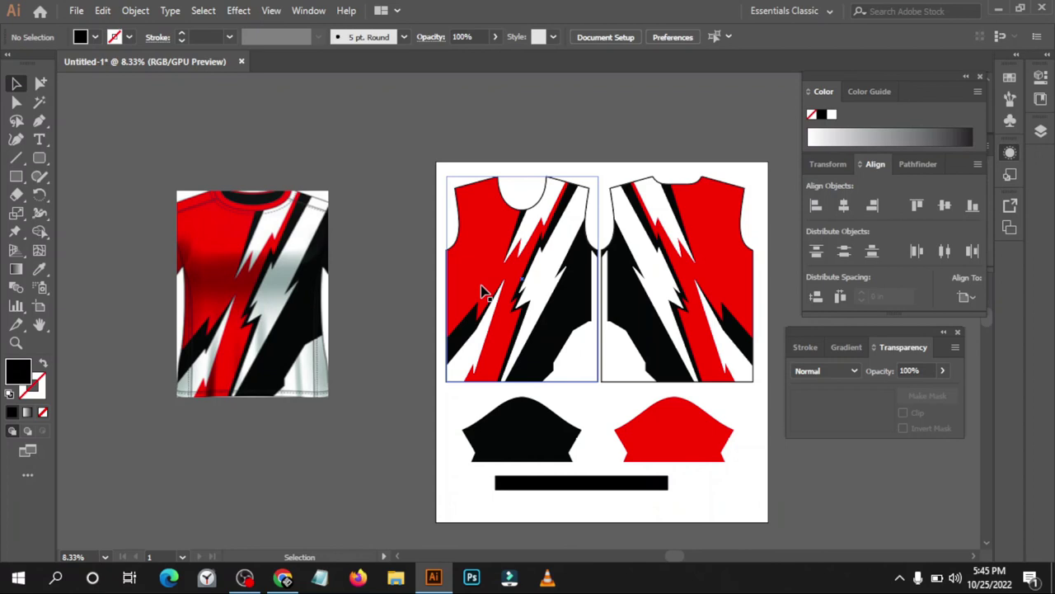
drag(481, 289, 541, 339)
key(ctrl+z)
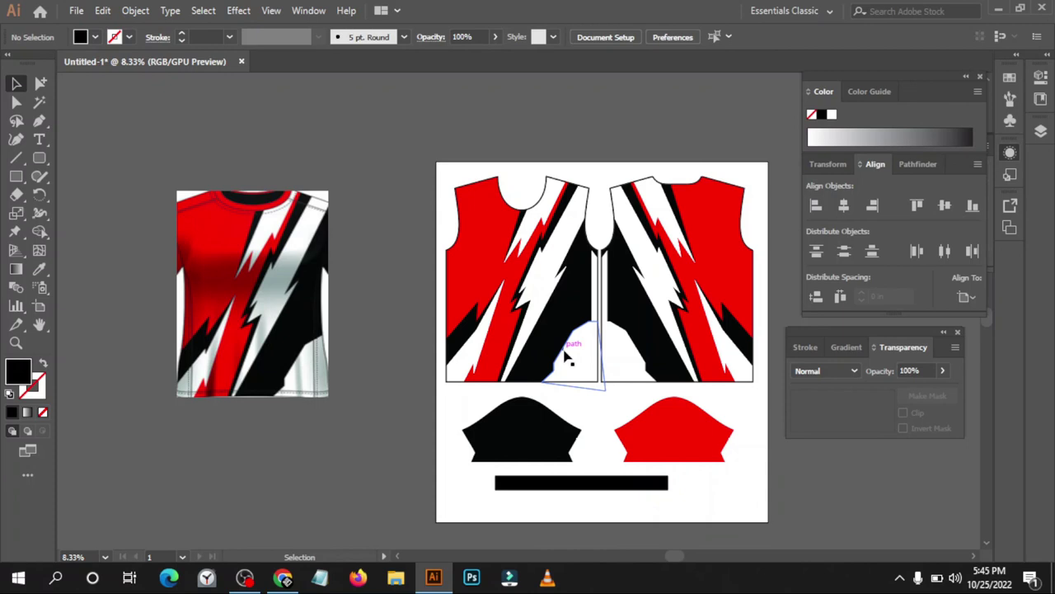
Fill the black strip below the sleeves with the jersey's red using the Eyedropper
click(588, 486)
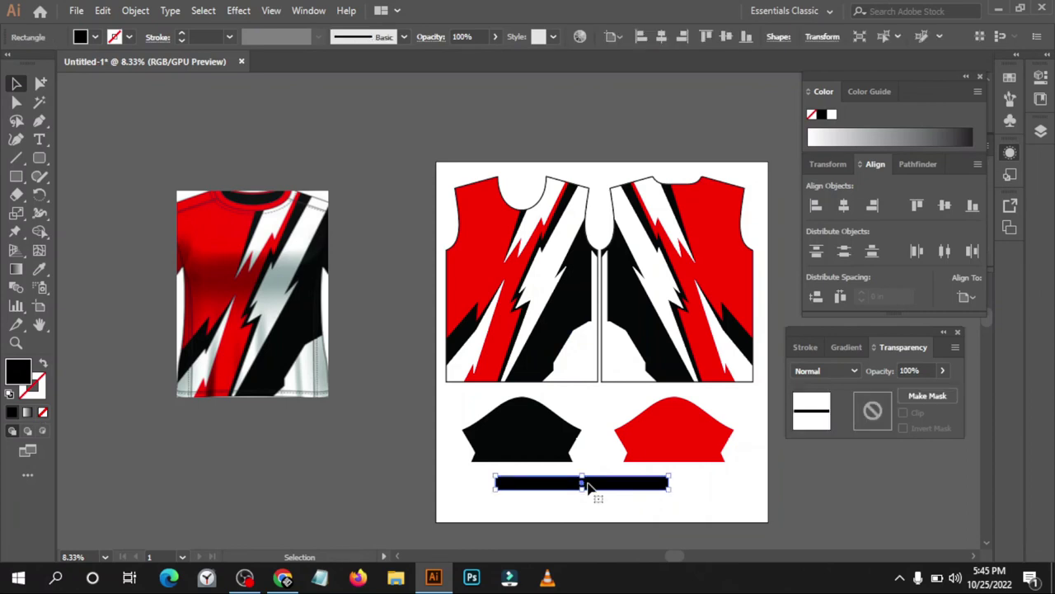
key(i)
click(686, 424)
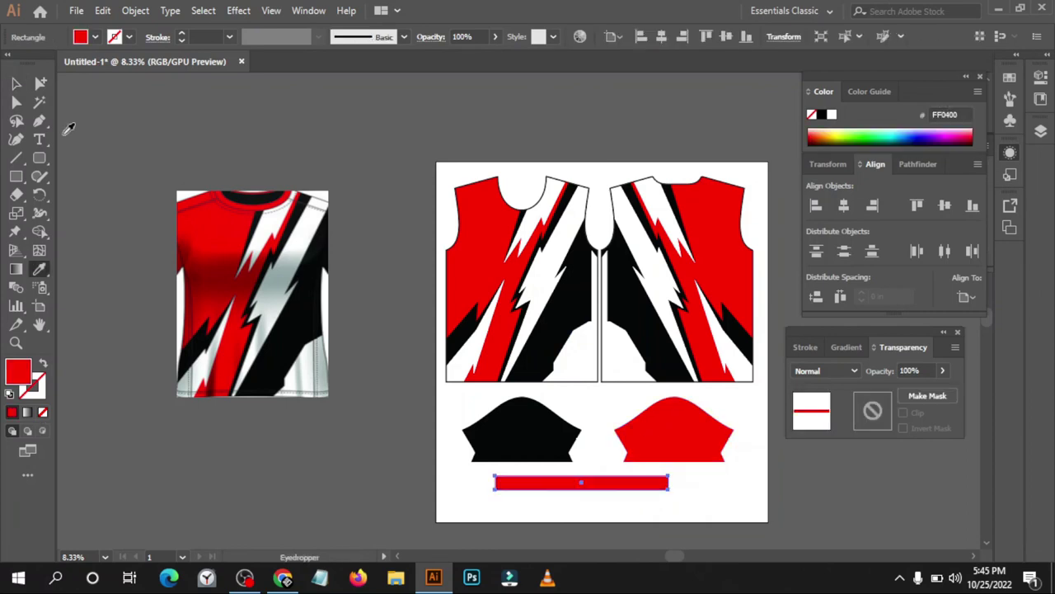
click(19, 82)
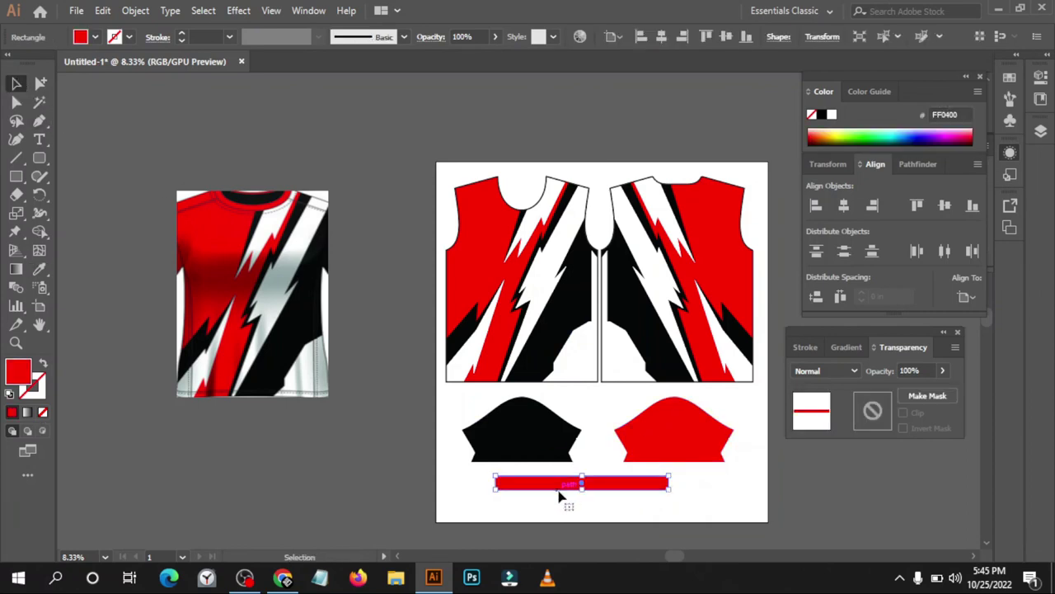
click(400, 494)
scroll(294, 396, down, 1)
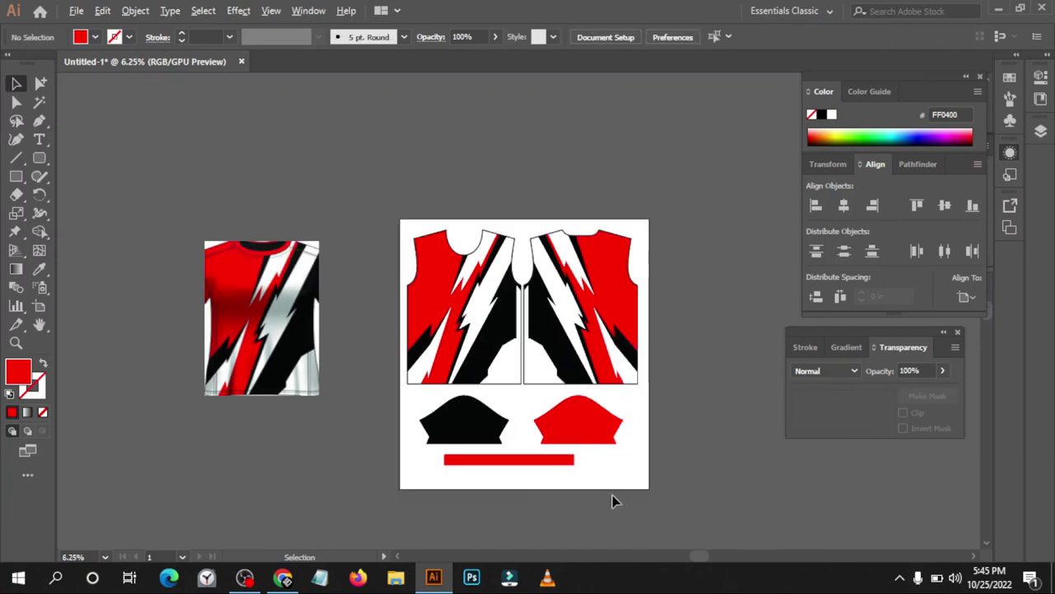
scroll(612, 491, up, 2)
Move the black and red sleeve shapes up and right, with the red collar strip beneath them
drag(330, 364, 348, 349)
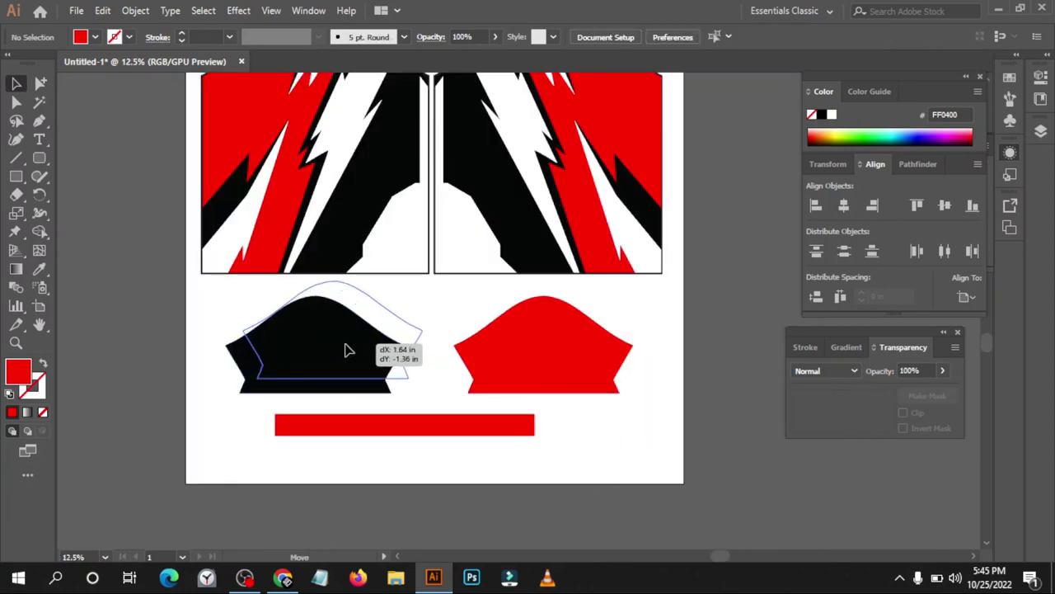
drag(536, 373, 545, 352)
drag(453, 430, 476, 406)
scroll(346, 451, down, 1)
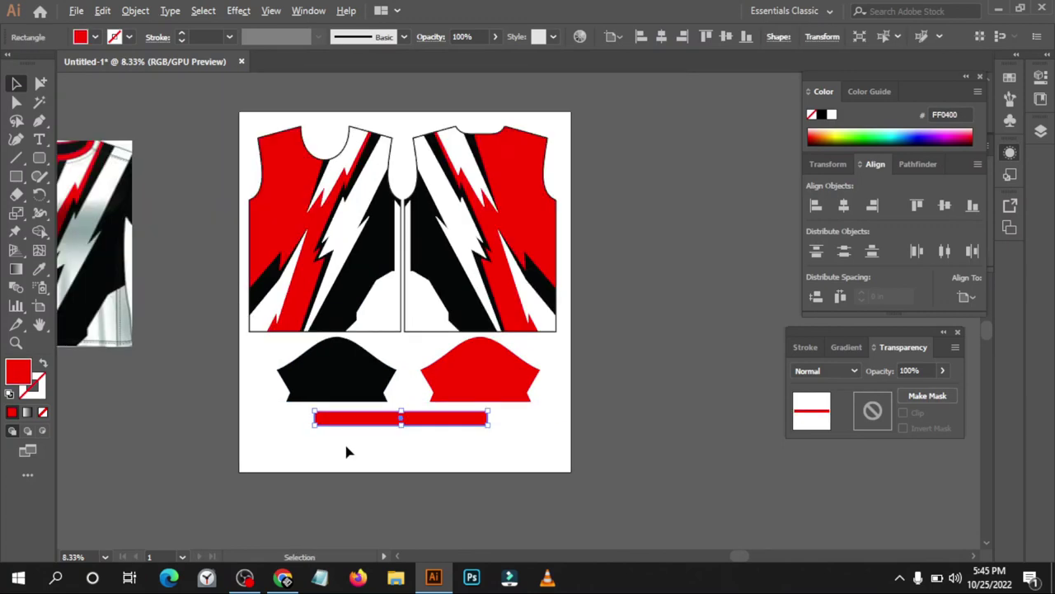
click(636, 280)
scroll(642, 289, down, 1)
scroll(642, 289, down, 1)
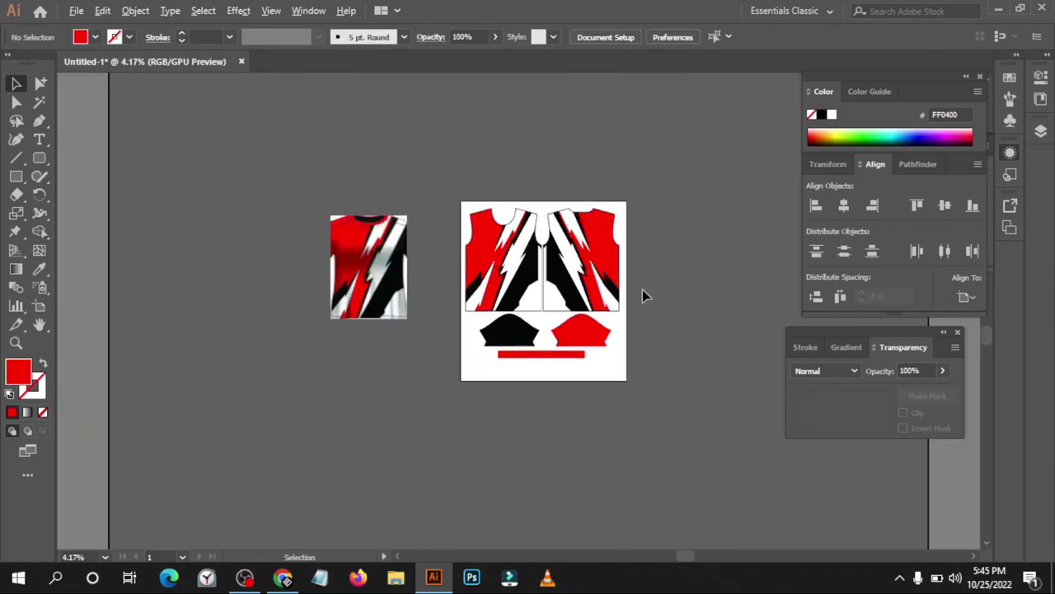
scroll(646, 313, up, 1)
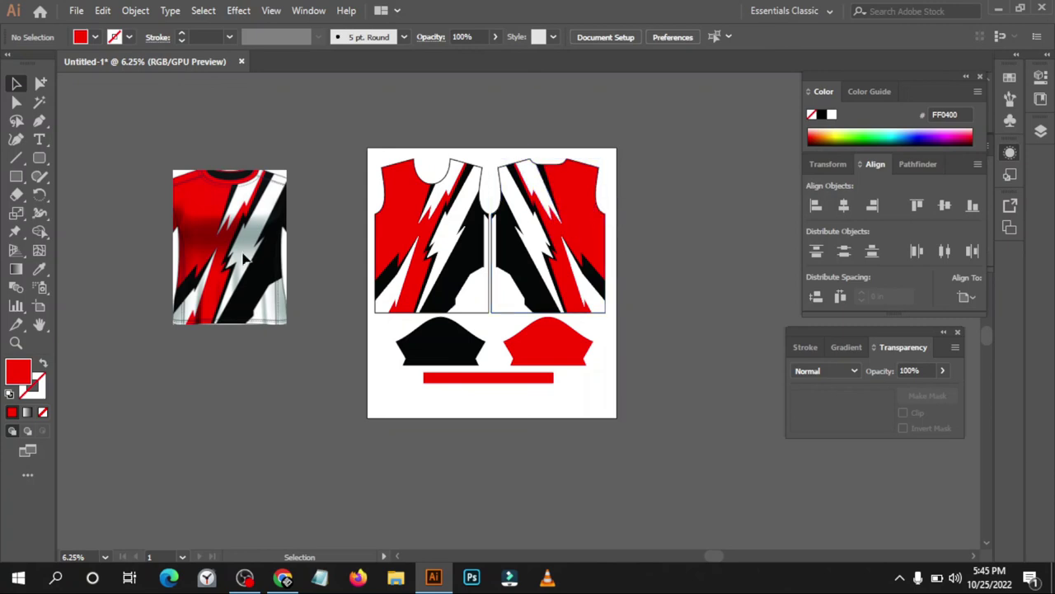
Unlock all objects and release the shirt mockup's clipping mask
right_click(206, 254)
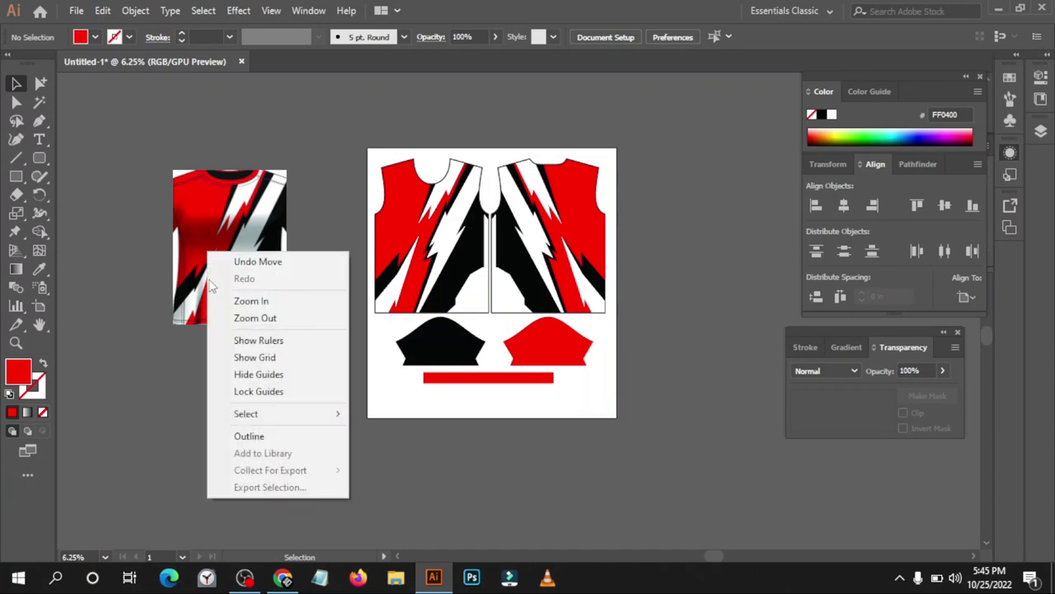
click(230, 221)
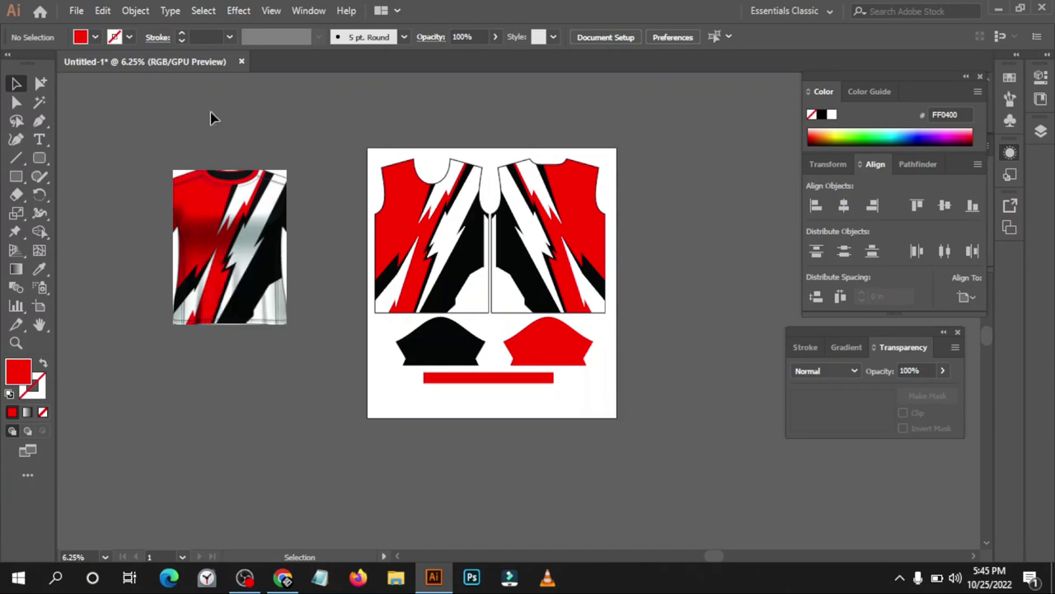
click(135, 10)
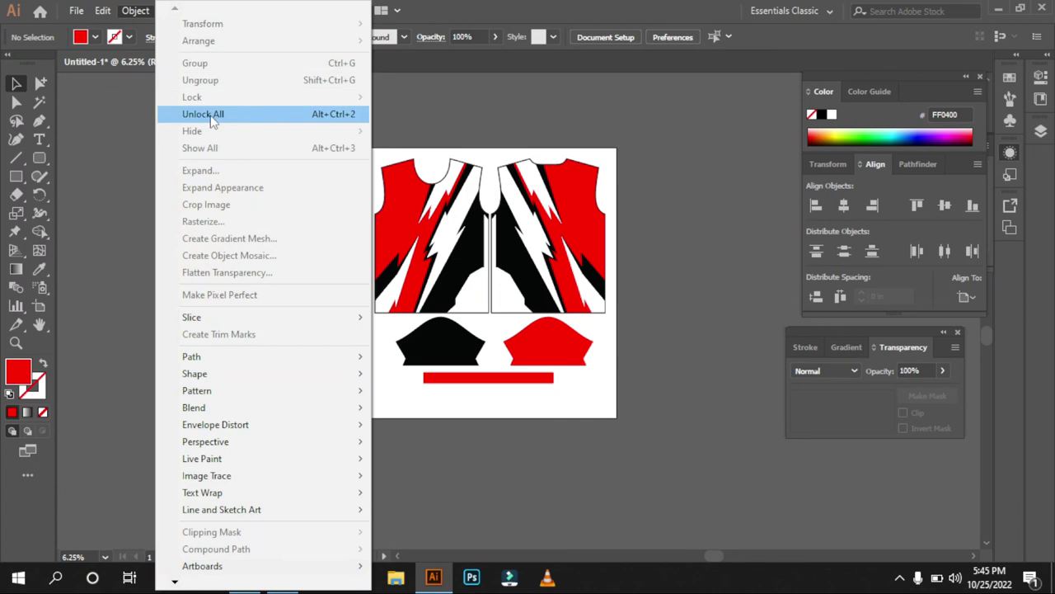
click(210, 114)
right_click(208, 222)
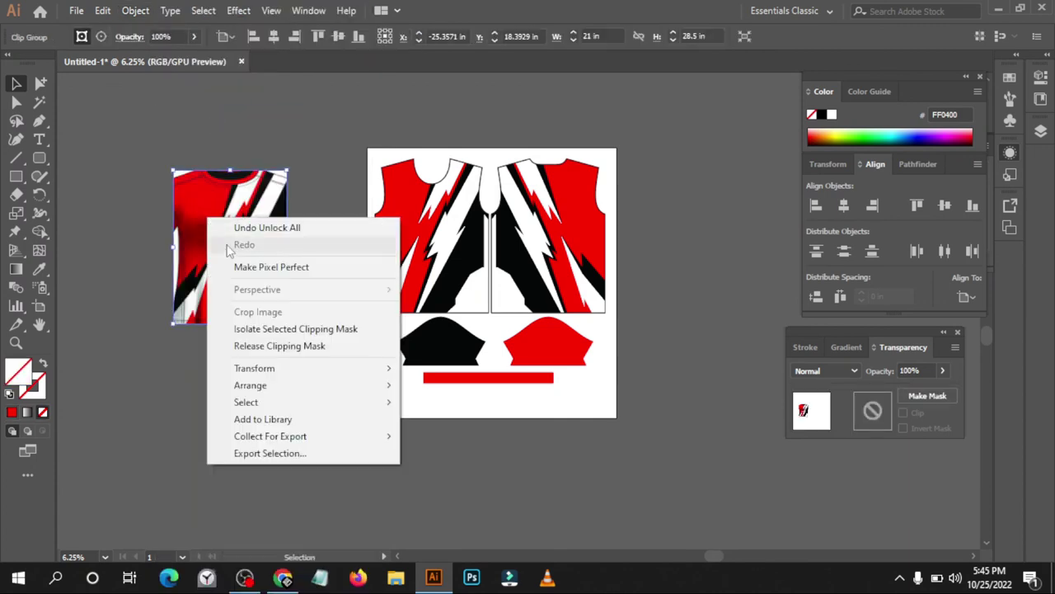
click(279, 346)
Zoom out and move the full front-and-back shirt mockup to the left of the artboard
click(143, 462)
key(ctrl+minus)
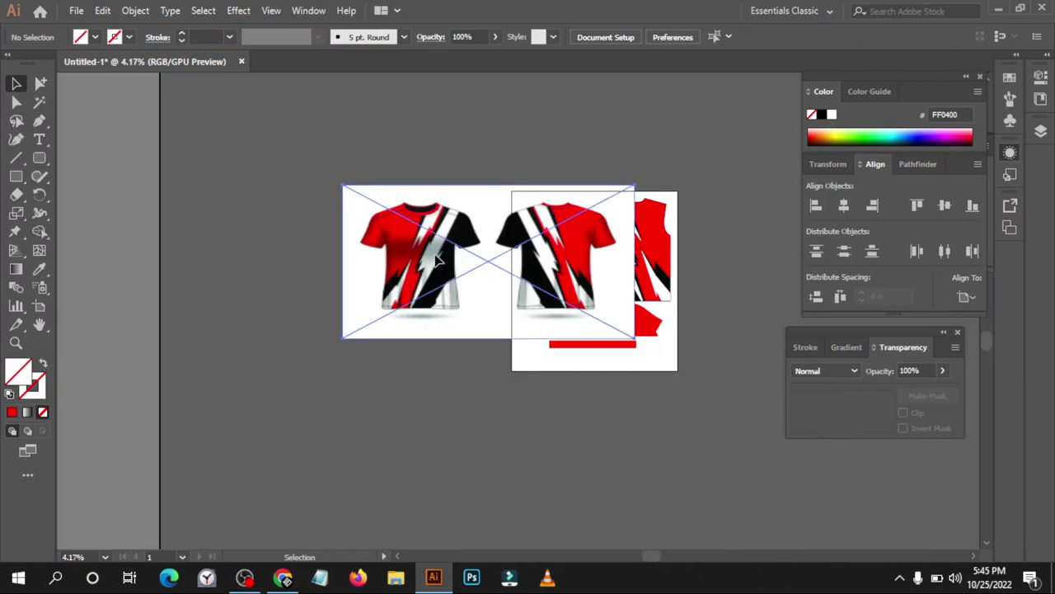
drag(437, 260, 283, 247)
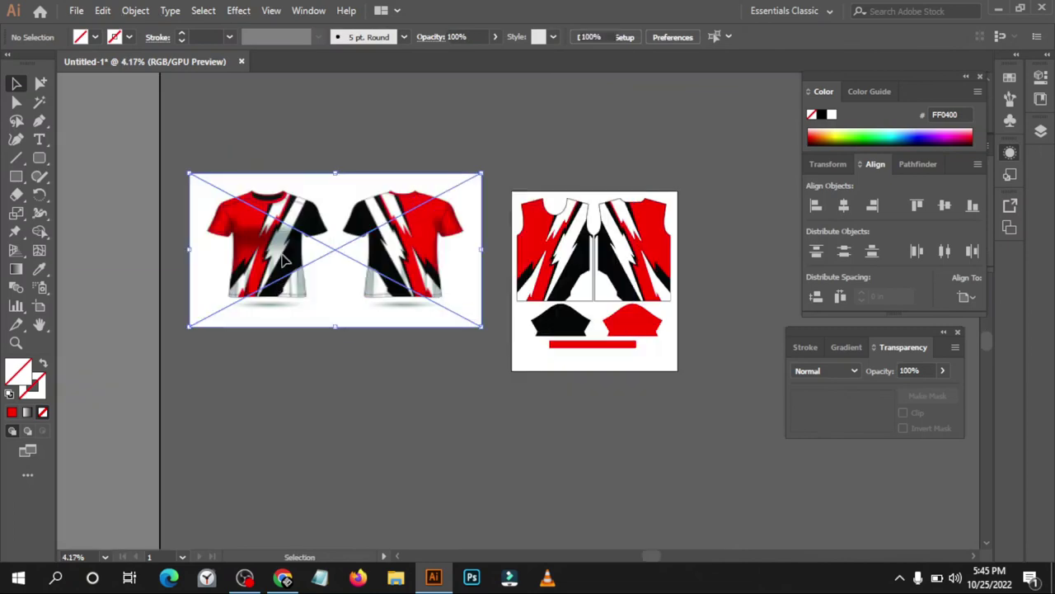
click(309, 390)
scroll(443, 381, up, 1)
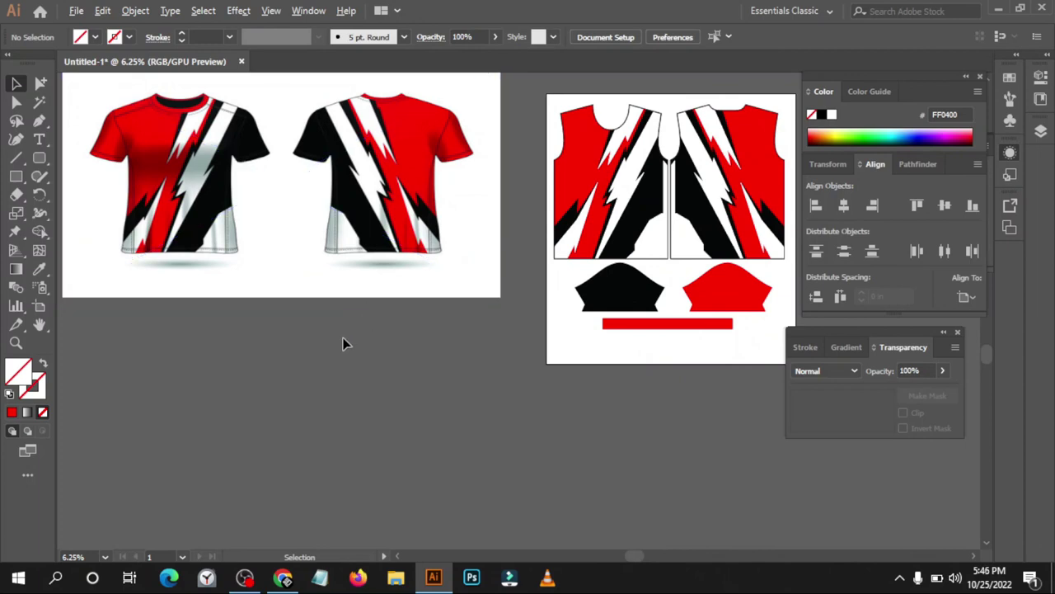
scroll(337, 346, down, 1)
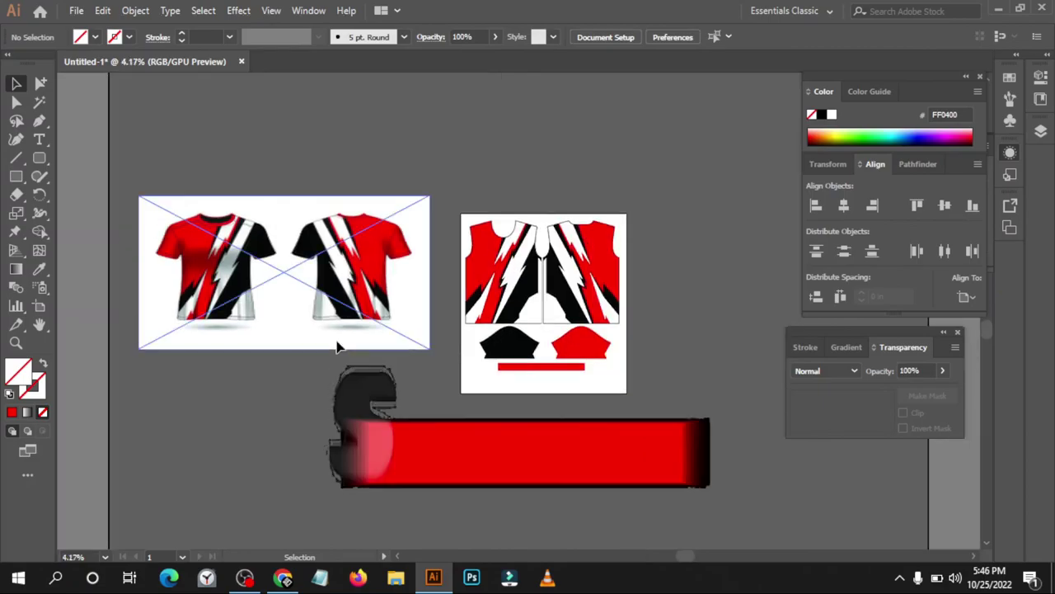